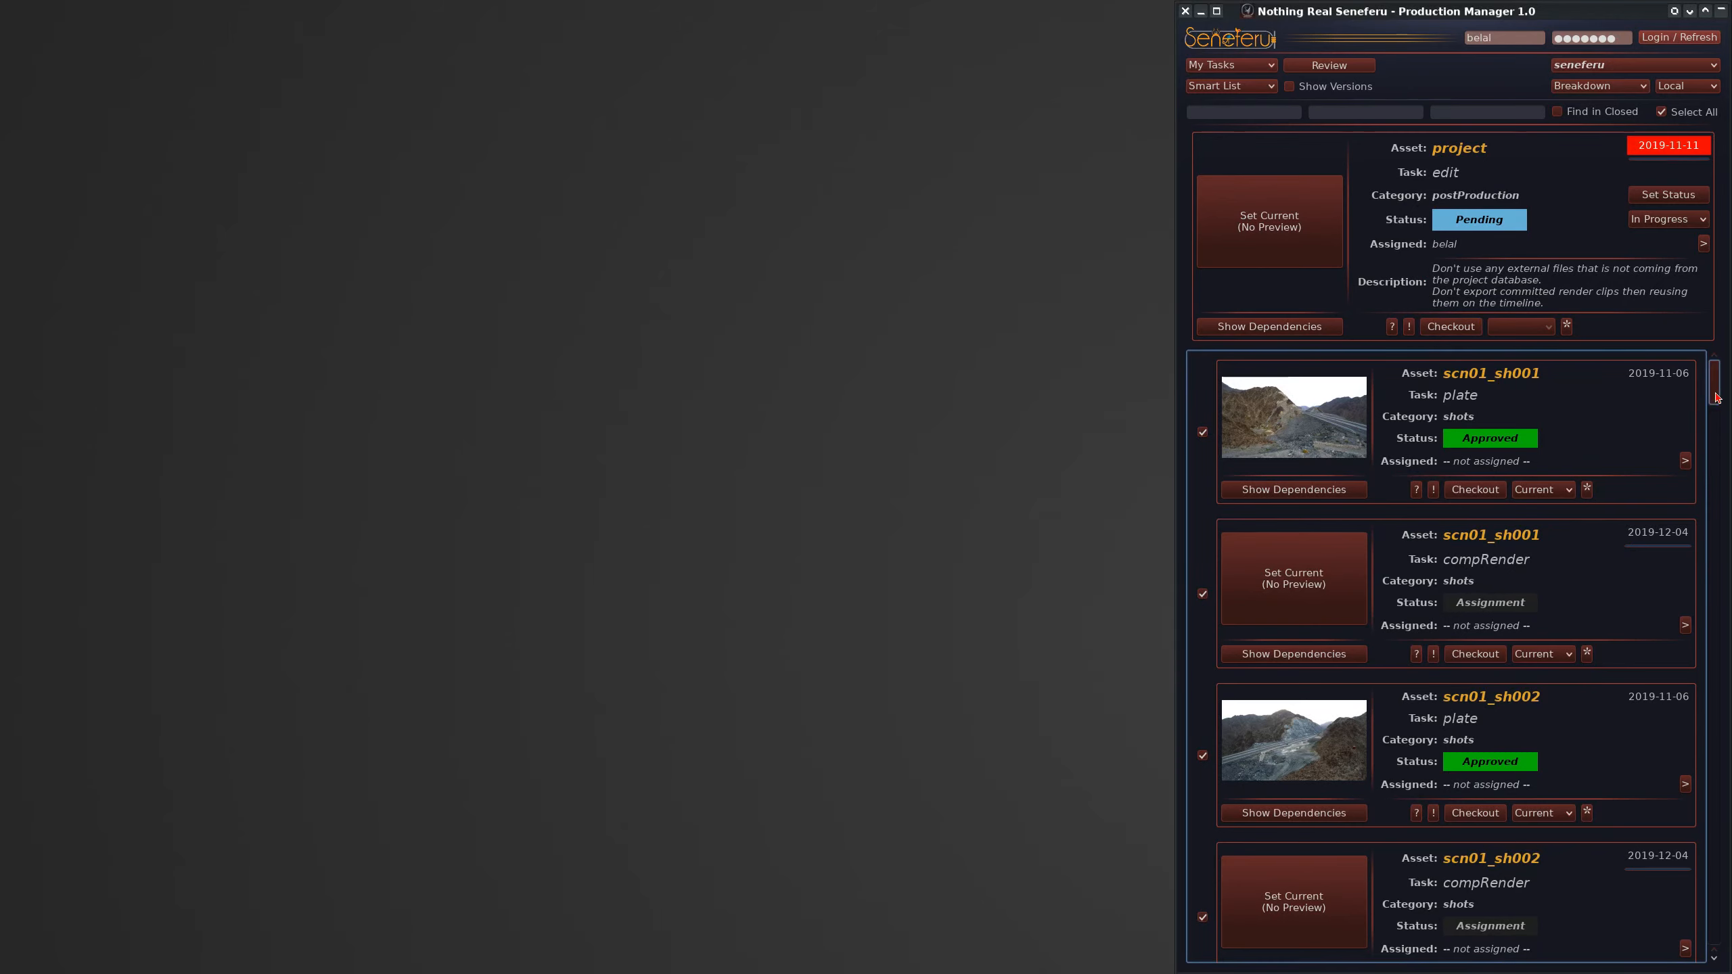
Step: Change the active application from Breakdown to Others for the project's edit task
scroll(1718, 413, down, 3)
scroll(1719, 413, up, 3)
drag(1713, 380, 1716, 380)
scroll(1710, 401, down, 1)
scroll(1711, 402, up, 1)
click(1596, 89)
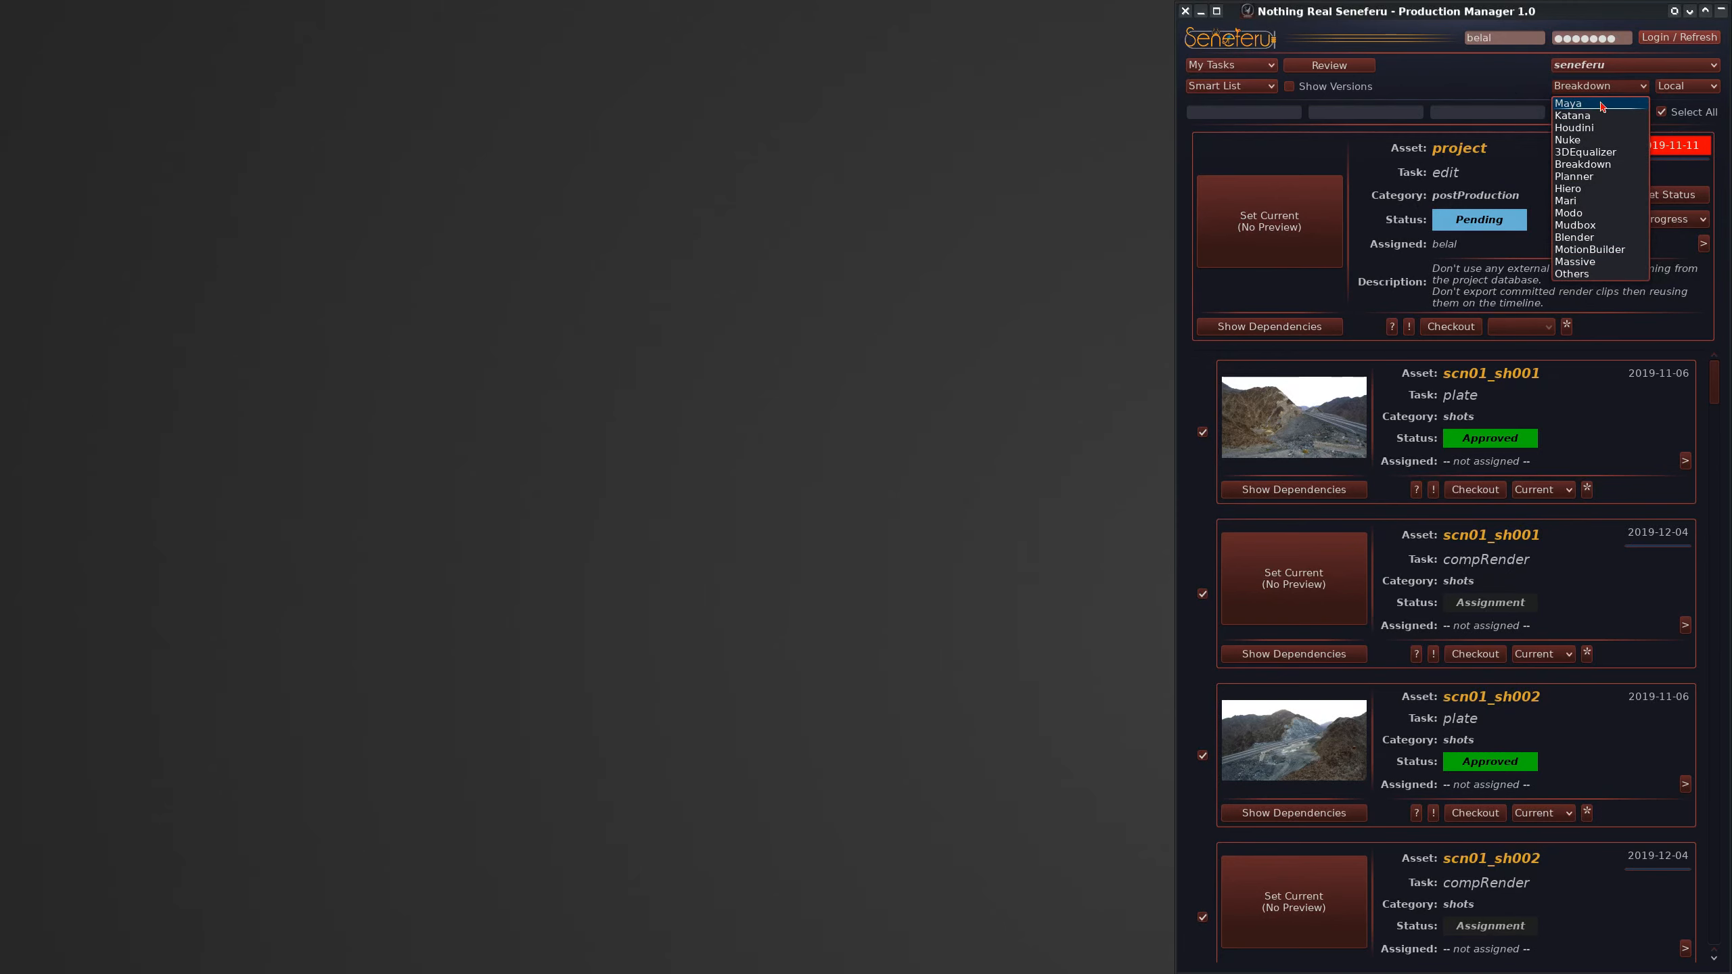
click(1599, 276)
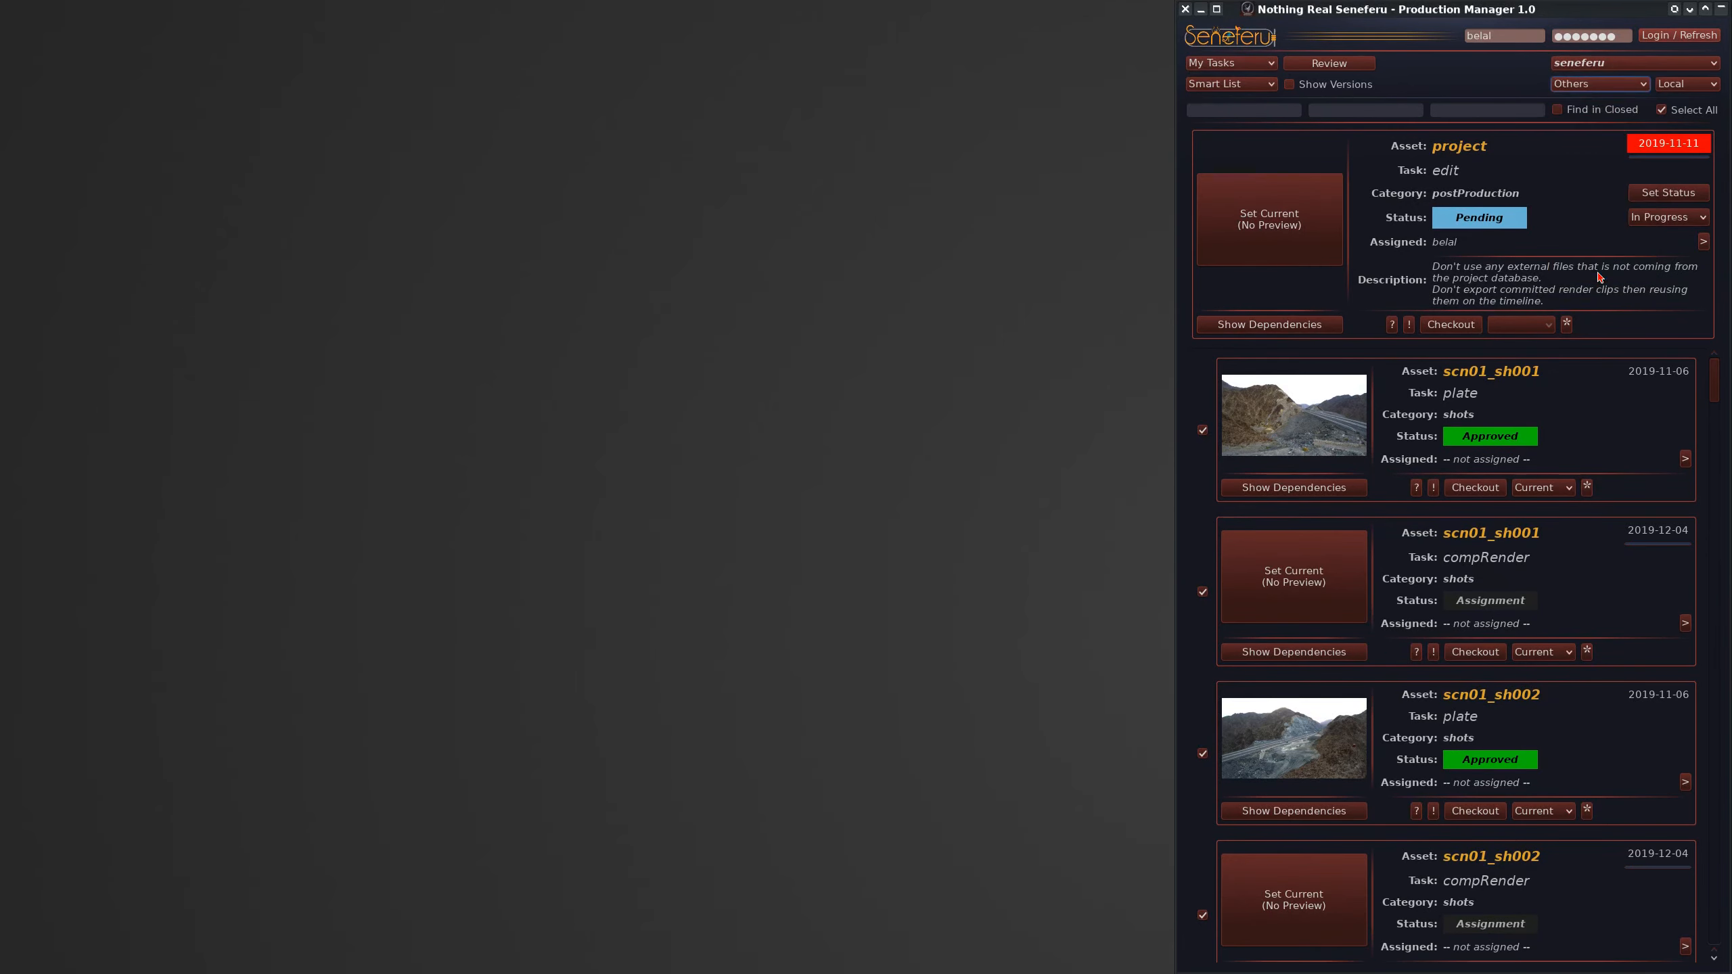
Step: Review the available application choices and the shot tasks listed under the project's edit task
click(1125, 217)
click(1597, 89)
click(1611, 89)
scroll(1722, 385, down, 1)
scroll(1721, 385, up, 1)
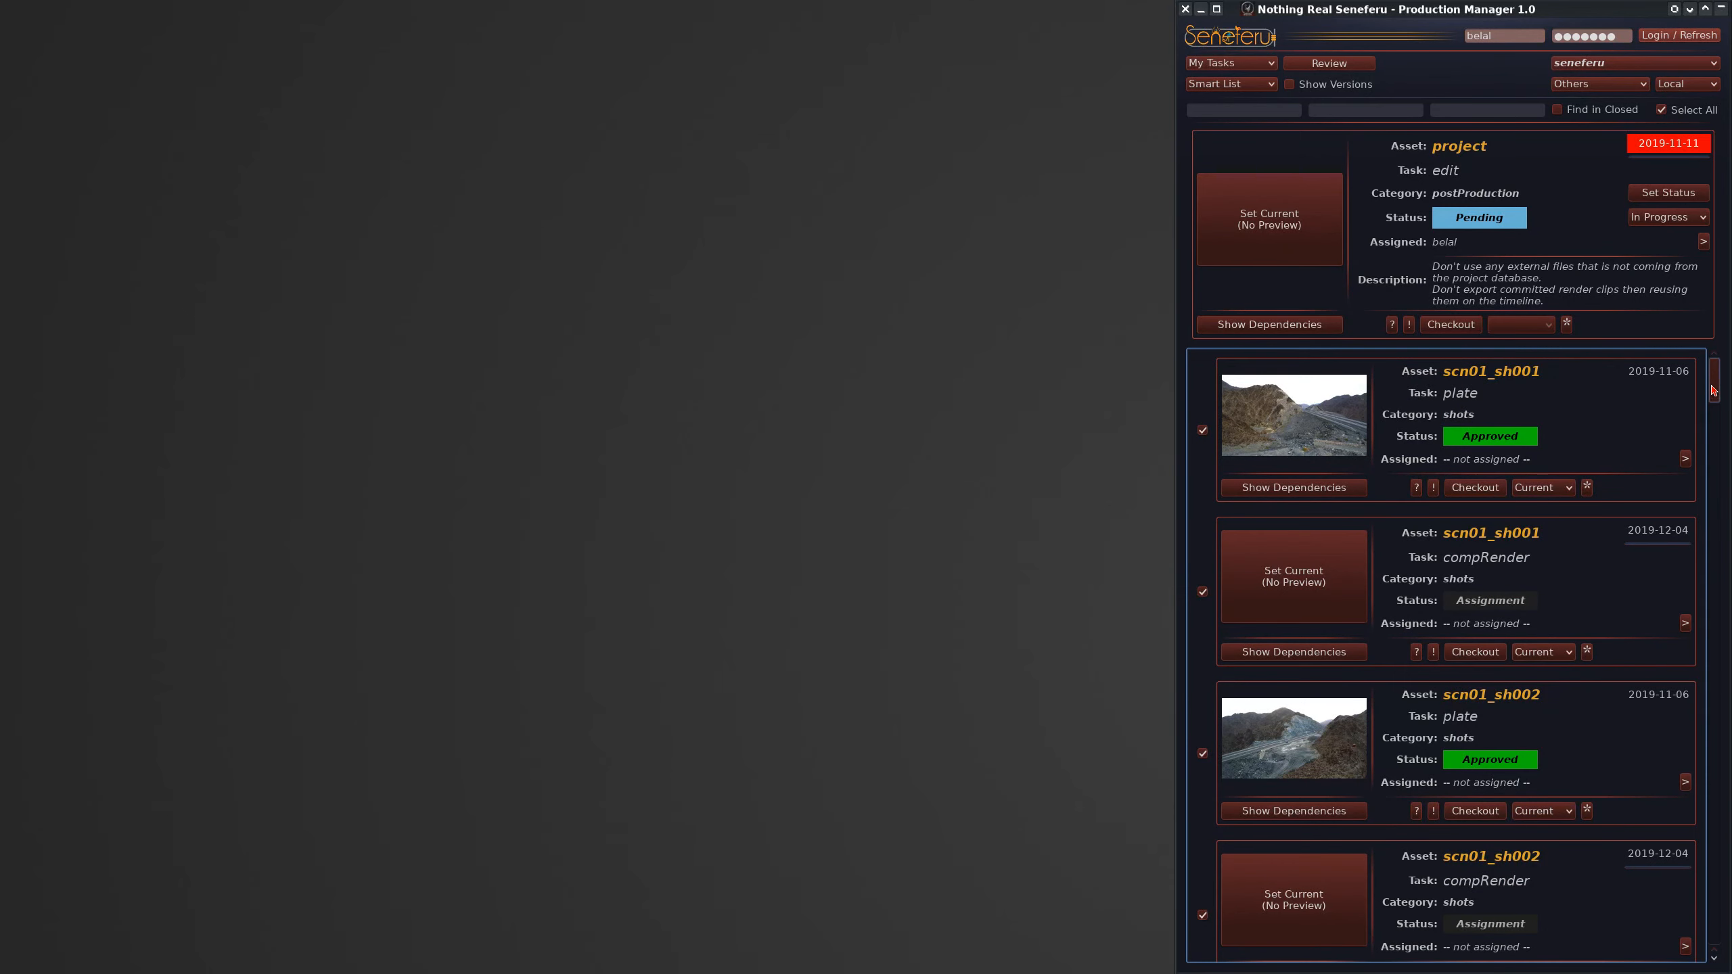
scroll(1717, 374, down, 1)
scroll(1717, 374, up, 1)
scroll(1704, 432, down, 2)
scroll(1705, 432, up, 2)
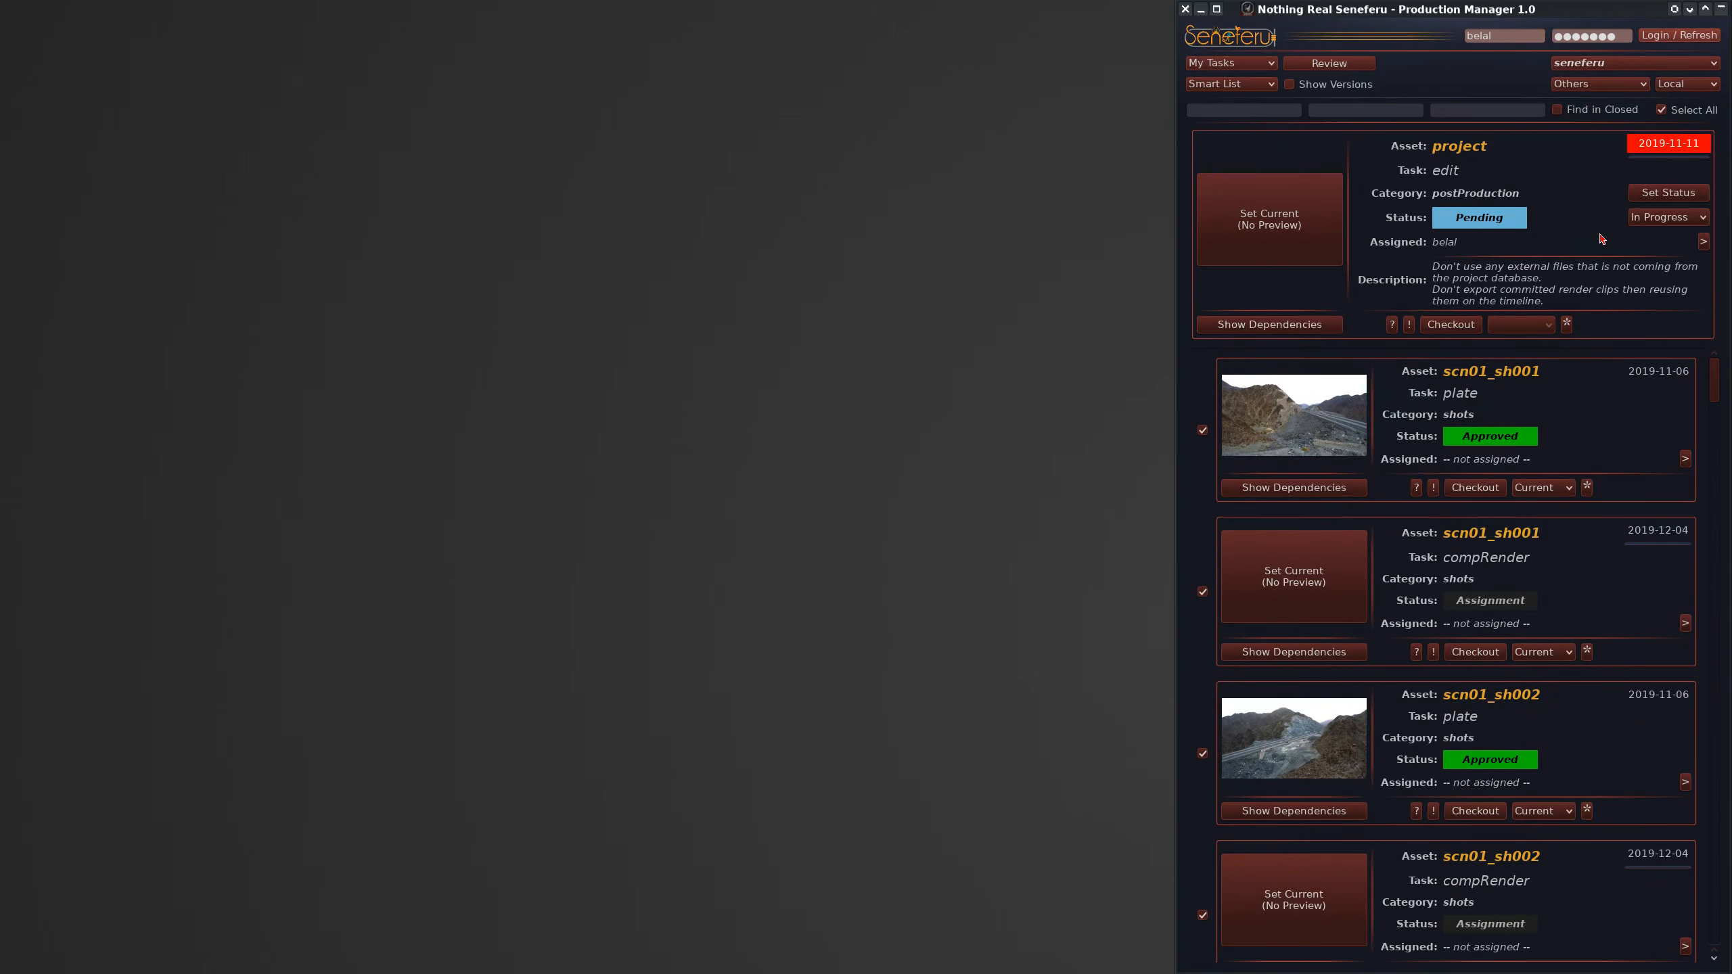
click(1580, 88)
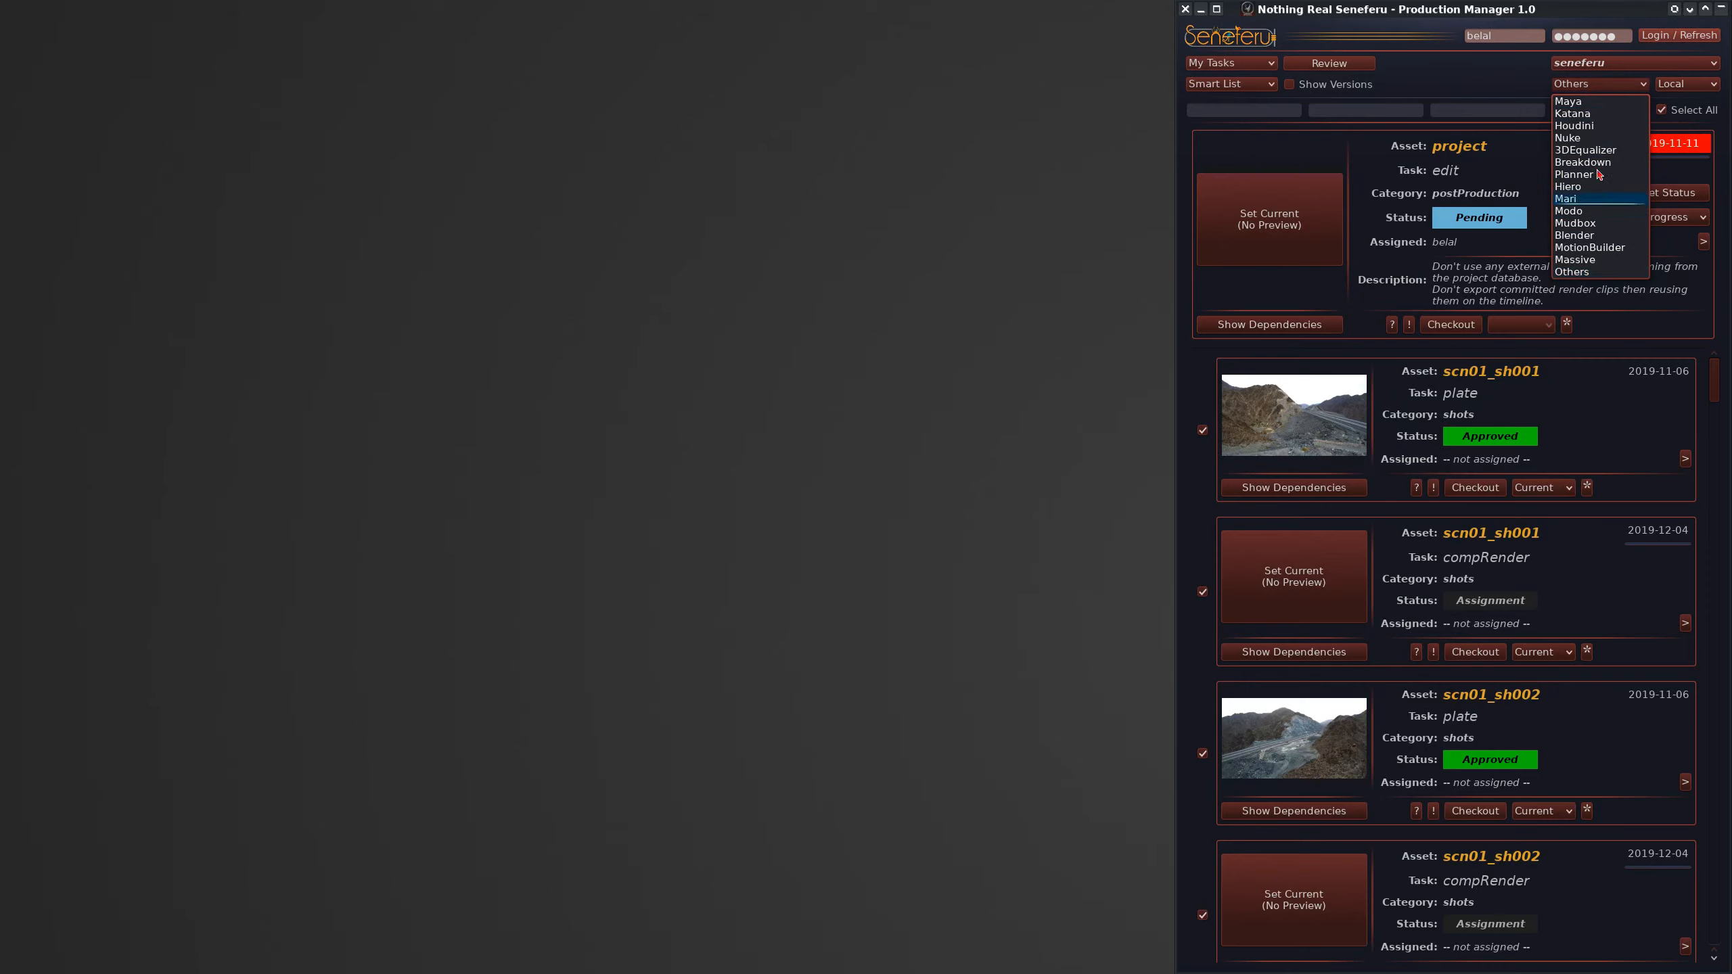
click(1499, 233)
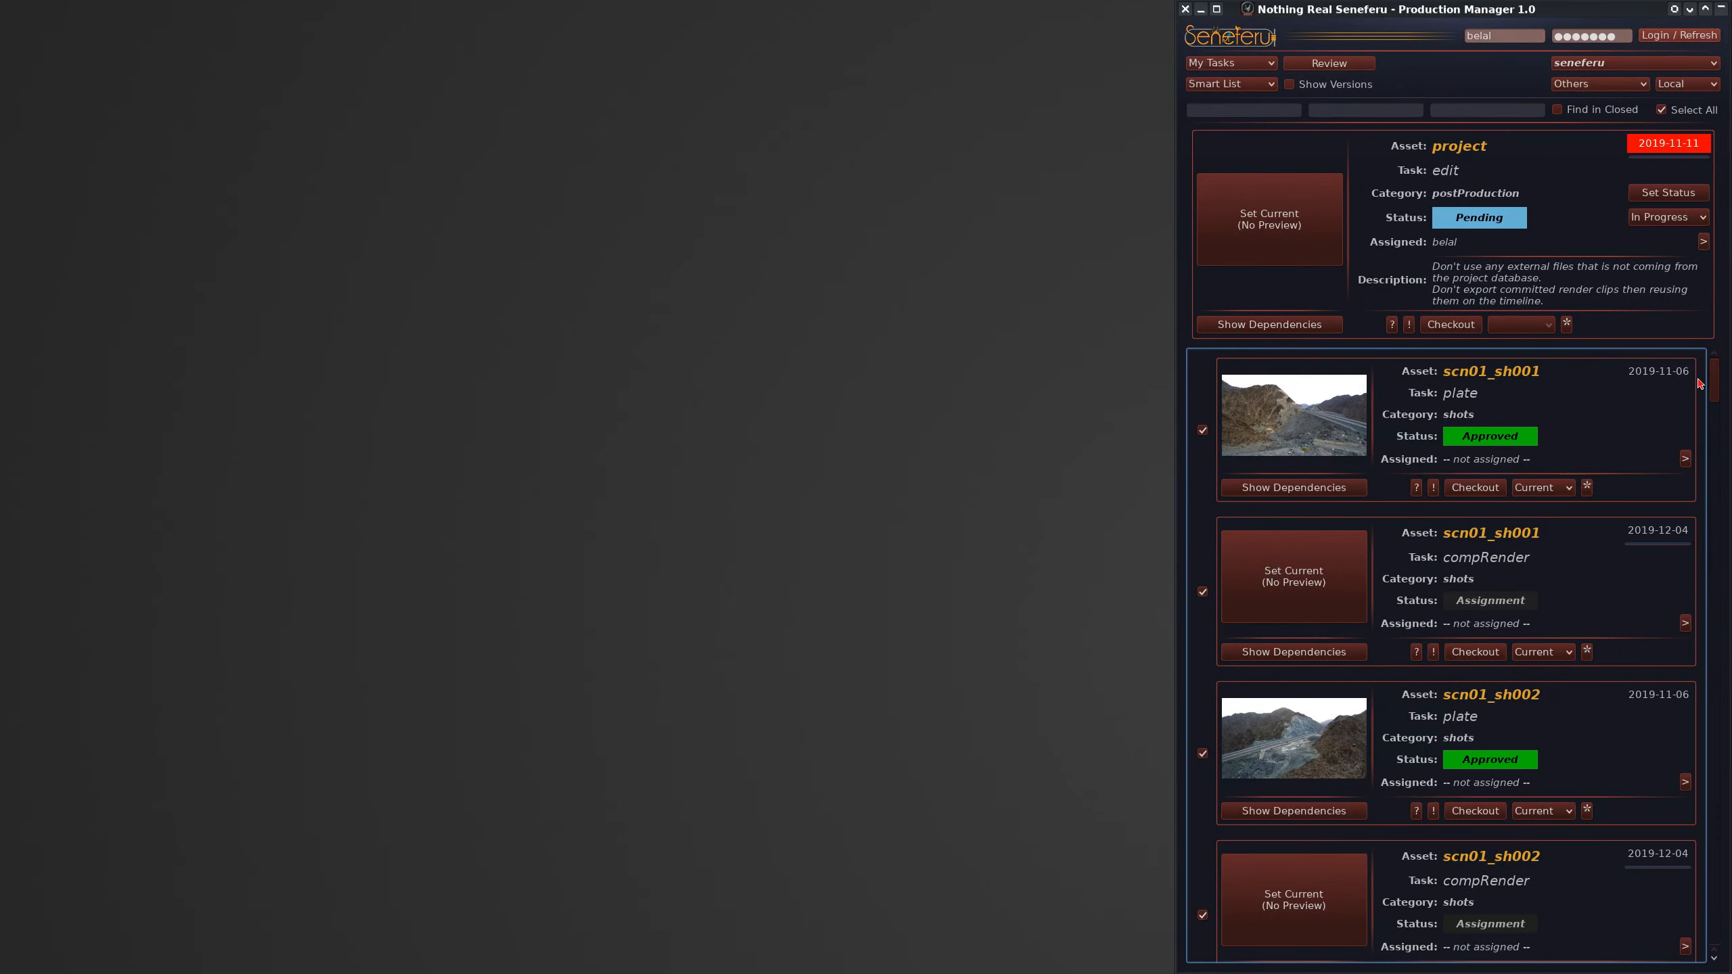
mouse_move(1714, 389)
mouse_down()
mouse_move(1718, 404)
mouse_move(1717, 373)
mouse_move(1713, 456)
mouse_move(1645, 491)
mouse_move(1718, 437)
mouse_move(1720, 368)
mouse_up()
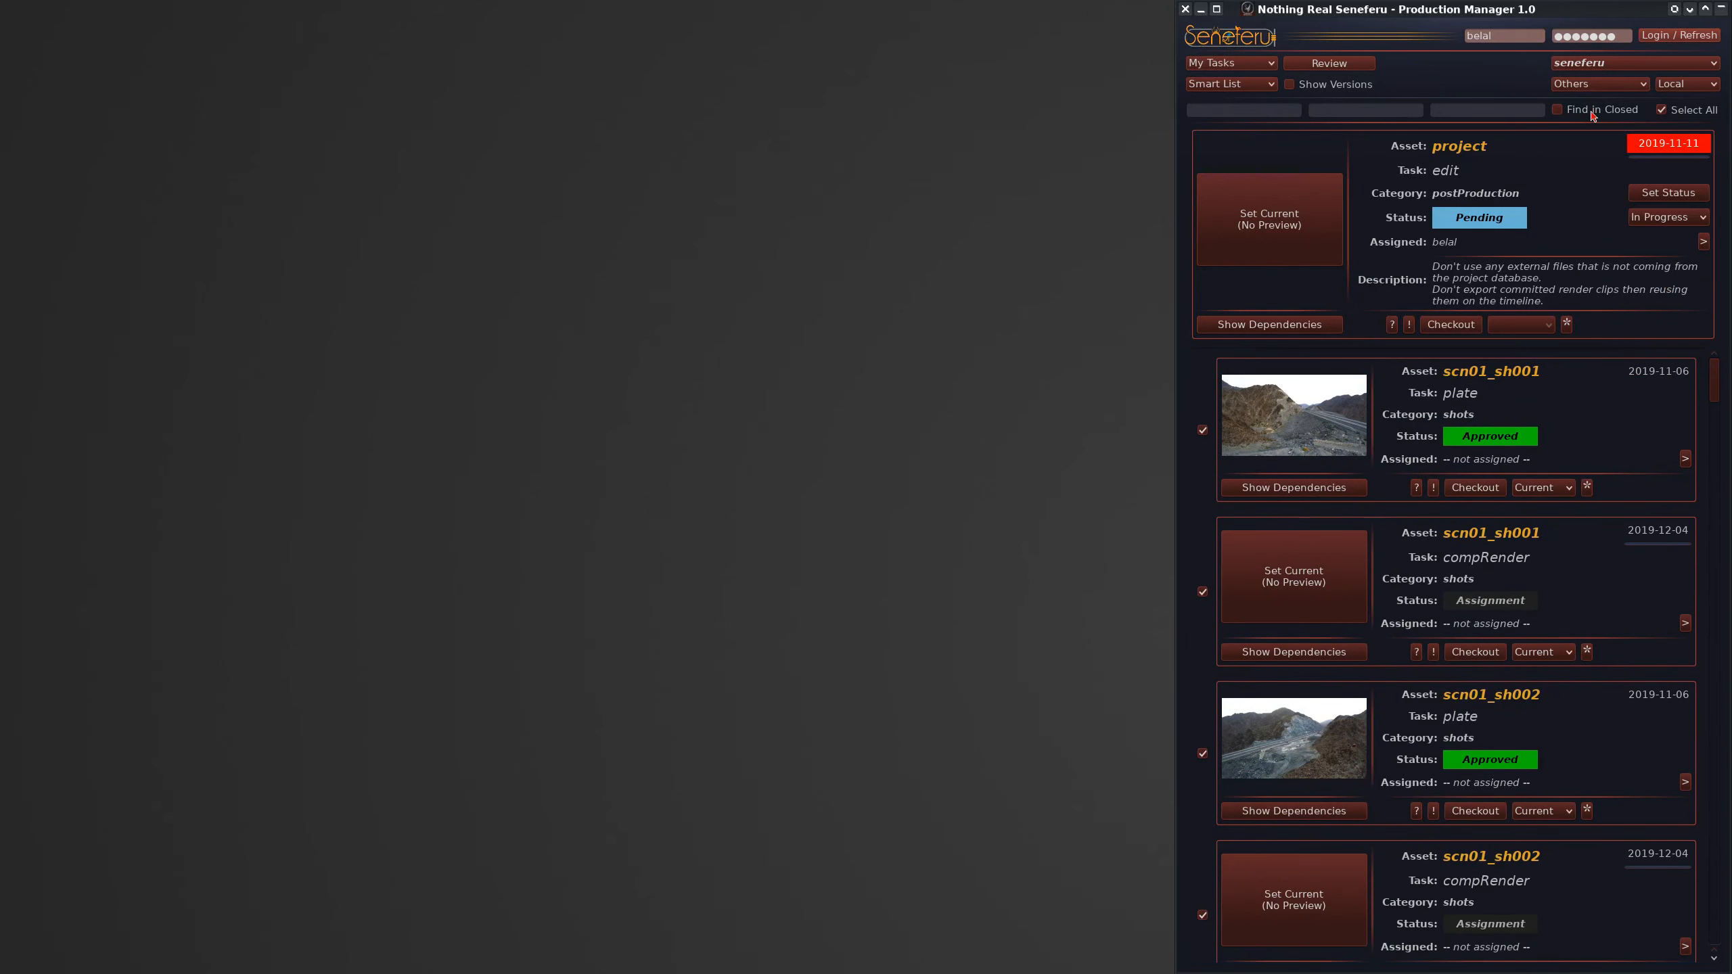
Step: Keep Others as the application and set the project's edit task status to In Progress
click(1598, 84)
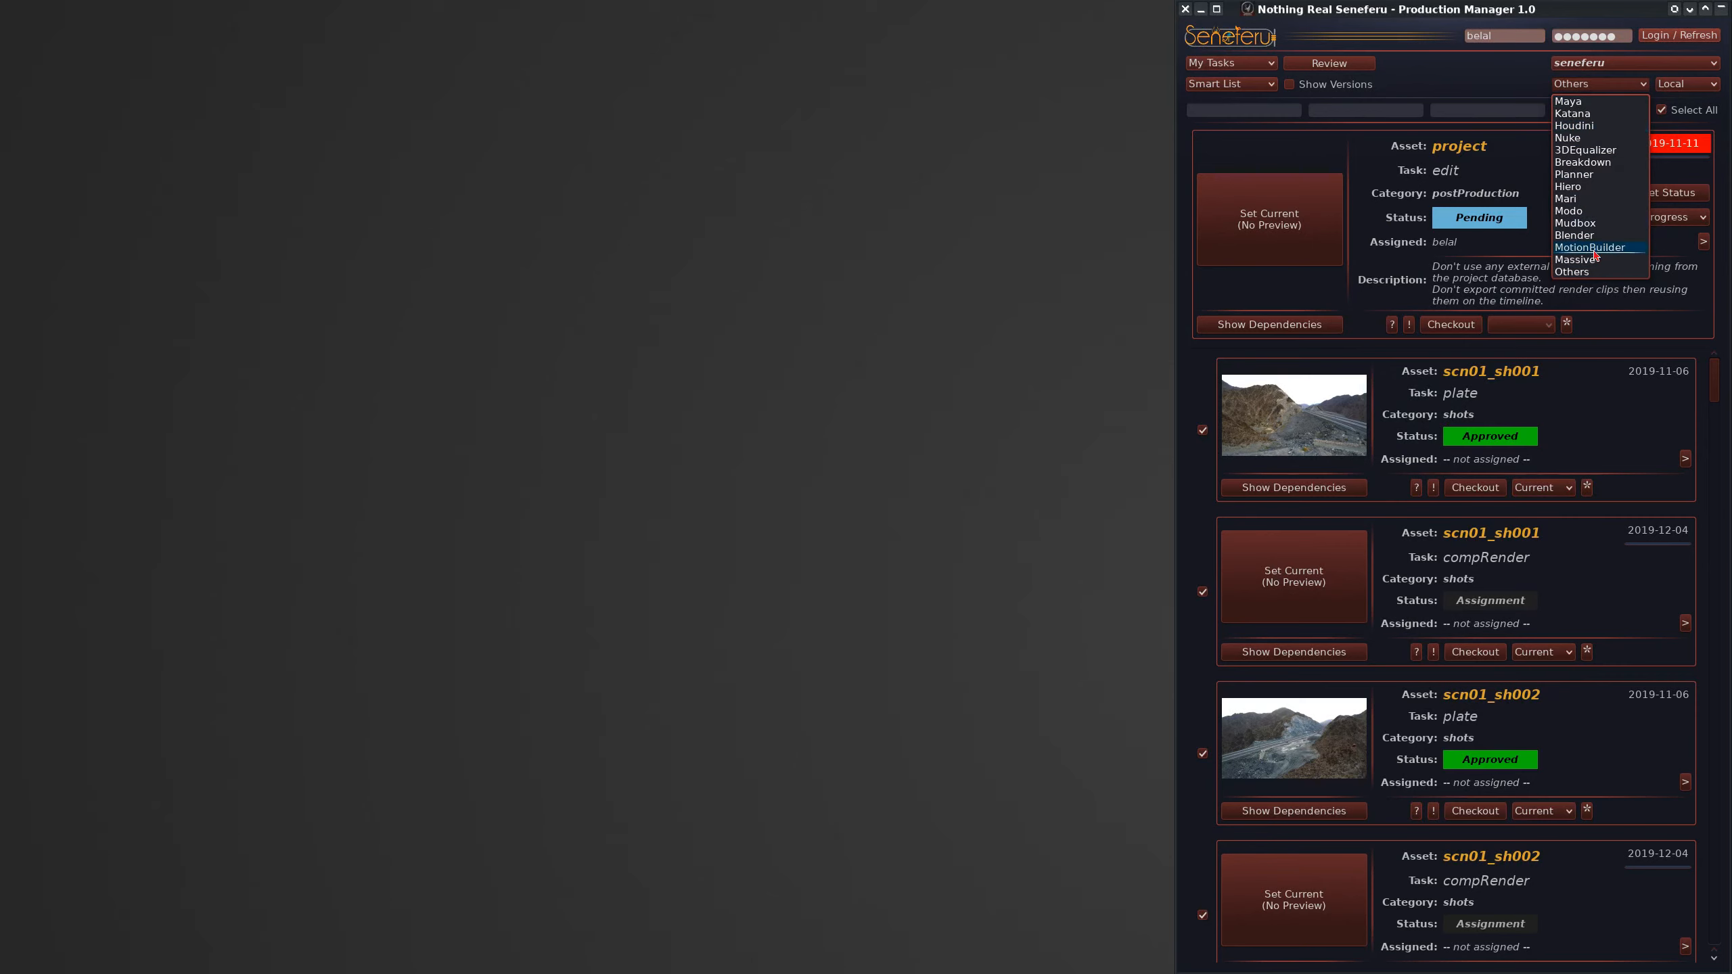
click(1596, 272)
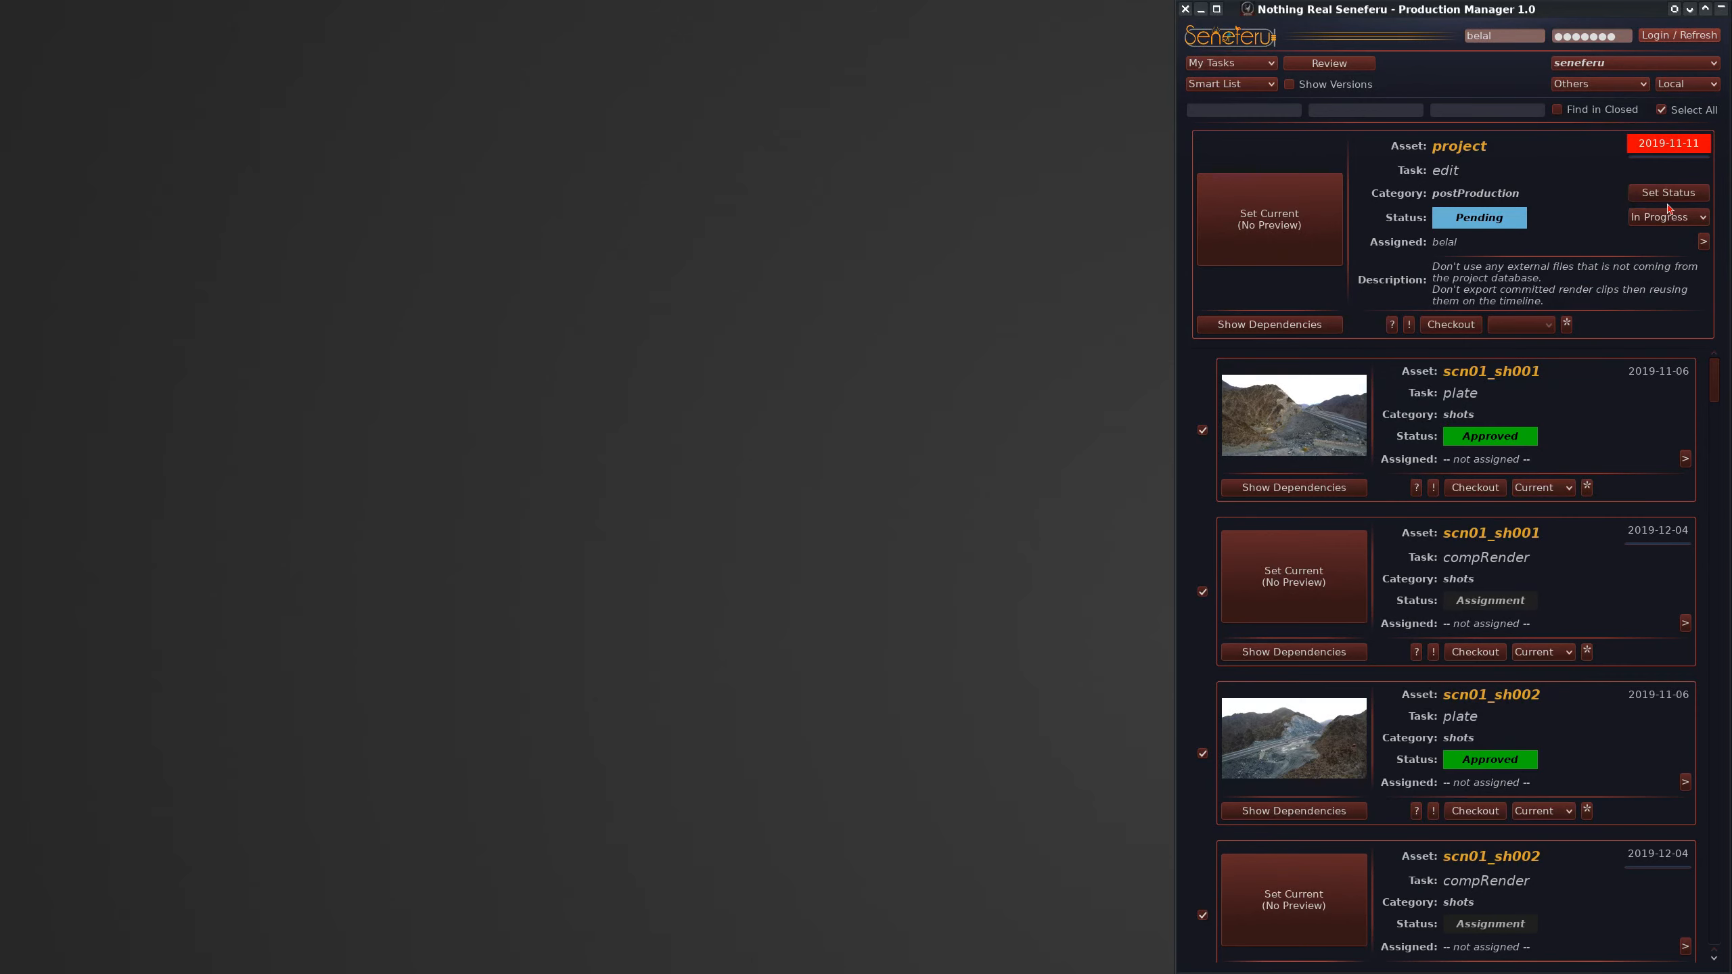
click(1678, 192)
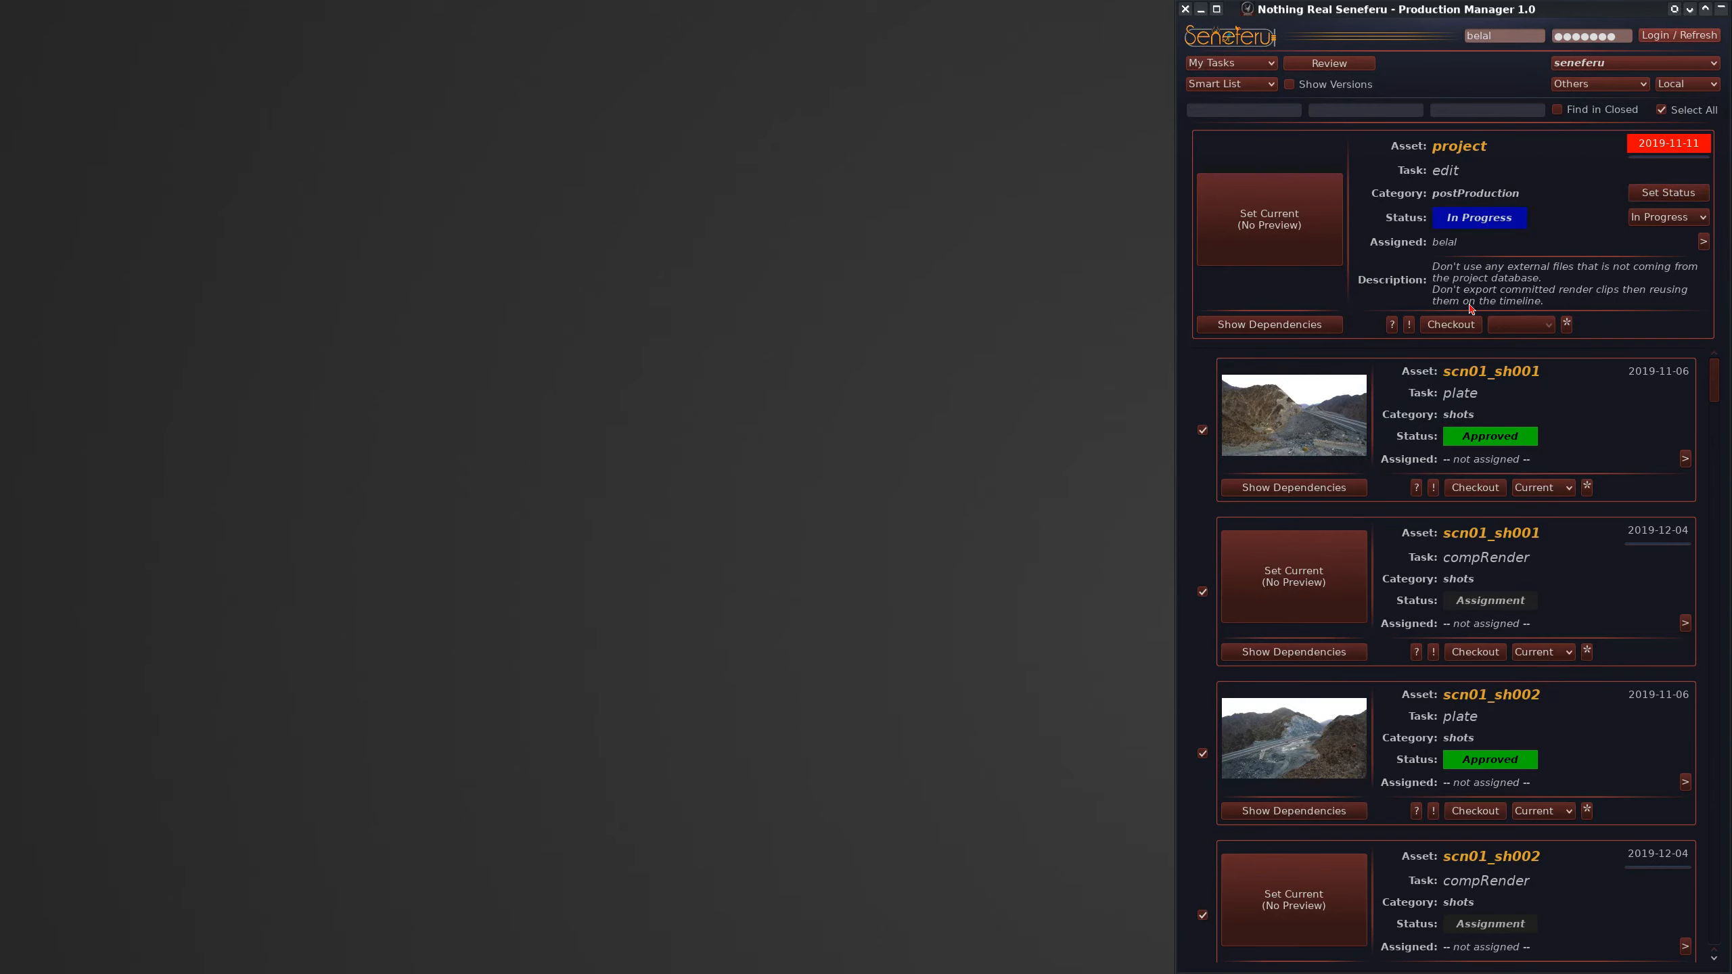
Step: Show the dependencies of the project's edit task and examine the full list of referenced plate clips
click(1286, 326)
click(1303, 324)
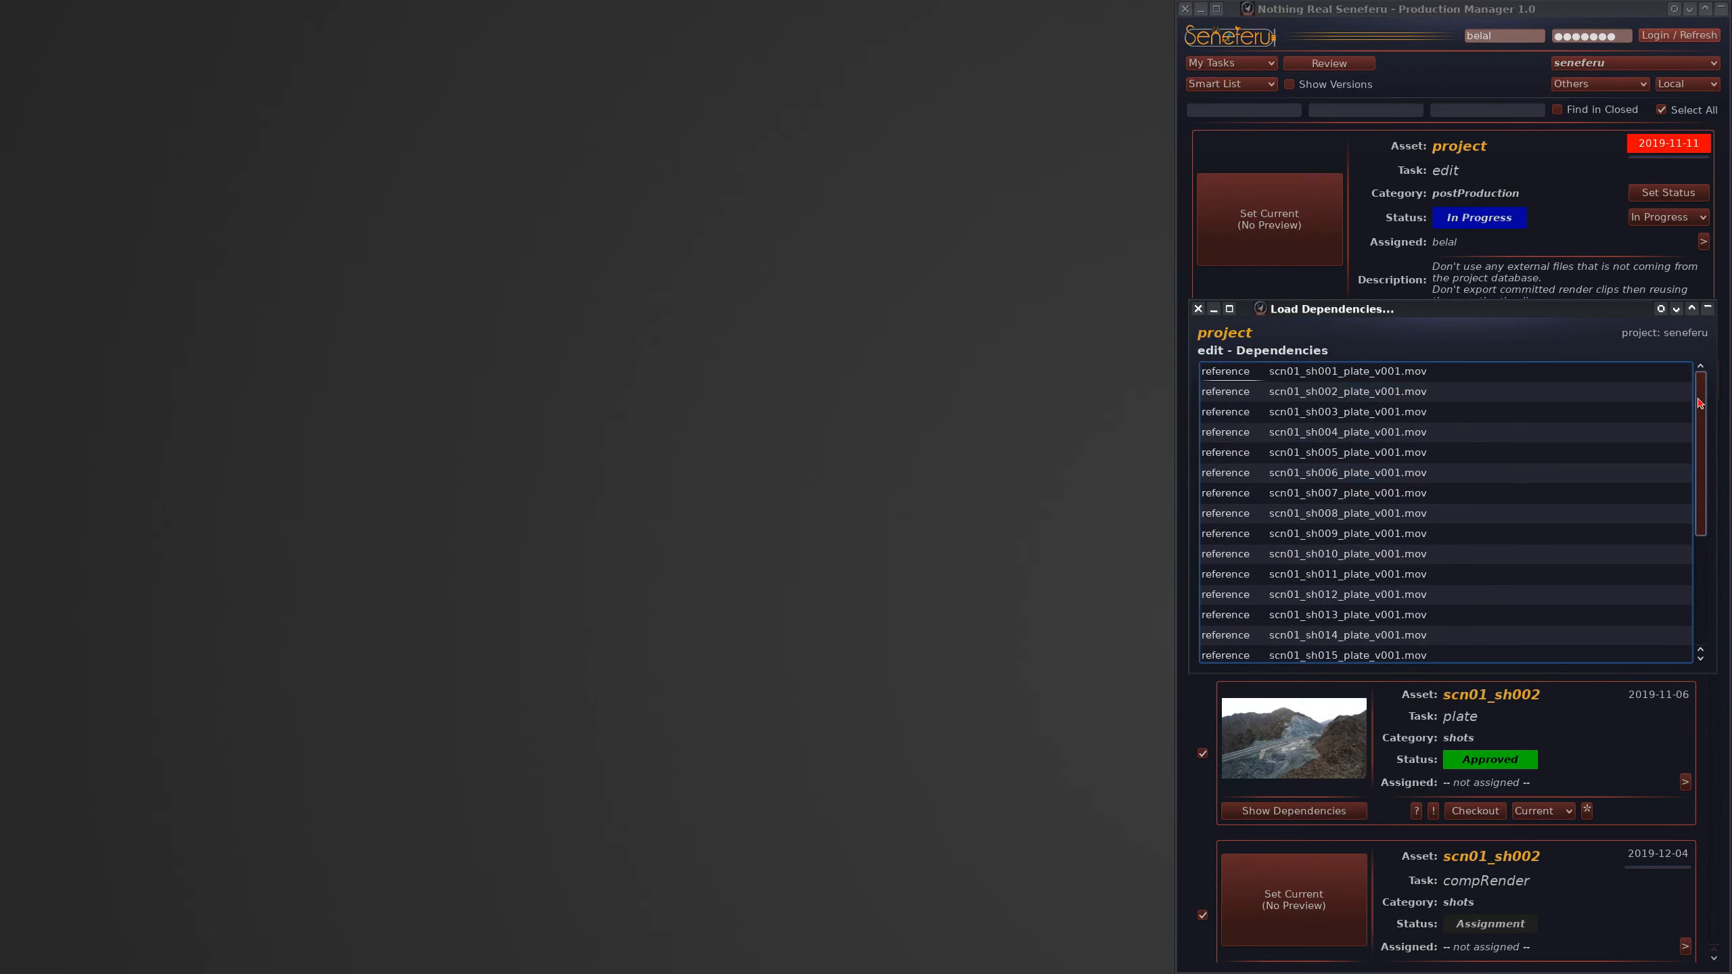
drag(1700, 404, 1690, 497)
scroll(1686, 556, up, 3)
scroll(1443, 459, down, 3)
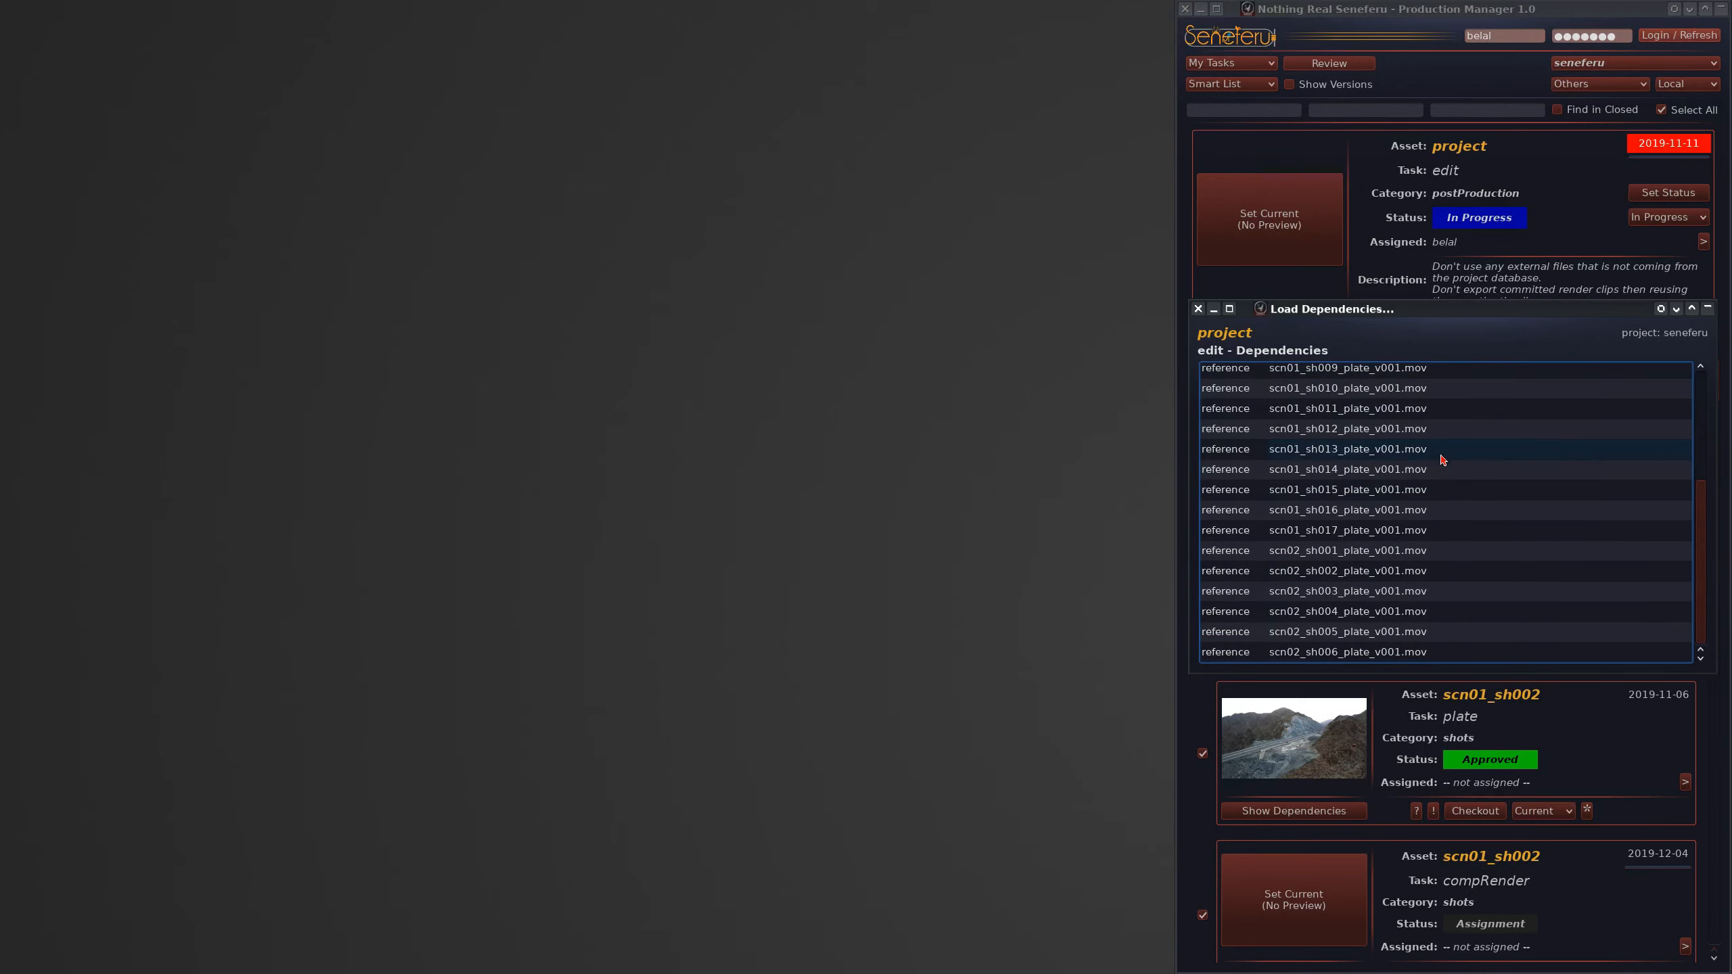
scroll(1440, 477, up, 3)
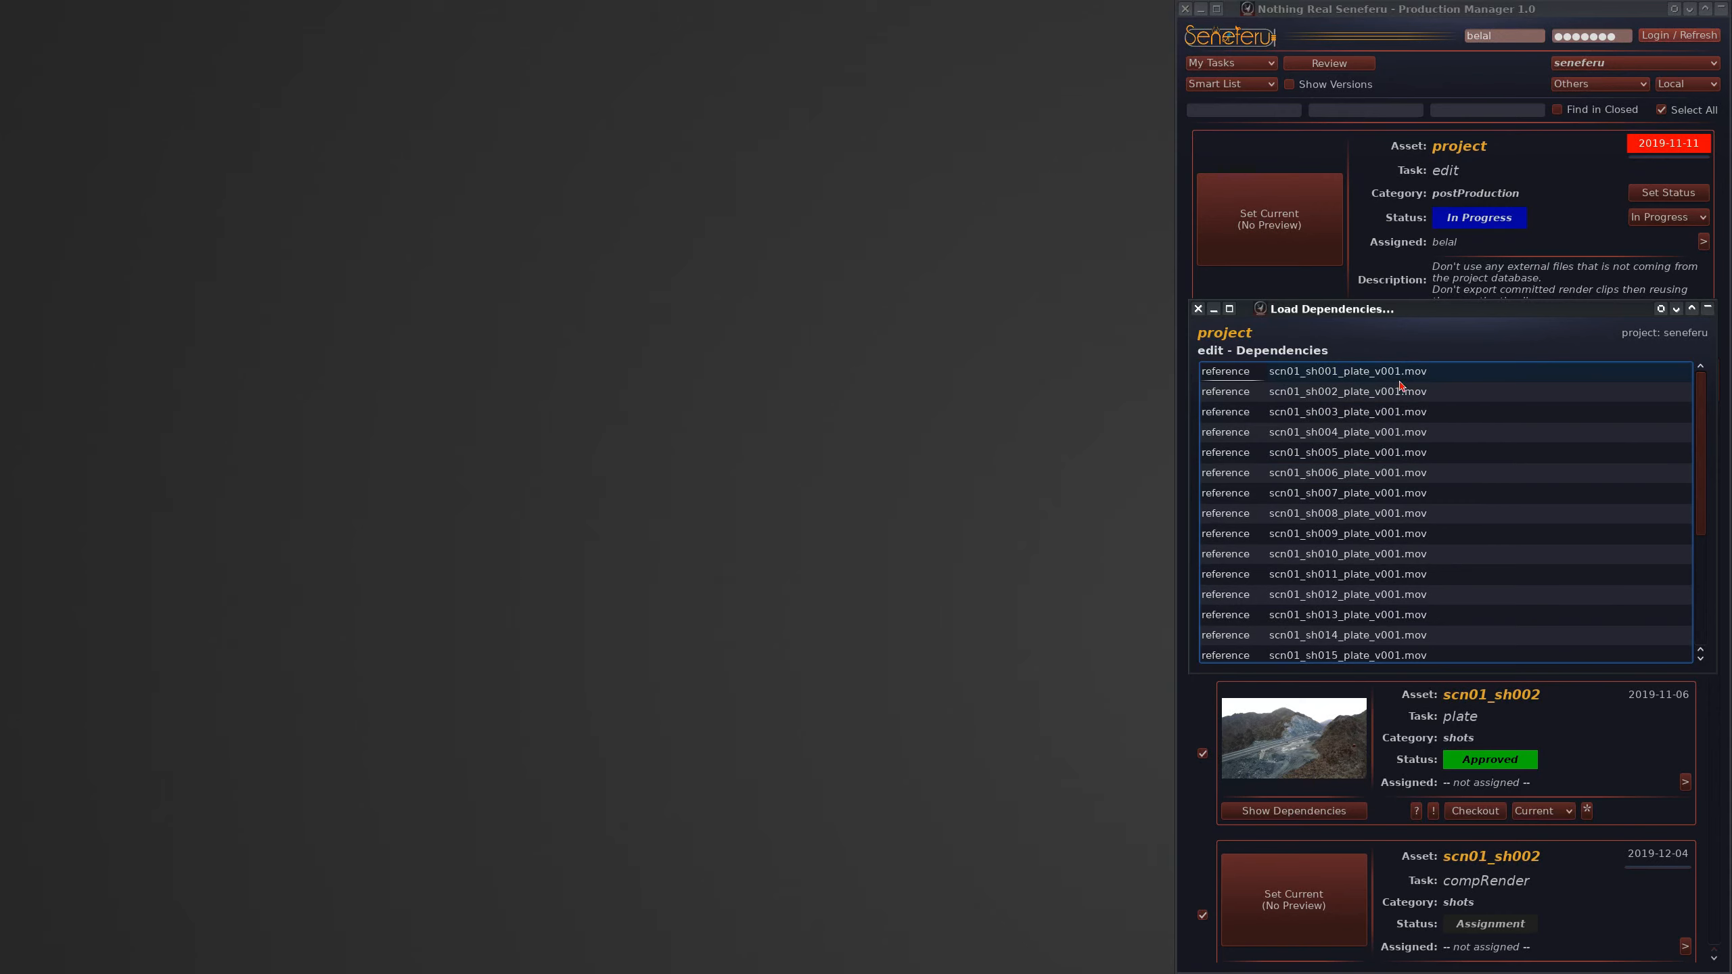
drag(1699, 390, 1697, 508)
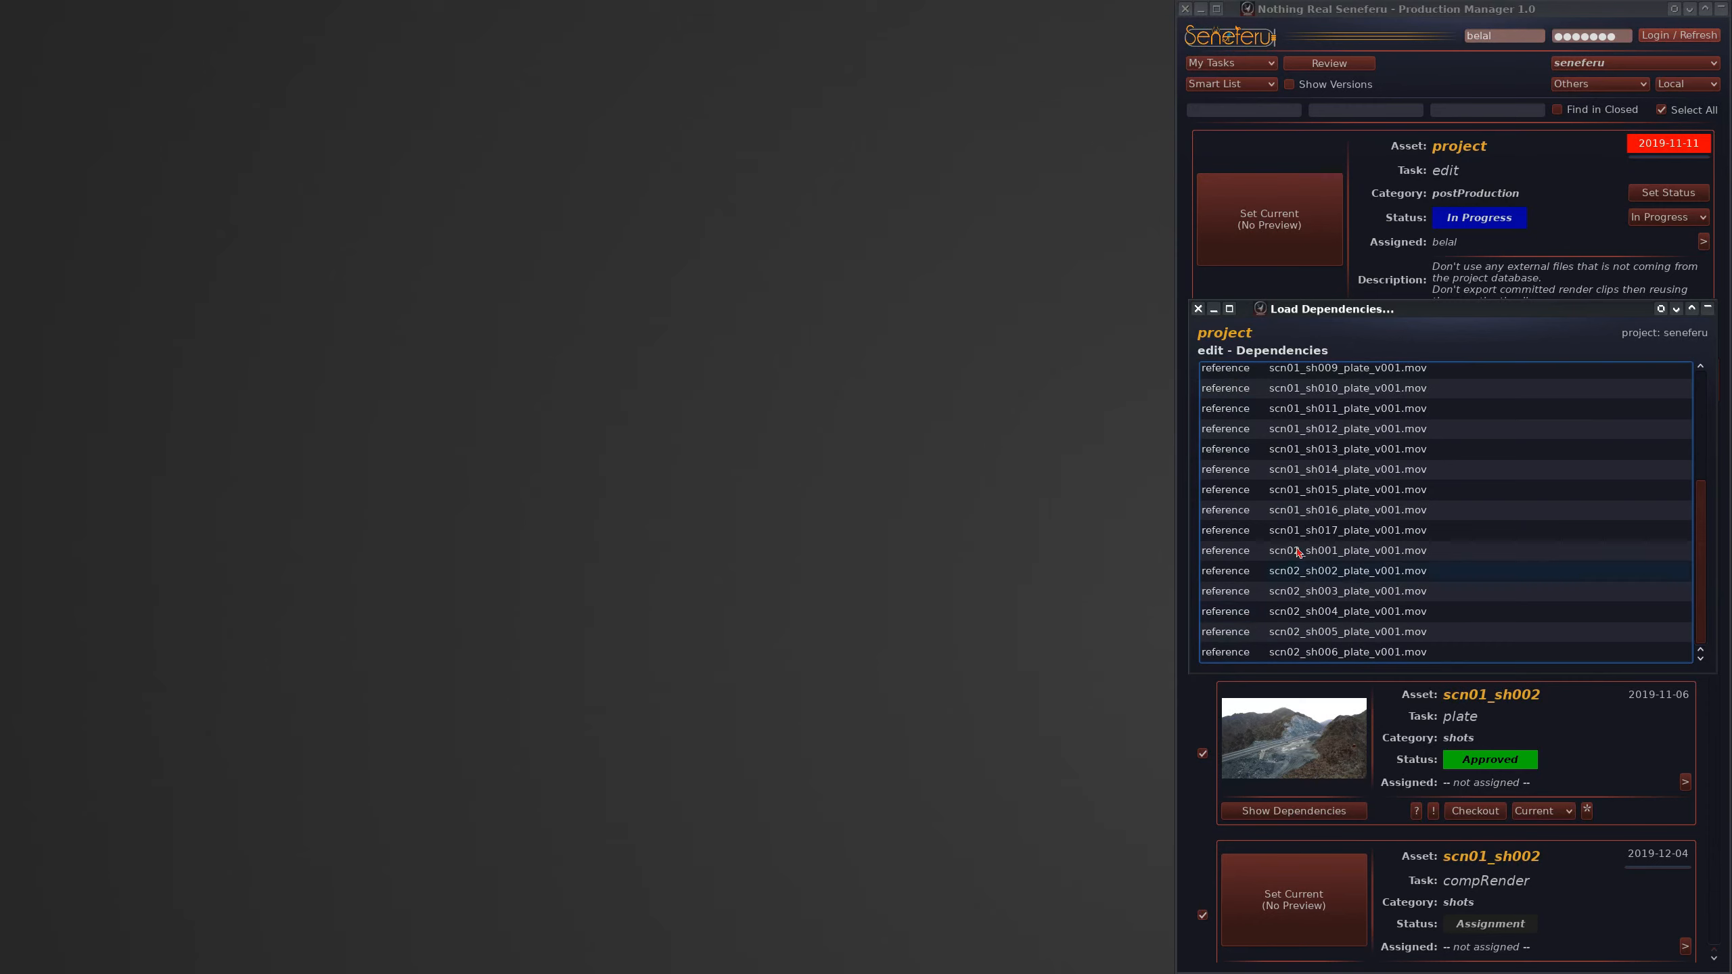
scroll(1700, 509, up, 3)
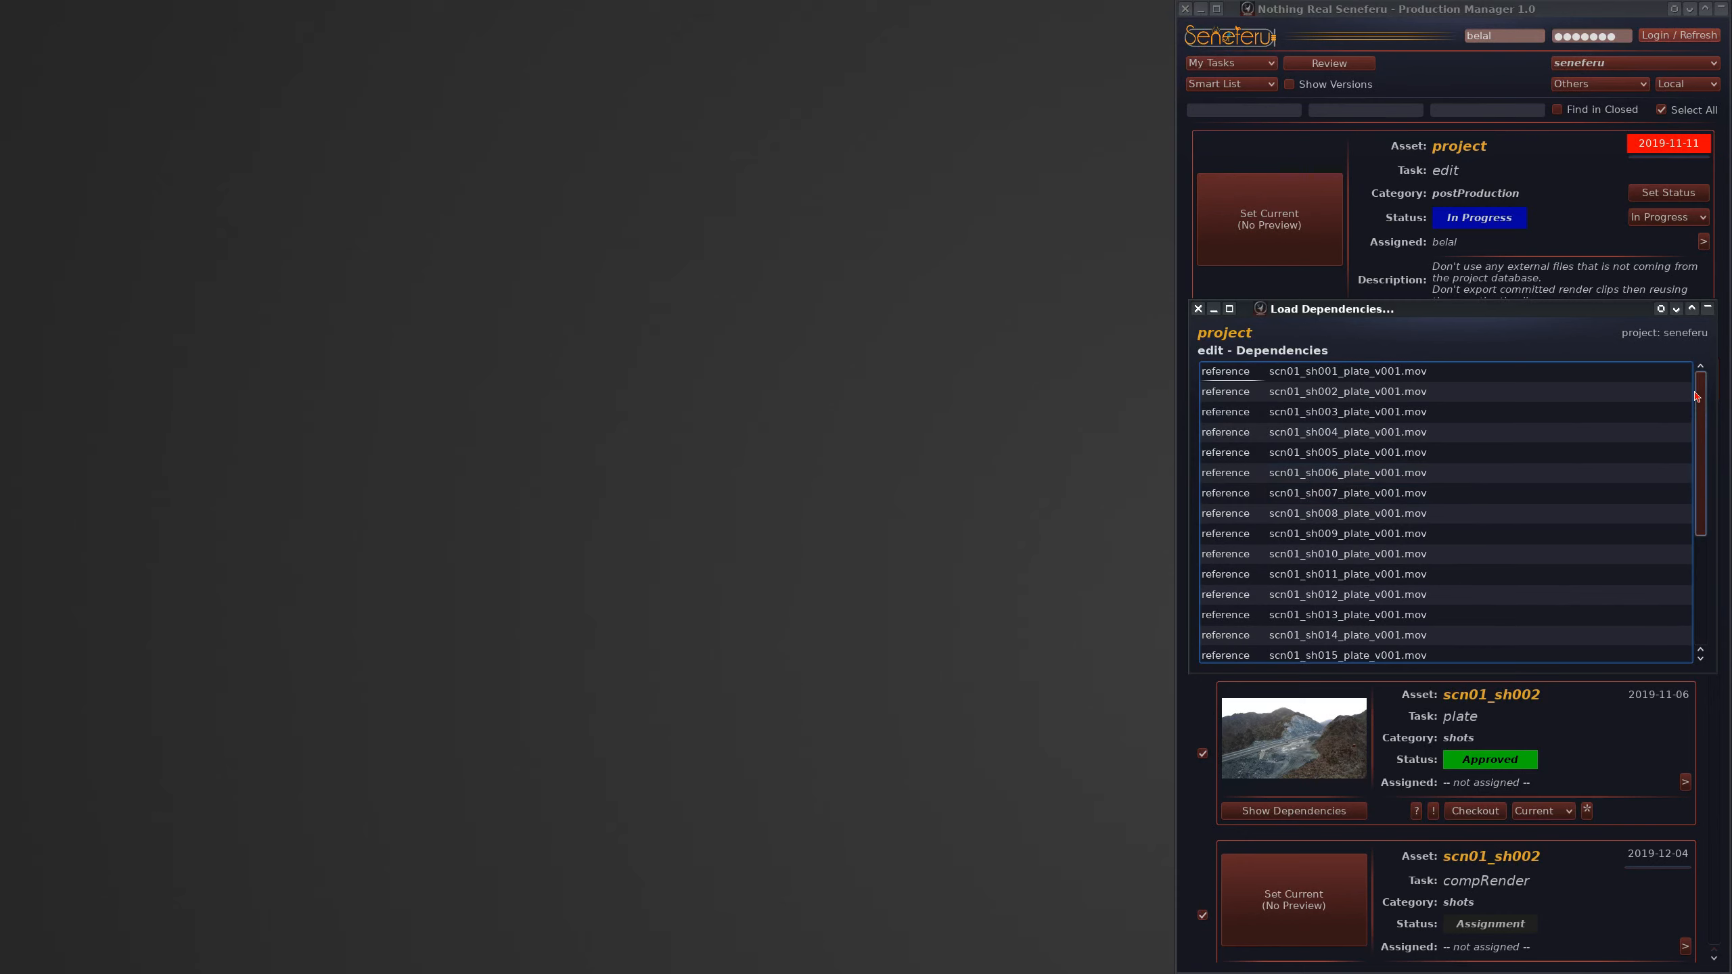
drag(1701, 423, 1702, 531)
scroll(1562, 394, up, 3)
Step: Check the application choices, go through the referenced plate clips again and close the dependencies list
click(1516, 82)
click(1590, 82)
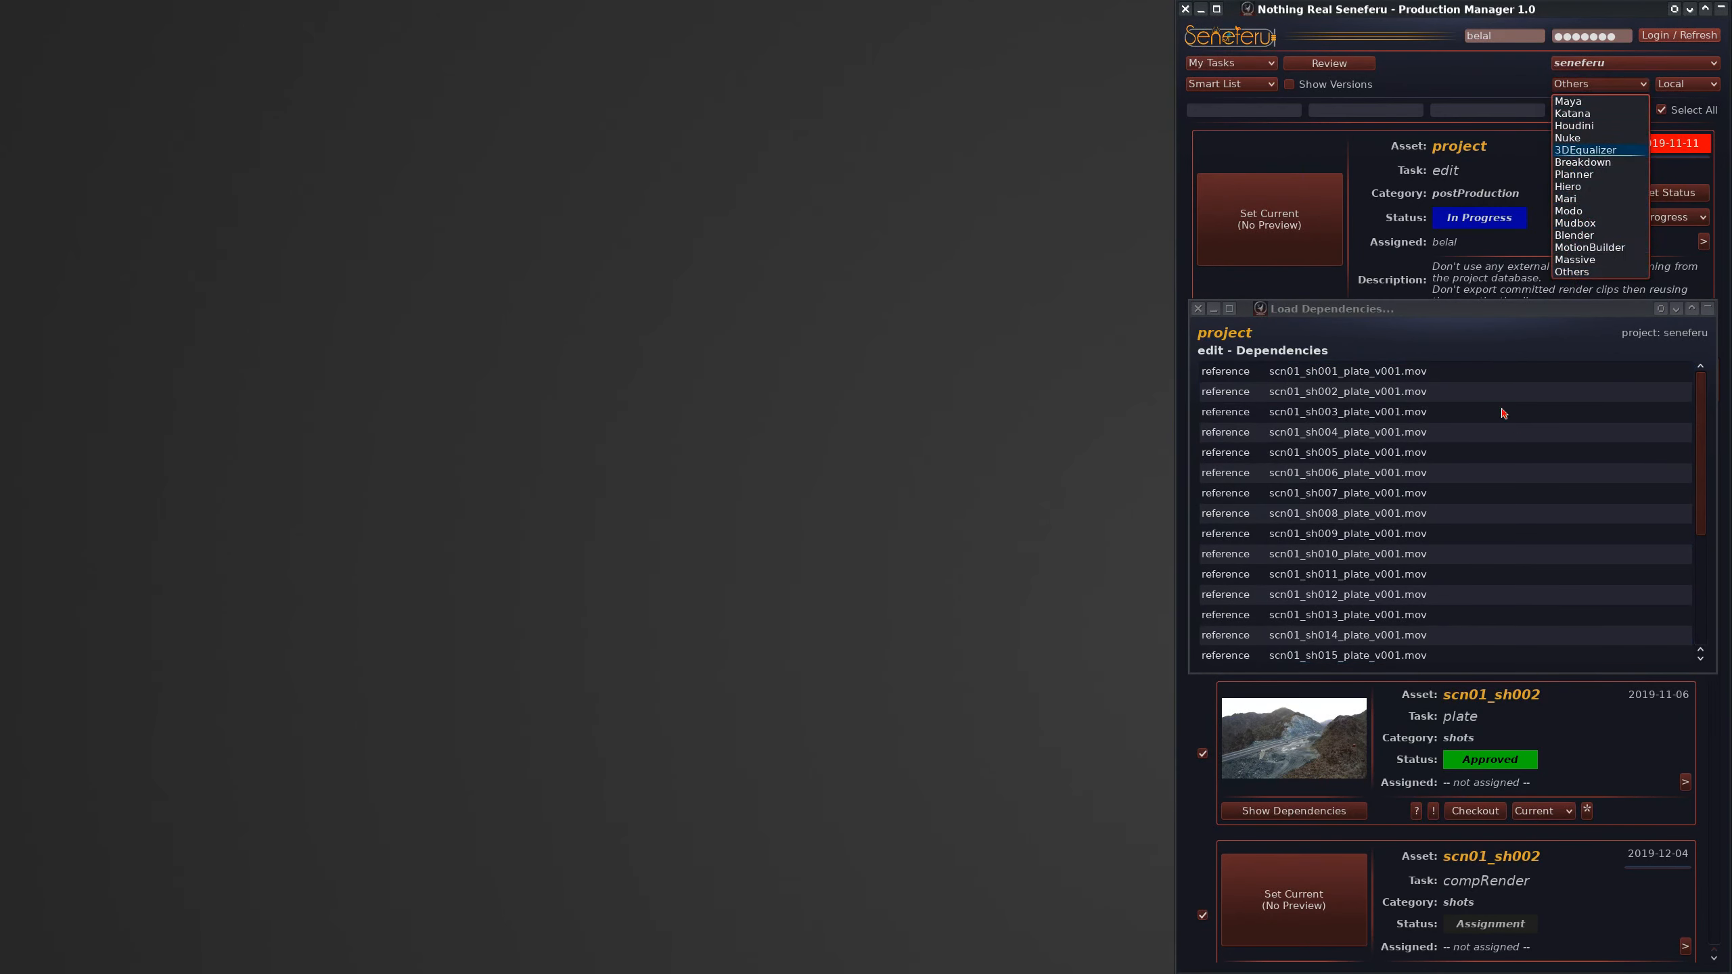
click(1487, 337)
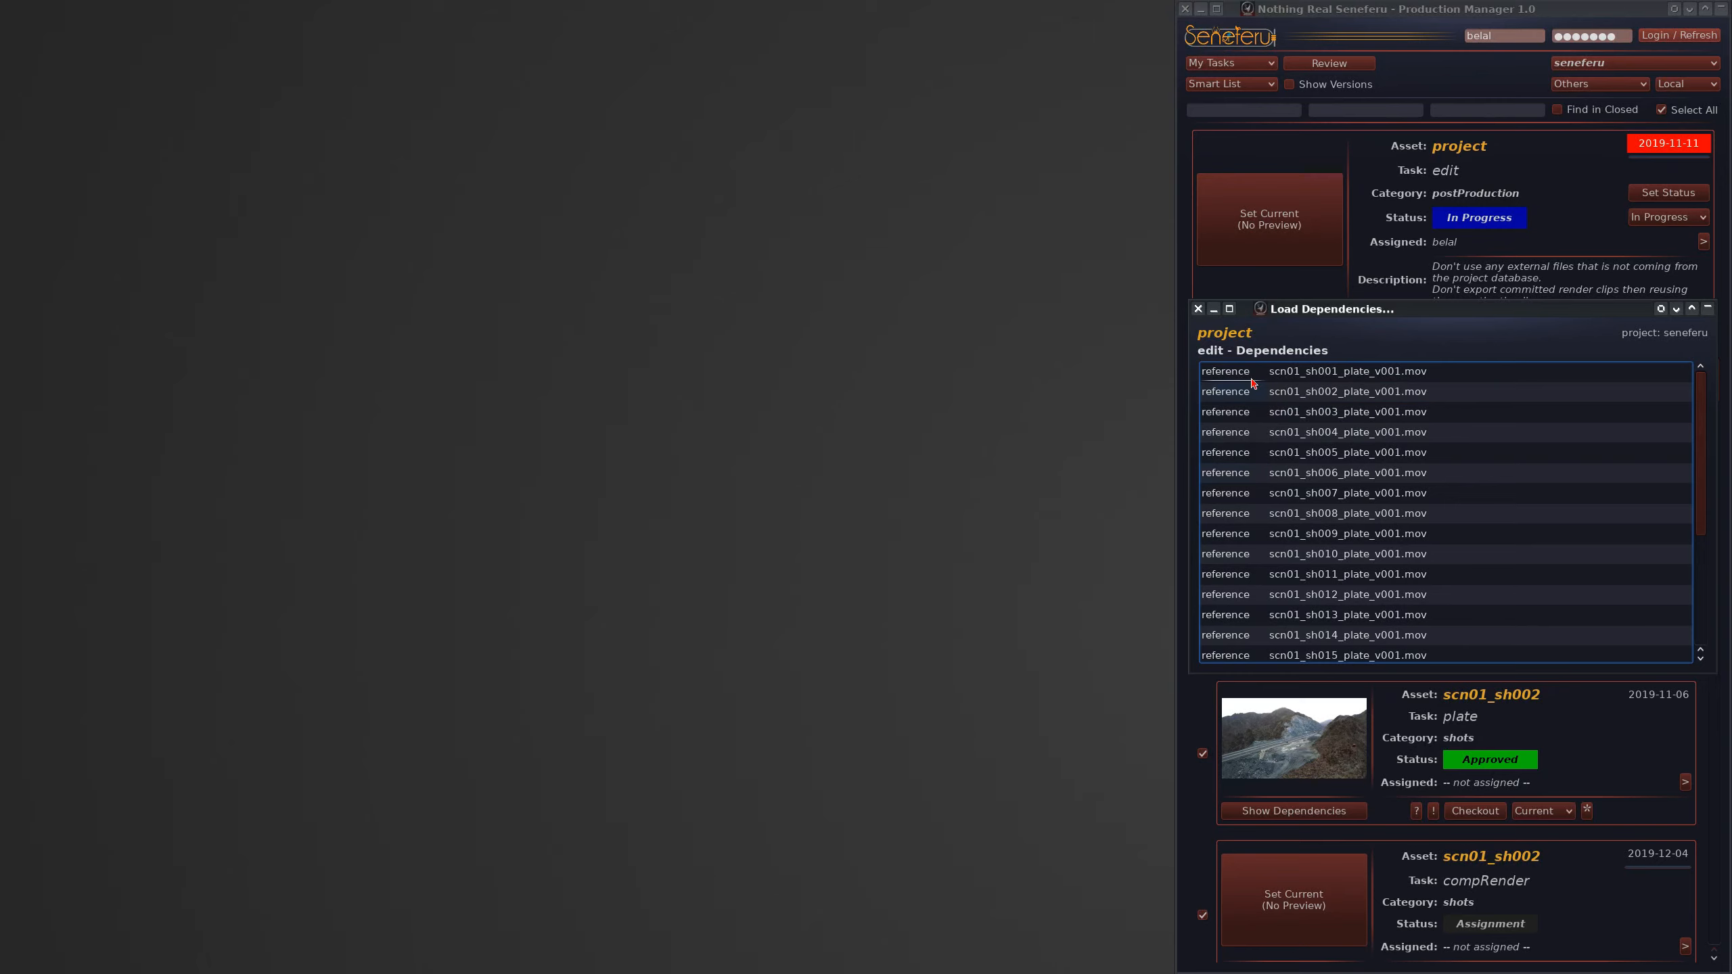
drag(1251, 379, 1248, 375)
drag(1700, 404, 1703, 340)
scroll(1489, 464, down, 3)
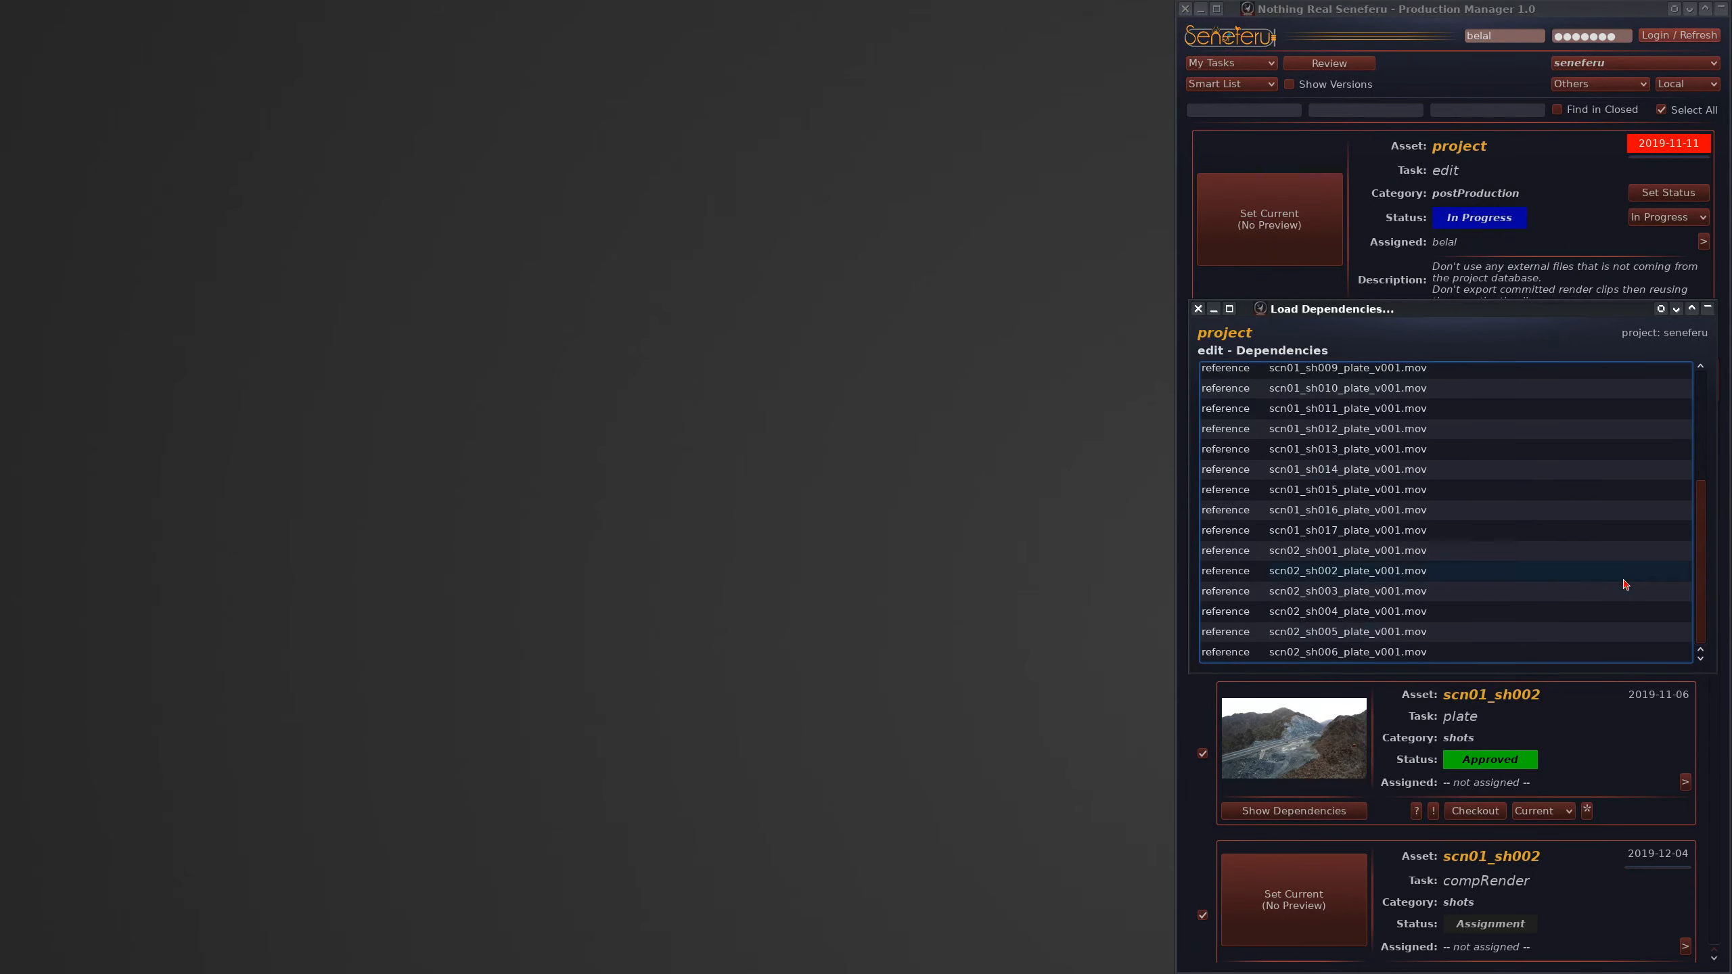
click(1196, 310)
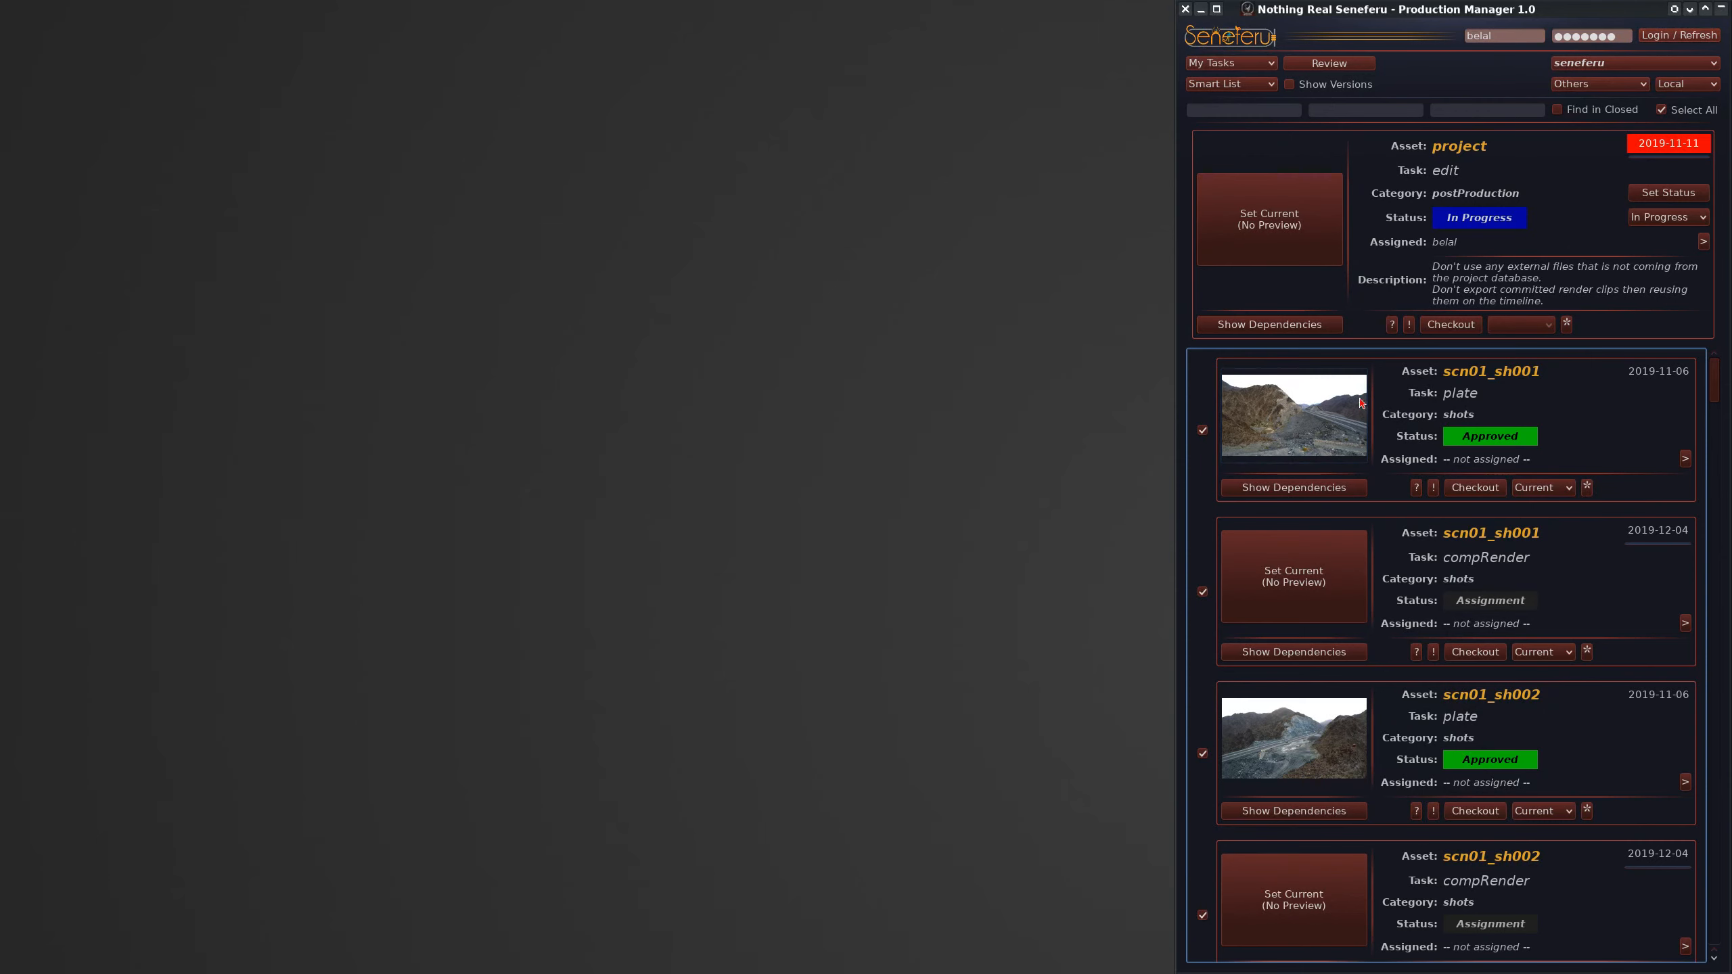
Step: Release the project's edit task as the current task and change the task view to VFX/CG Sup
mouse_move(1713, 391)
mouse_down()
mouse_move(1713, 532)
mouse_move(1712, 384)
mouse_up()
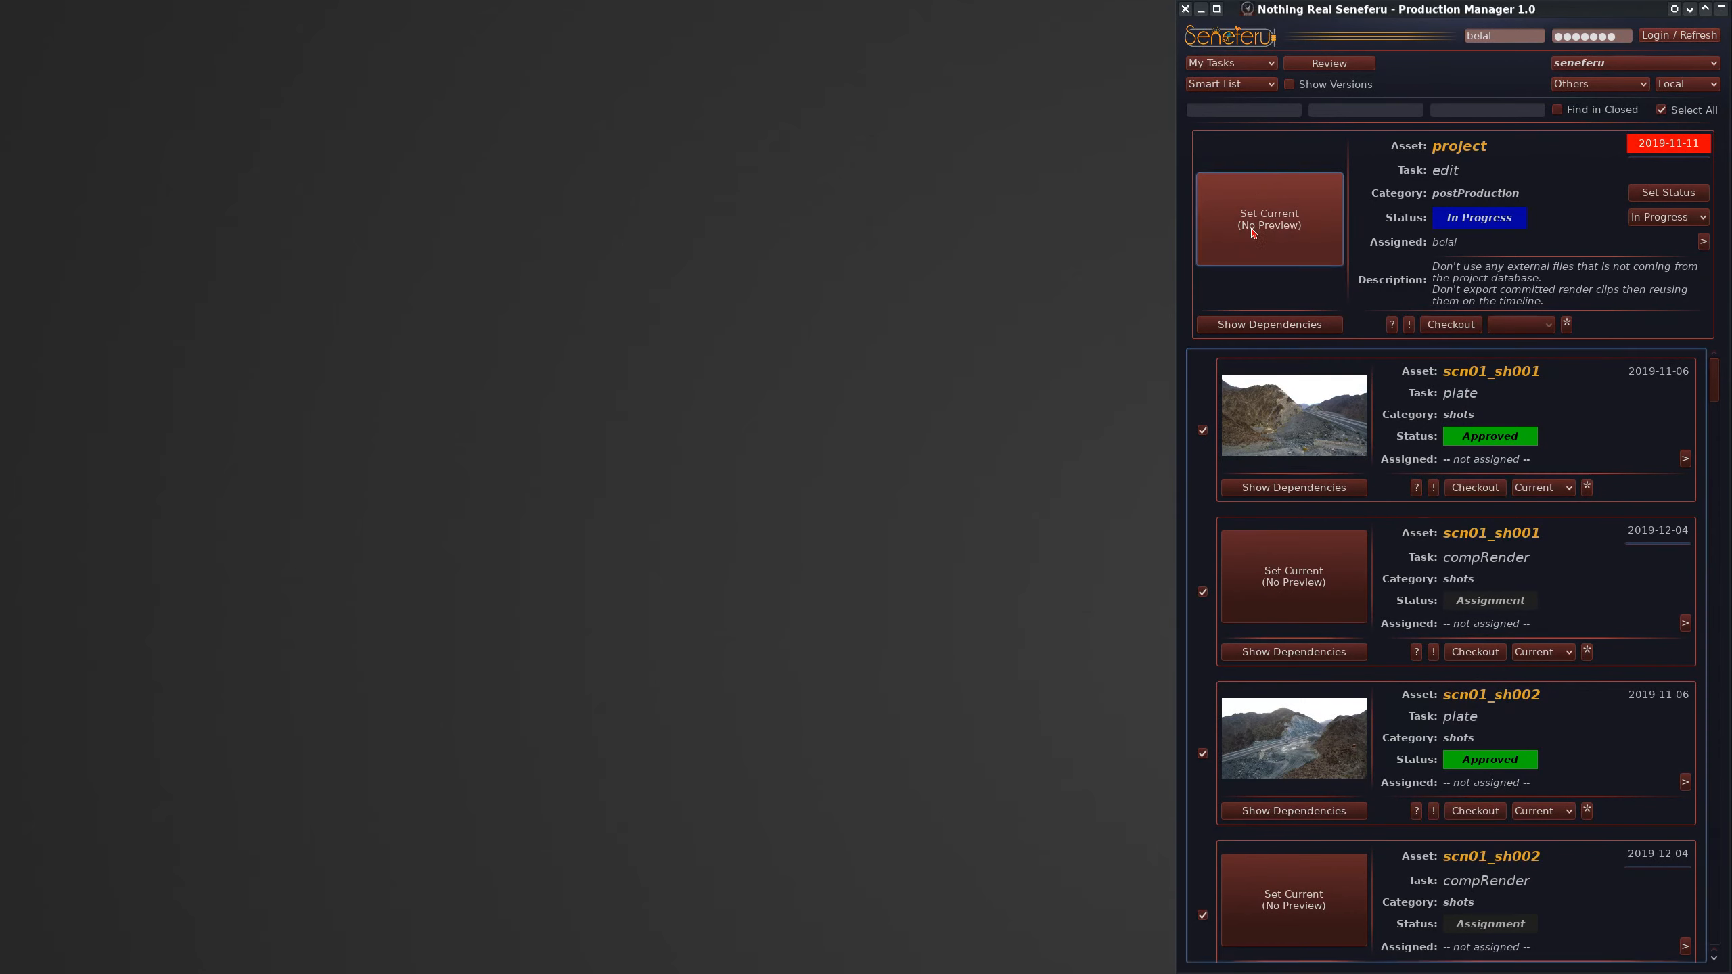
click(1288, 221)
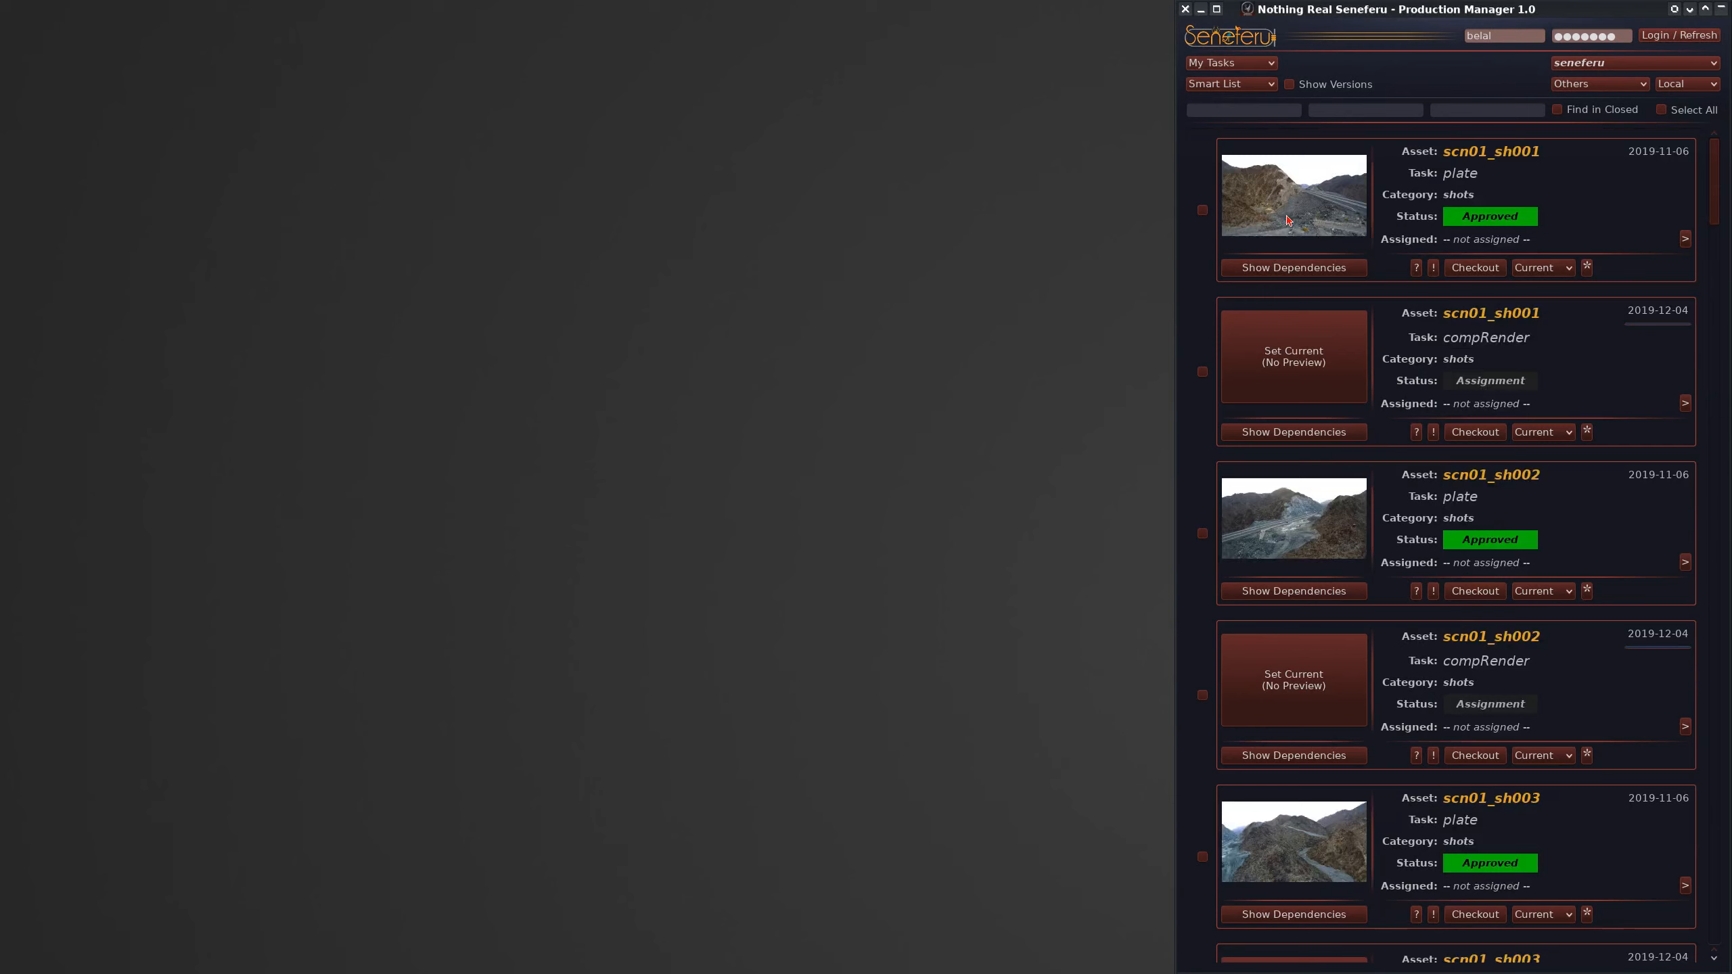
click(1242, 65)
click(1249, 132)
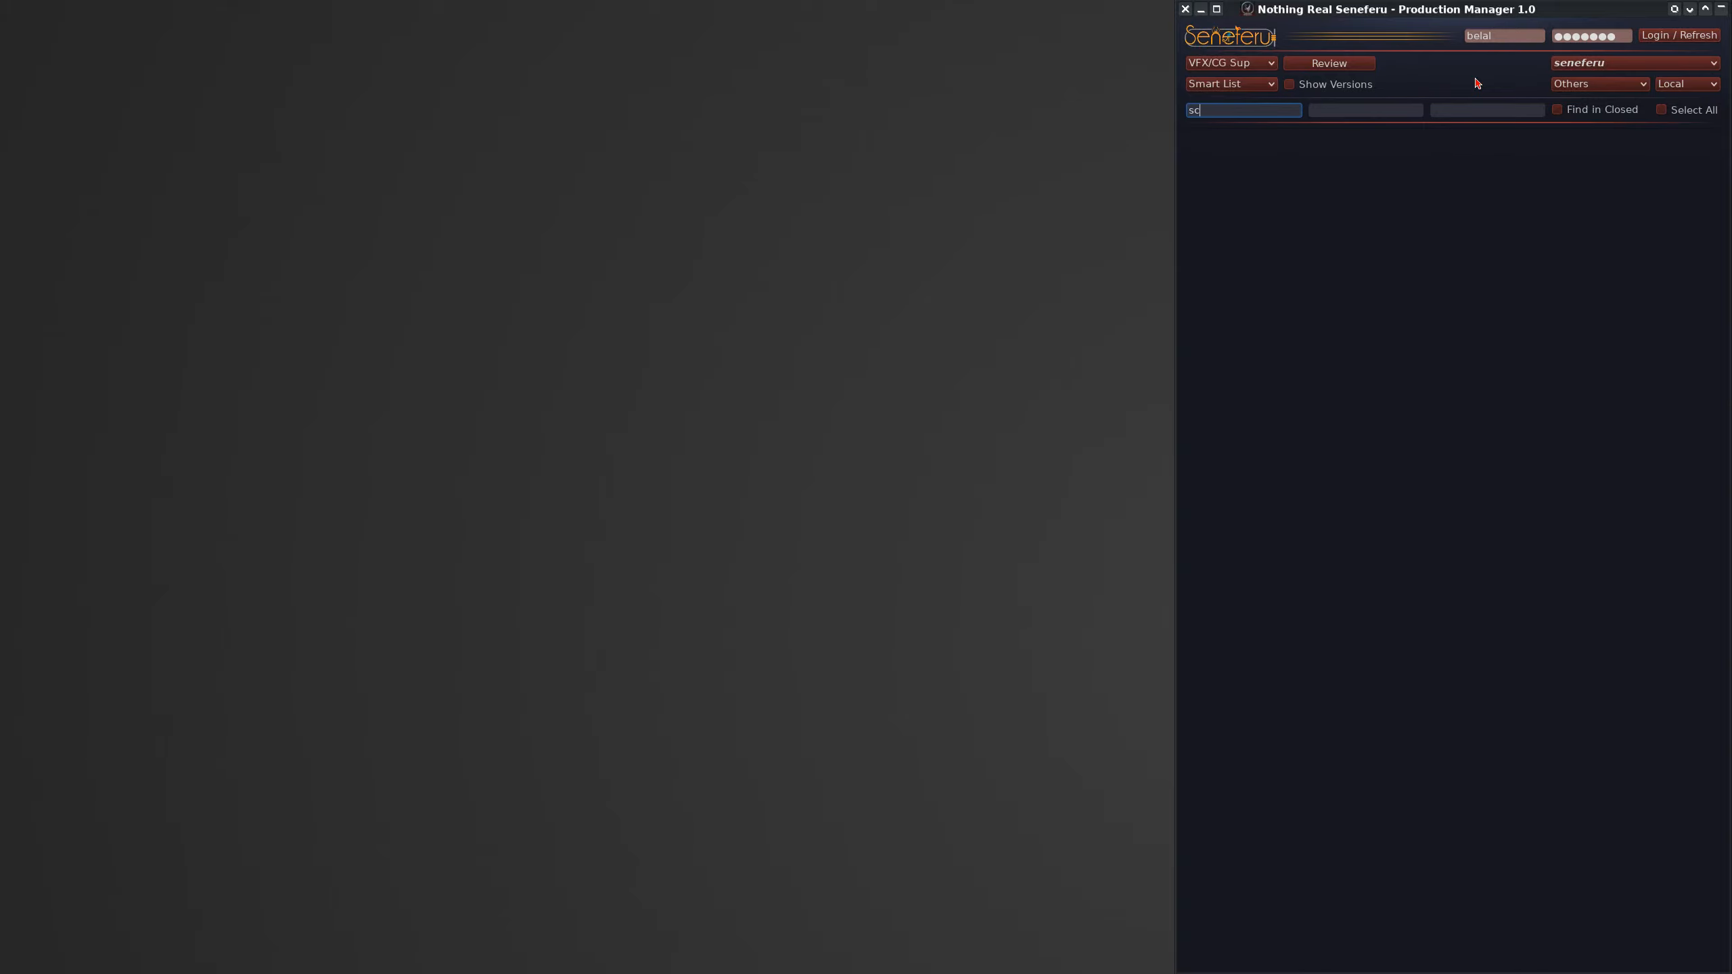
Step: Filter the tasks by asset "sc" and task "plat", including closed ones, and enable the display of versions
key(Tab)
click(1620, 108)
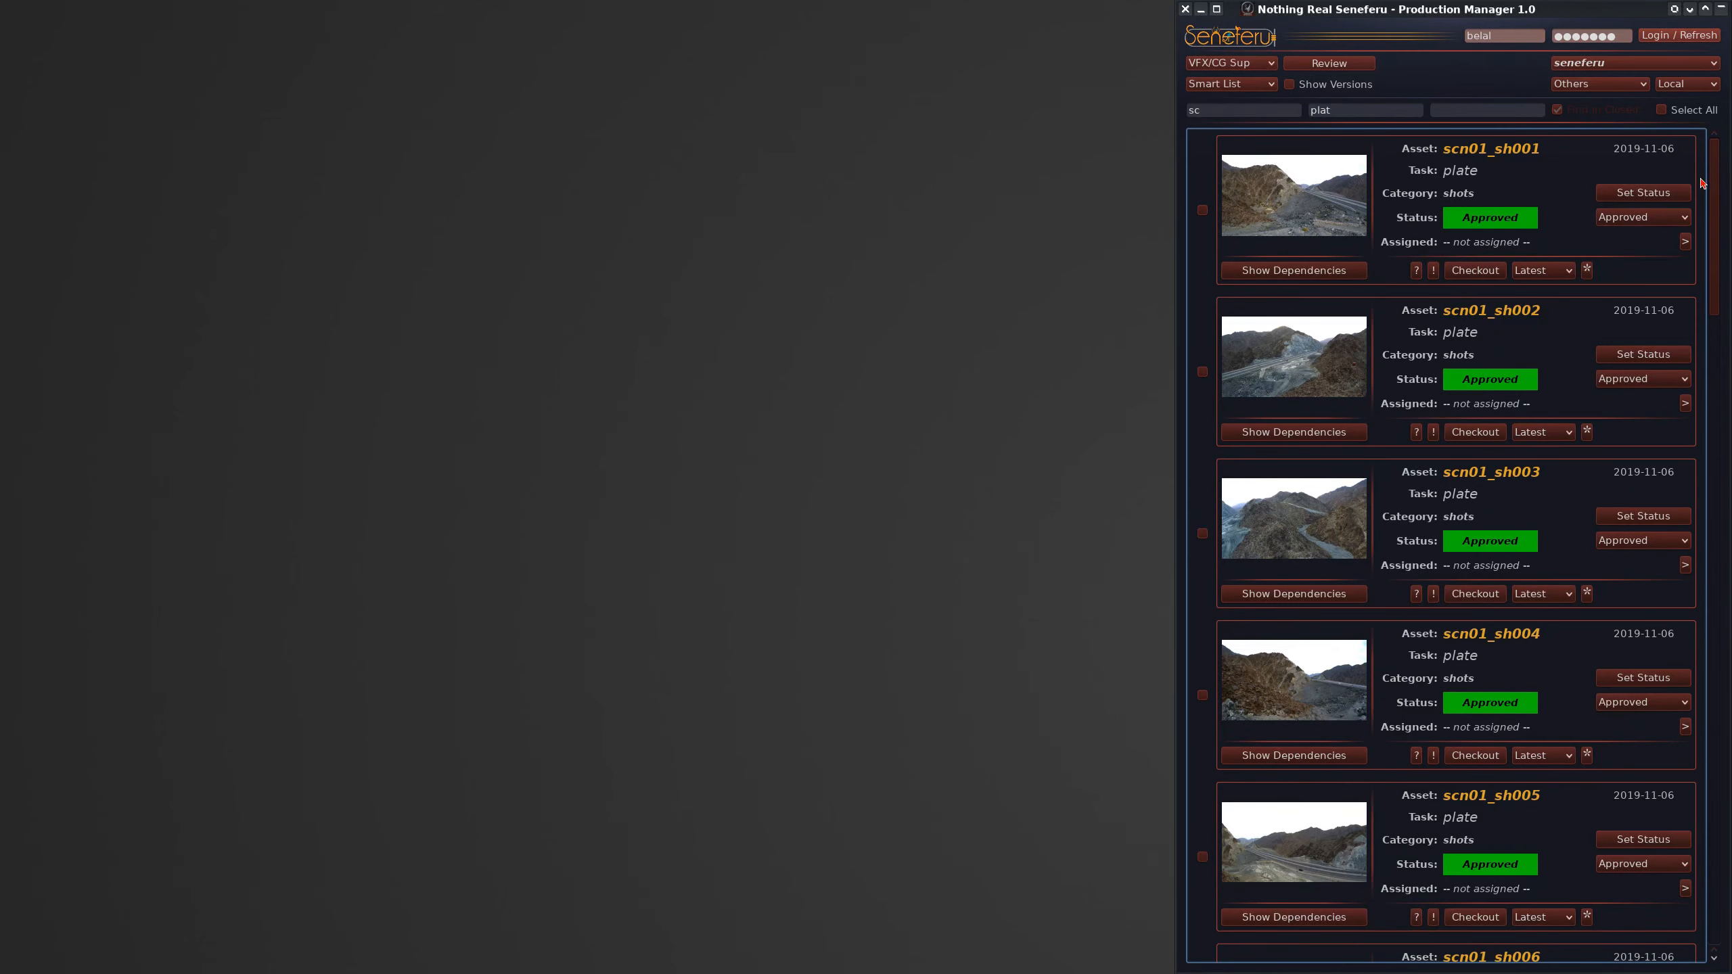
mouse_move(1711, 156)
mouse_down()
mouse_move(1710, 358)
mouse_move(1711, 145)
mouse_up()
click(1330, 82)
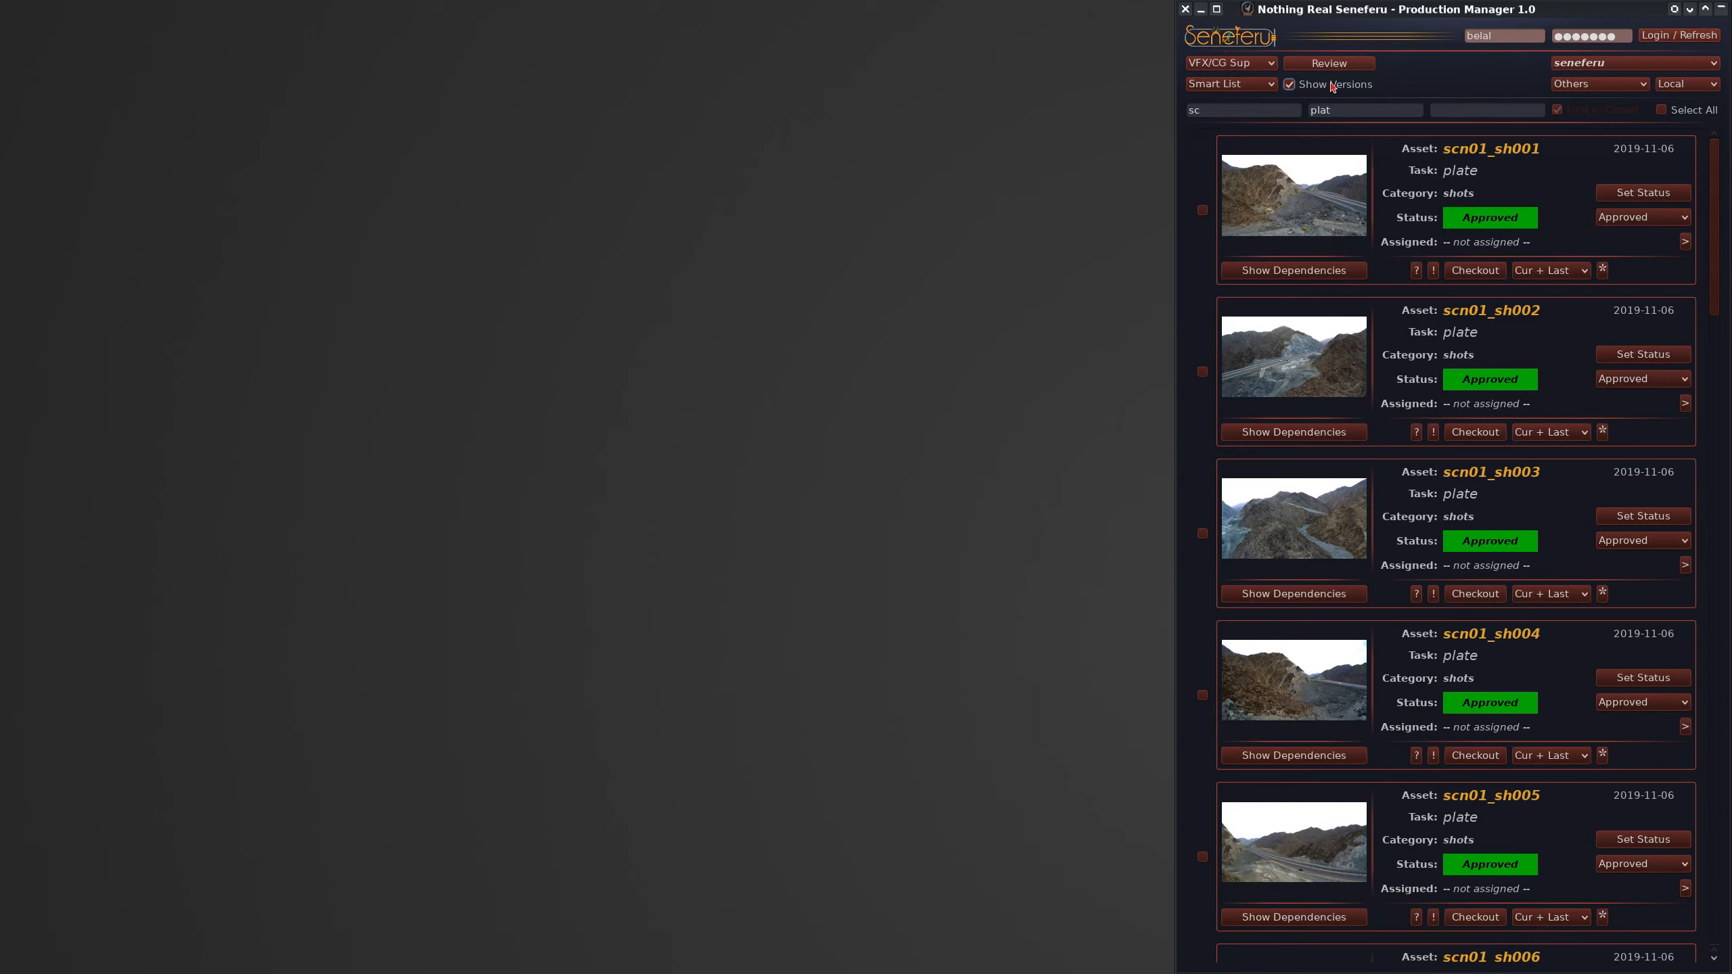
Step: Examine the version choices offered for the scn01_sh001 plate task
click(1560, 274)
click(1553, 274)
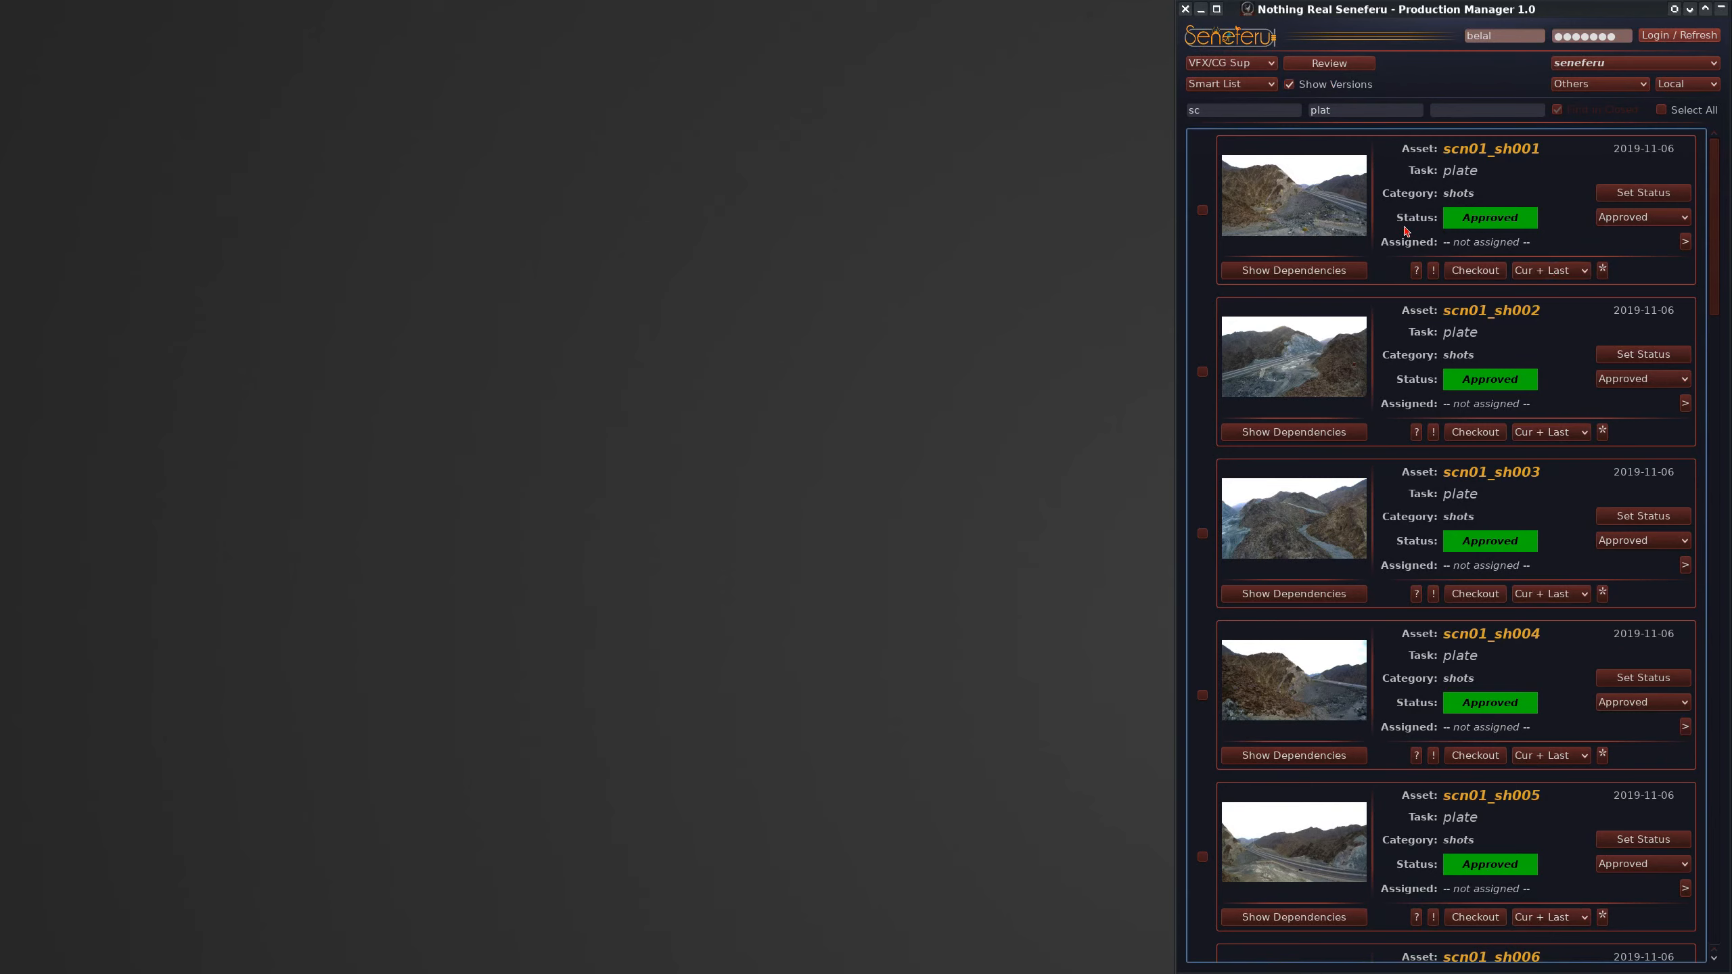
click(1557, 273)
click(1557, 273)
click(1560, 274)
click(1470, 193)
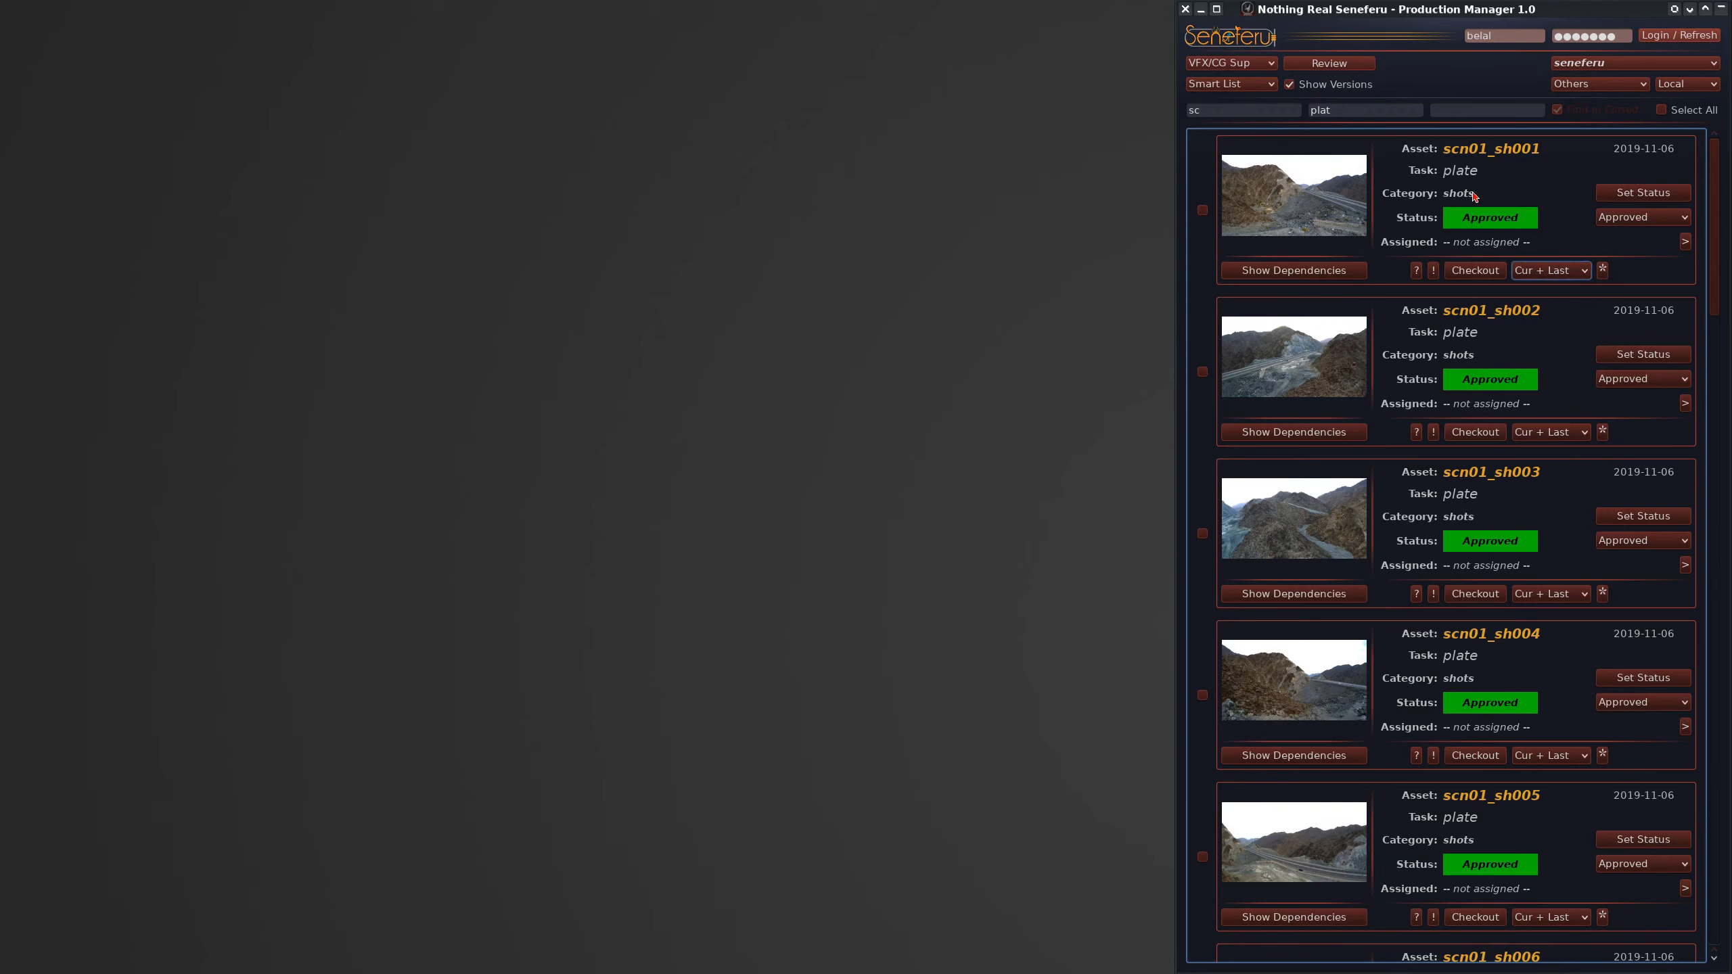
click(1564, 273)
click(1555, 275)
mouse_move(1715, 217)
mouse_down()
mouse_move(1716, 651)
mouse_move(1716, 213)
mouse_up()
click(1577, 268)
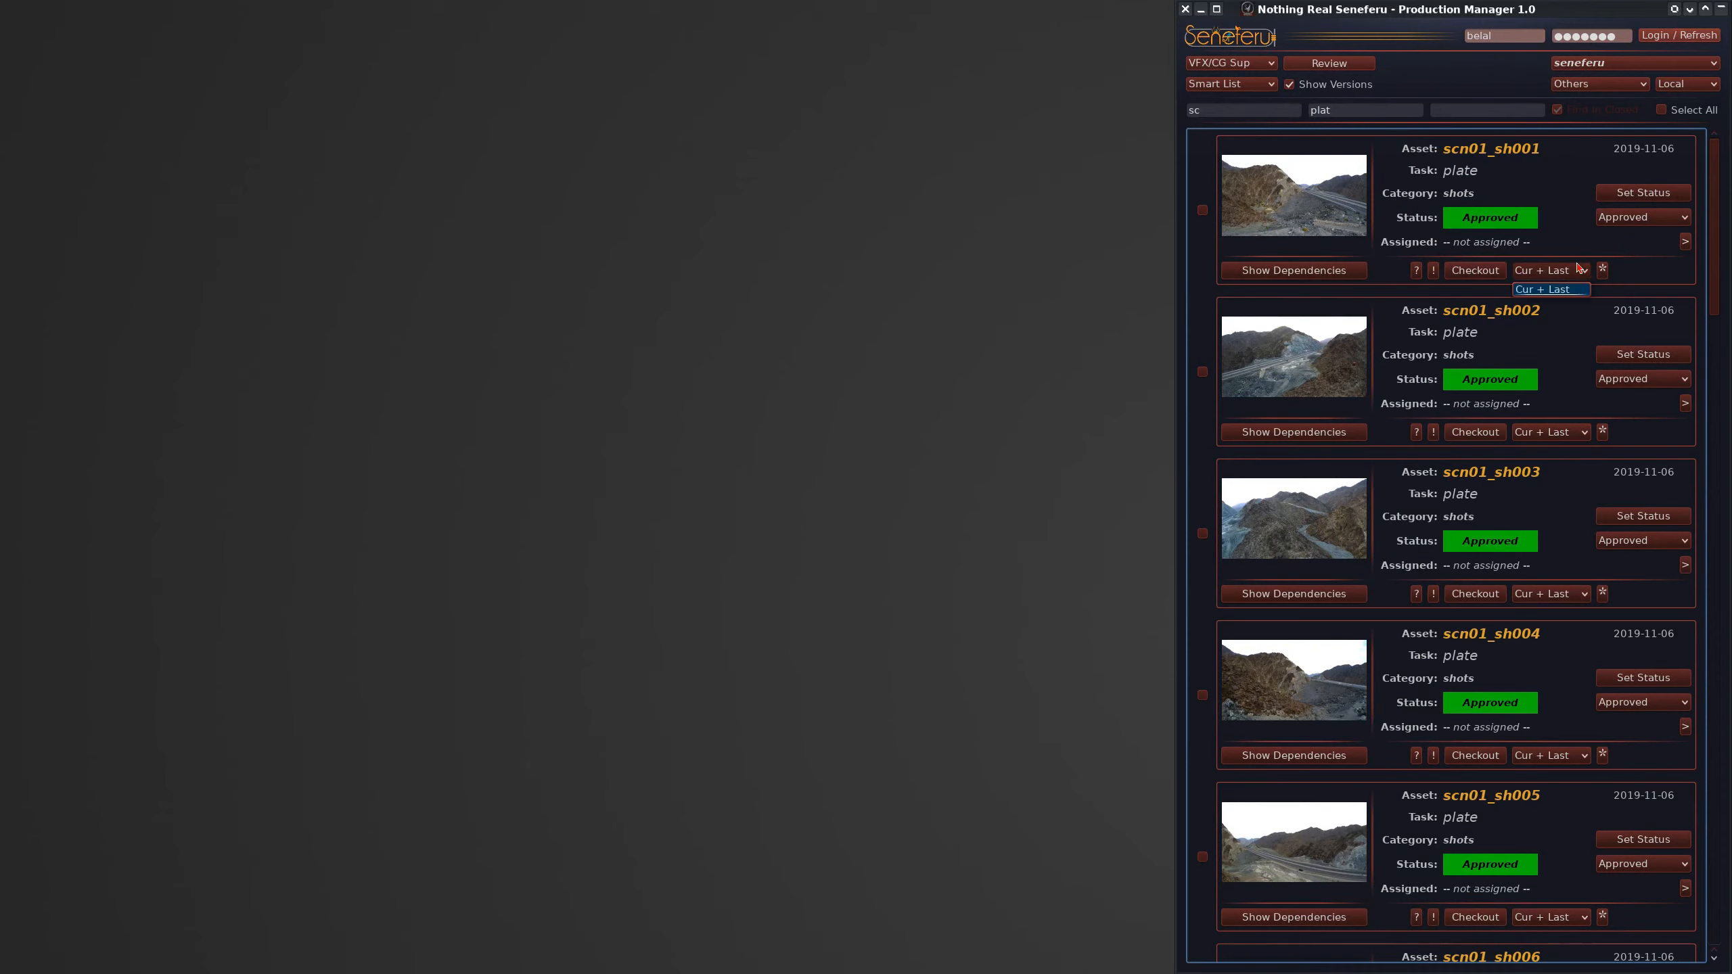
click(1569, 270)
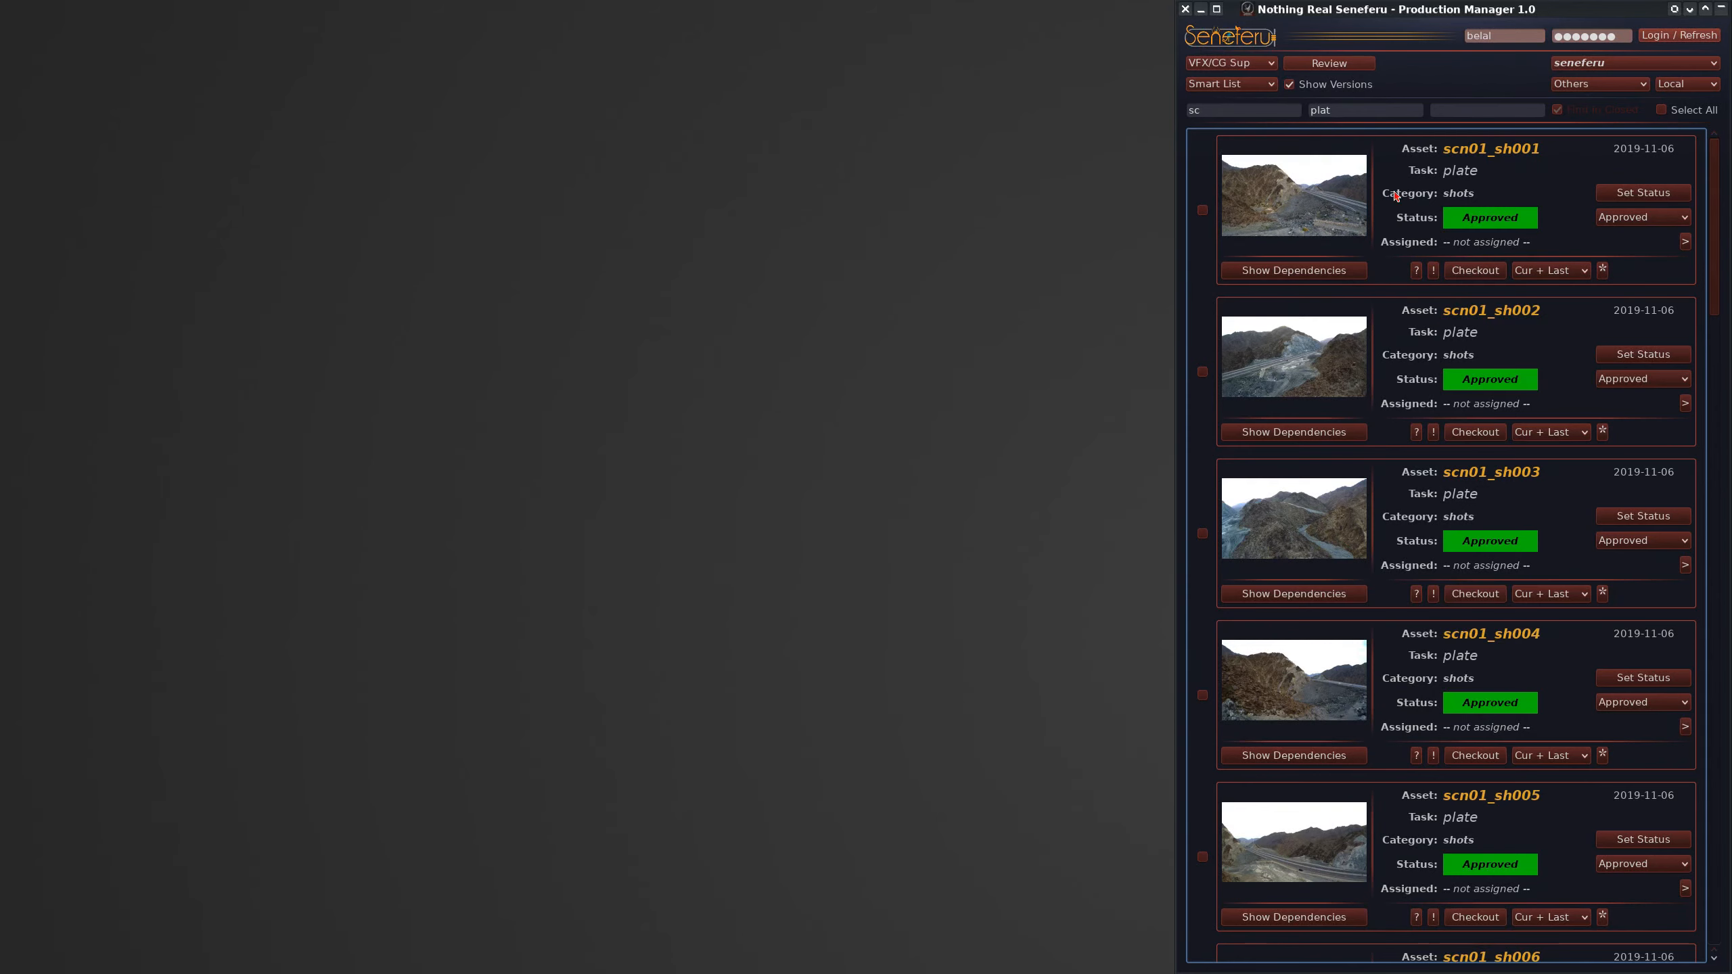
Step: Open the detailed versions window of the scn01_sh001 plate, look at its version 001 and close the window
scroll(1710, 255, down, 4)
scroll(1710, 256, up, 4)
click(1603, 270)
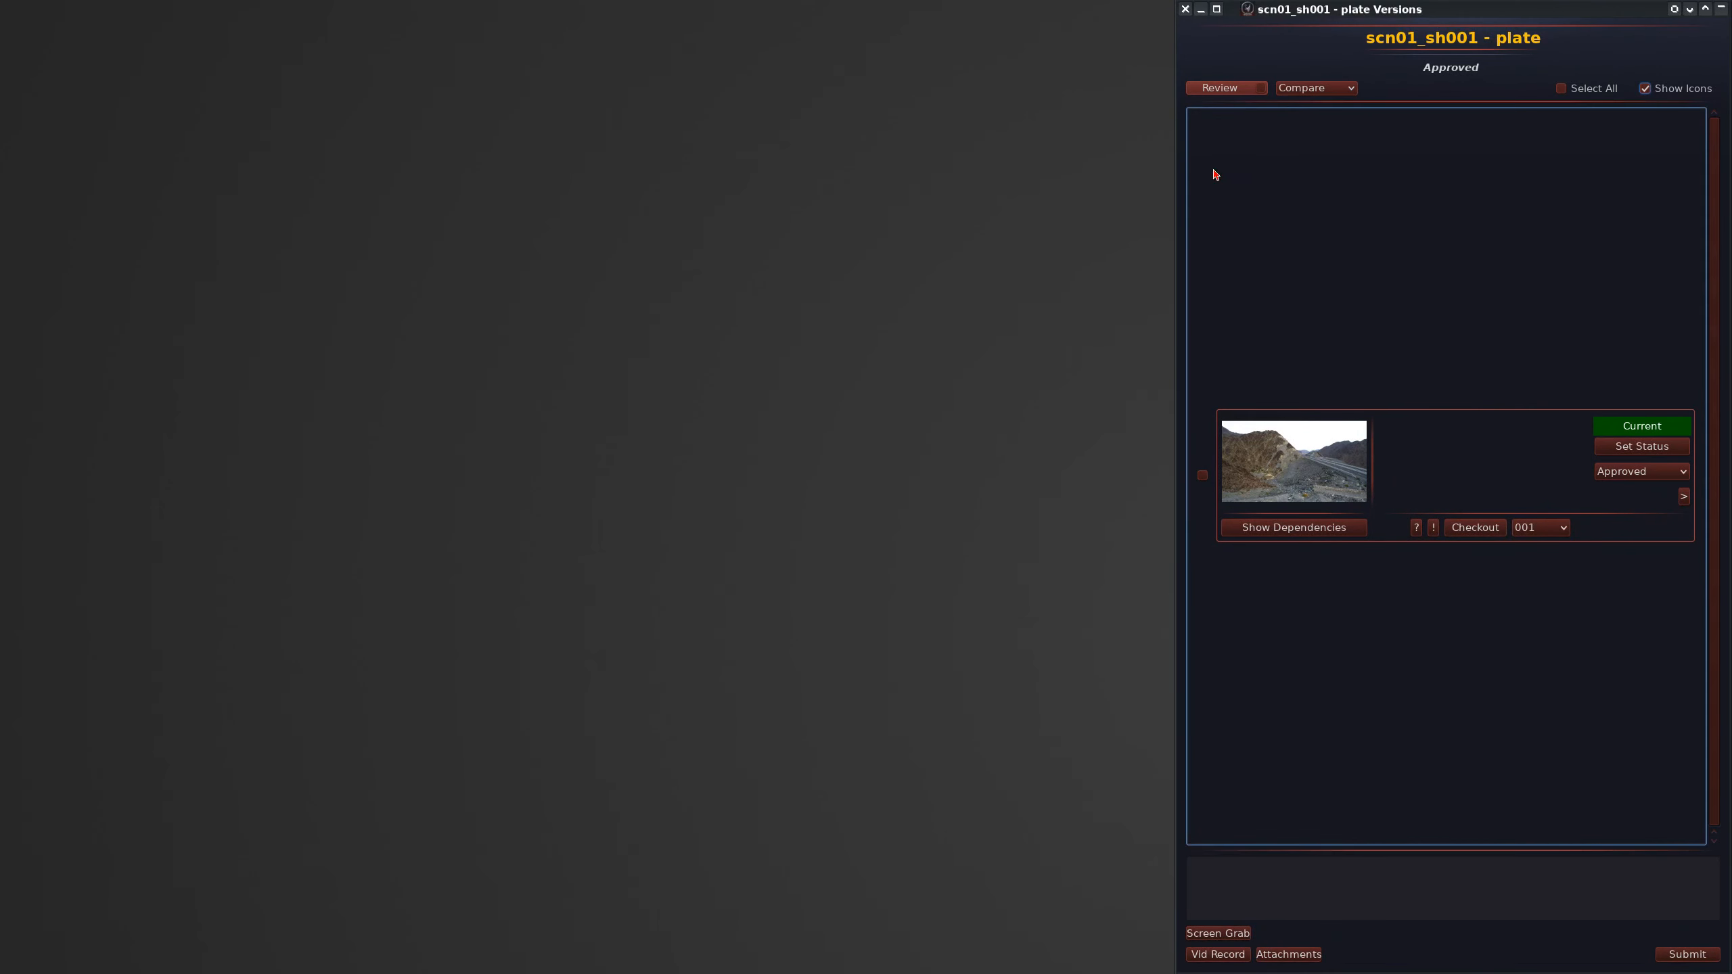
click(1185, 9)
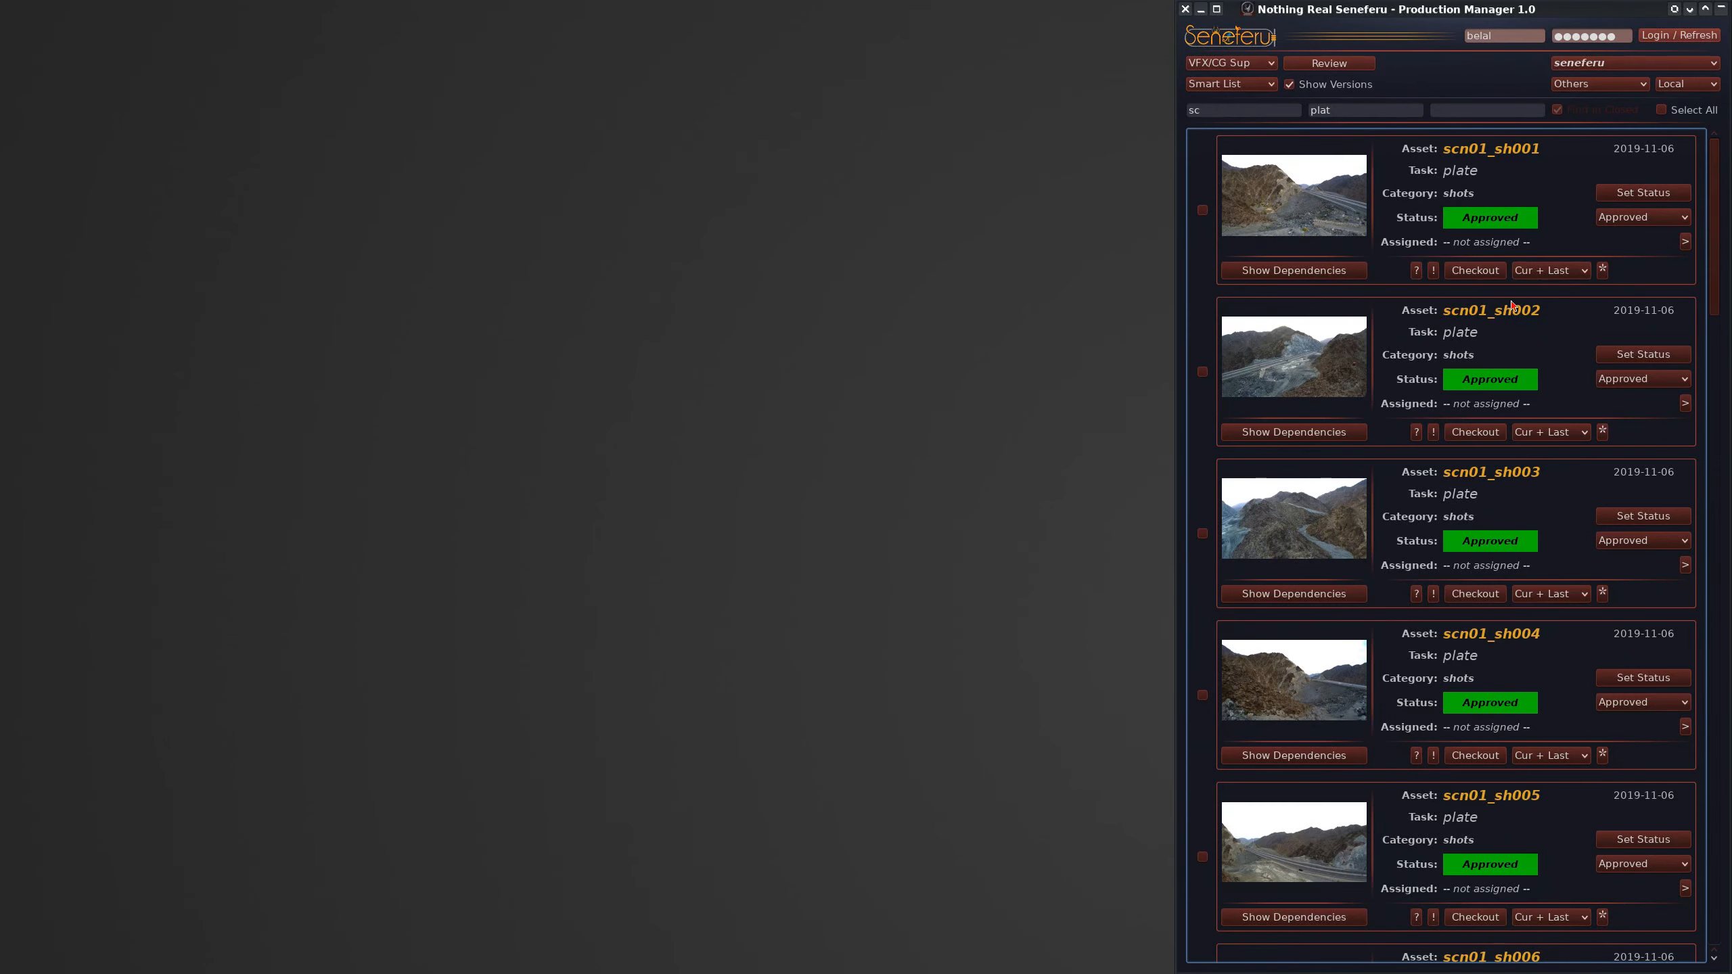
click(1549, 270)
click(1554, 288)
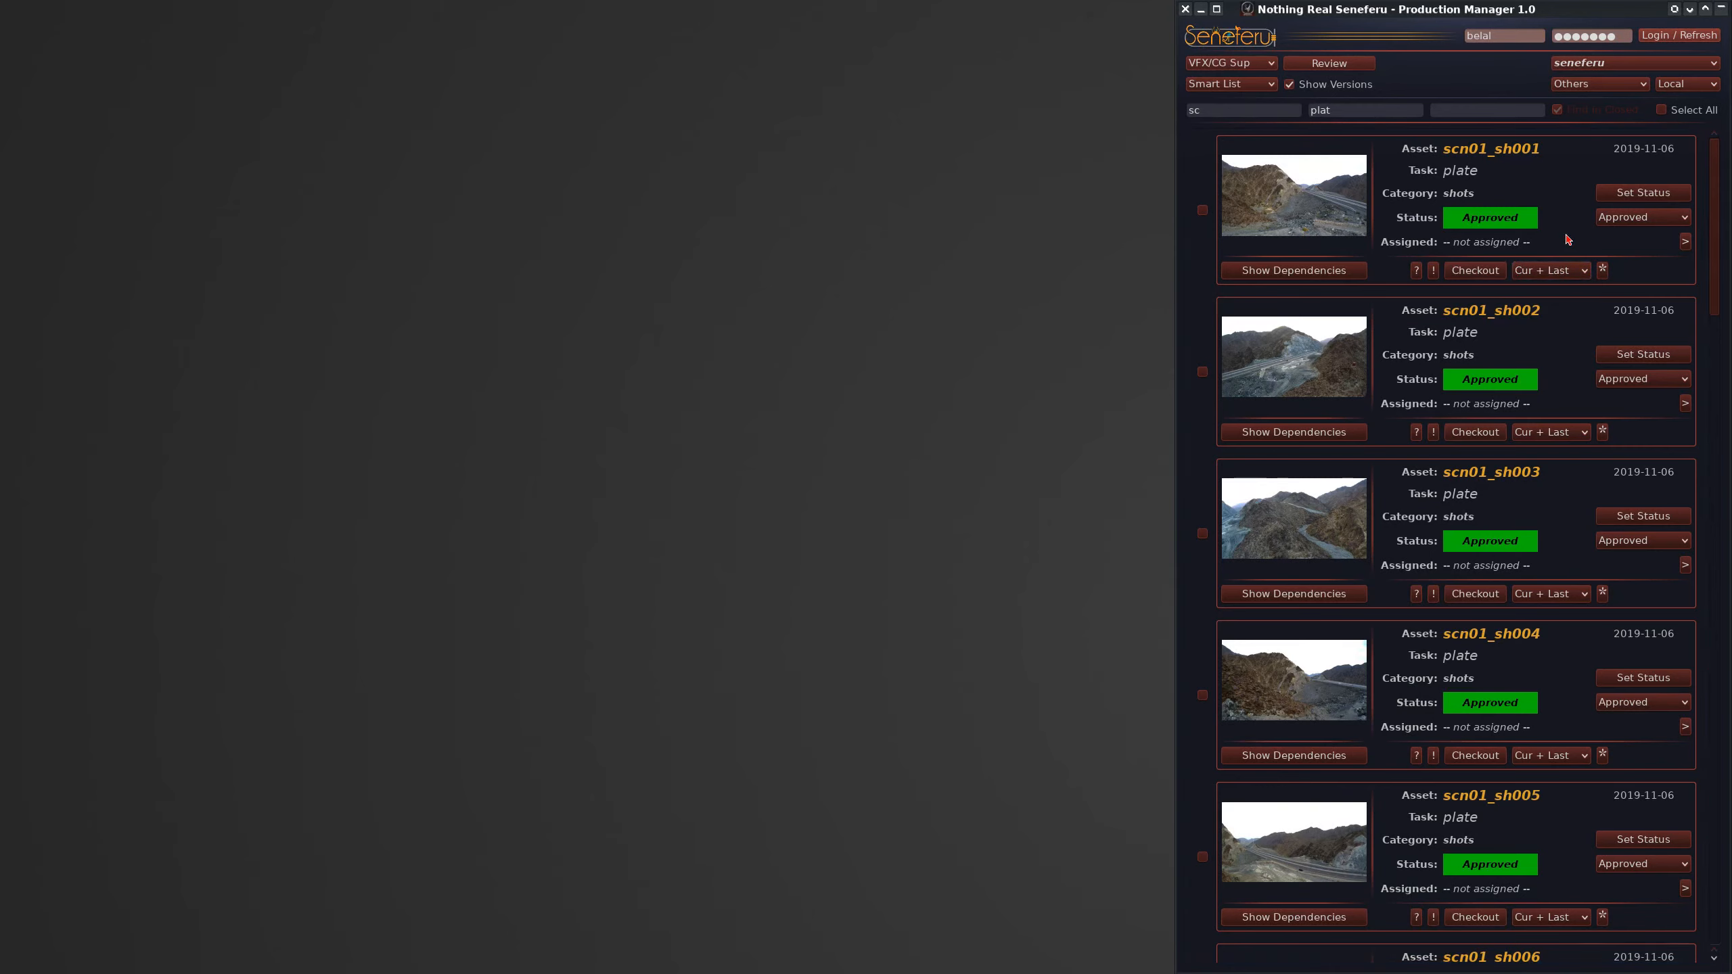
click(1666, 195)
click(1668, 195)
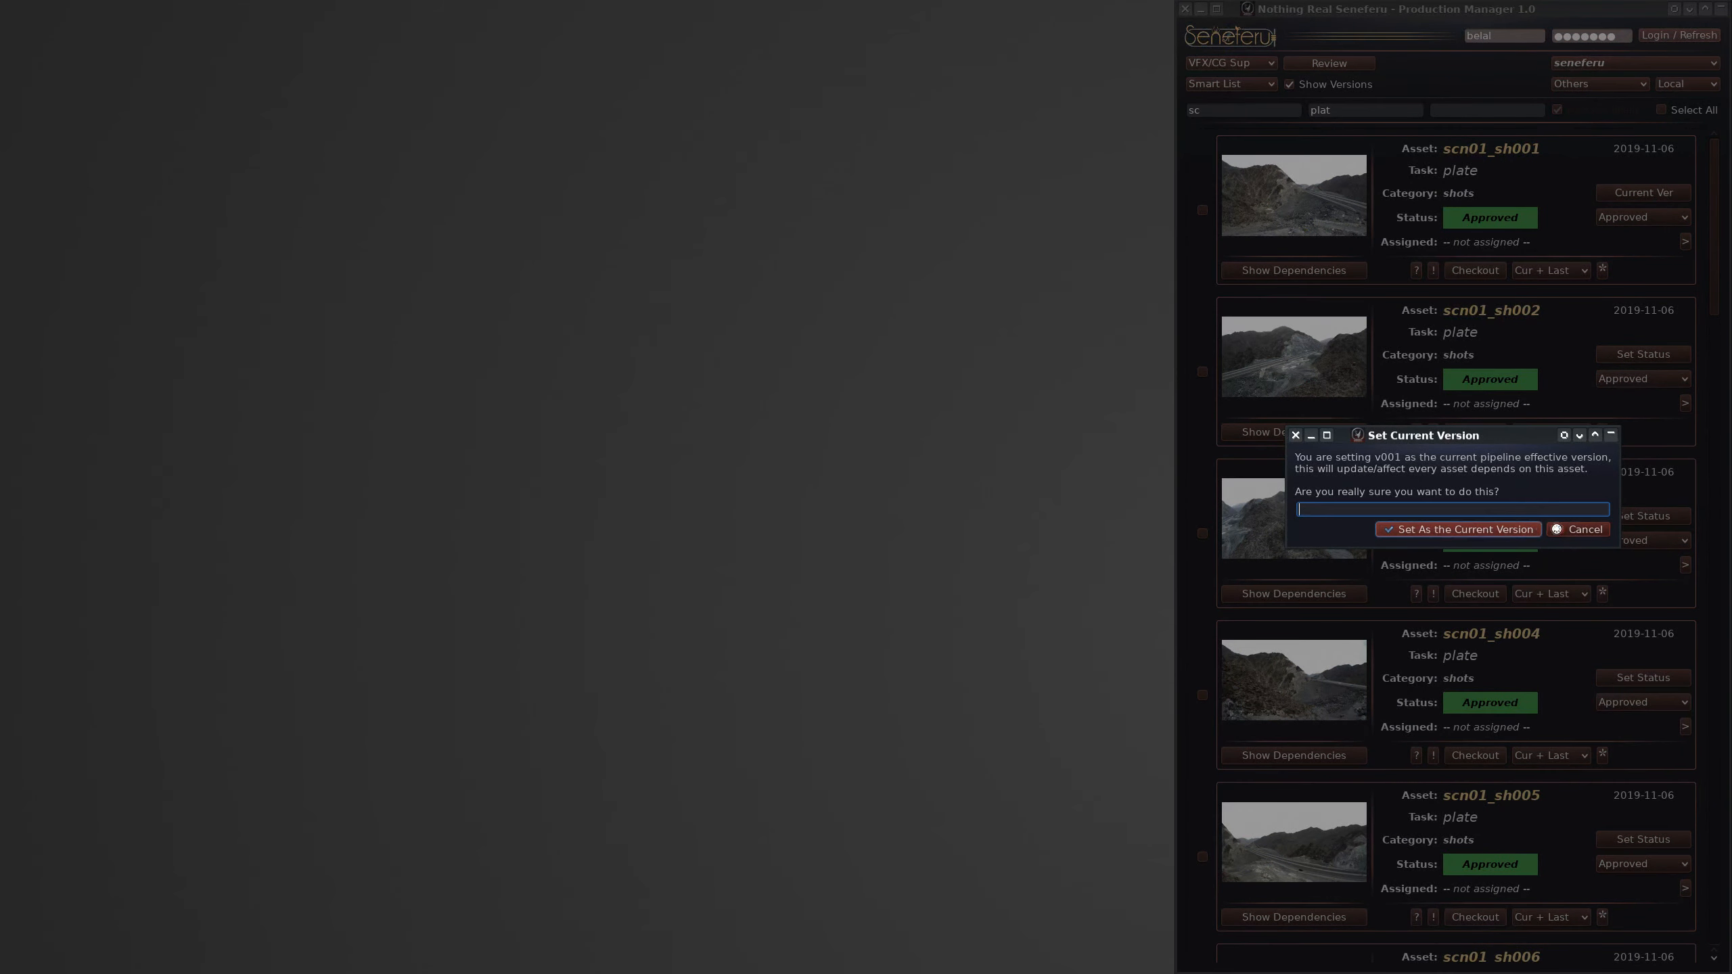
click(1559, 529)
click(1546, 276)
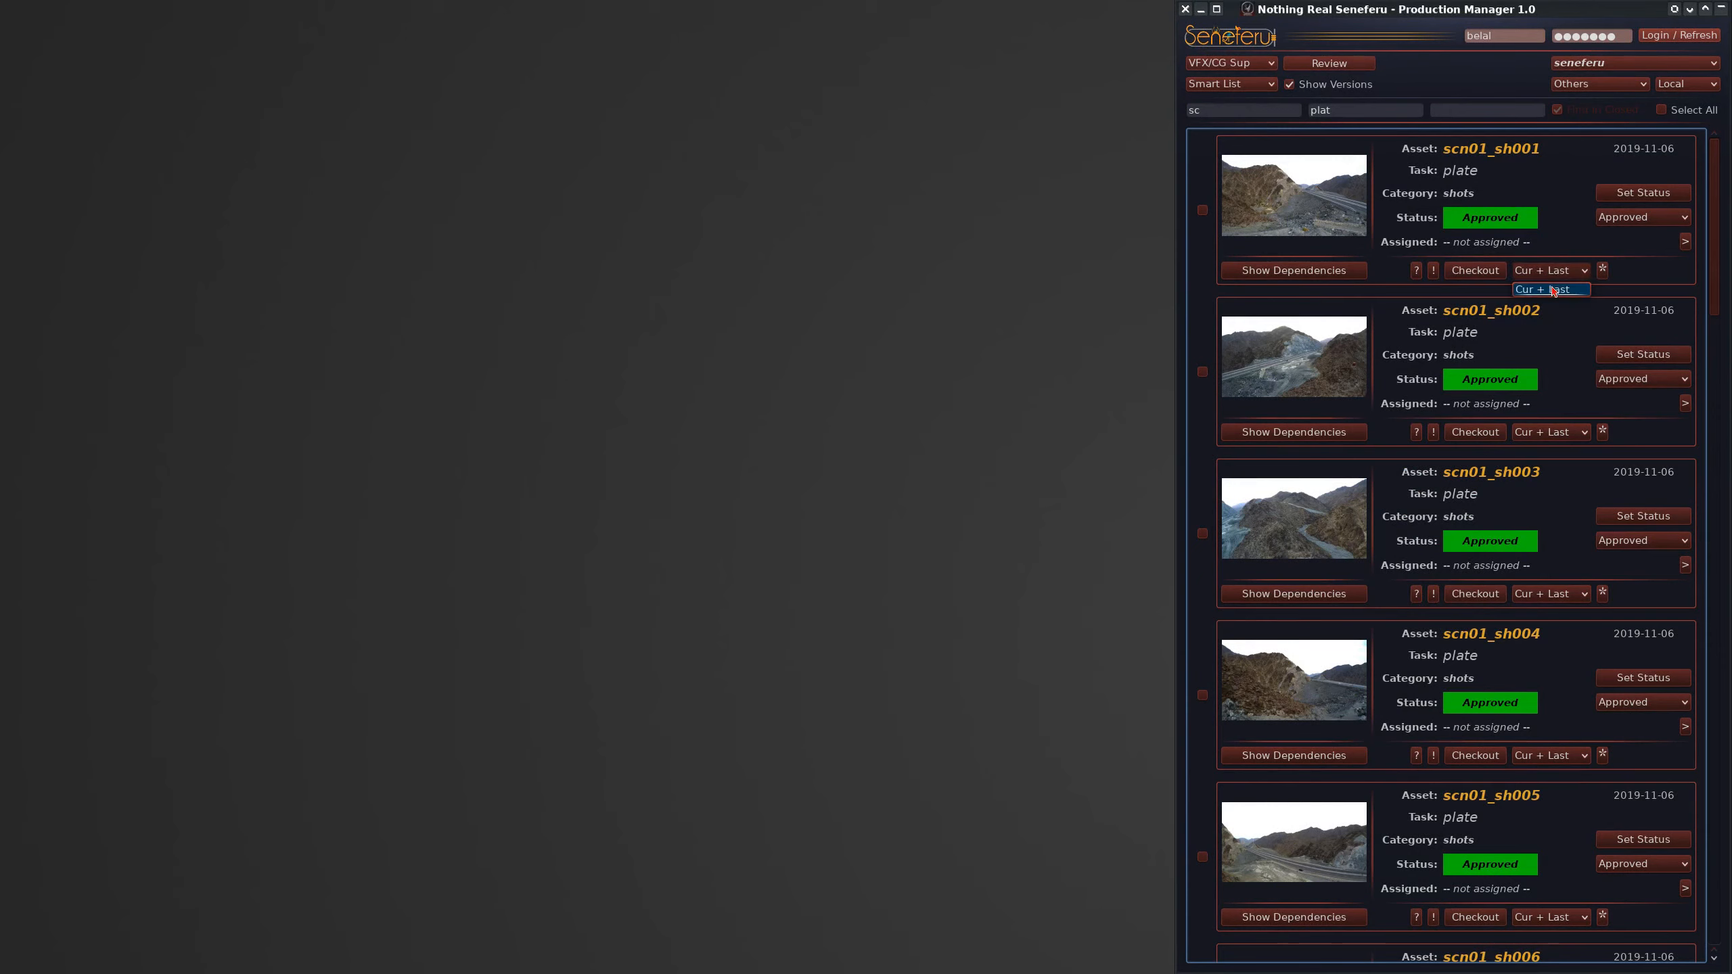
click(1575, 216)
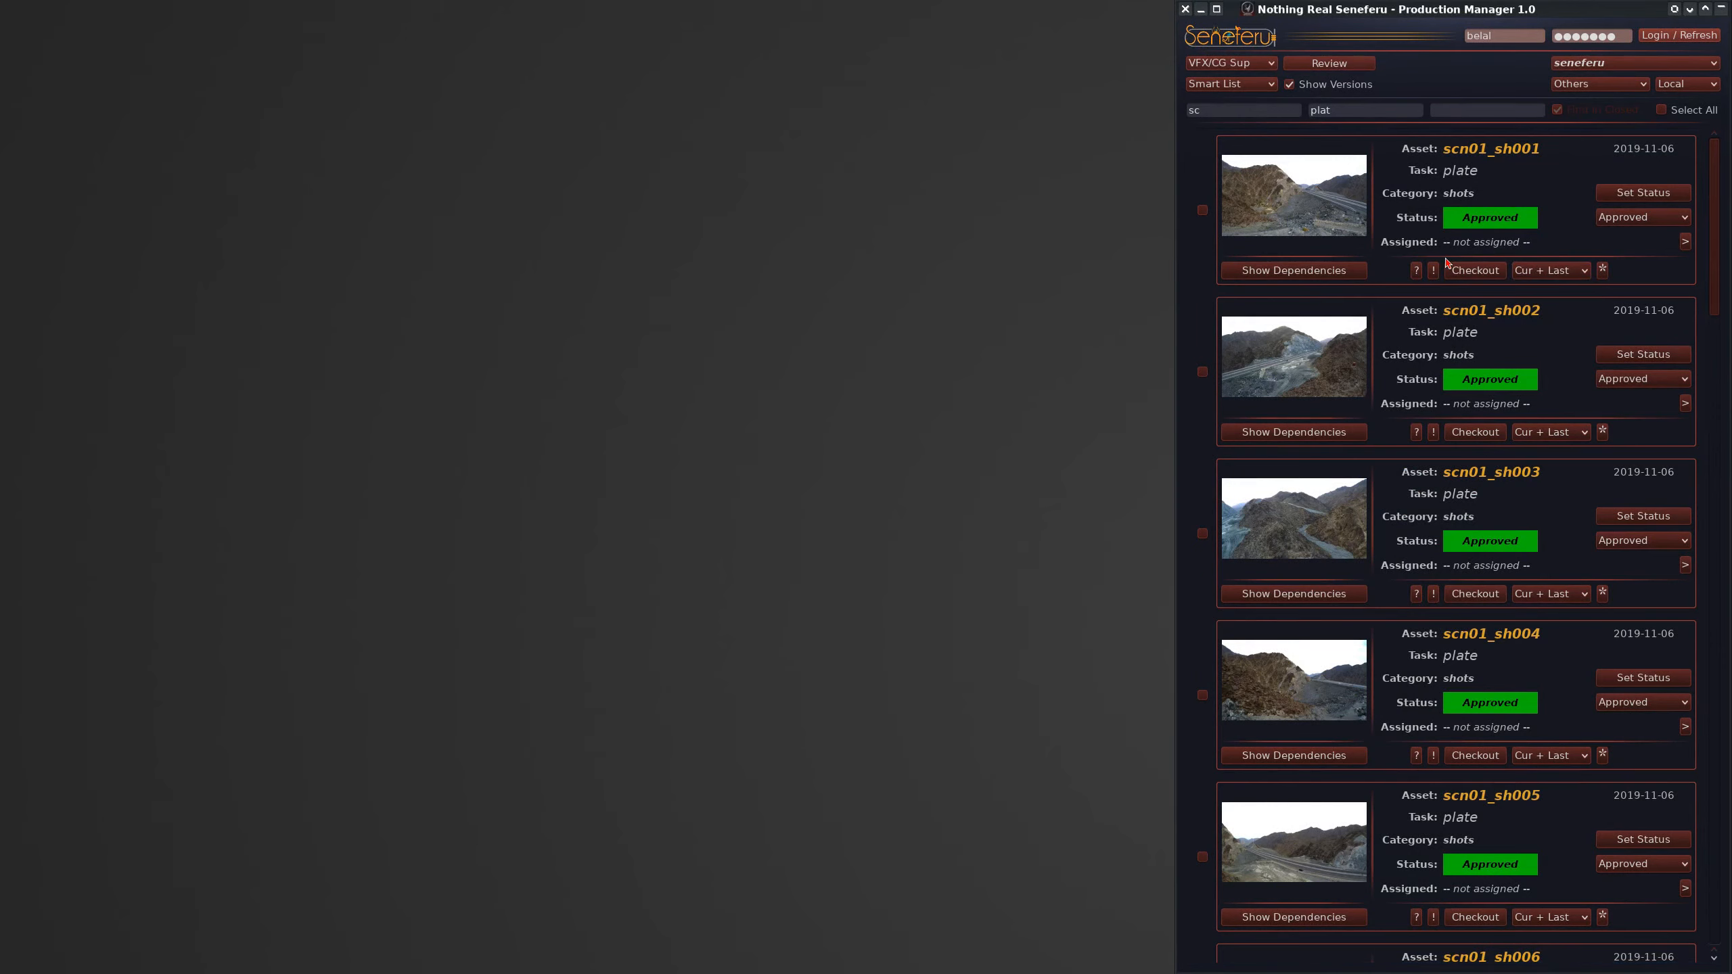
Step: Reselect the VFX/CG Sup task view
click(1247, 64)
click(1247, 131)
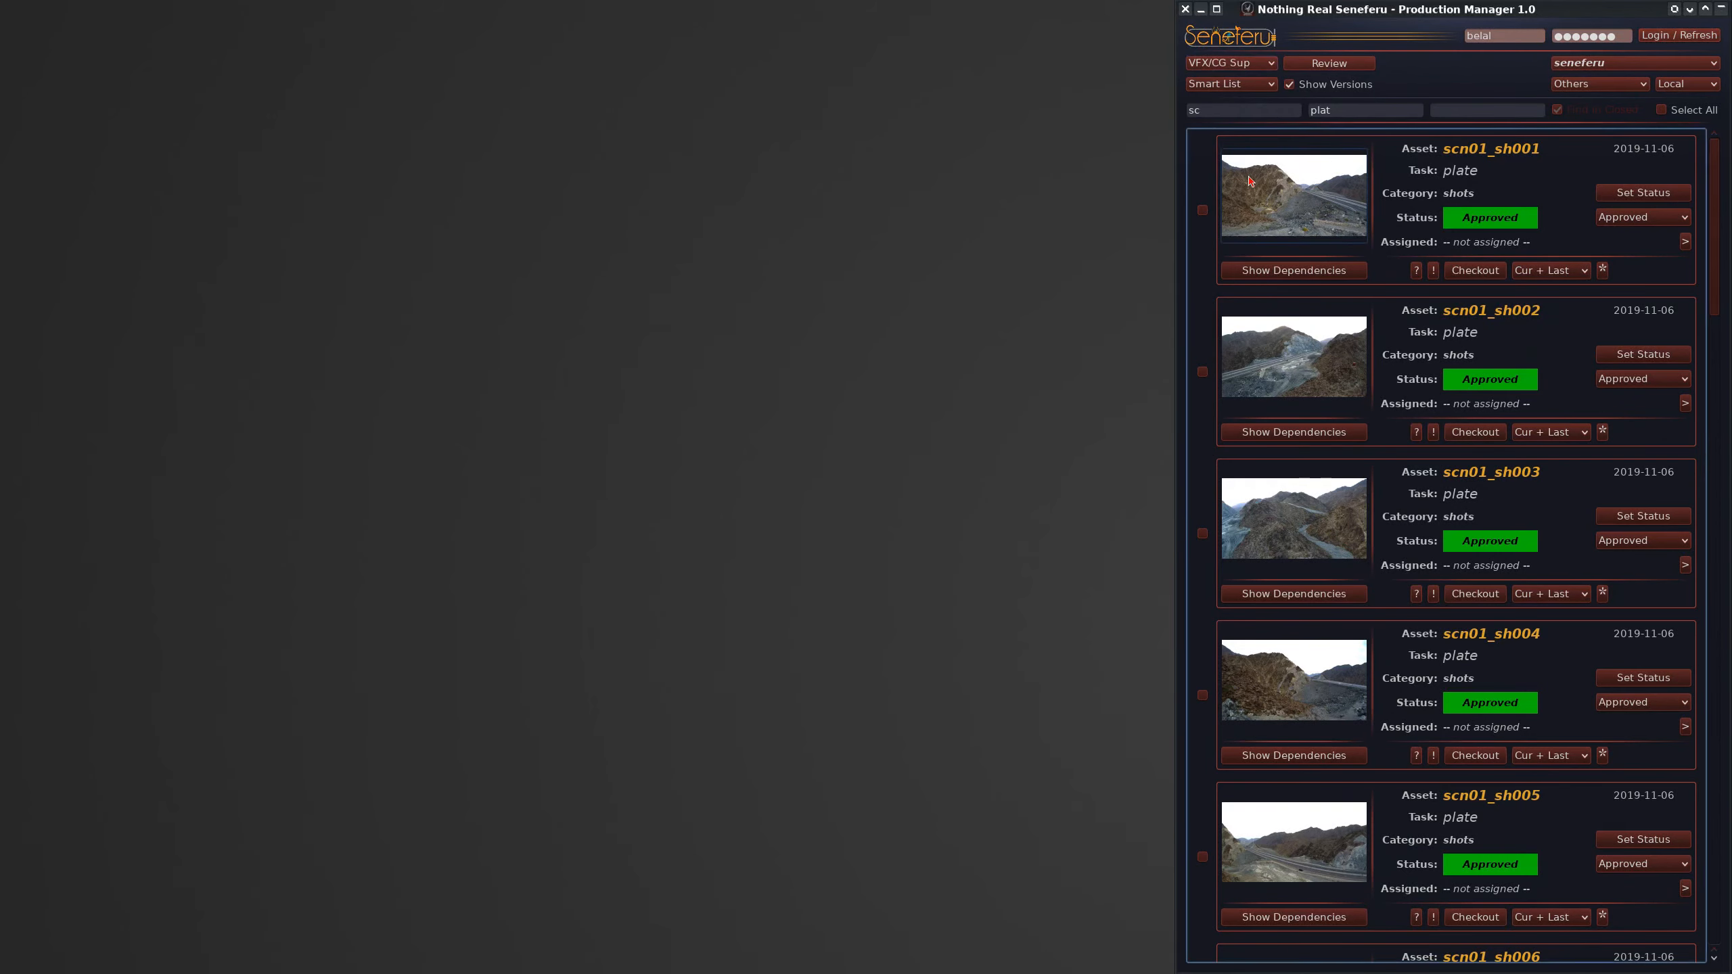
Step: Switch to the My Tasks view, filter the assets by "pro" to find the project's edit task, and clear the filters
click(1257, 67)
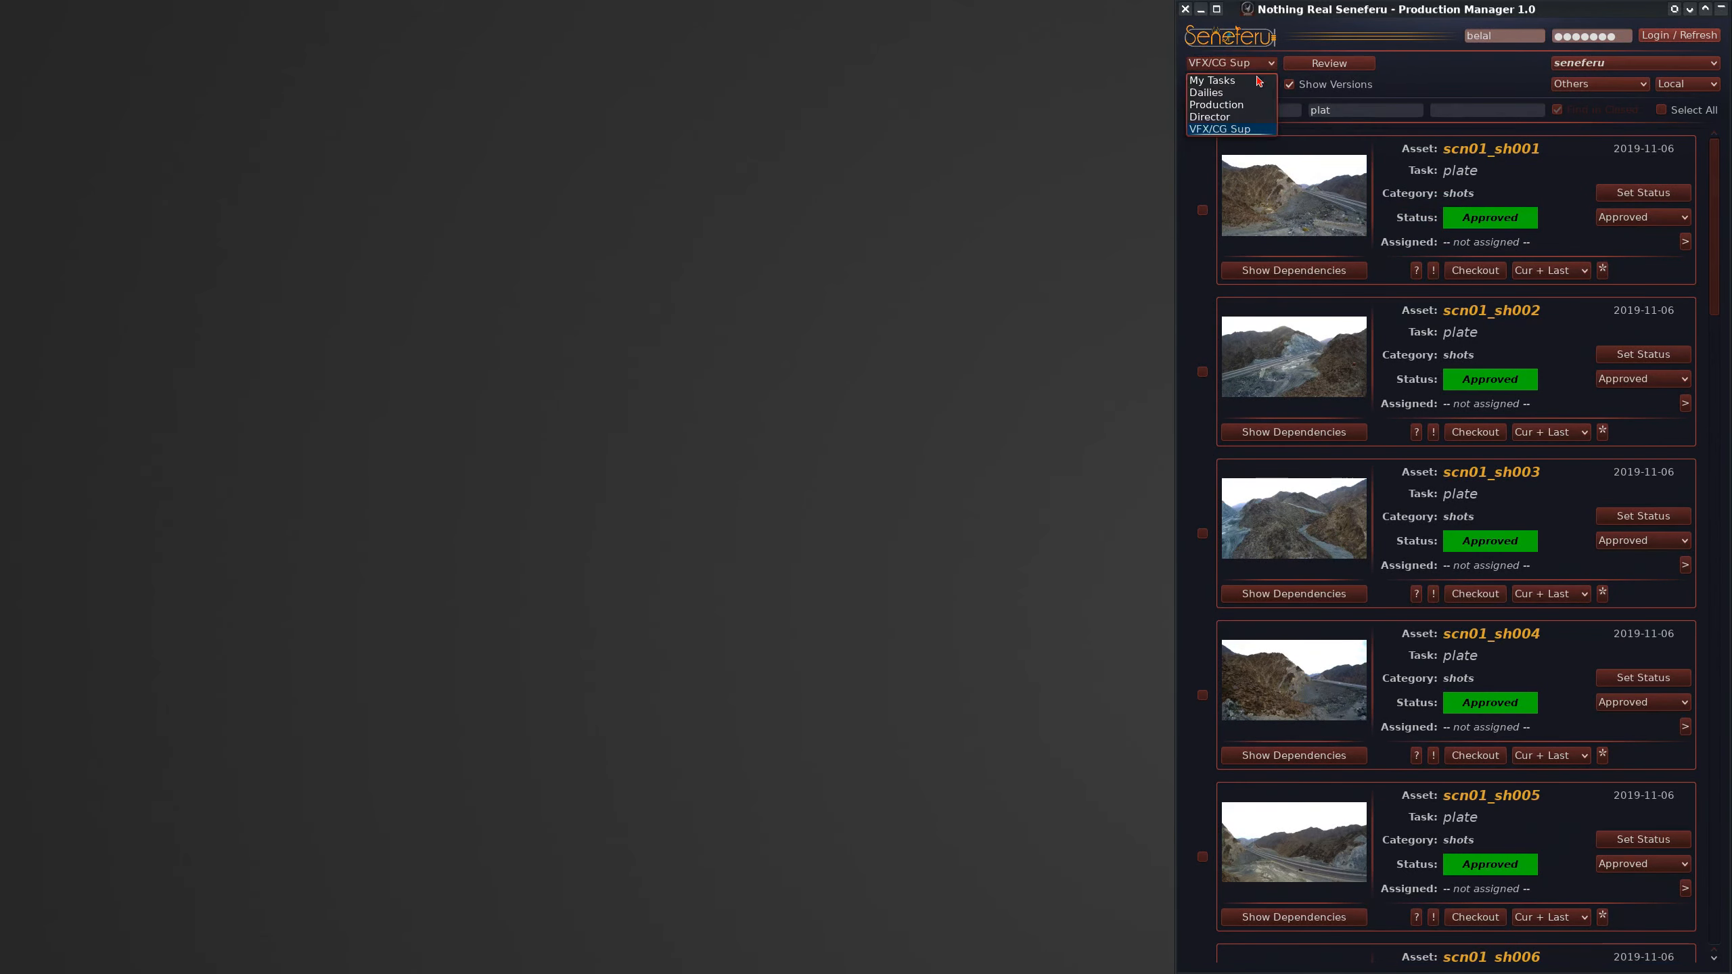
click(1256, 130)
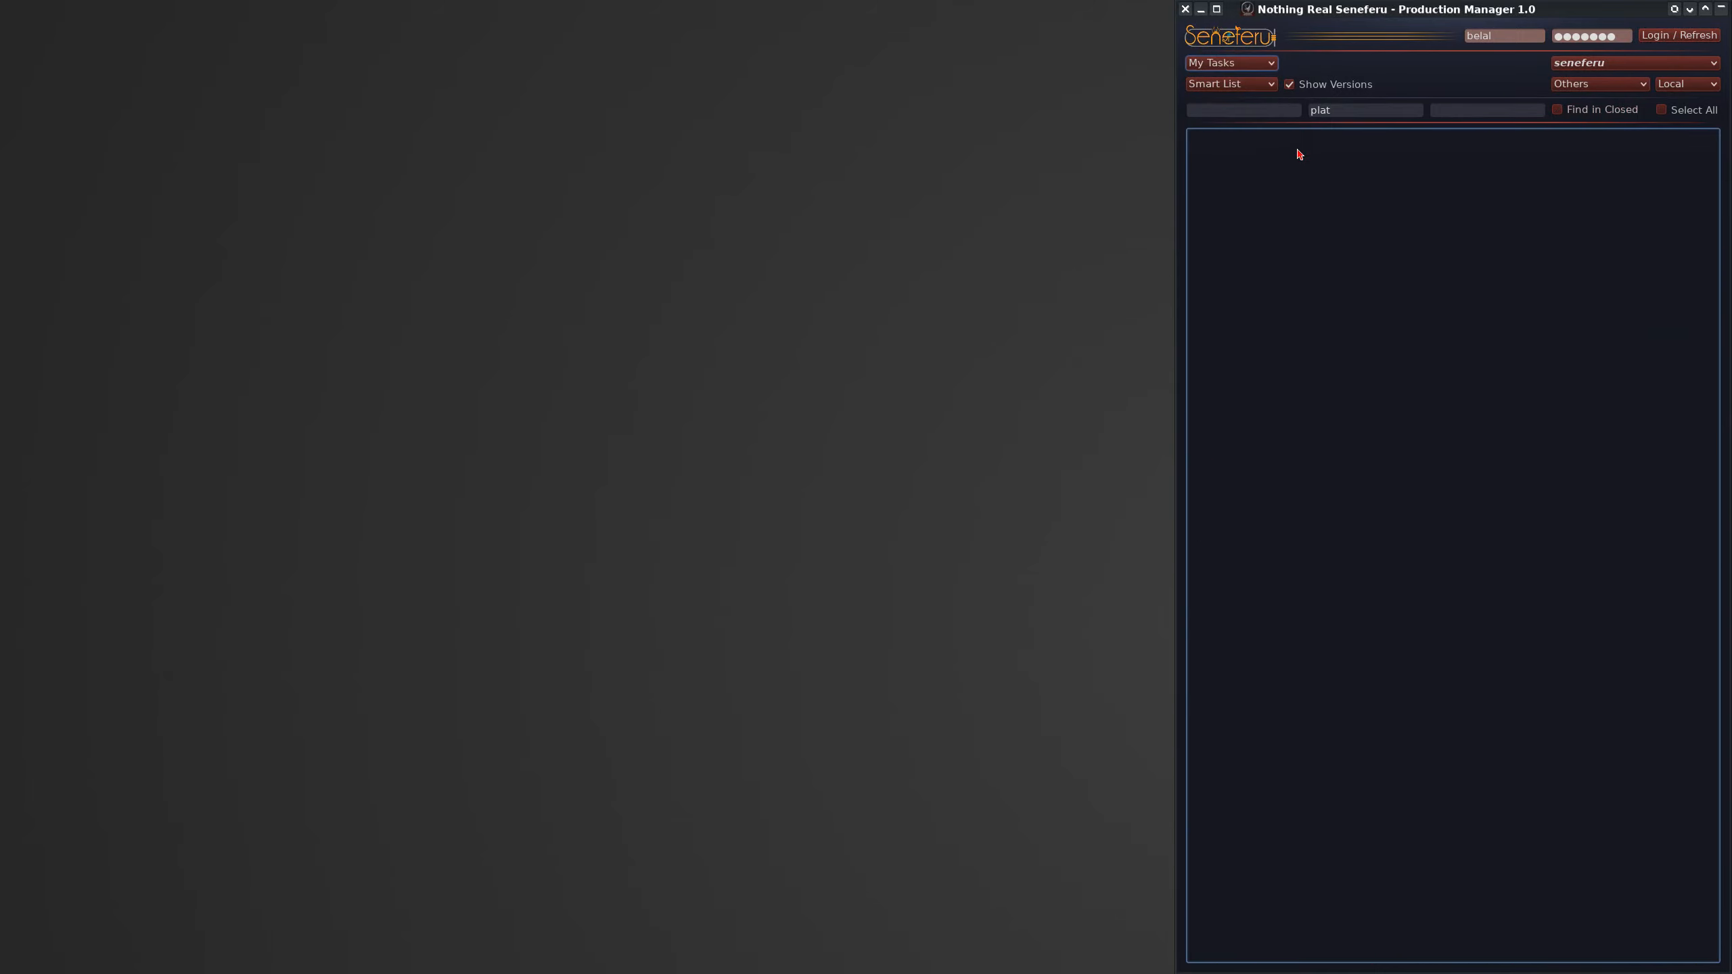
click(1264, 112)
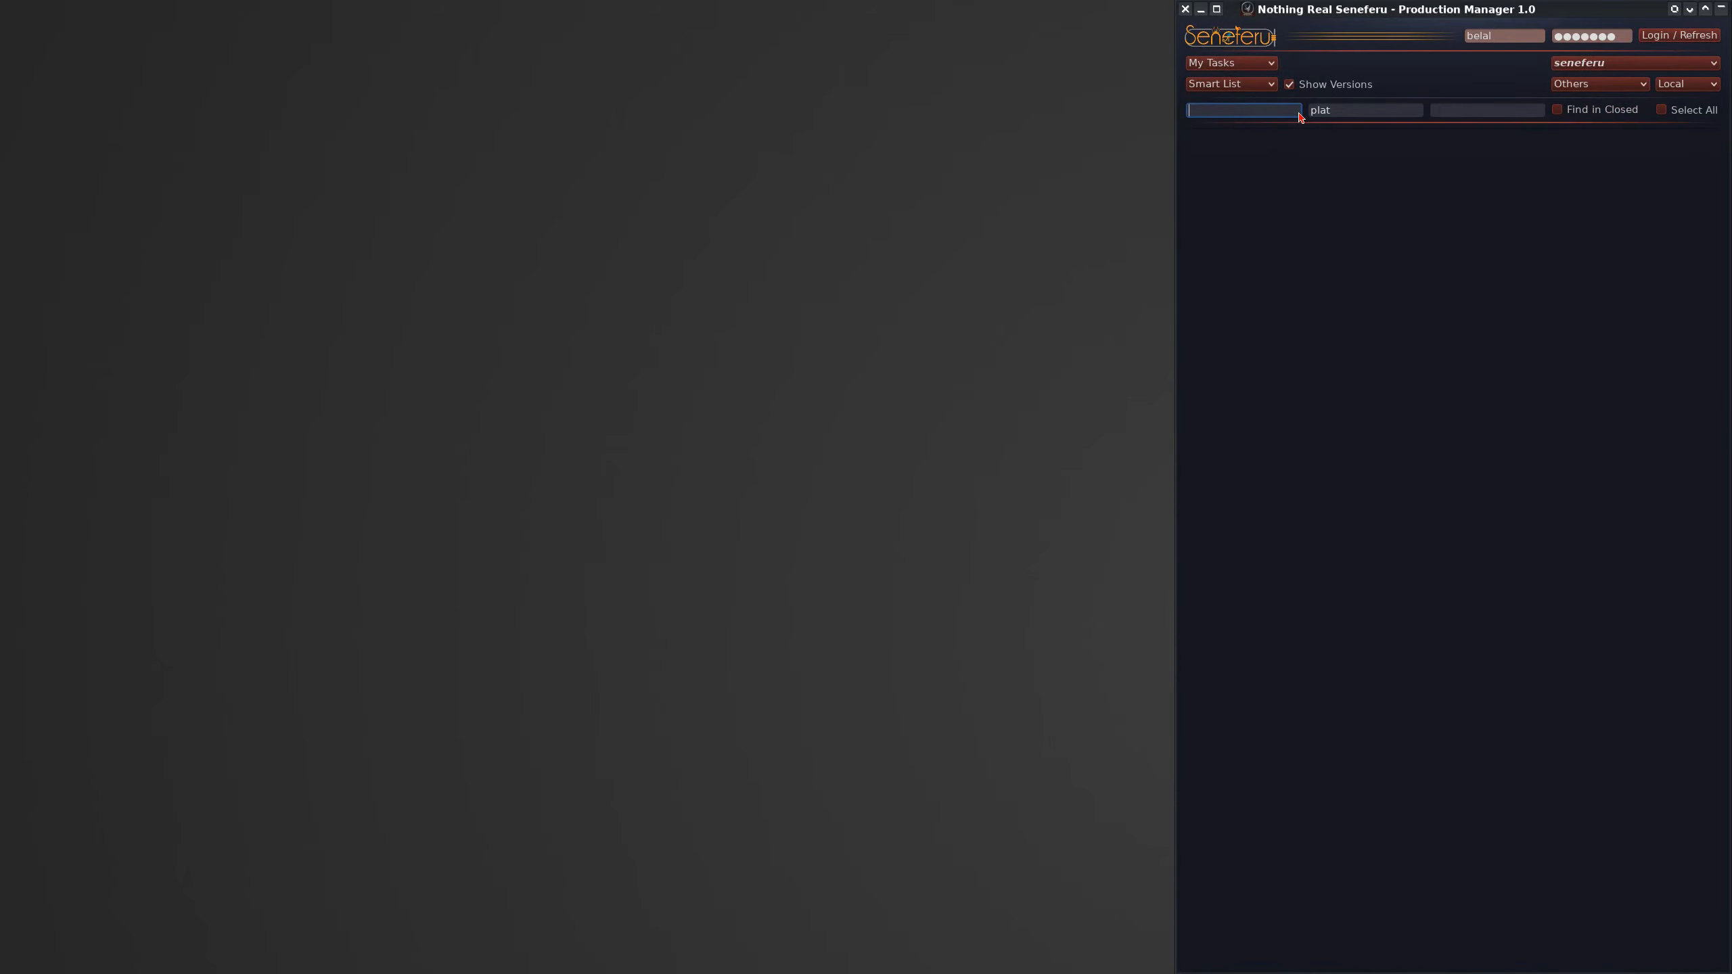
text(pro)
key(Tab)
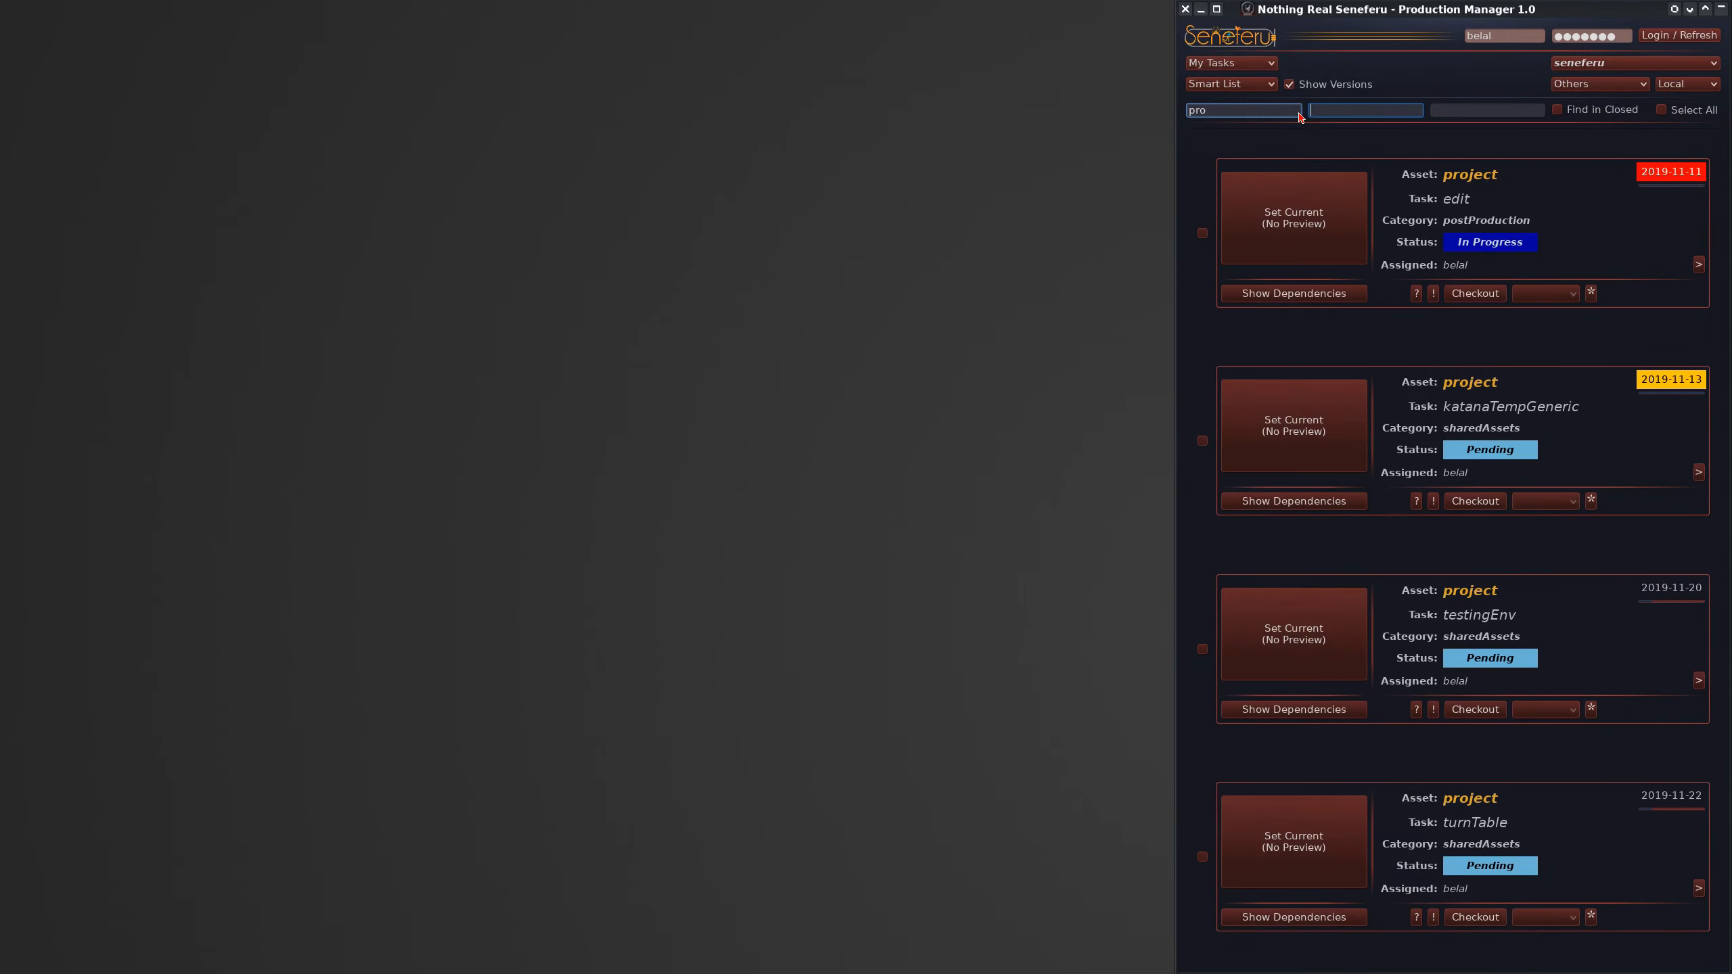
key(shift+Tab)
key(BackSpace)
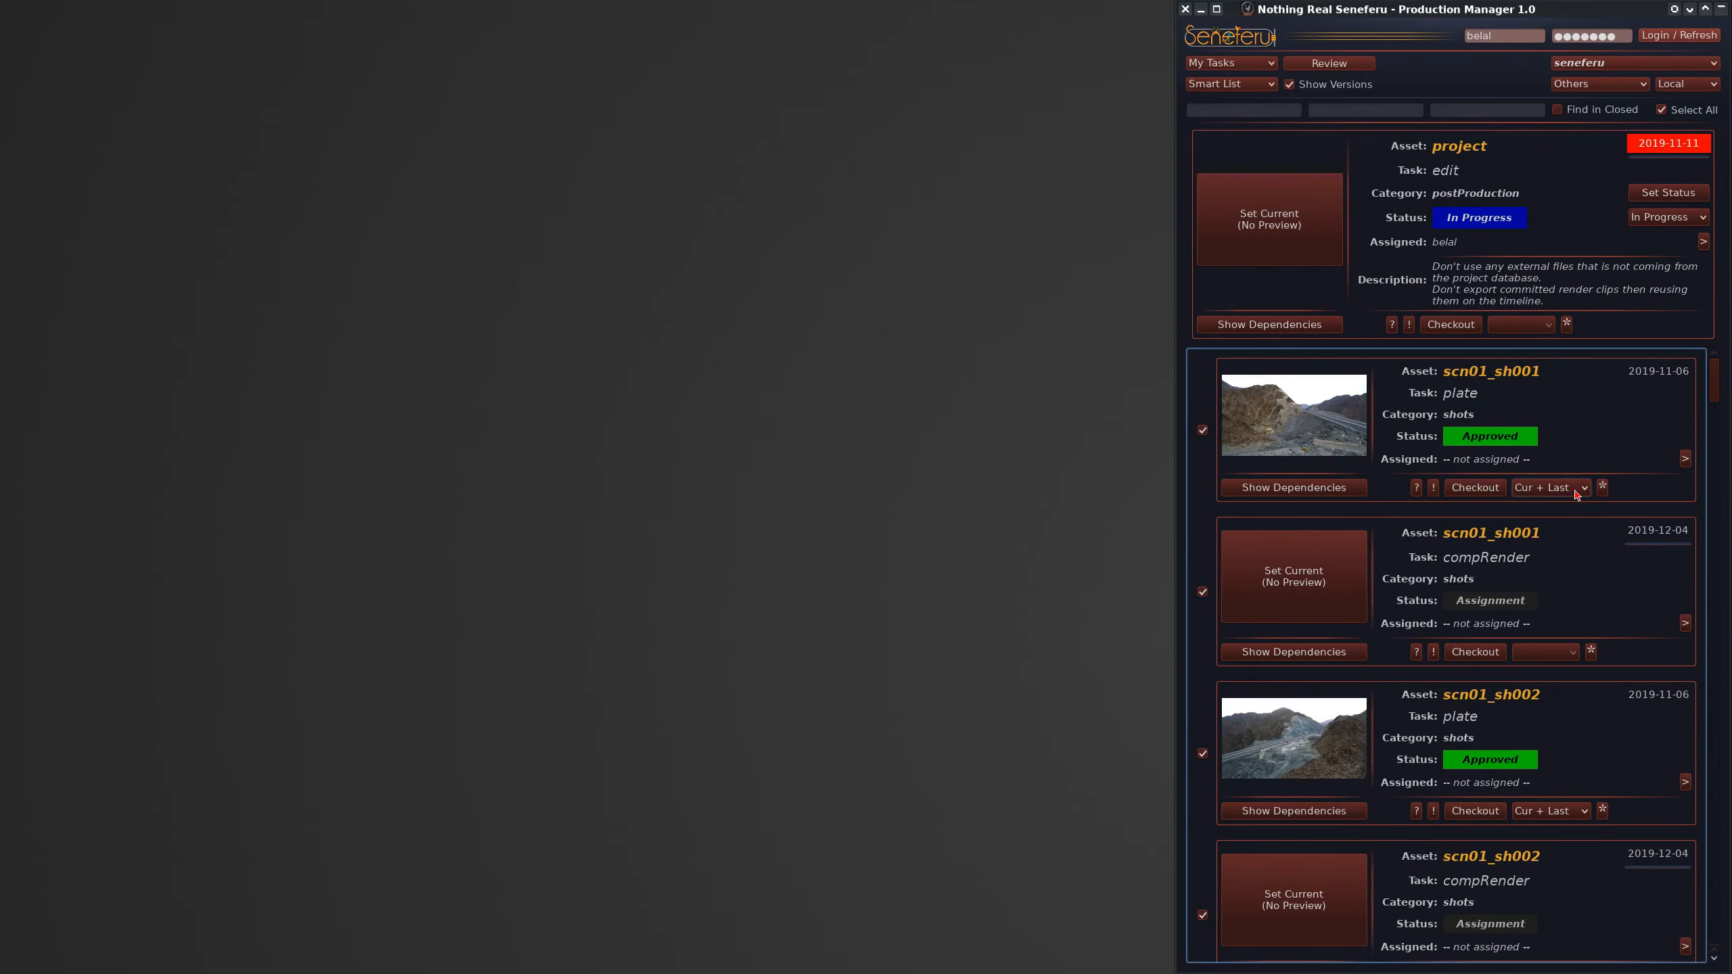
Step: Import all plate clips from the edit task's dependencies into DaVinci Resolve's media pool, changing the project frame rate to match, and close the dependencies window
click(1298, 326)
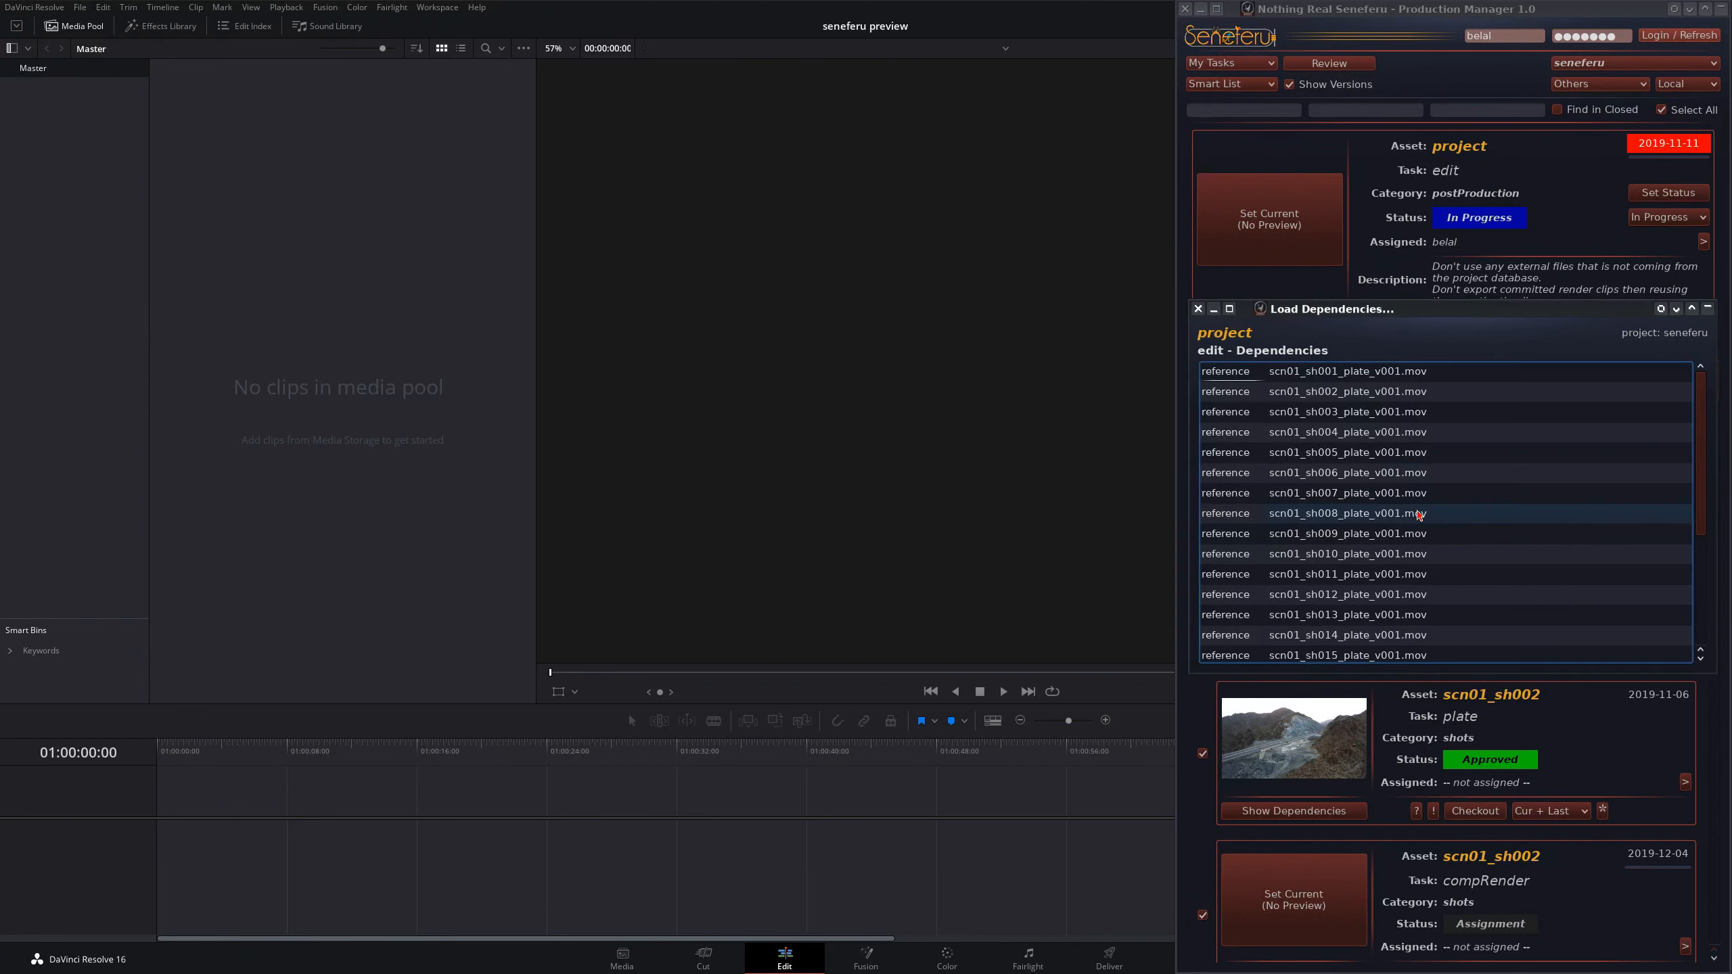
key(ctrl+a)
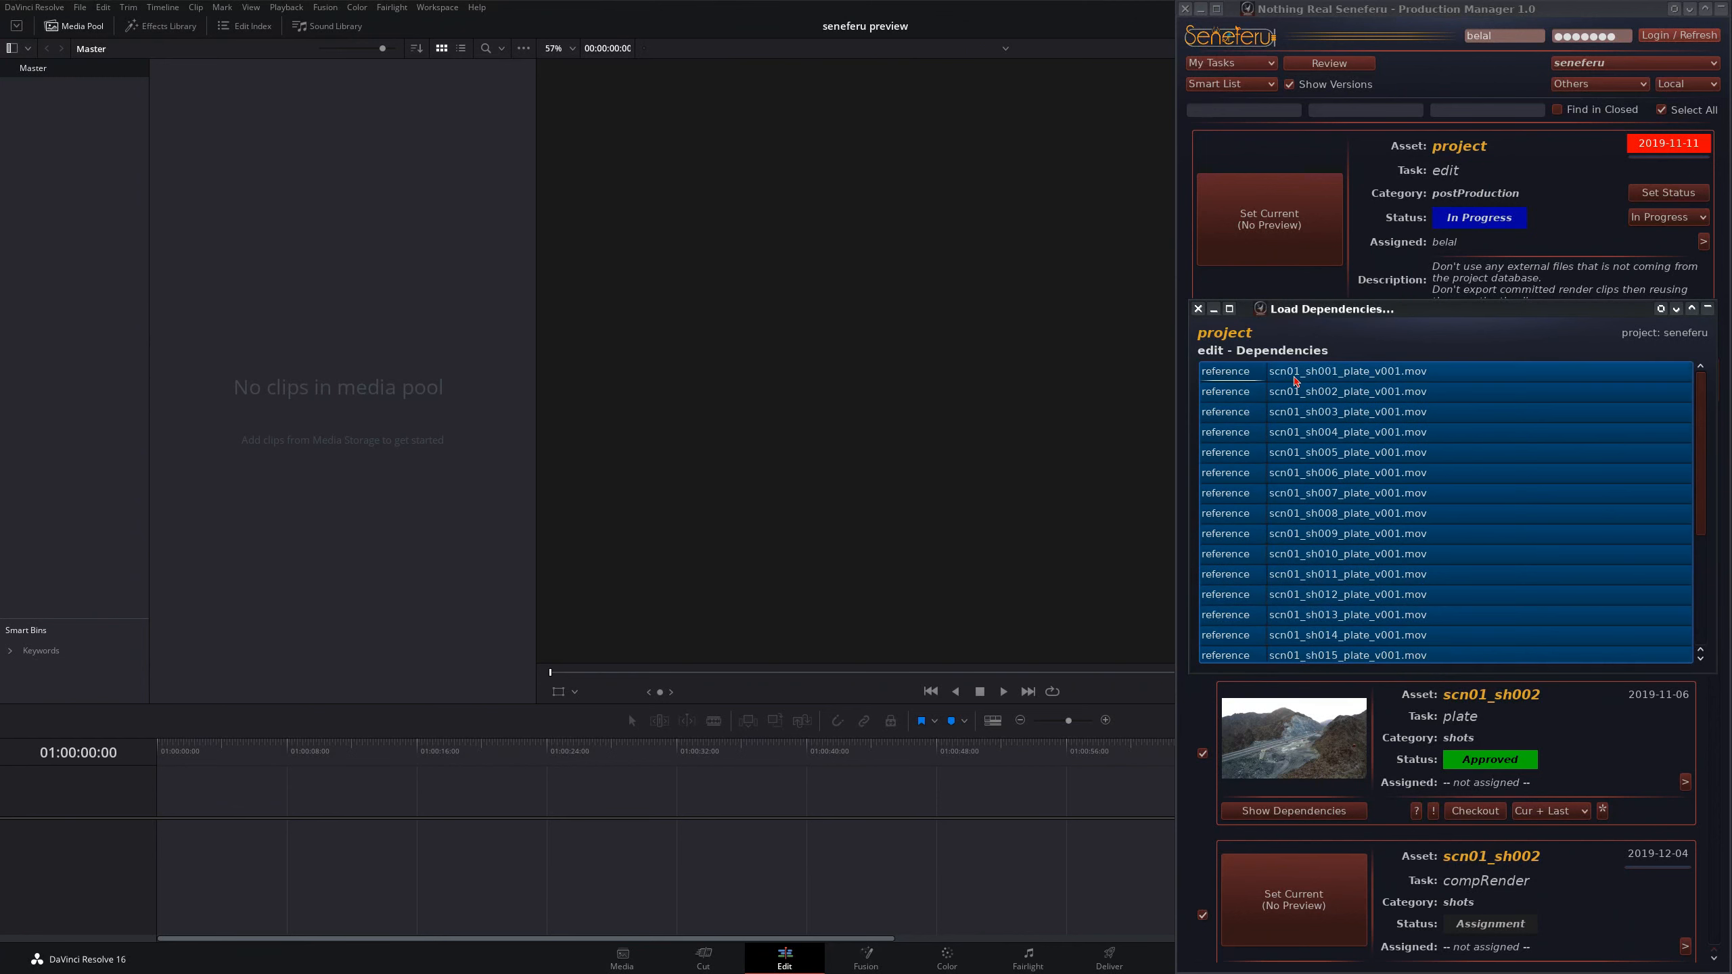
drag(1296, 375, 297, 289)
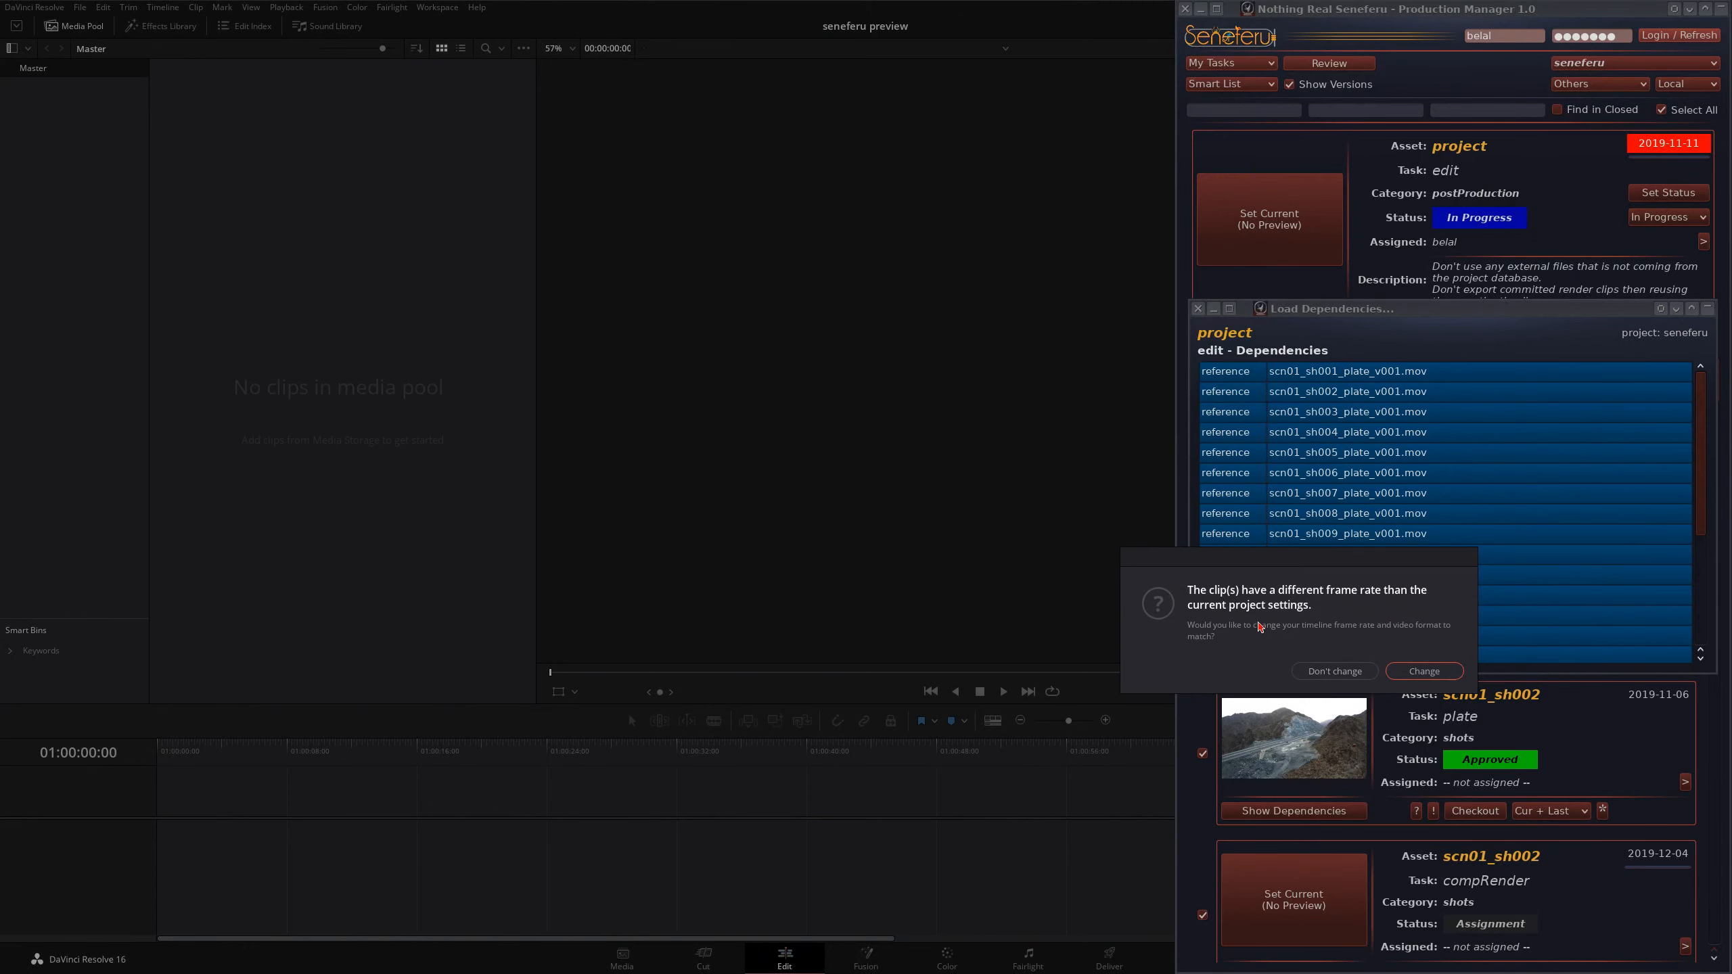
click(1423, 671)
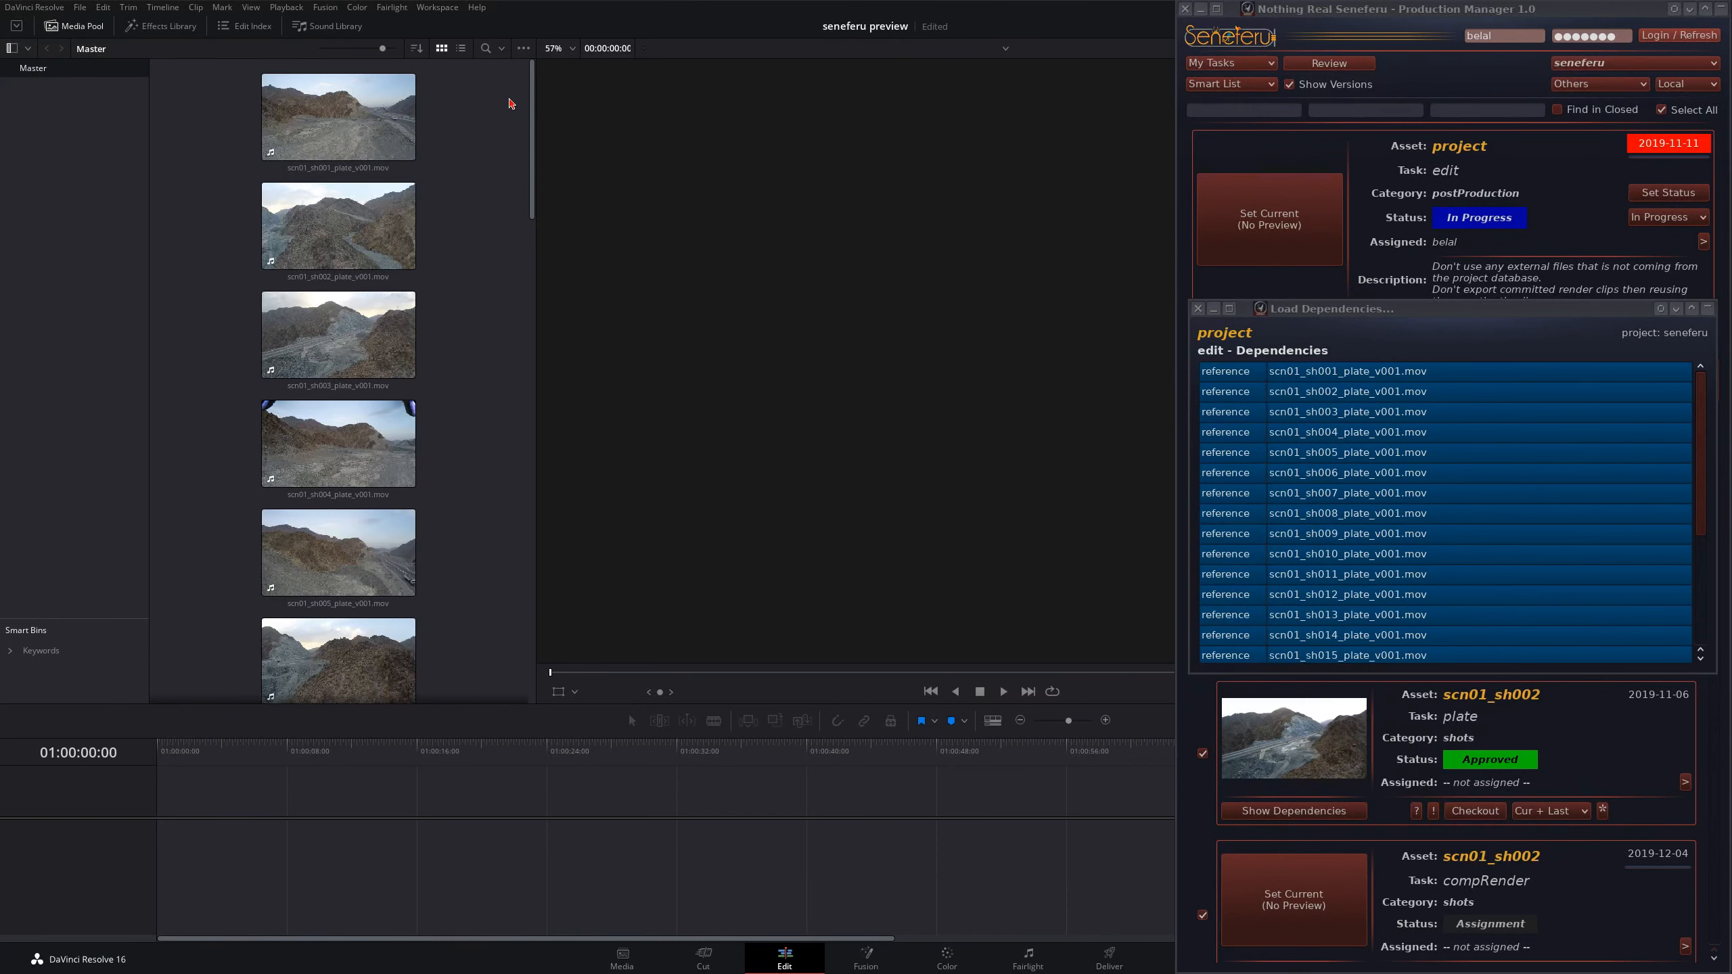
drag(532, 104, 561, 560)
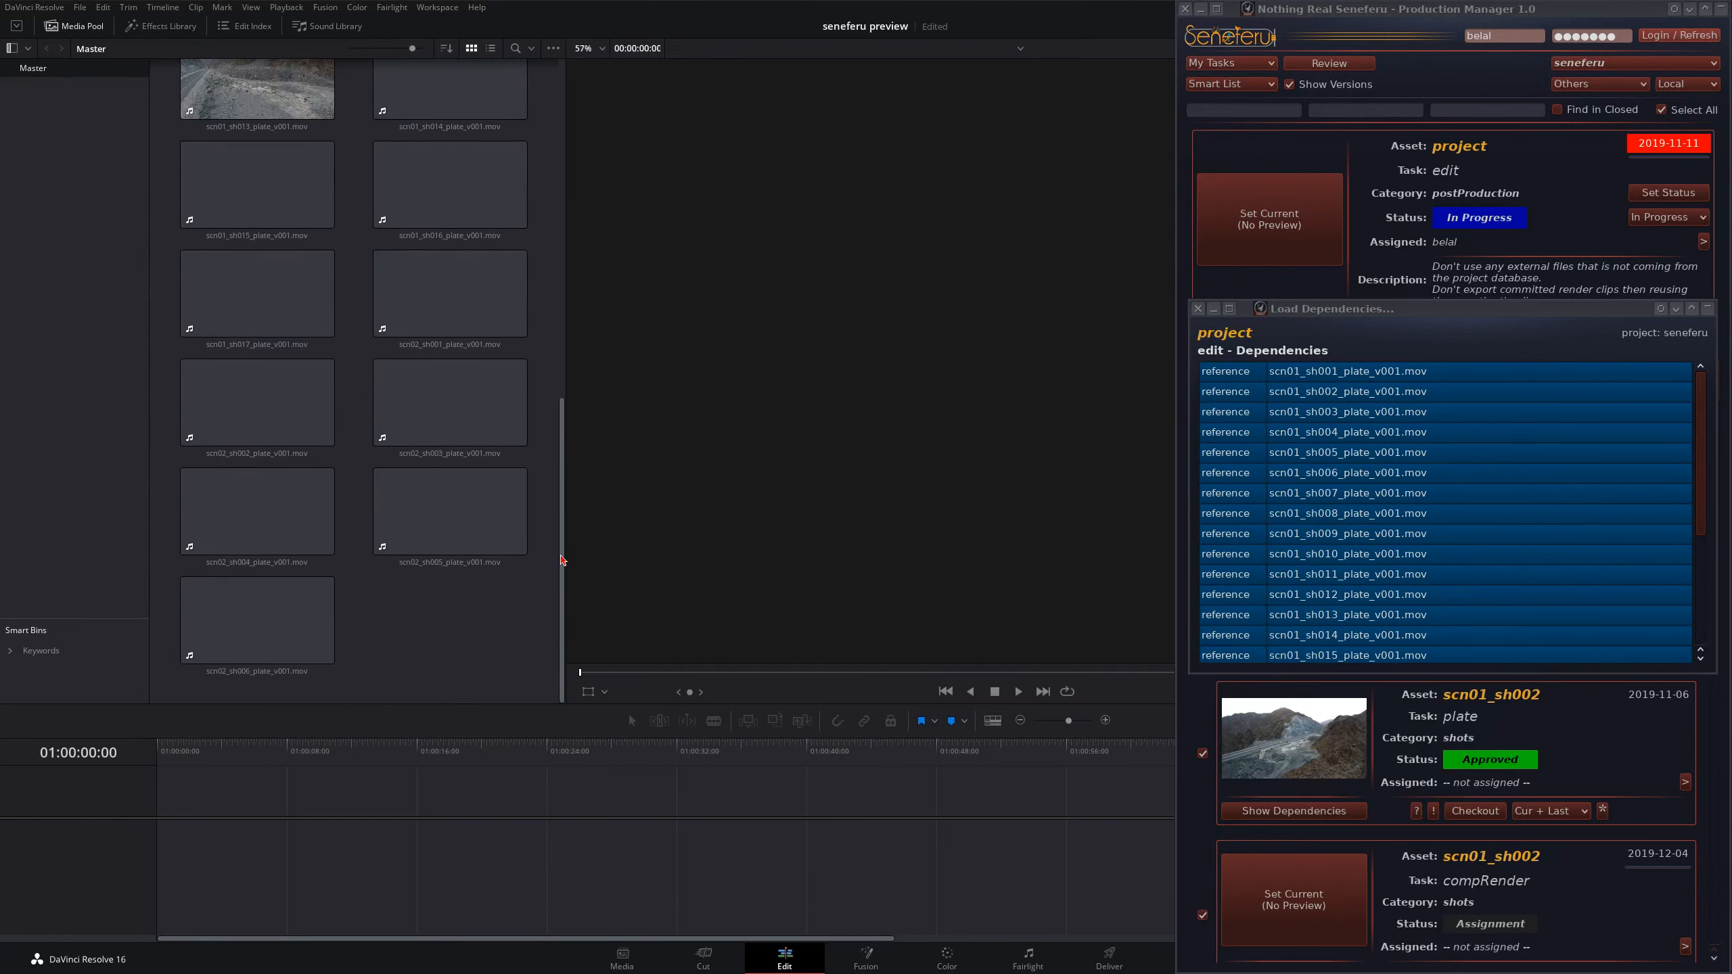
click(1197, 309)
key(alt+Tab)
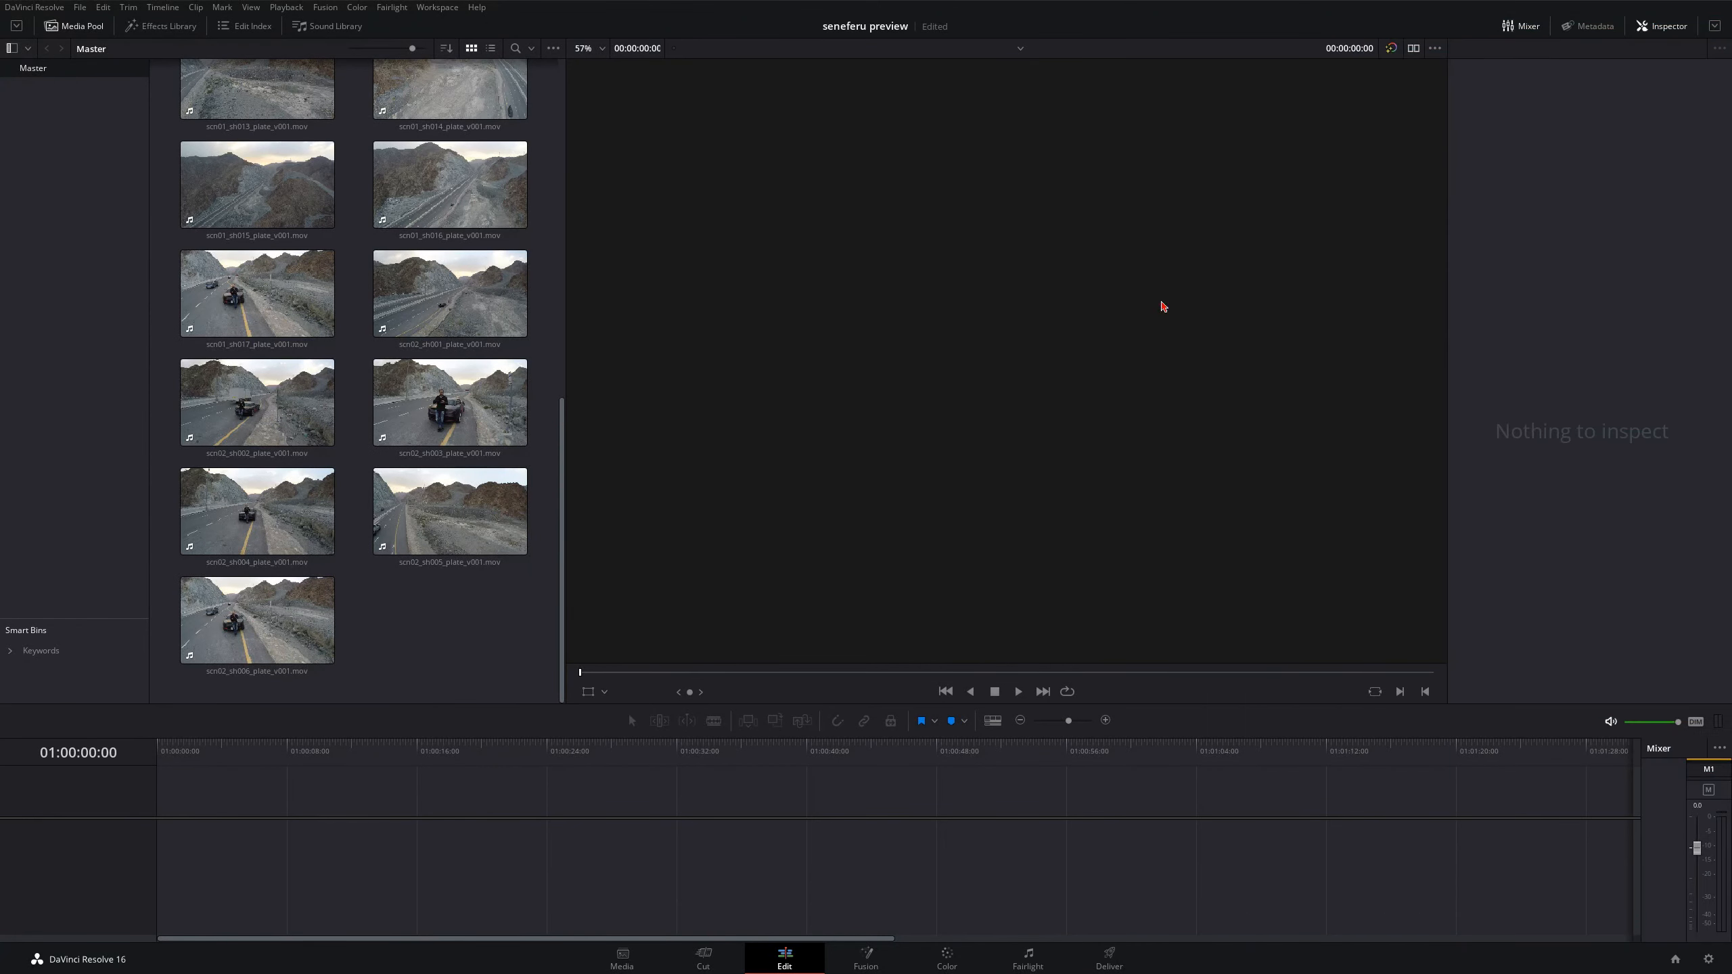
Step: Place all plate clips from the media pool on a new timeline, starting at its beginning
click(484, 626)
key(ctrl+a)
drag(326, 328, 161, 838)
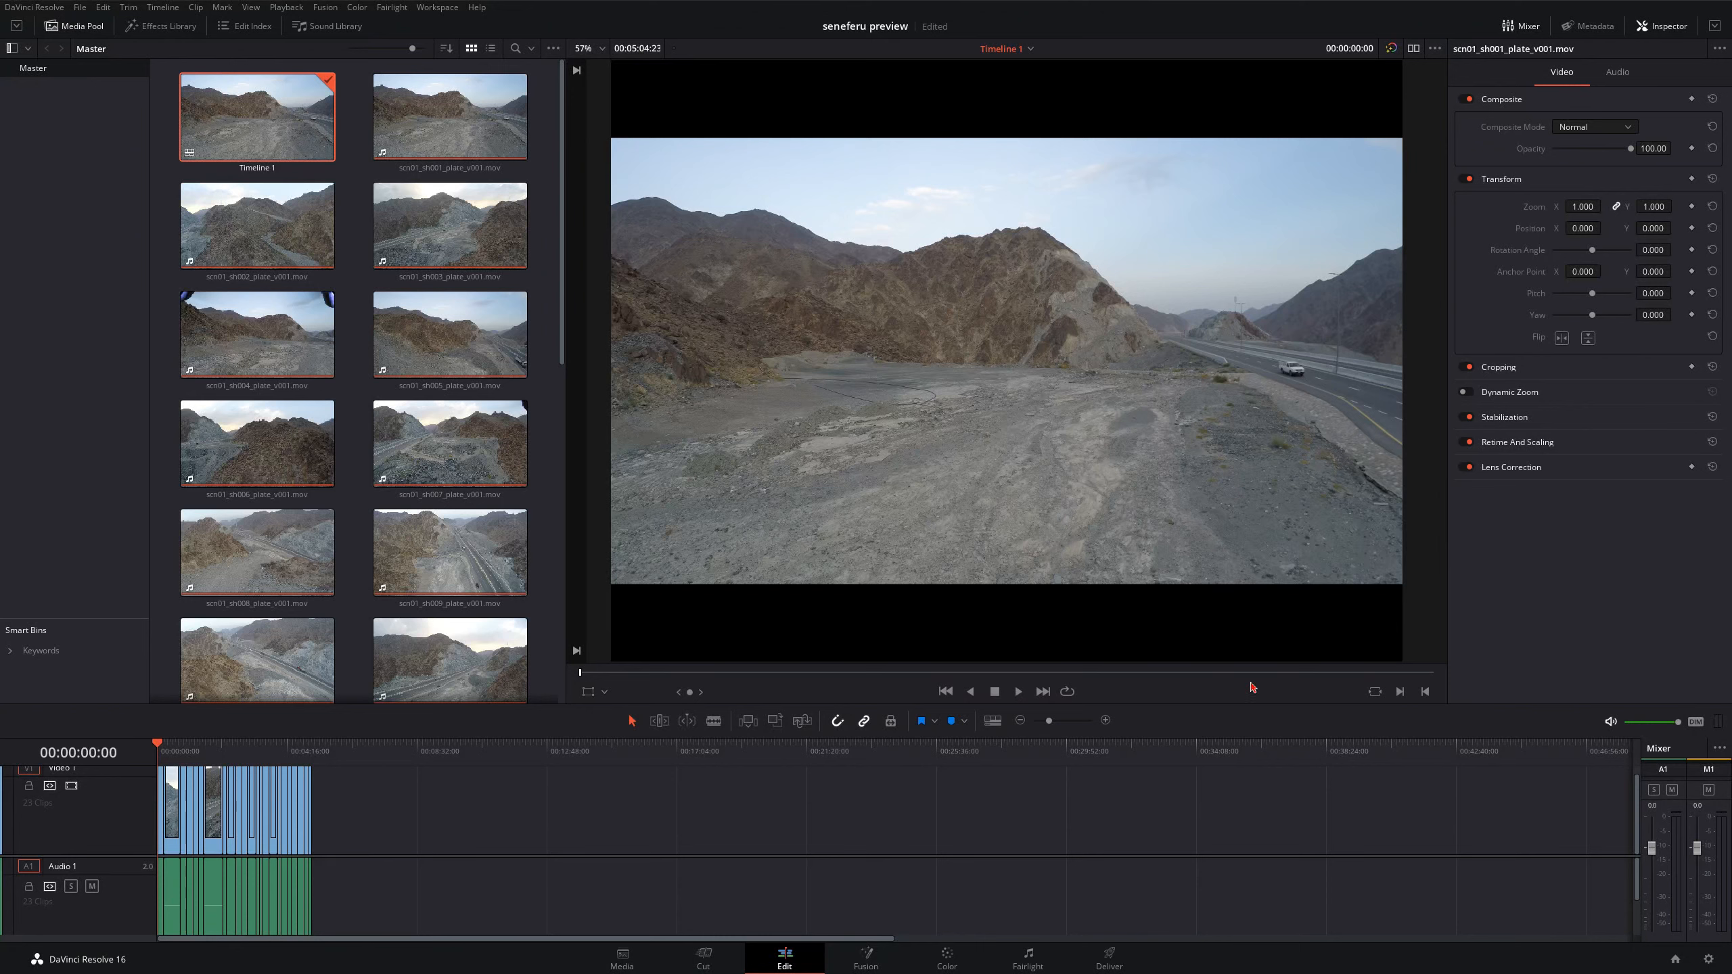
Step: Open the timeline's delivery settings and choose the Premiere XML render preset
click(1122, 958)
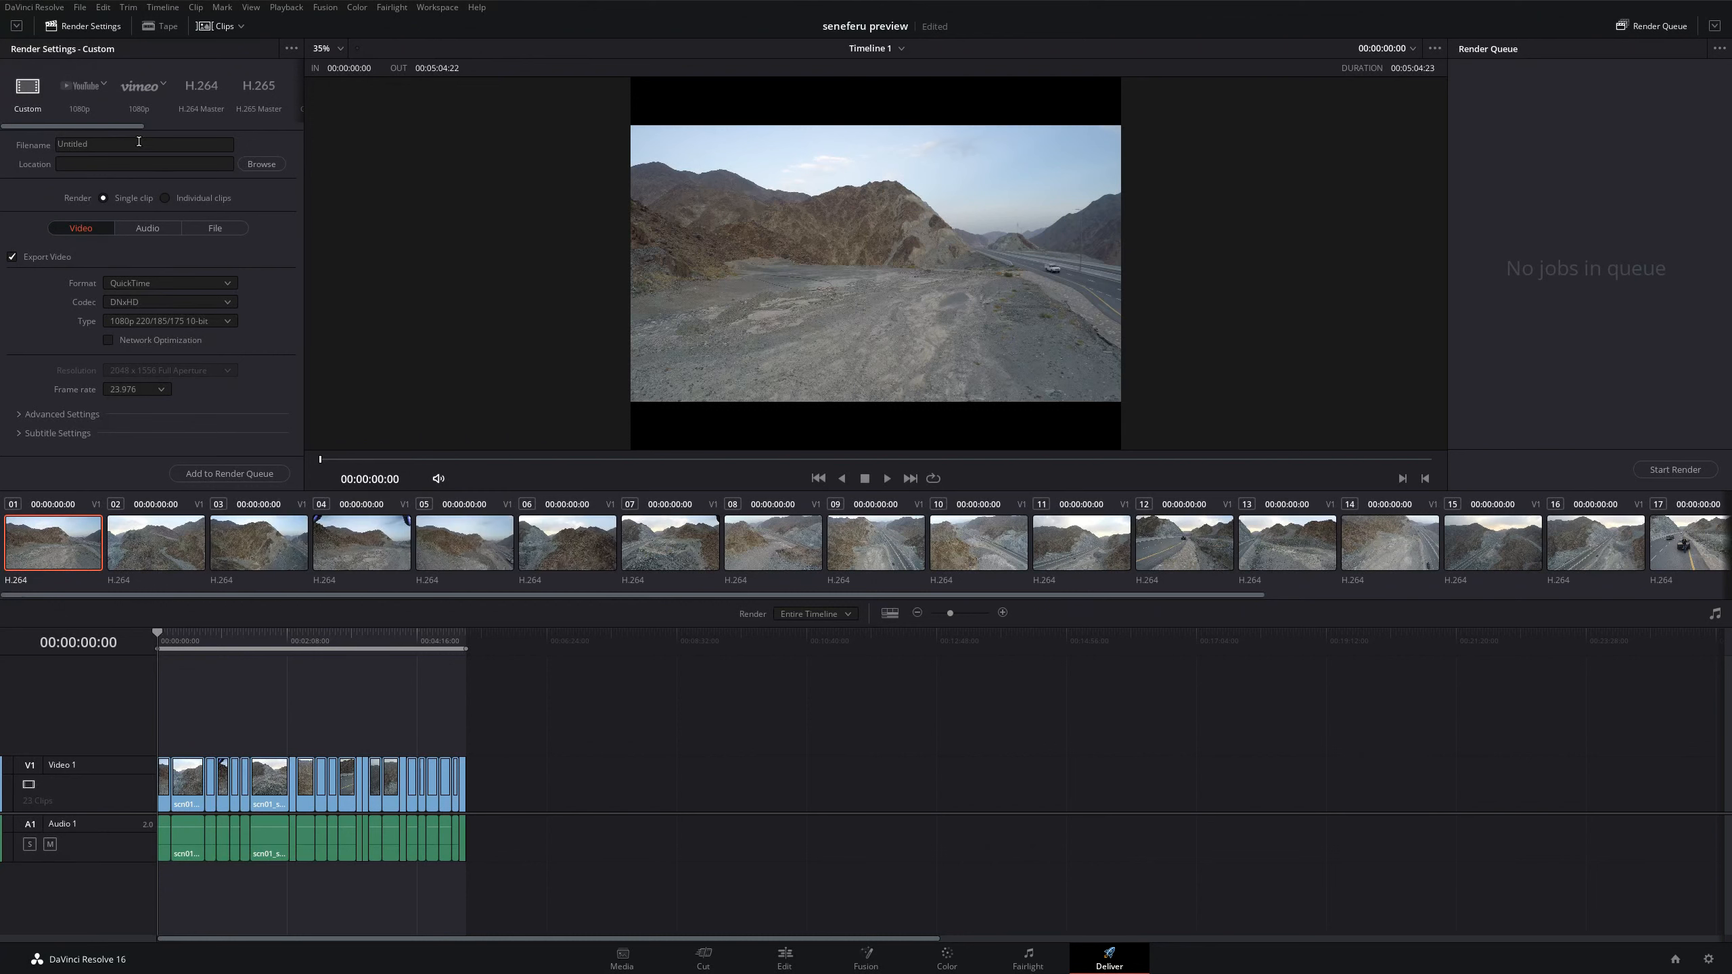
drag(132, 130, 250, 127)
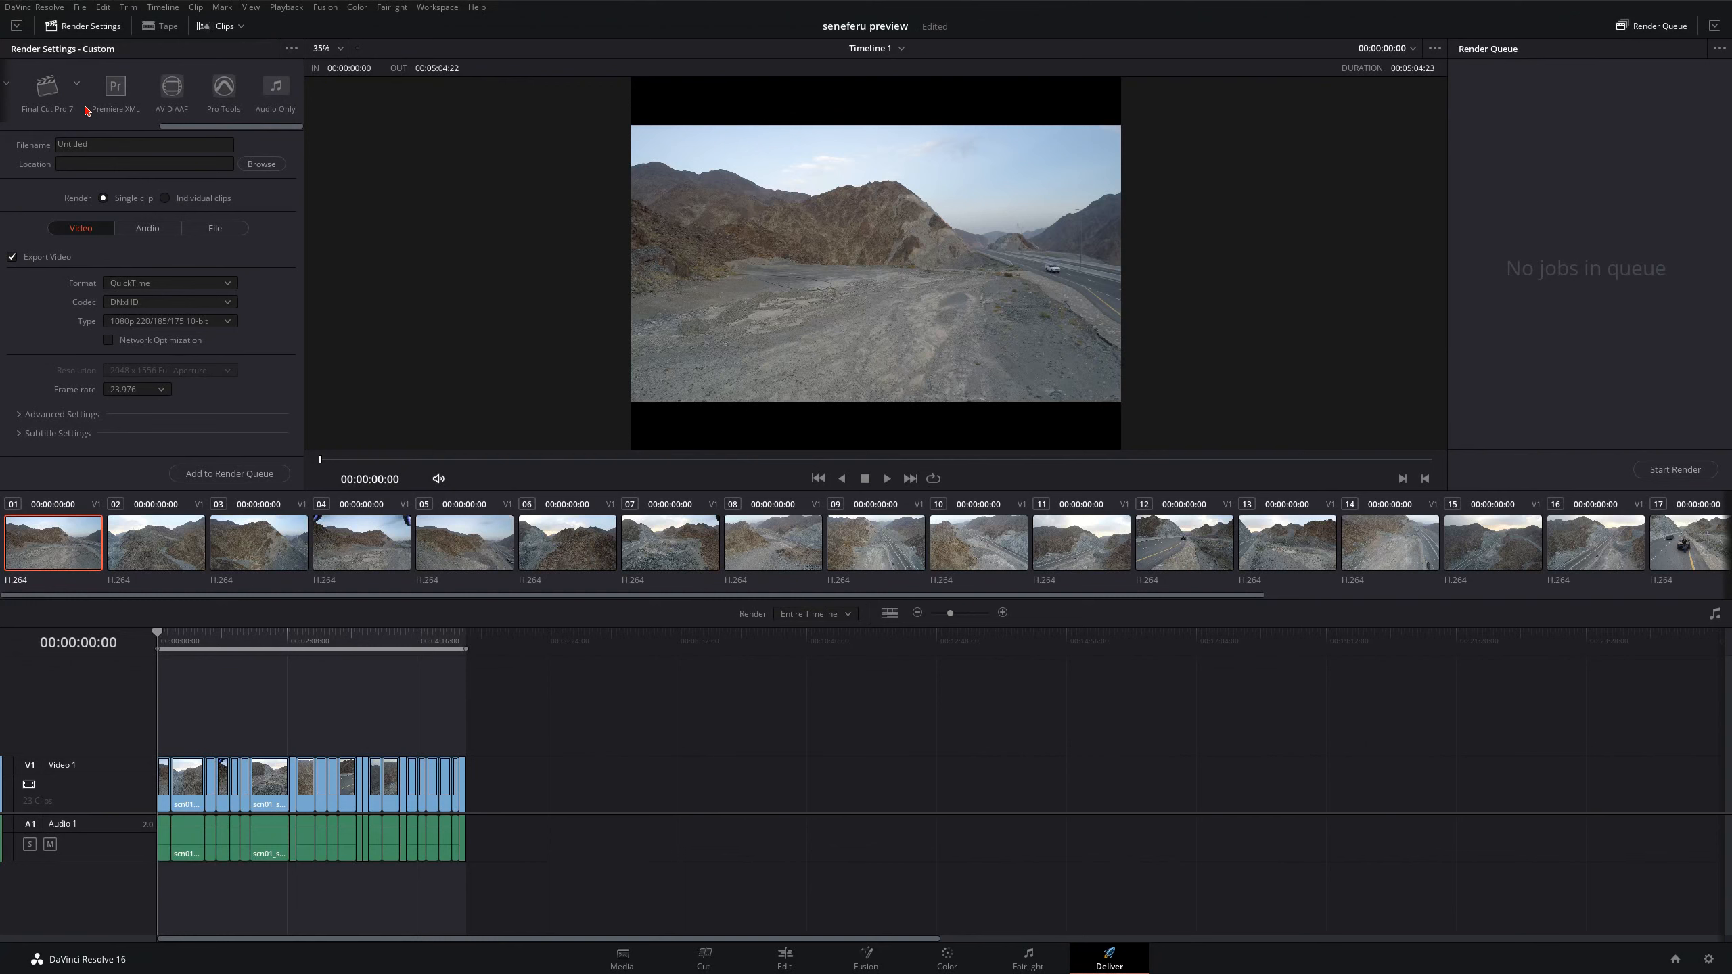
drag(212, 131, 179, 134)
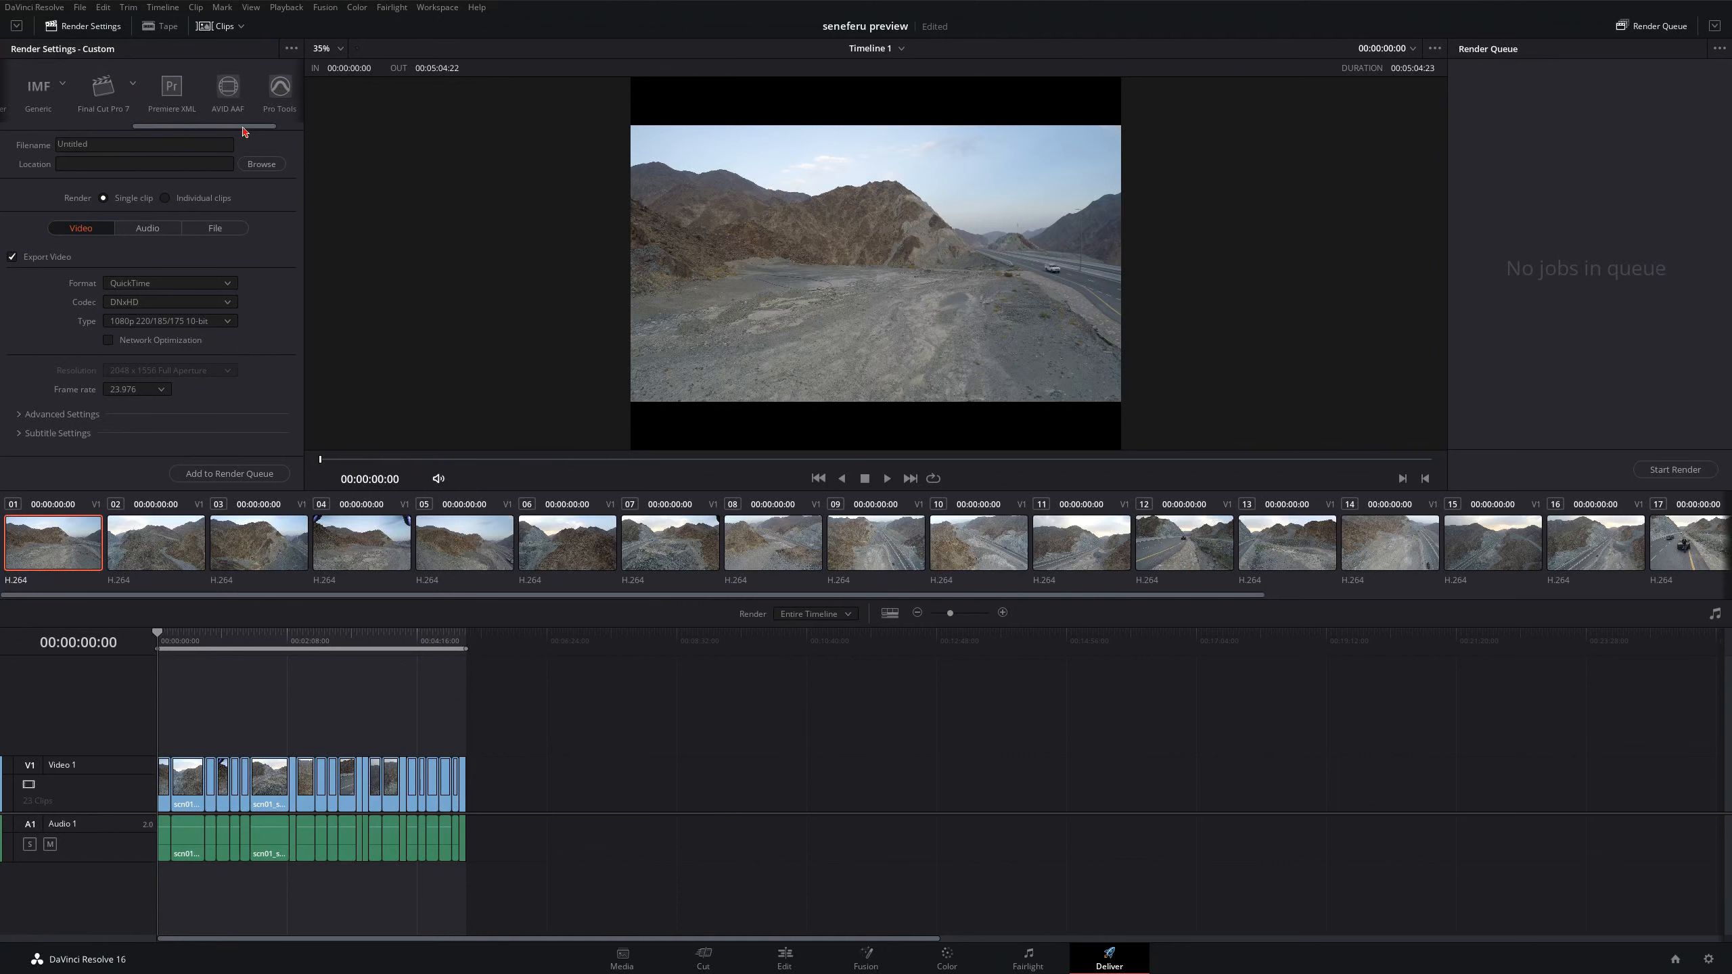
drag(243, 127, 200, 127)
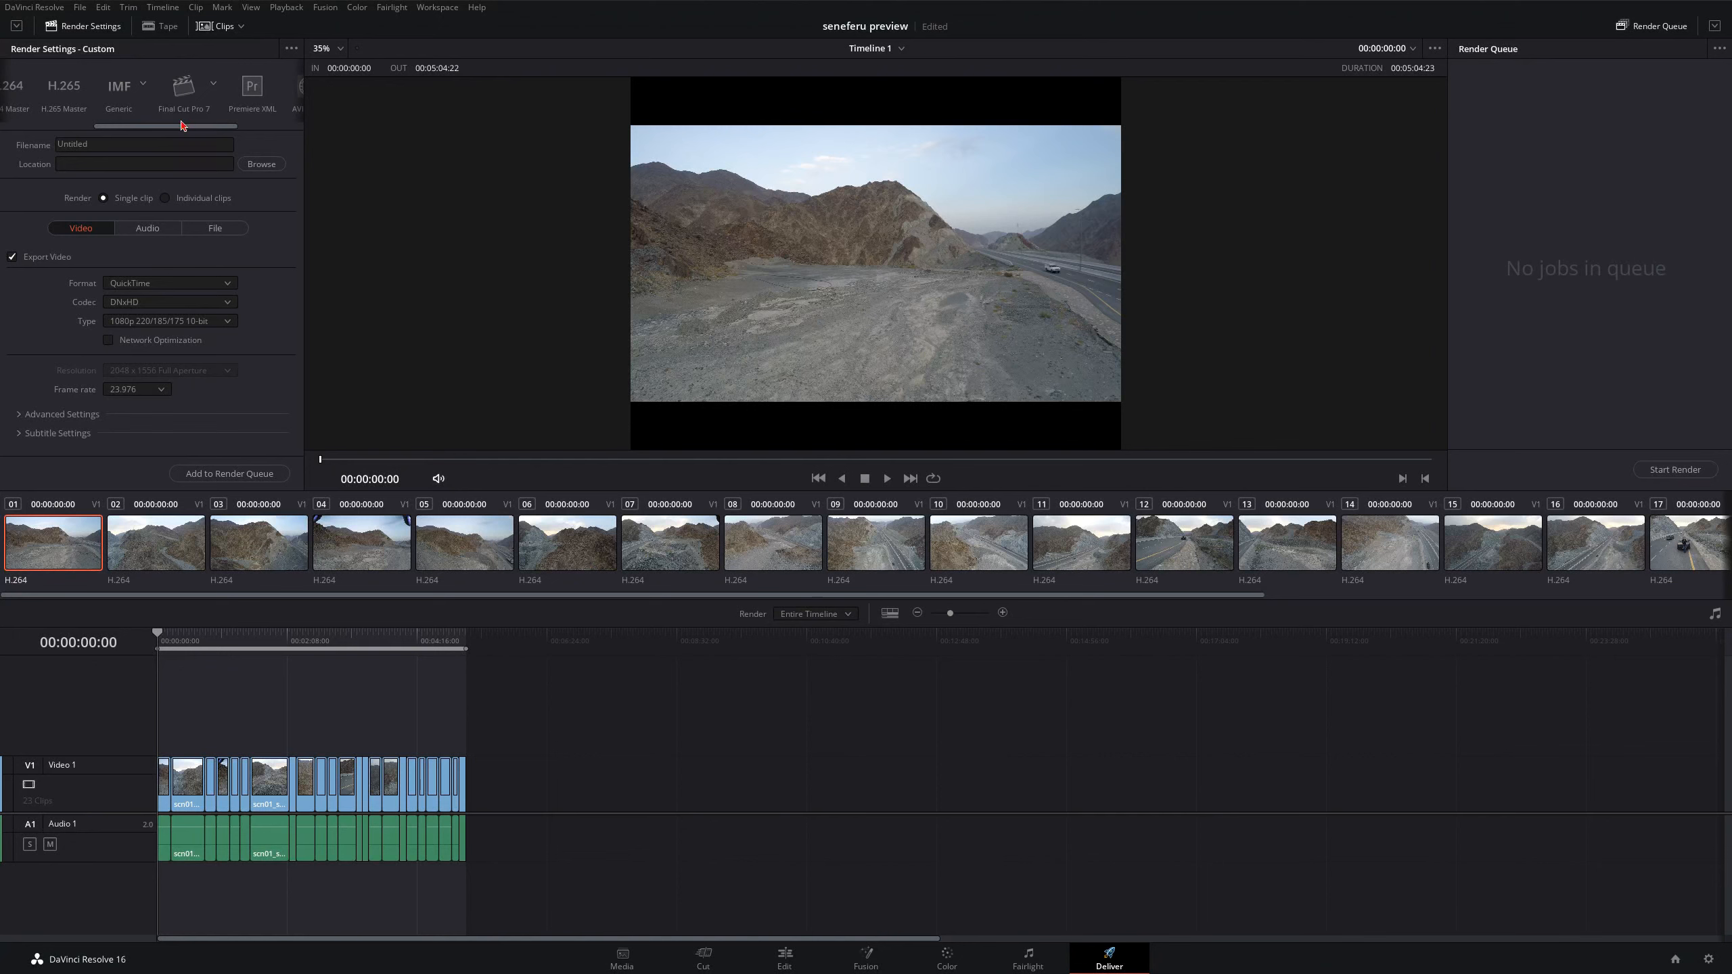
scroll(204, 96, right, 2)
click(213, 89)
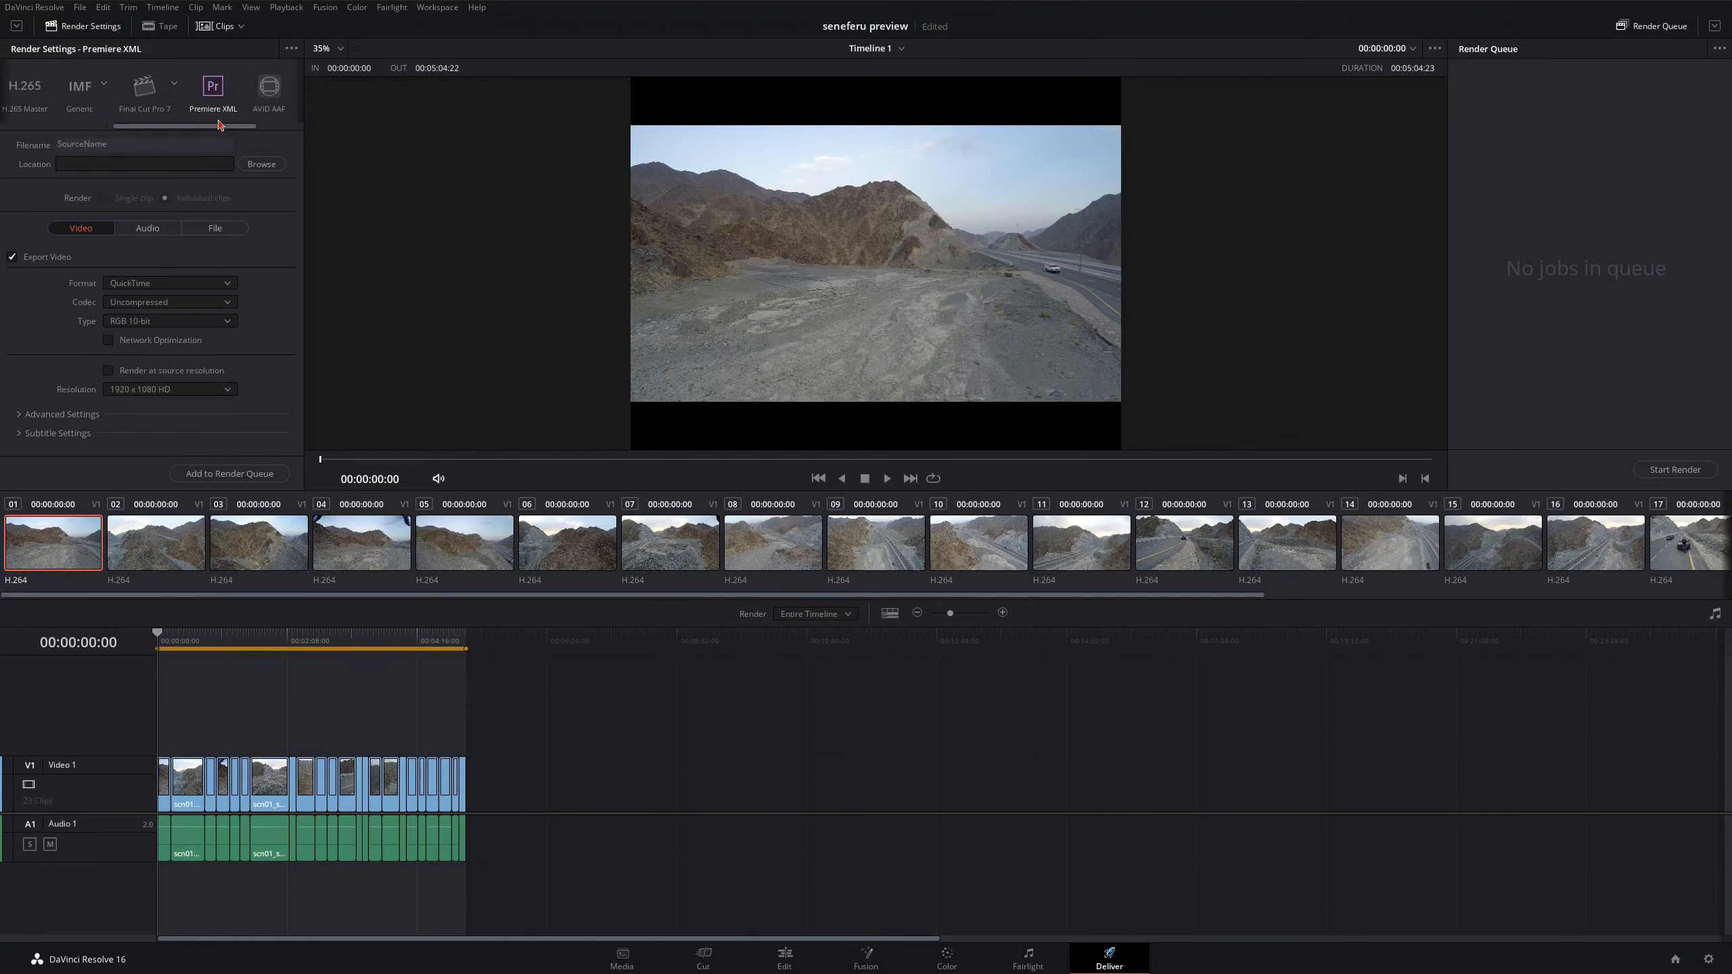
scroll(219, 130, right, 3)
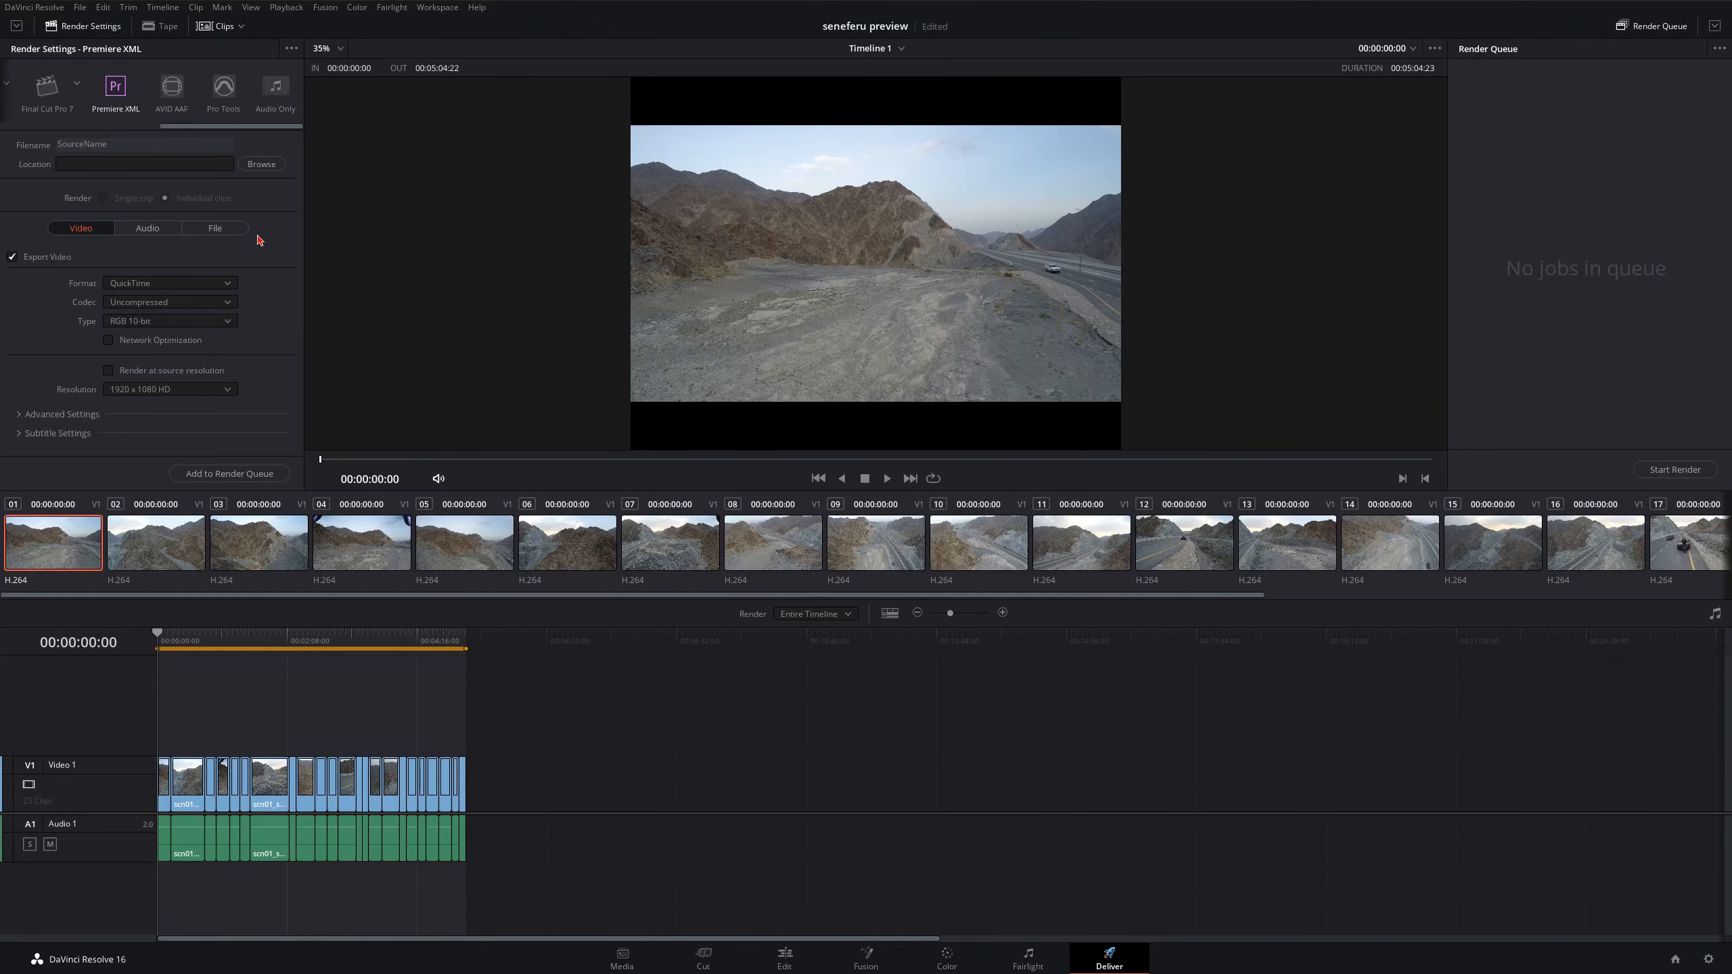
Step: Set the render location to a new folder editing_preview inside /stone/projects/seneferu_presentation and add the job to the render queue
click(274, 167)
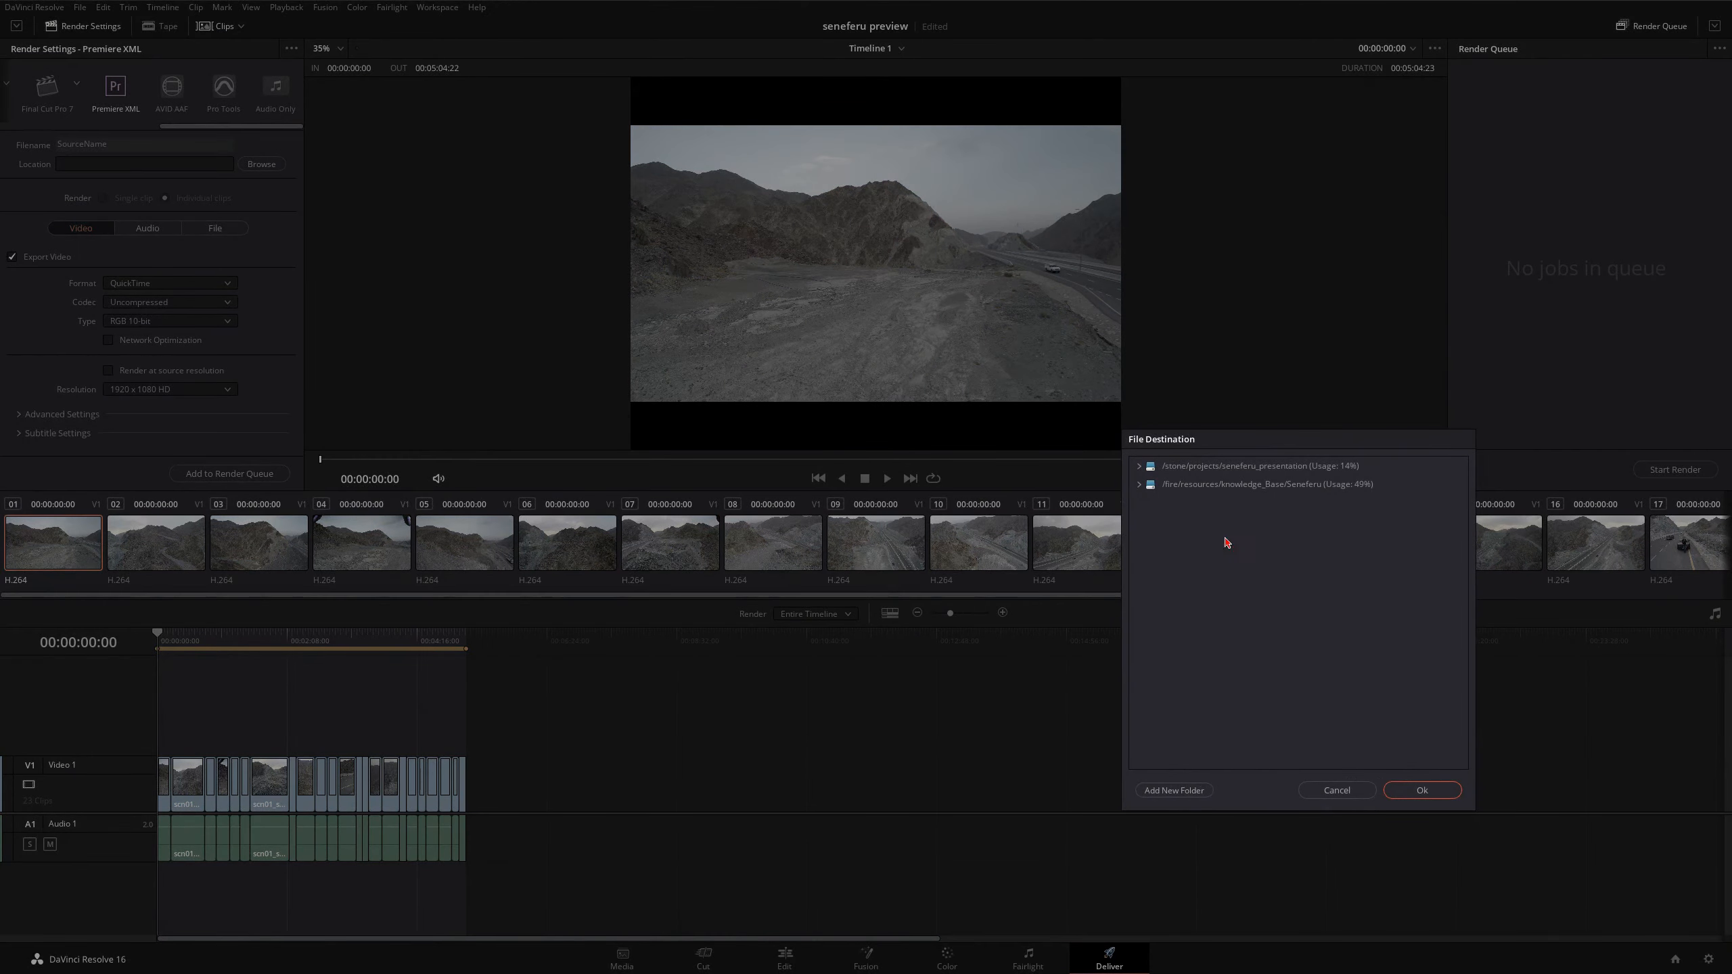
click(1276, 485)
click(1292, 468)
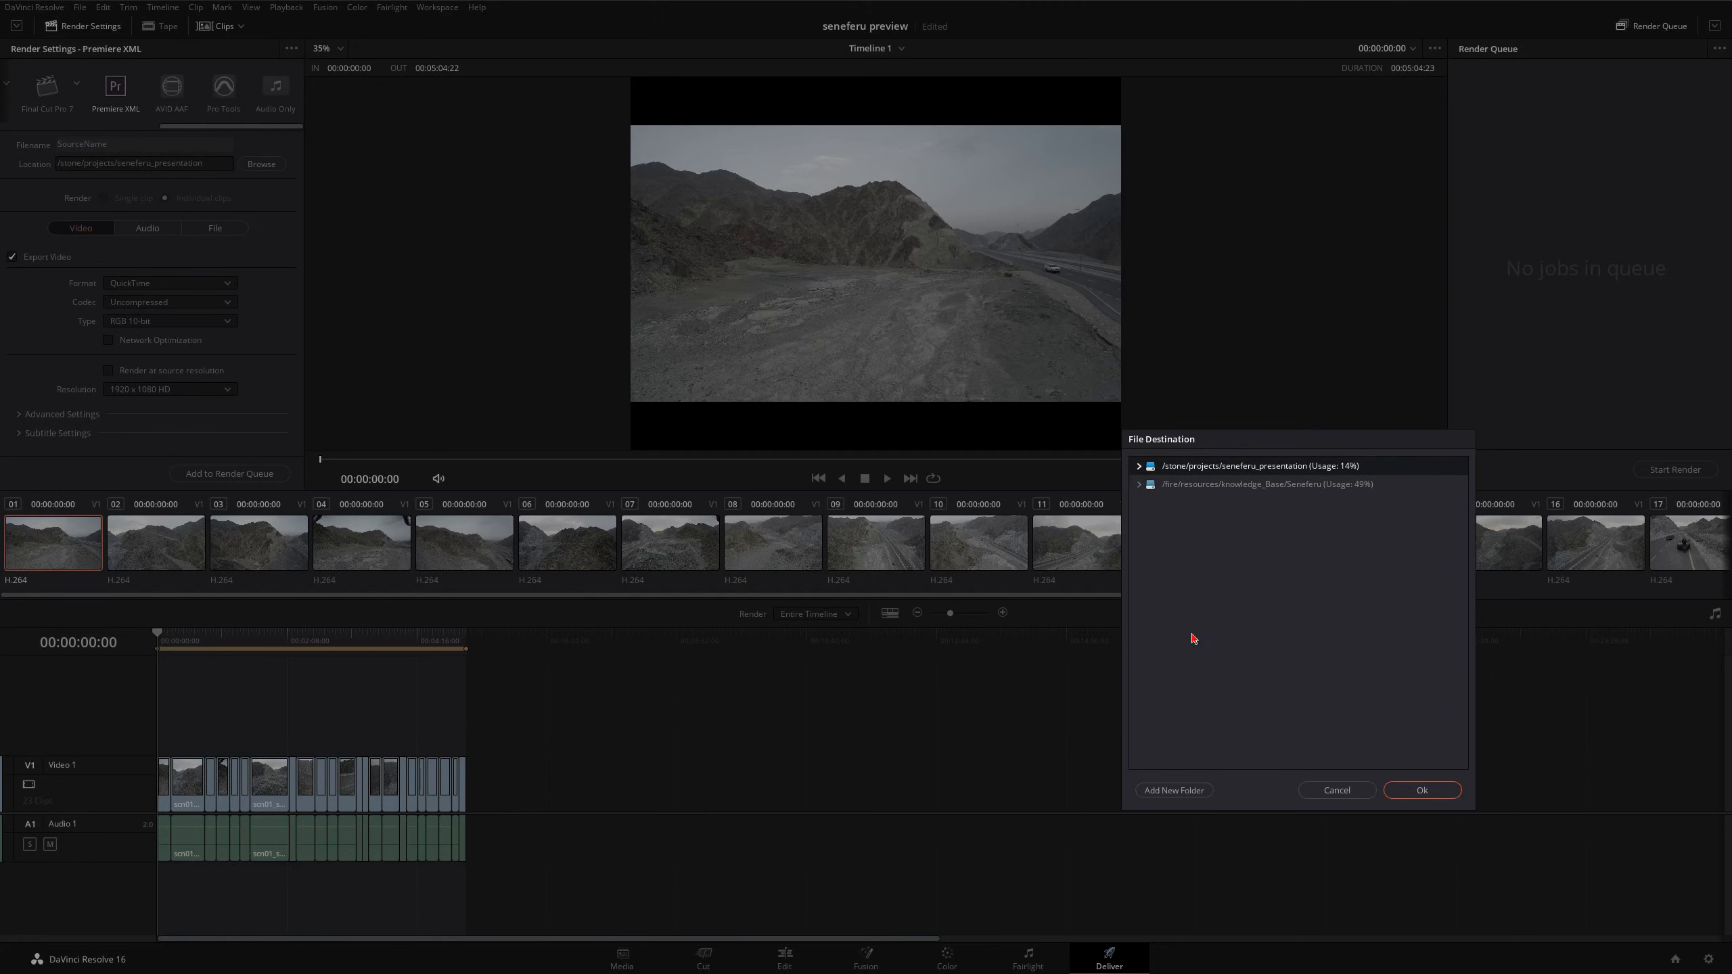
click(1173, 790)
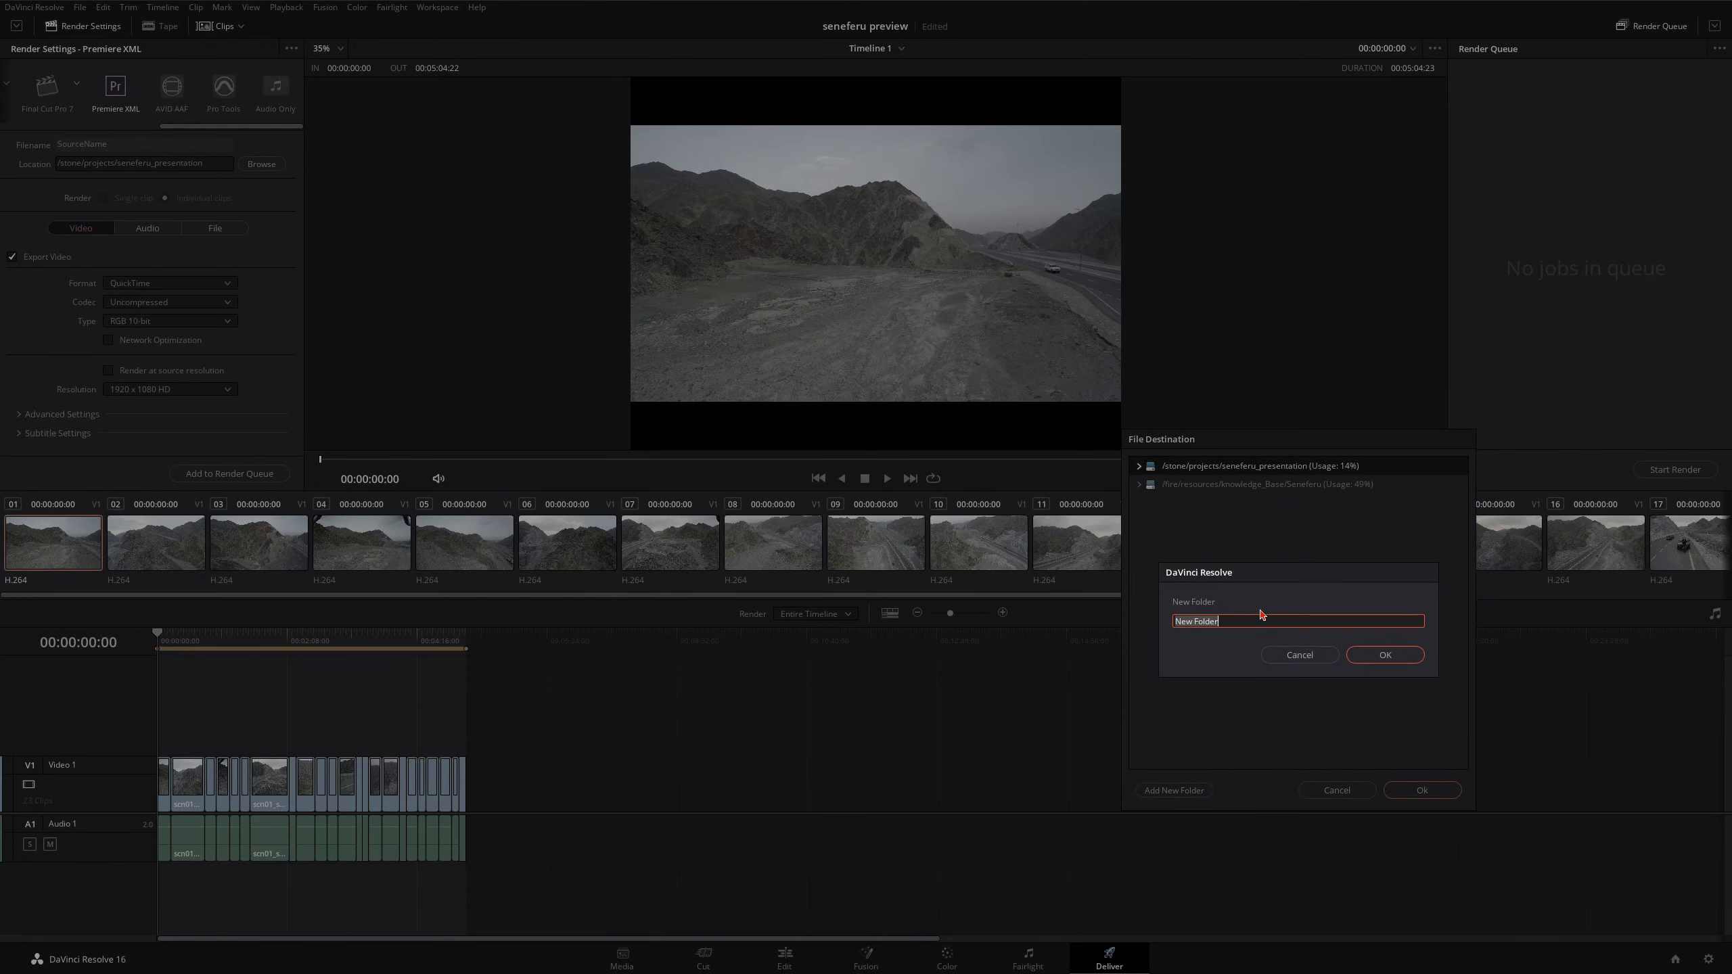
text(editing_preview)
key(Return)
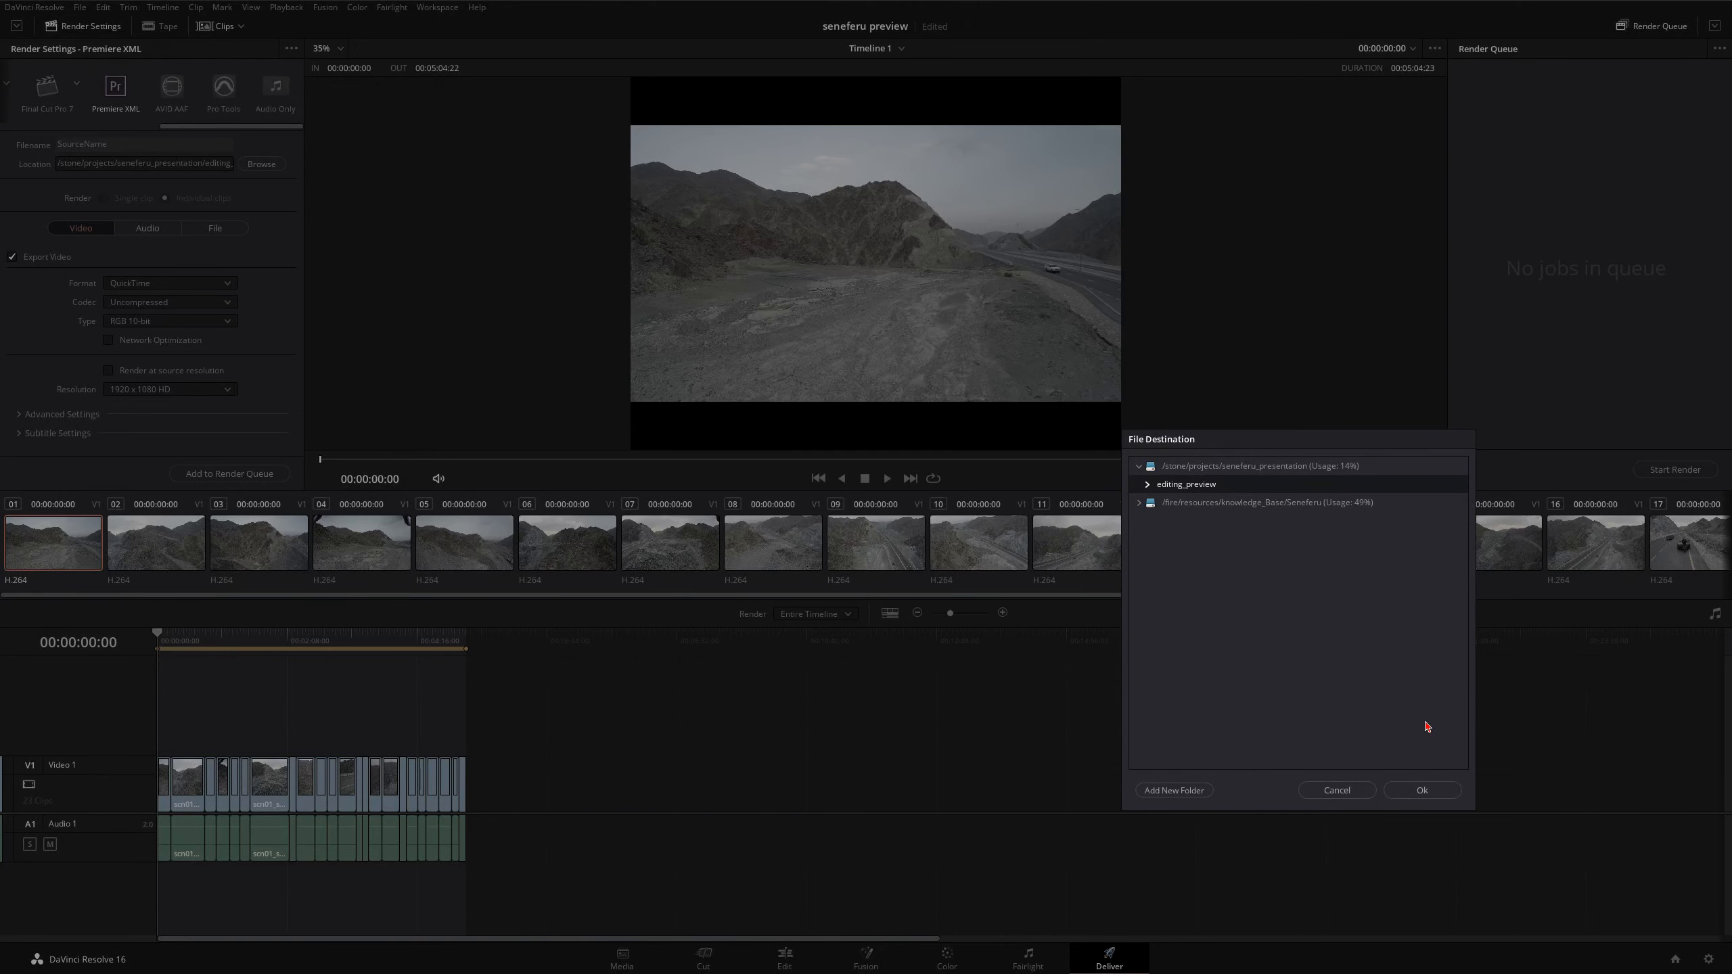
click(1424, 792)
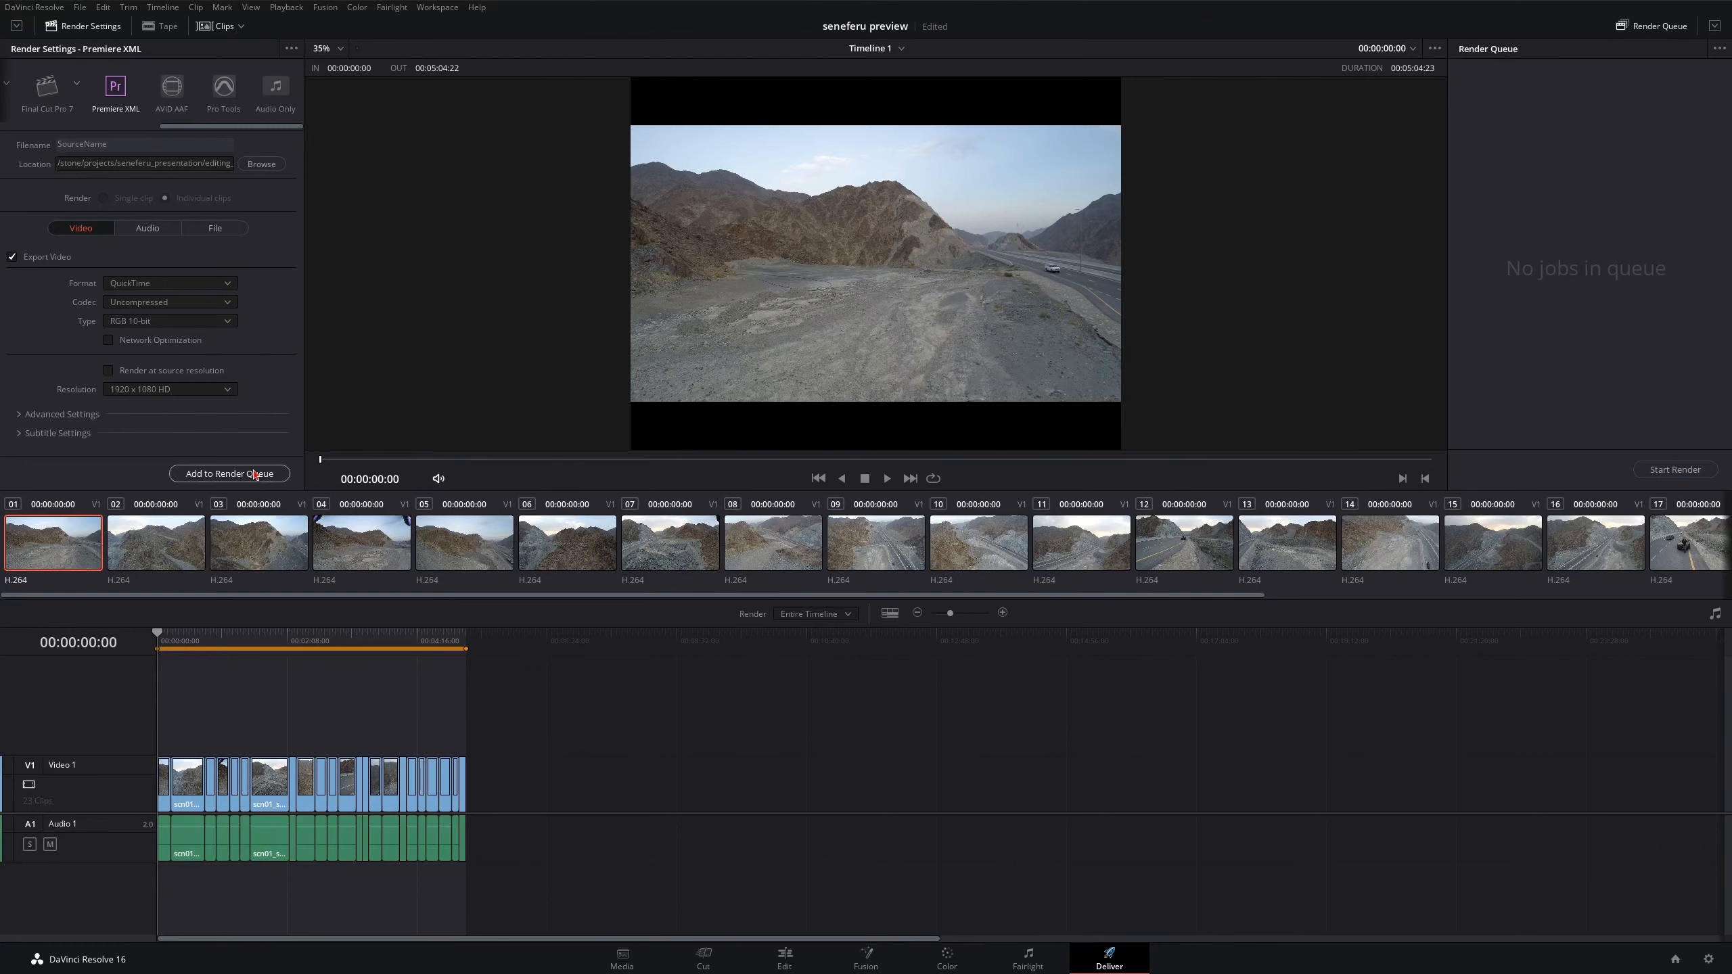
click(230, 473)
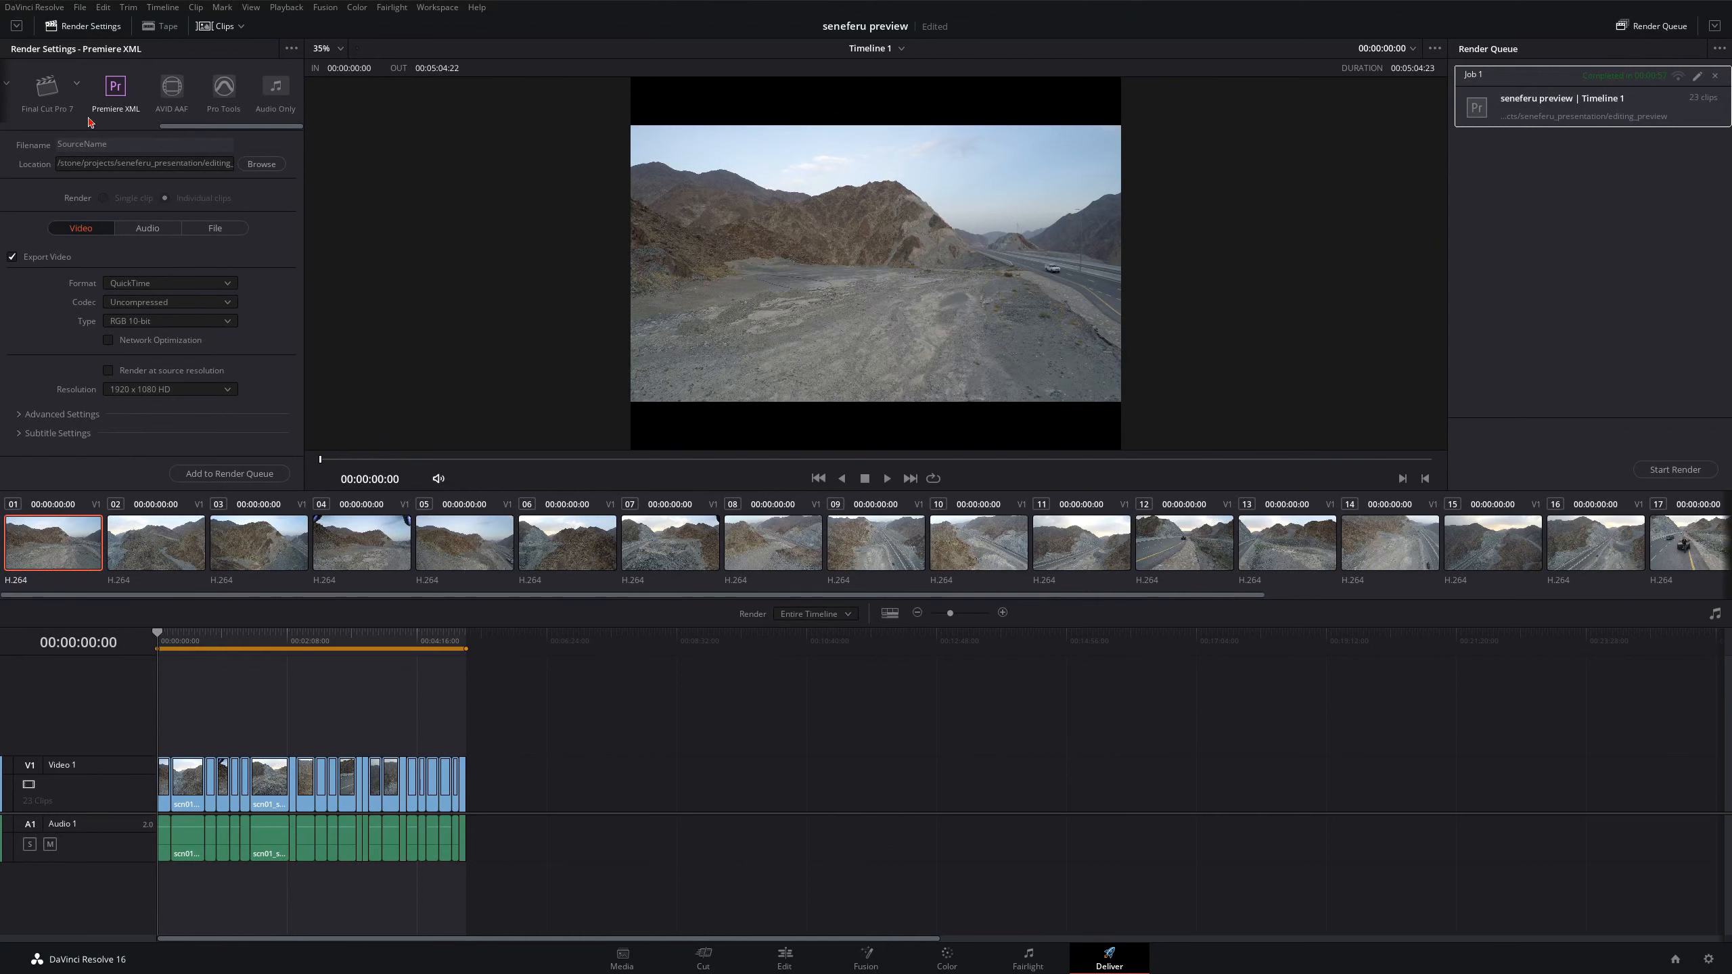
Step: Save the project and export it as a .drp file named editing_preview into the editing_preview folder
click(80, 7)
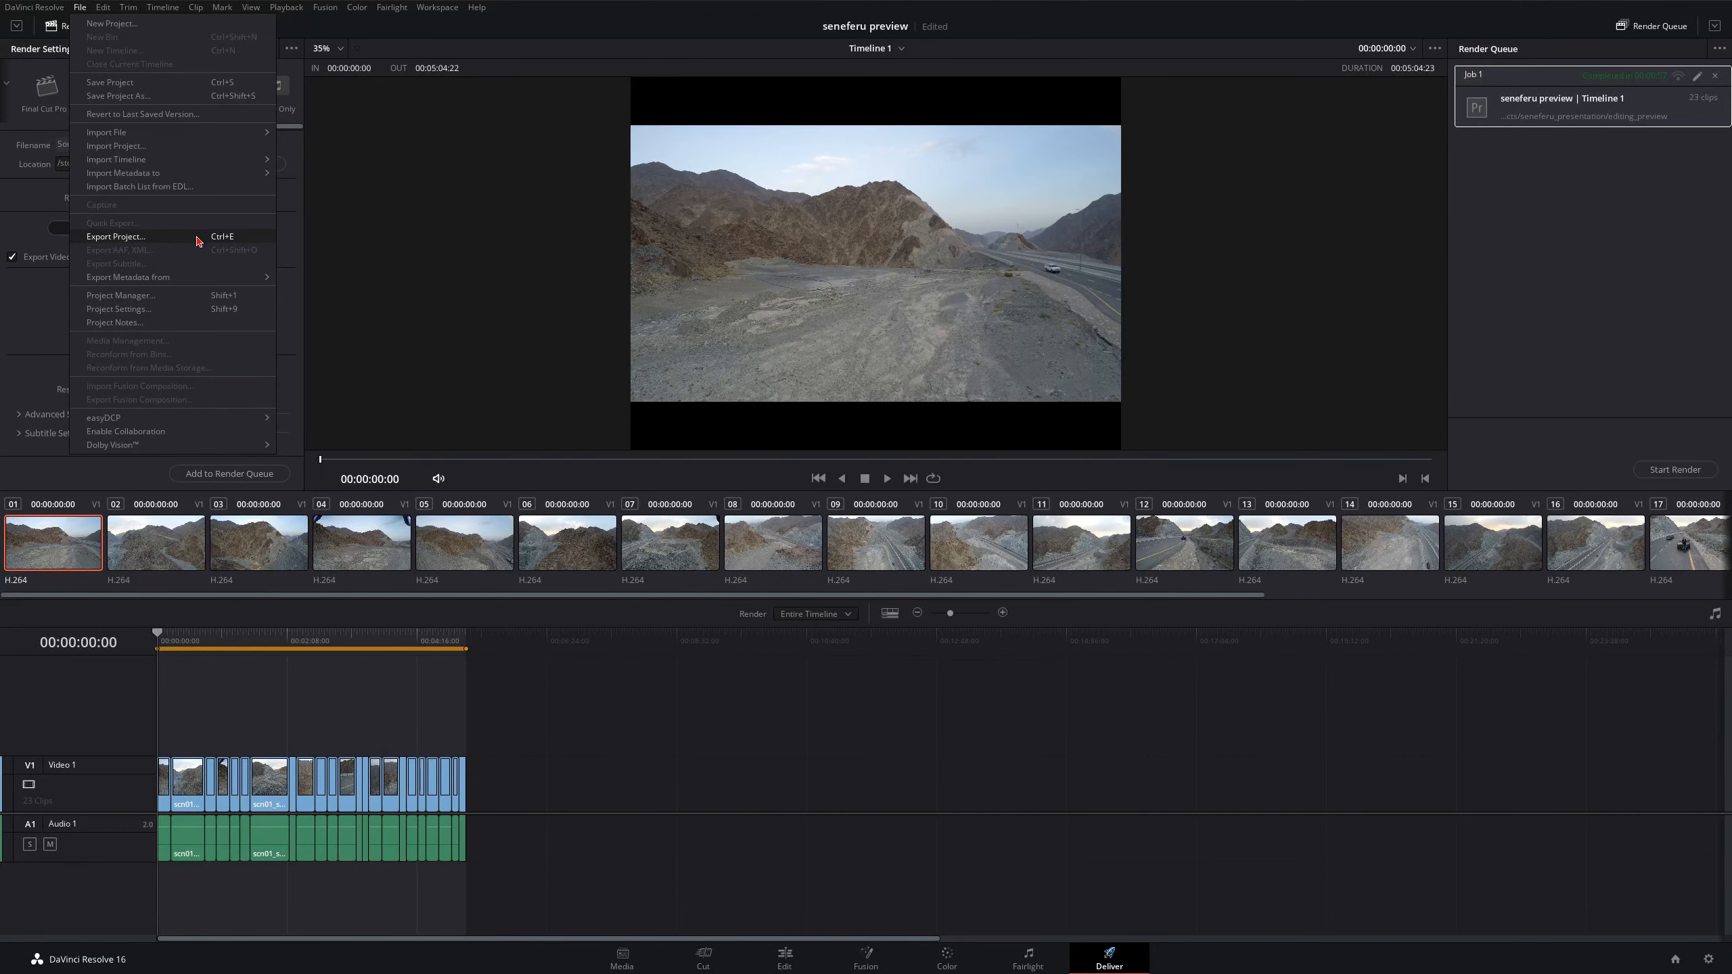
click(115, 236)
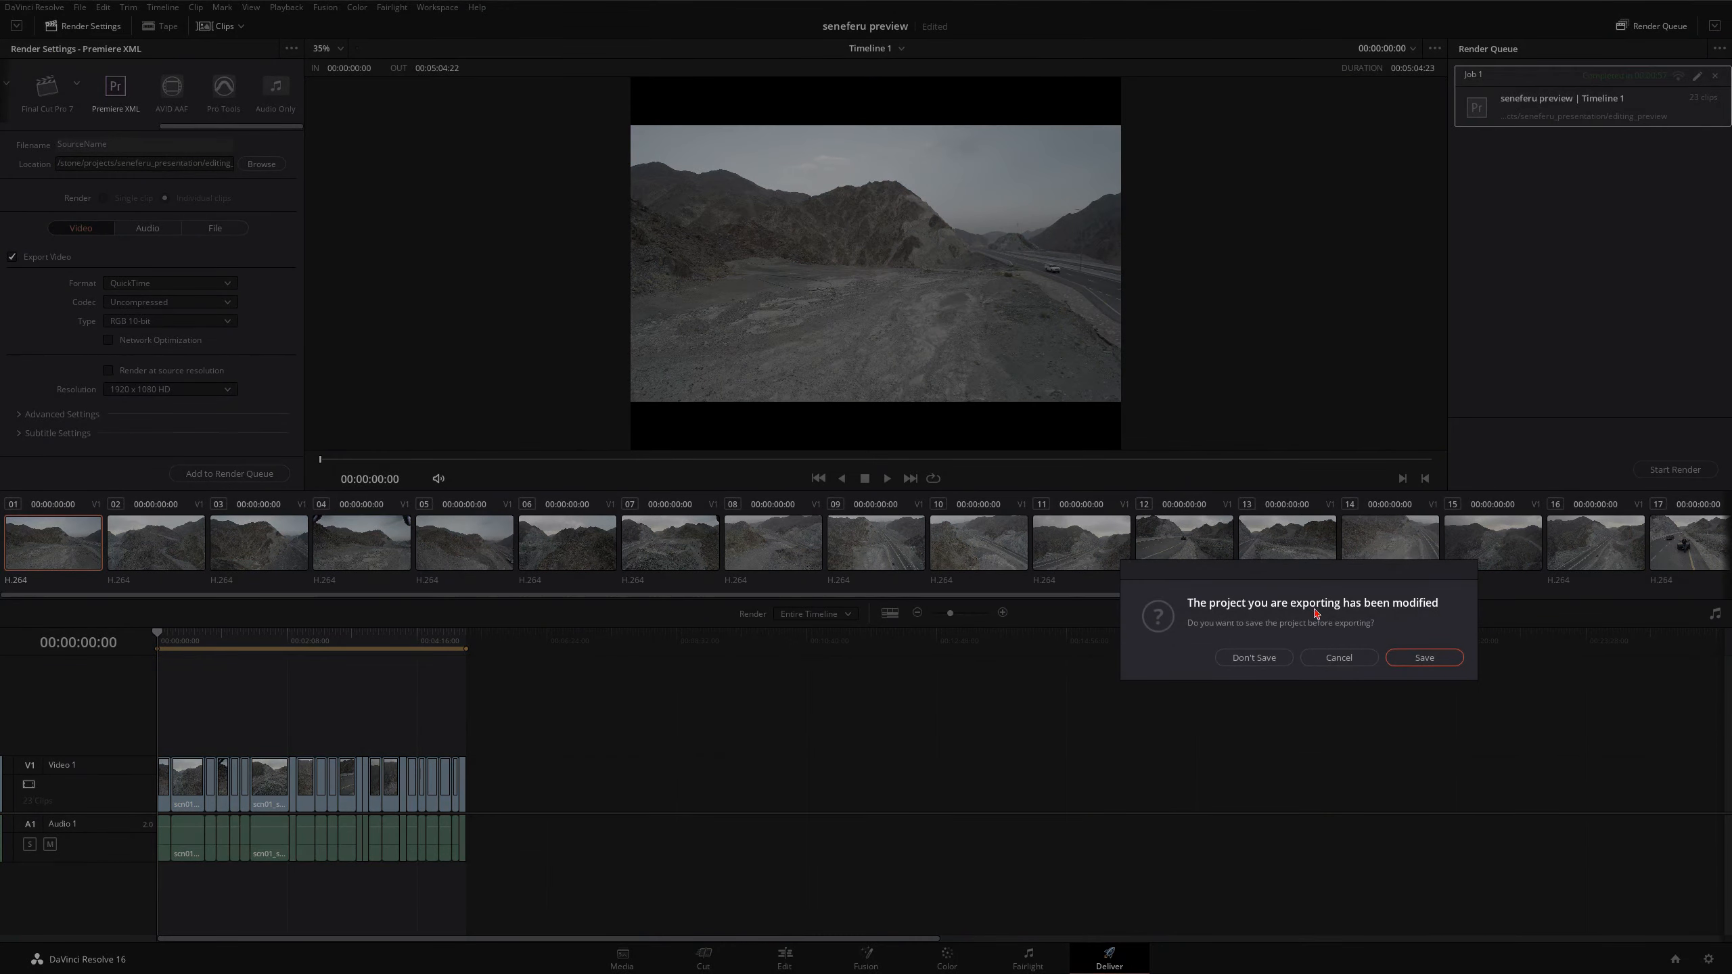
click(1423, 657)
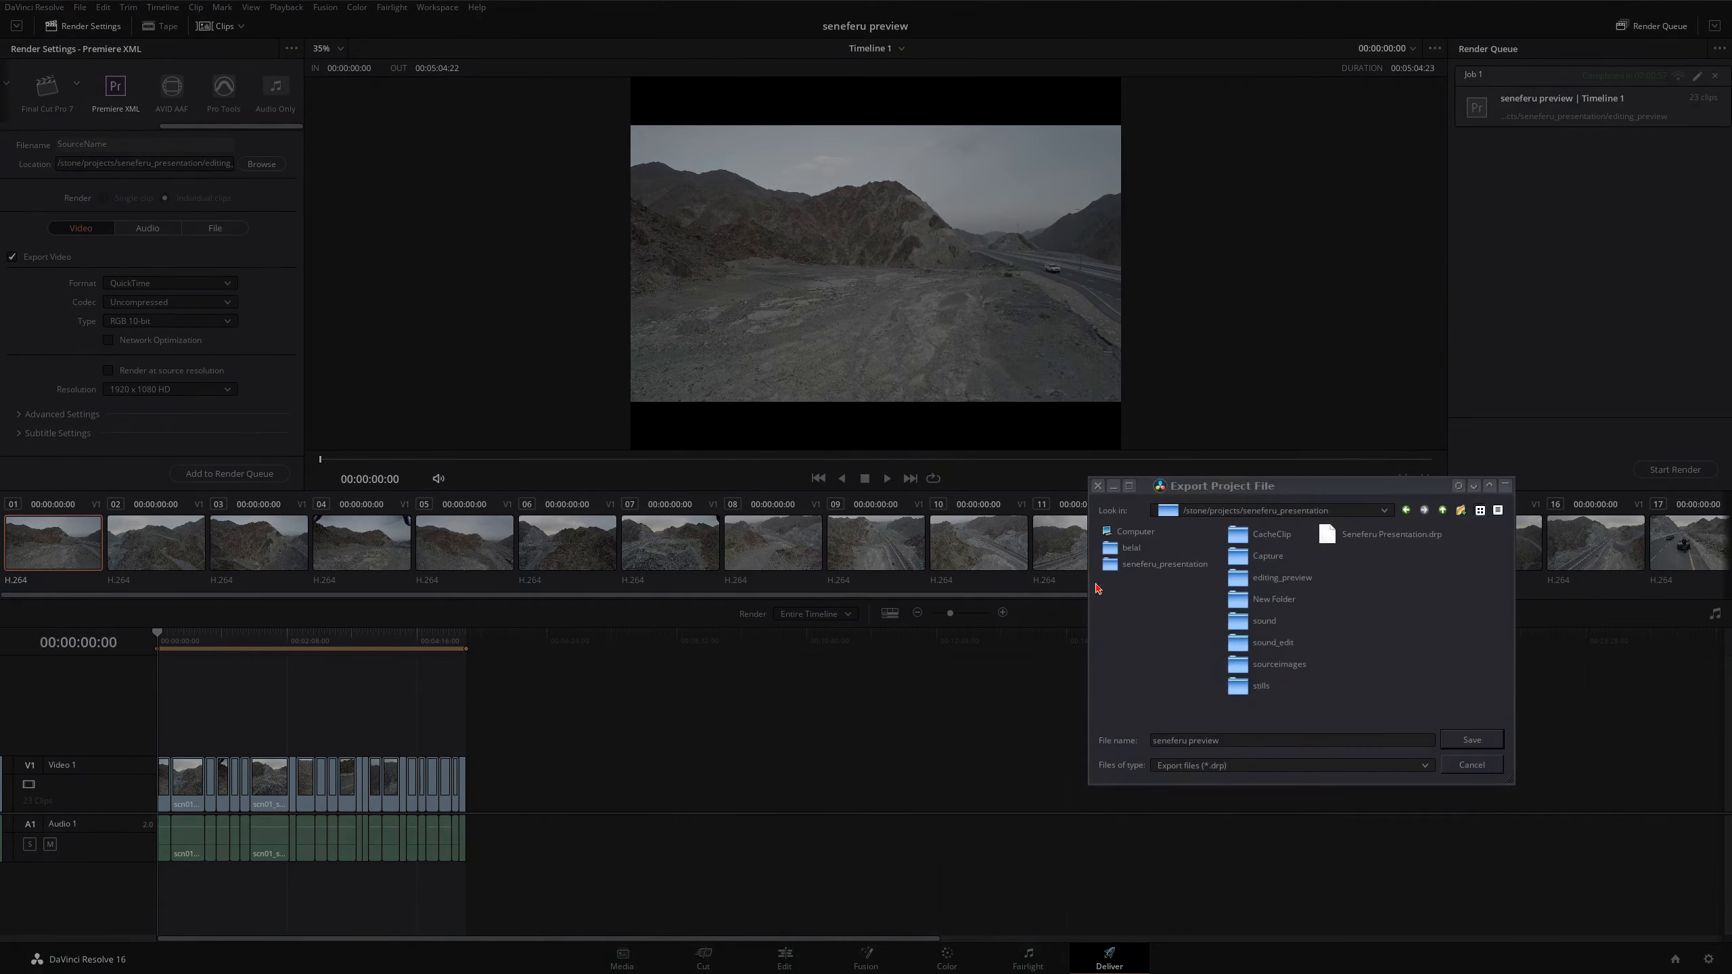
drag(1378, 487, 1186, 395)
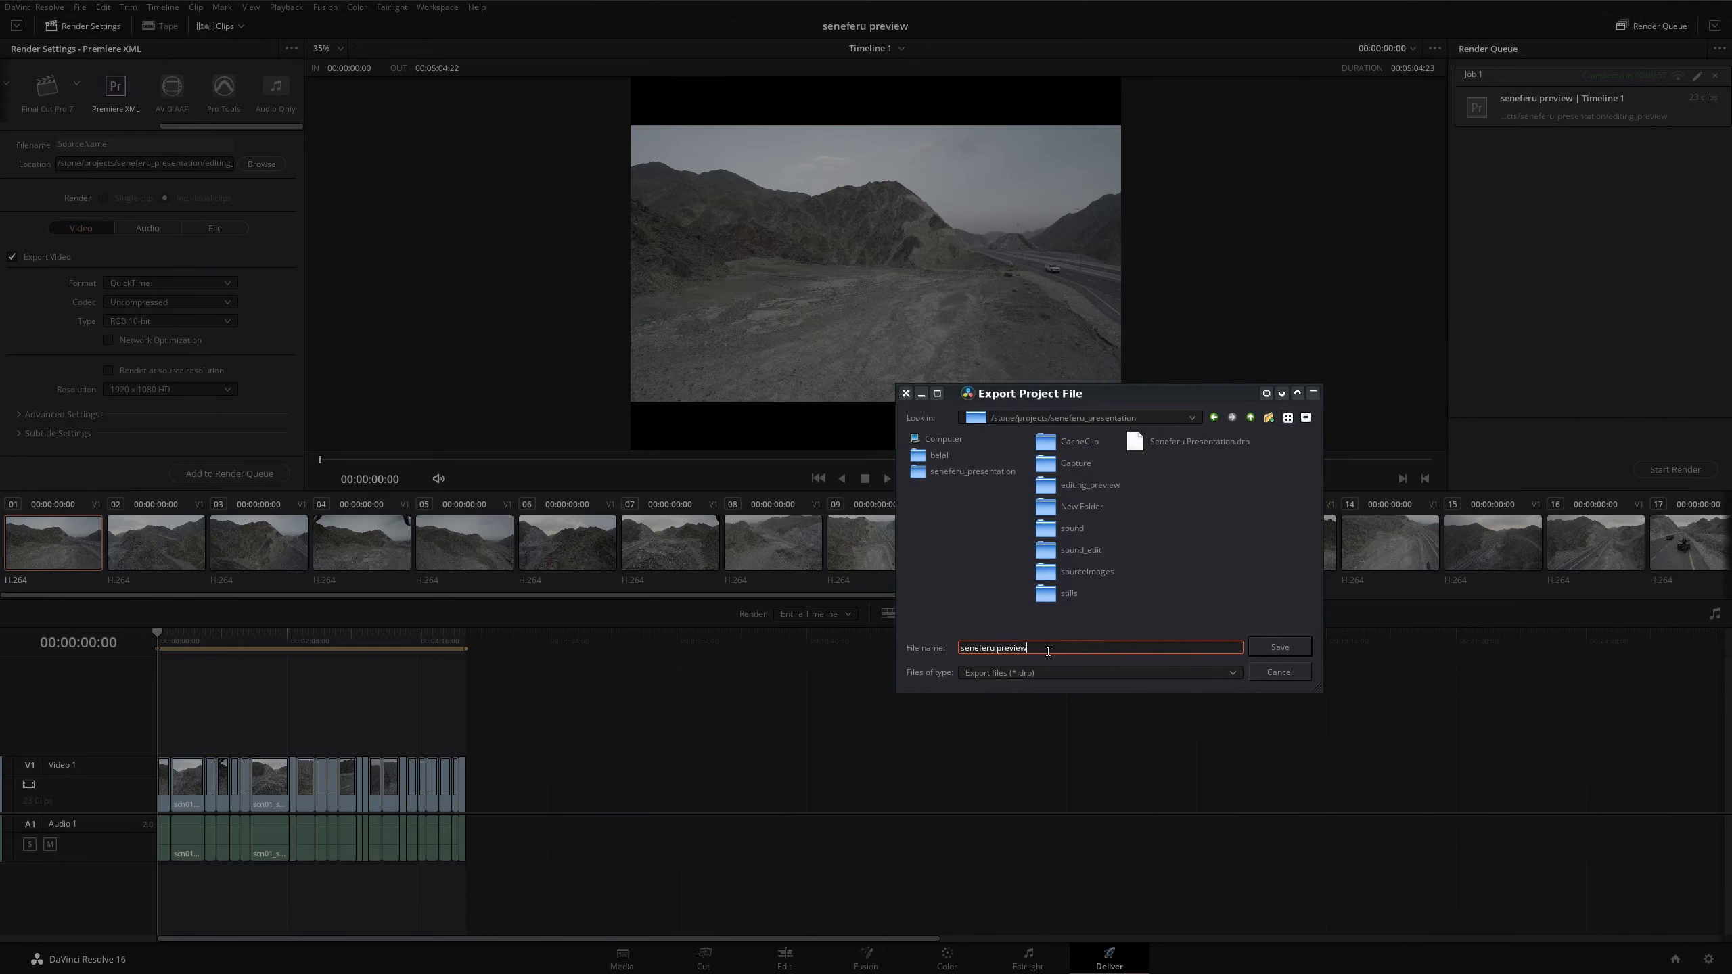
drag(1036, 650, 950, 652)
text(editing_pre)
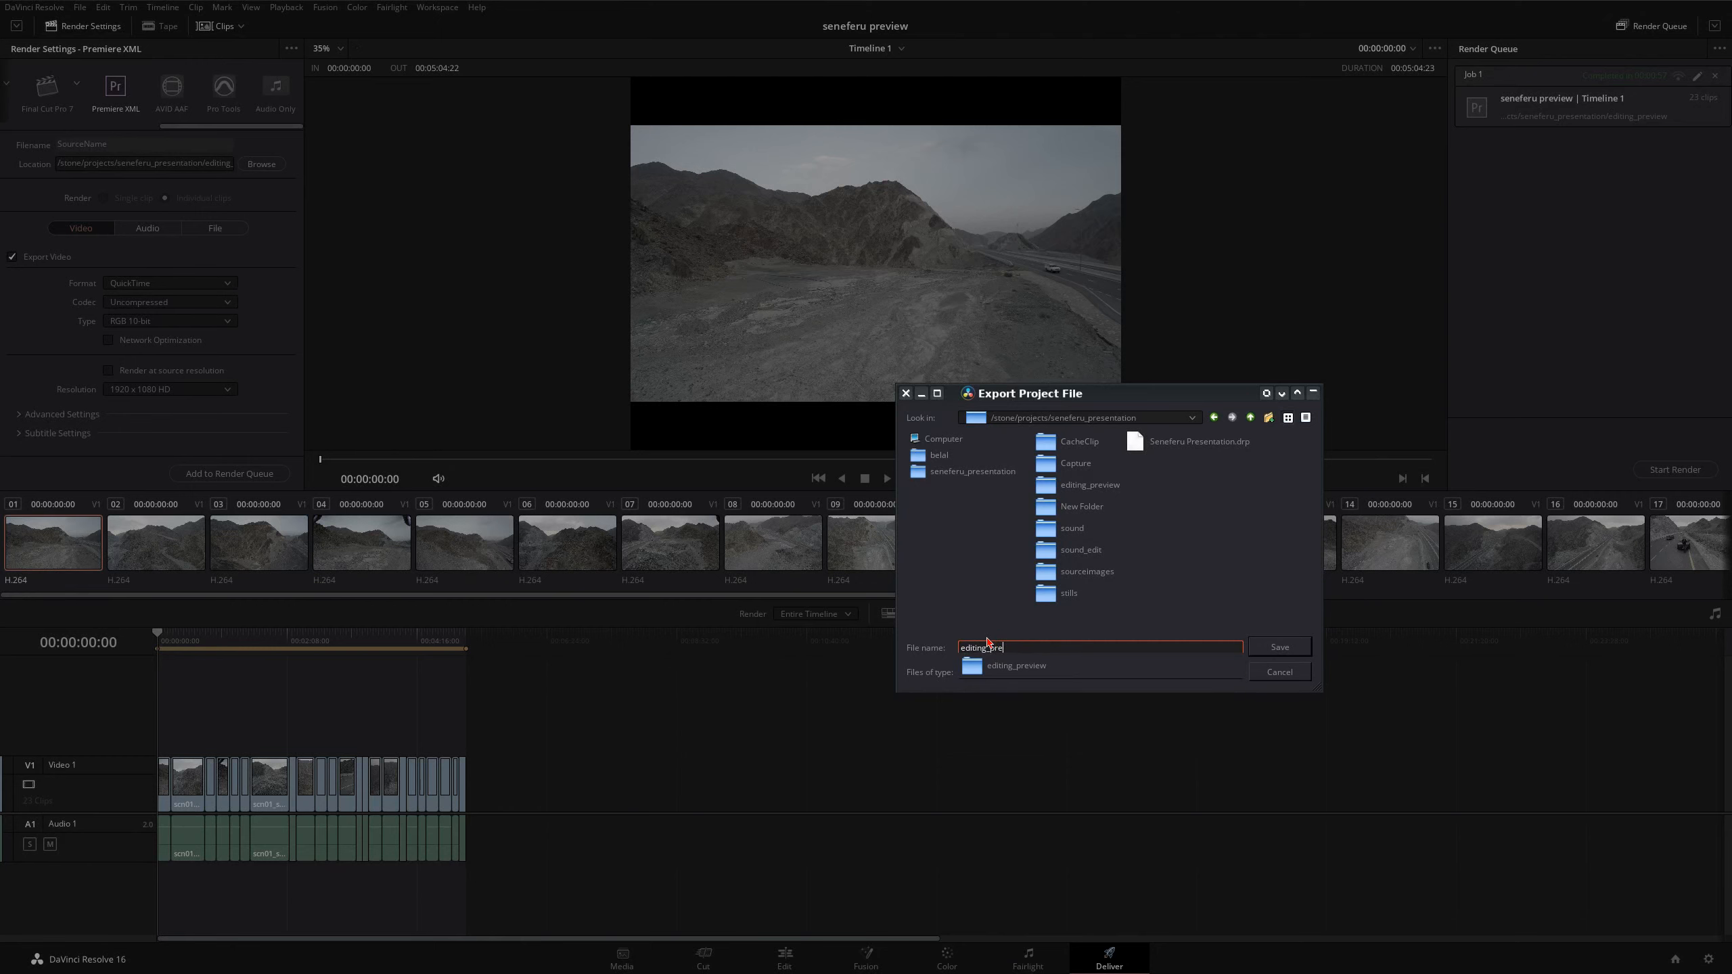
text(view)
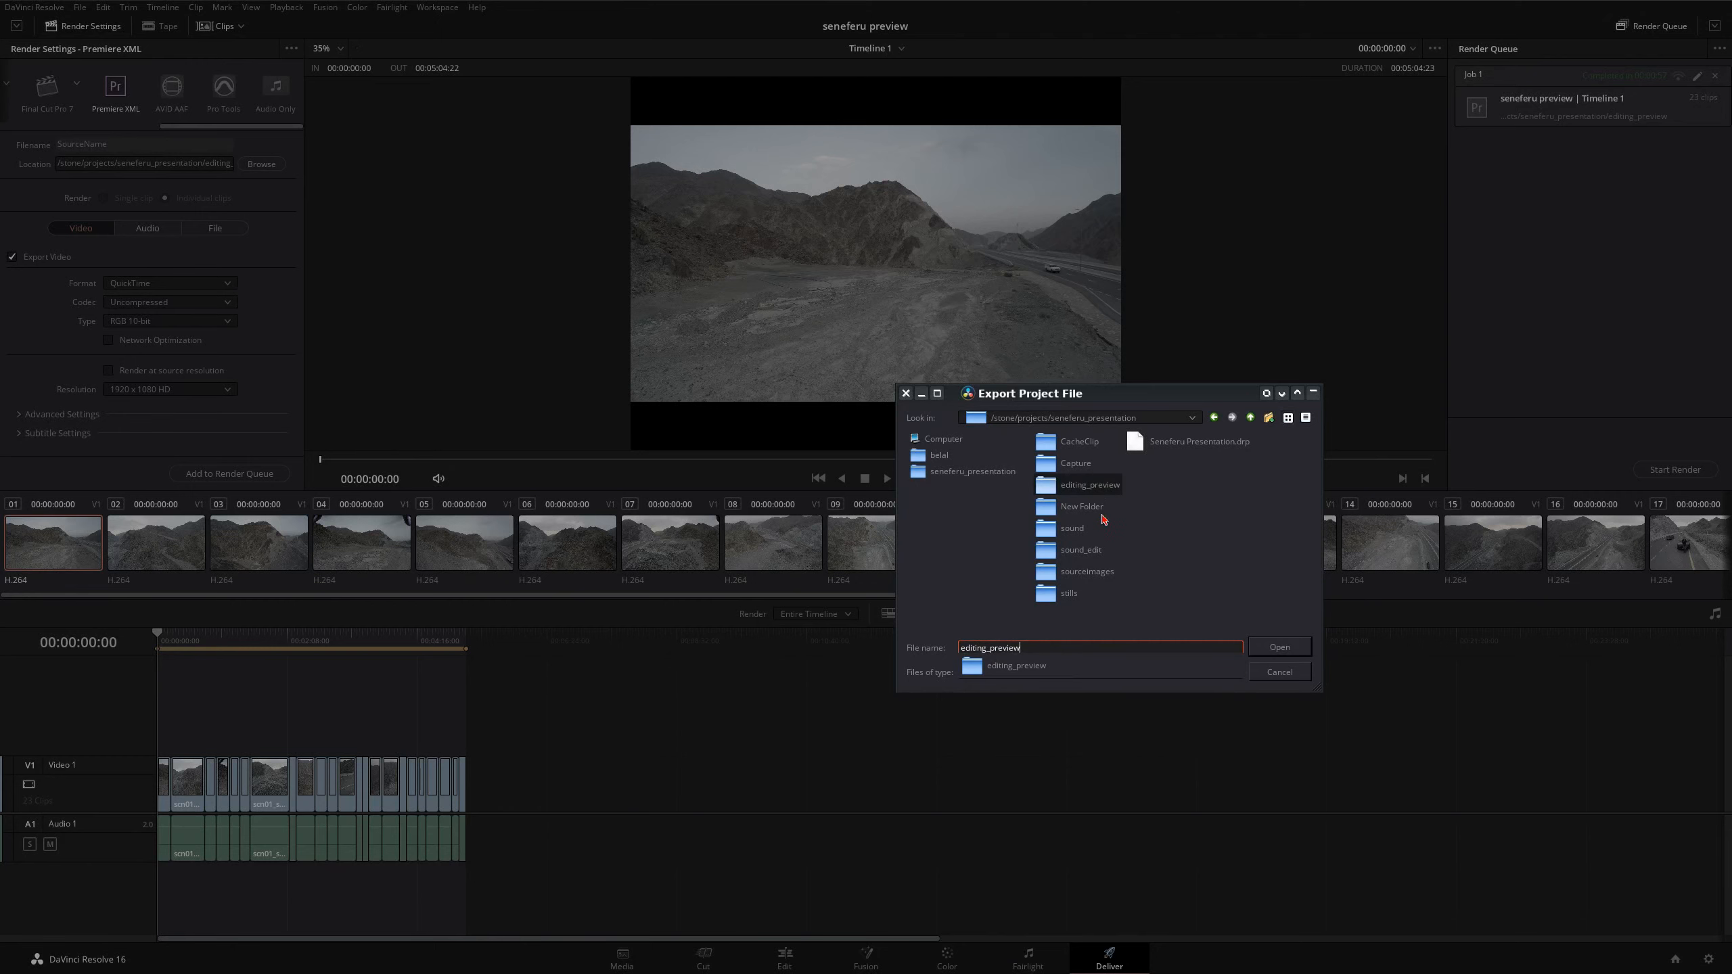
double_click(1107, 488)
click(1038, 649)
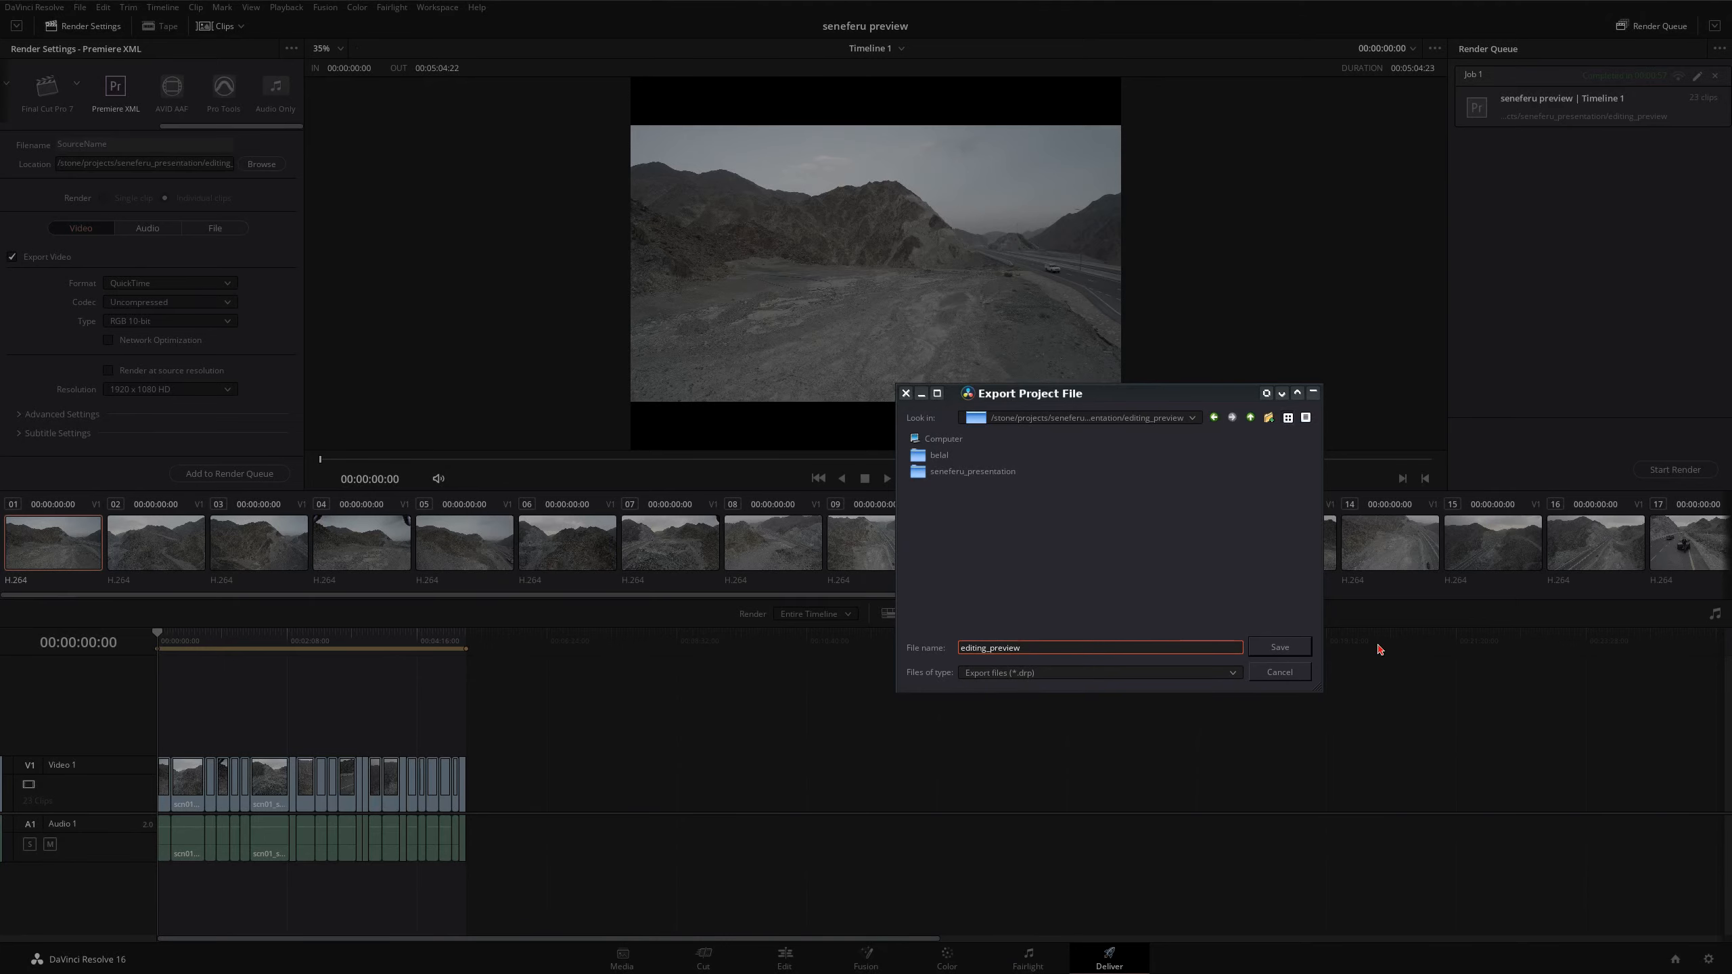
click(1292, 650)
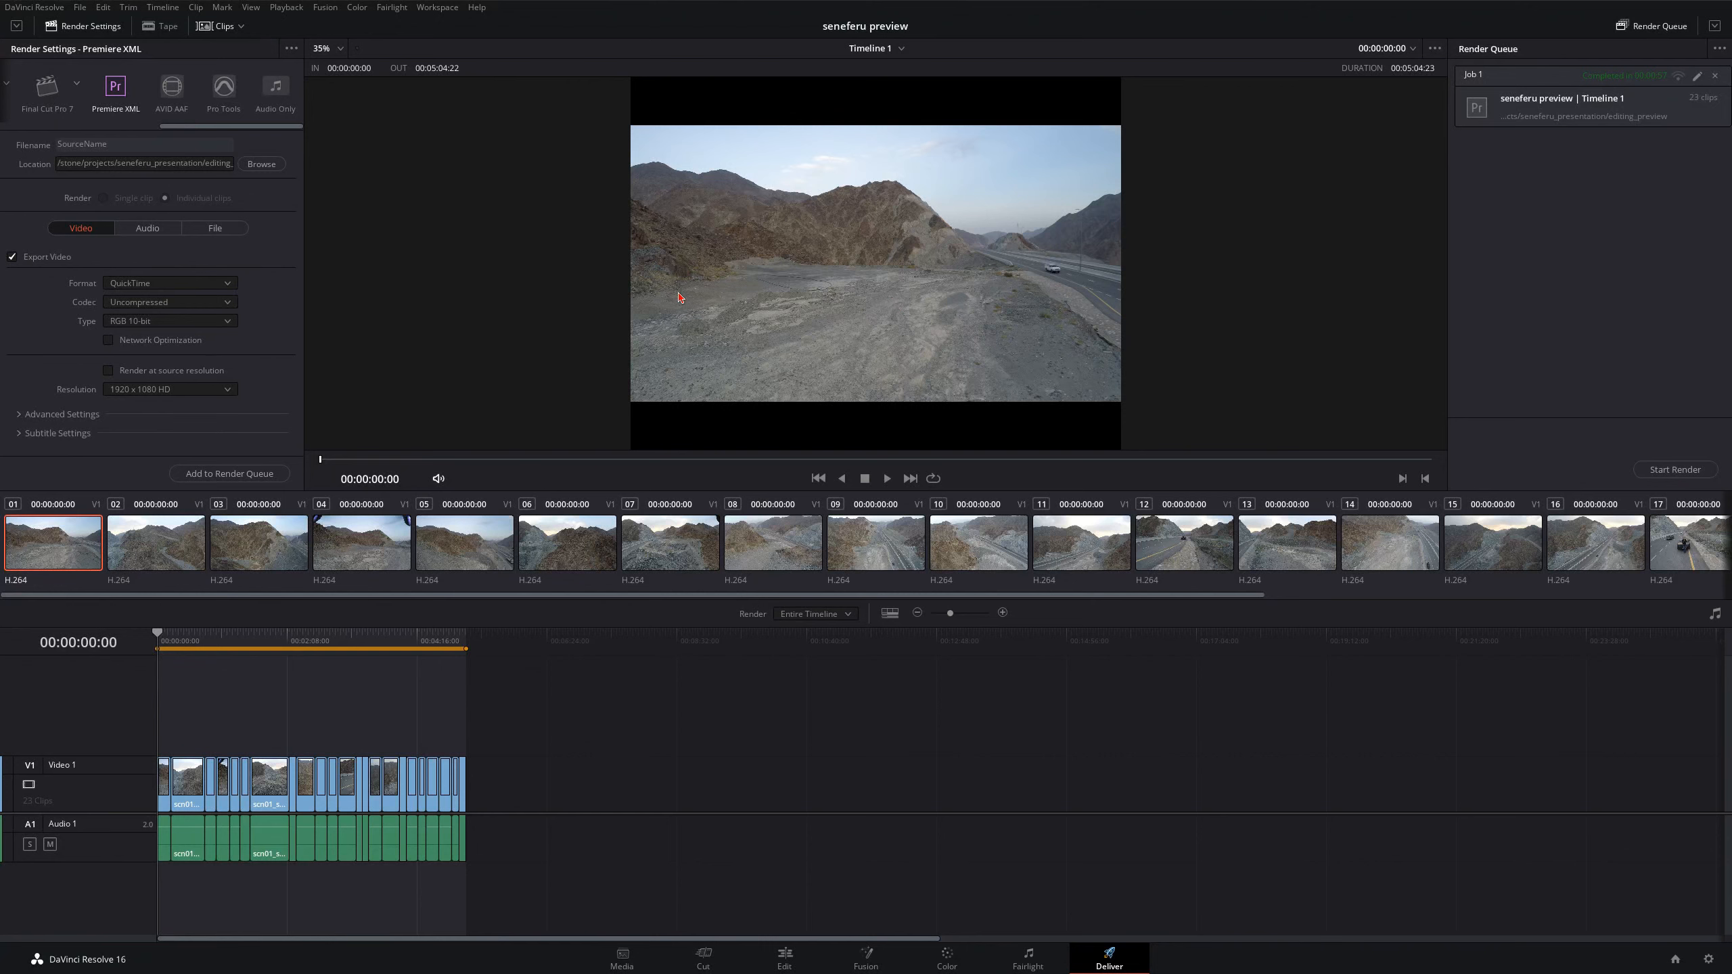
Step: Switch back to the Seneferu Production Manager, turn off the display of versions, and bring up the editing_preview folder in Konqueror beside it
key(super+d)
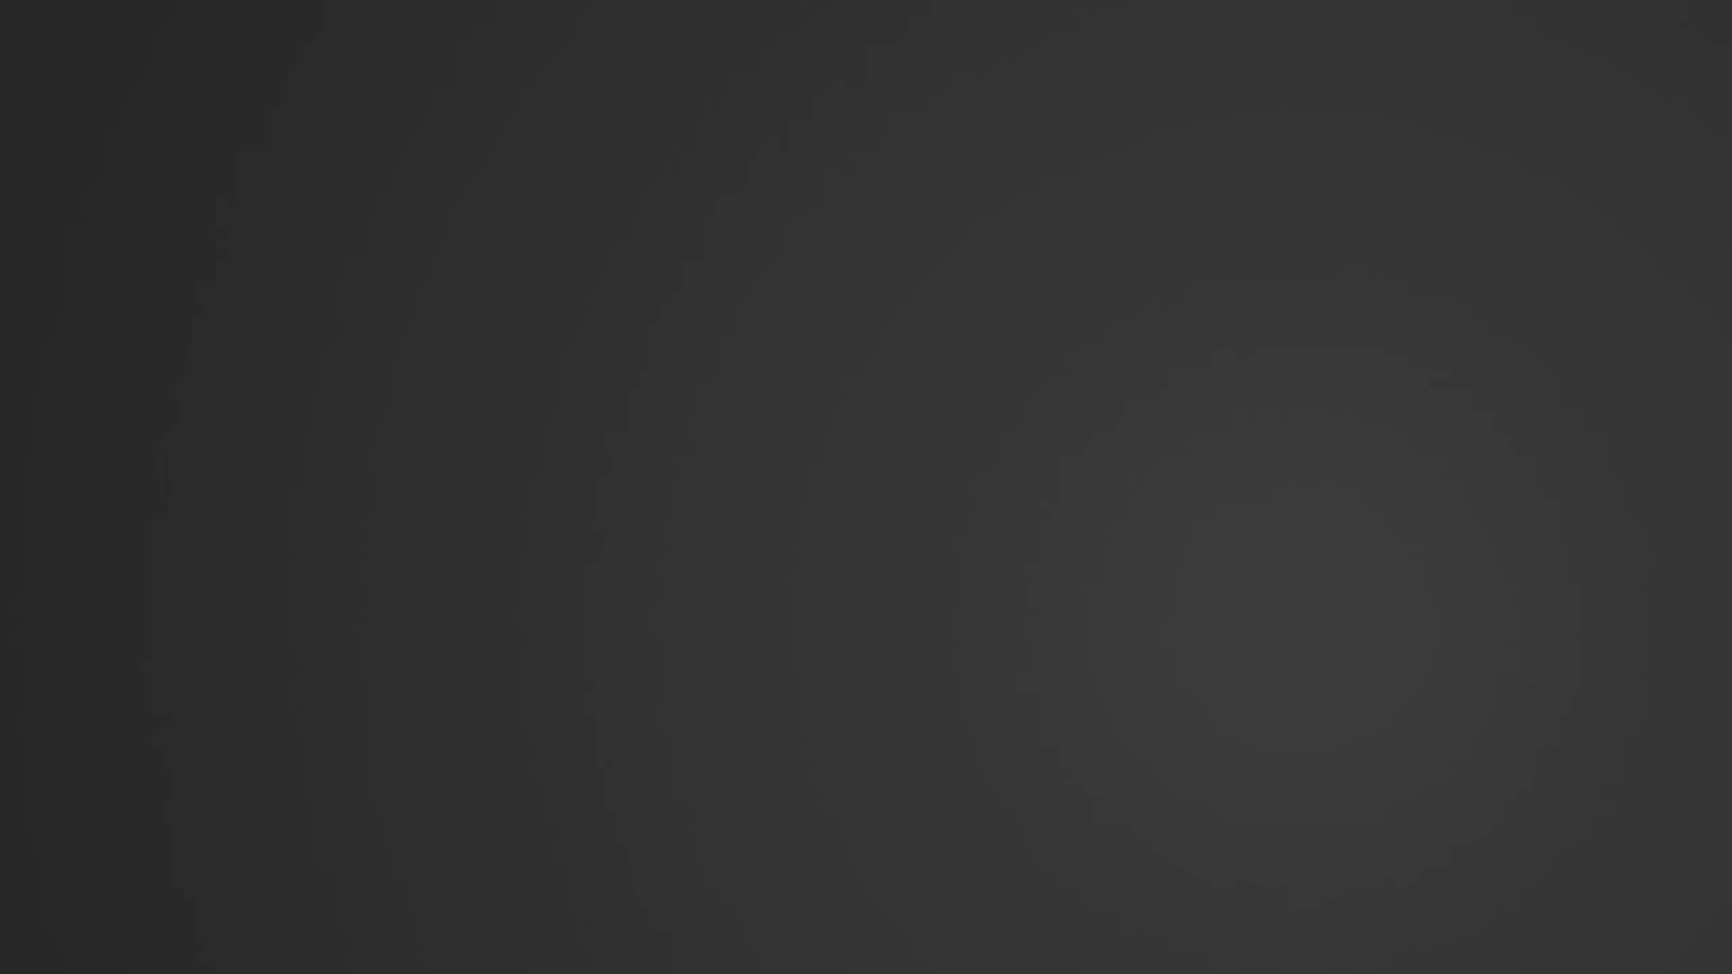
key(alt+Tab)
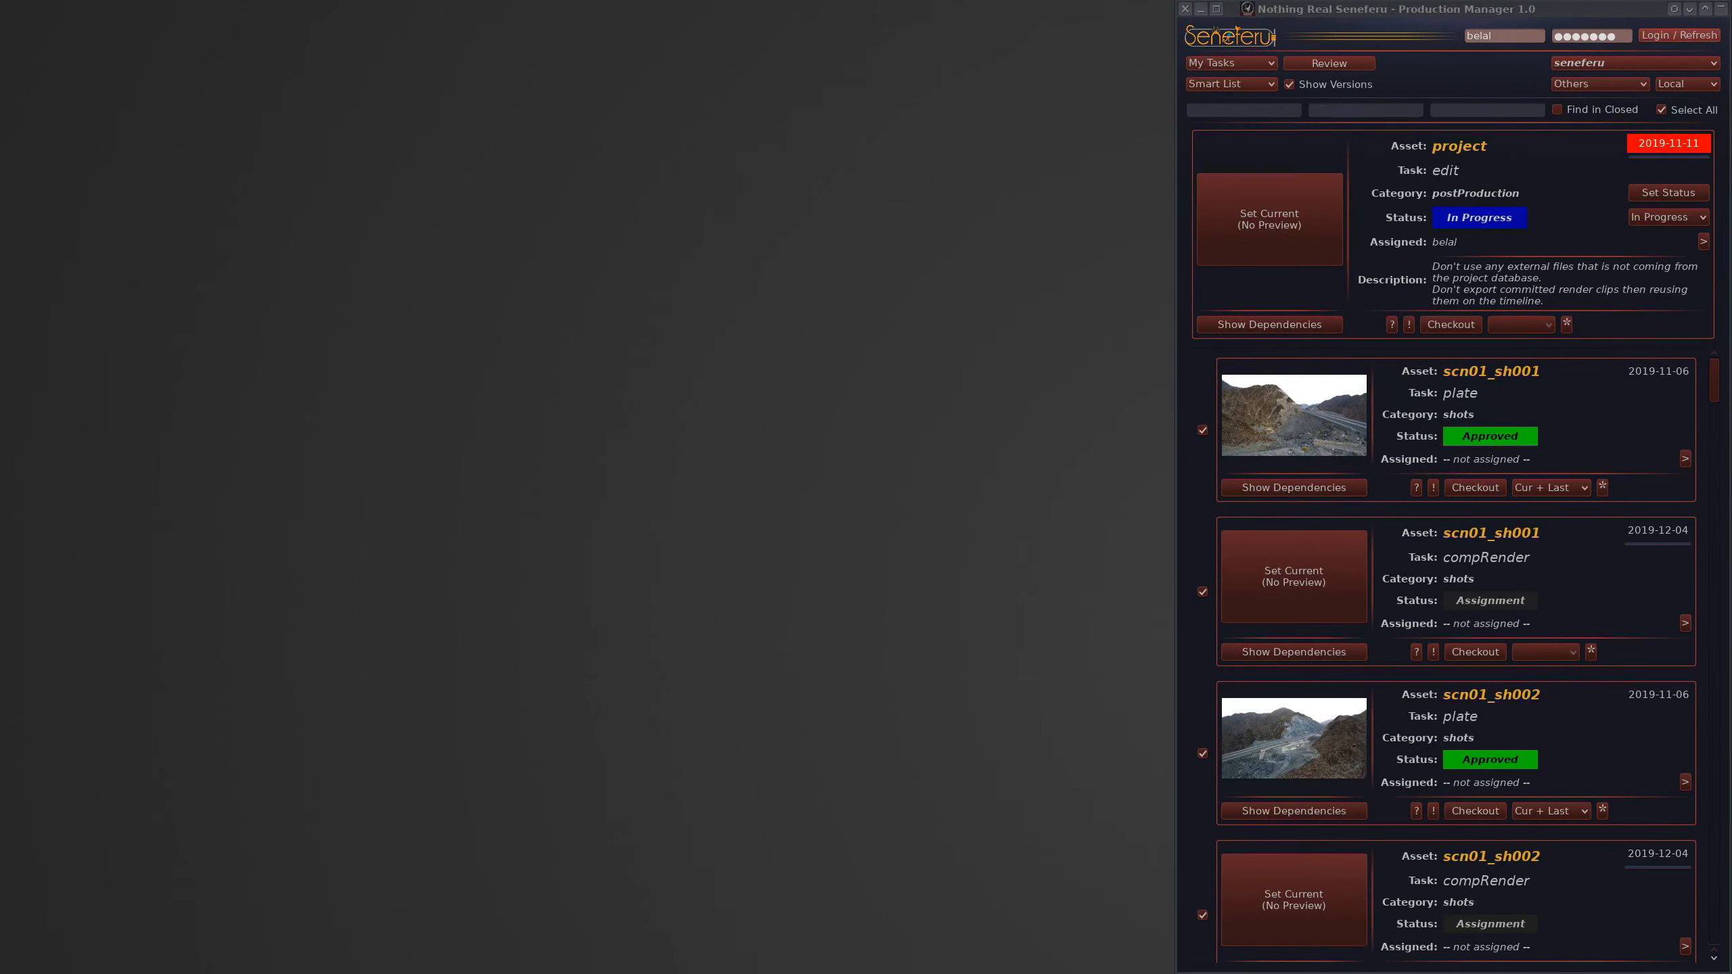
click(1288, 85)
drag(1731, 512, 666, 373)
click(527, 558)
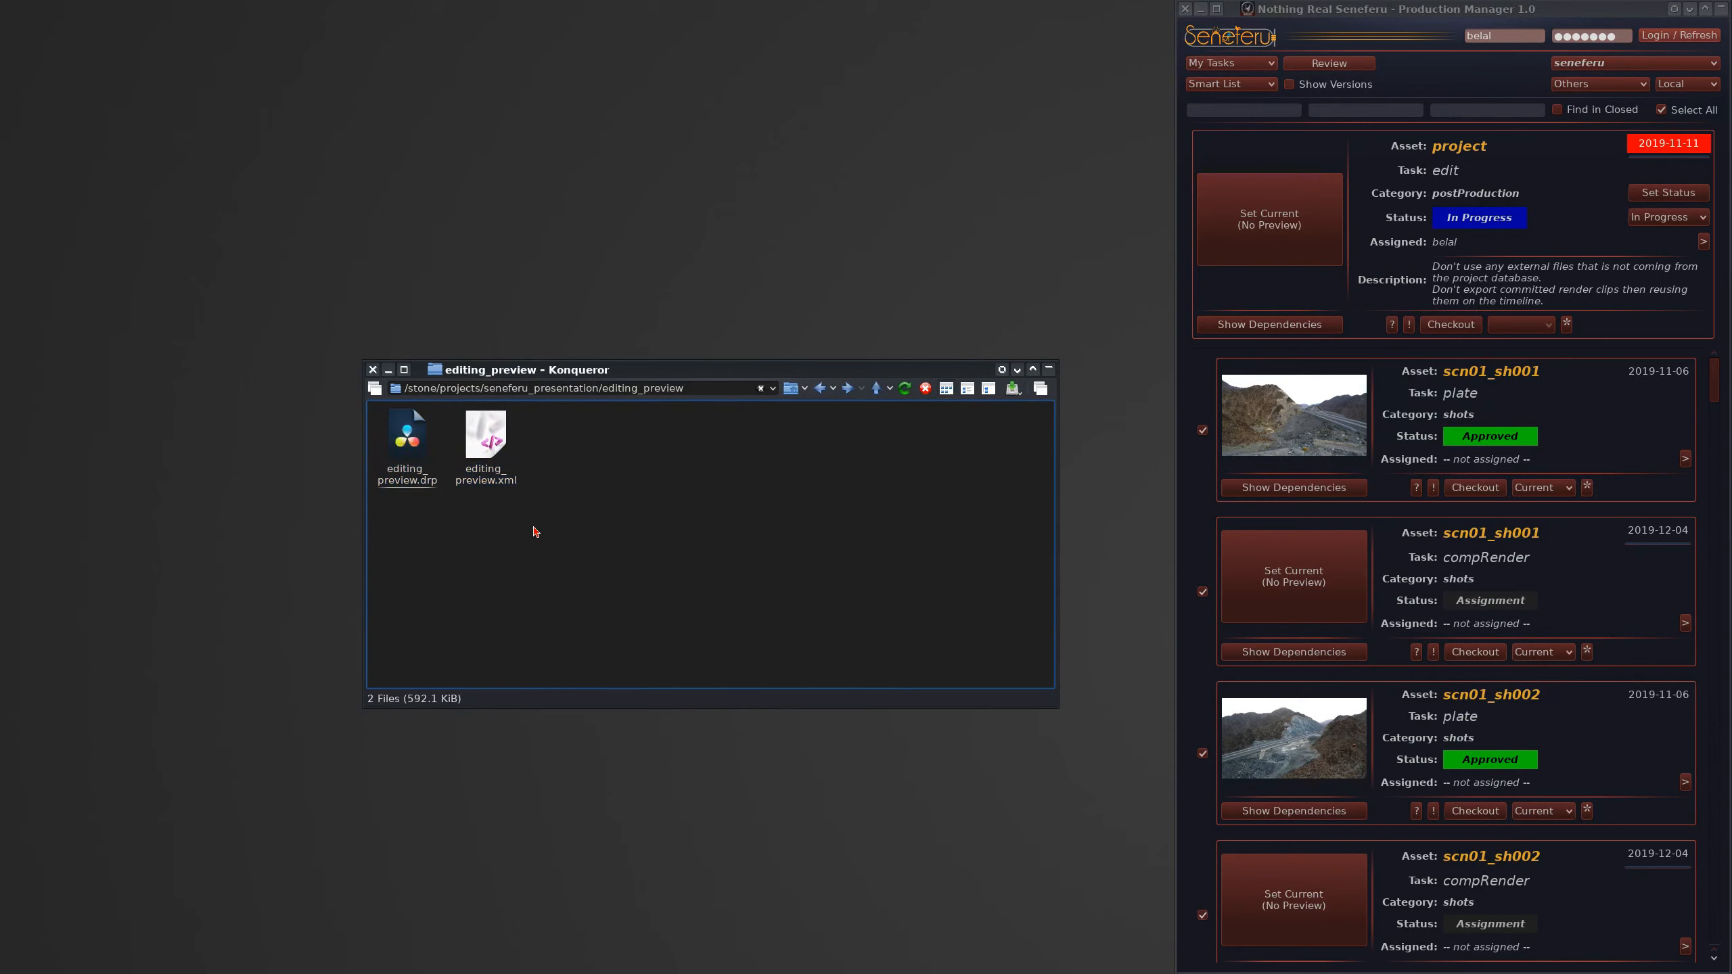
Step: Check in editing_preview.drp and editing_preview.xml to the project's edit task as a new version, and close the source folder
drag(544, 560, 1280, 215)
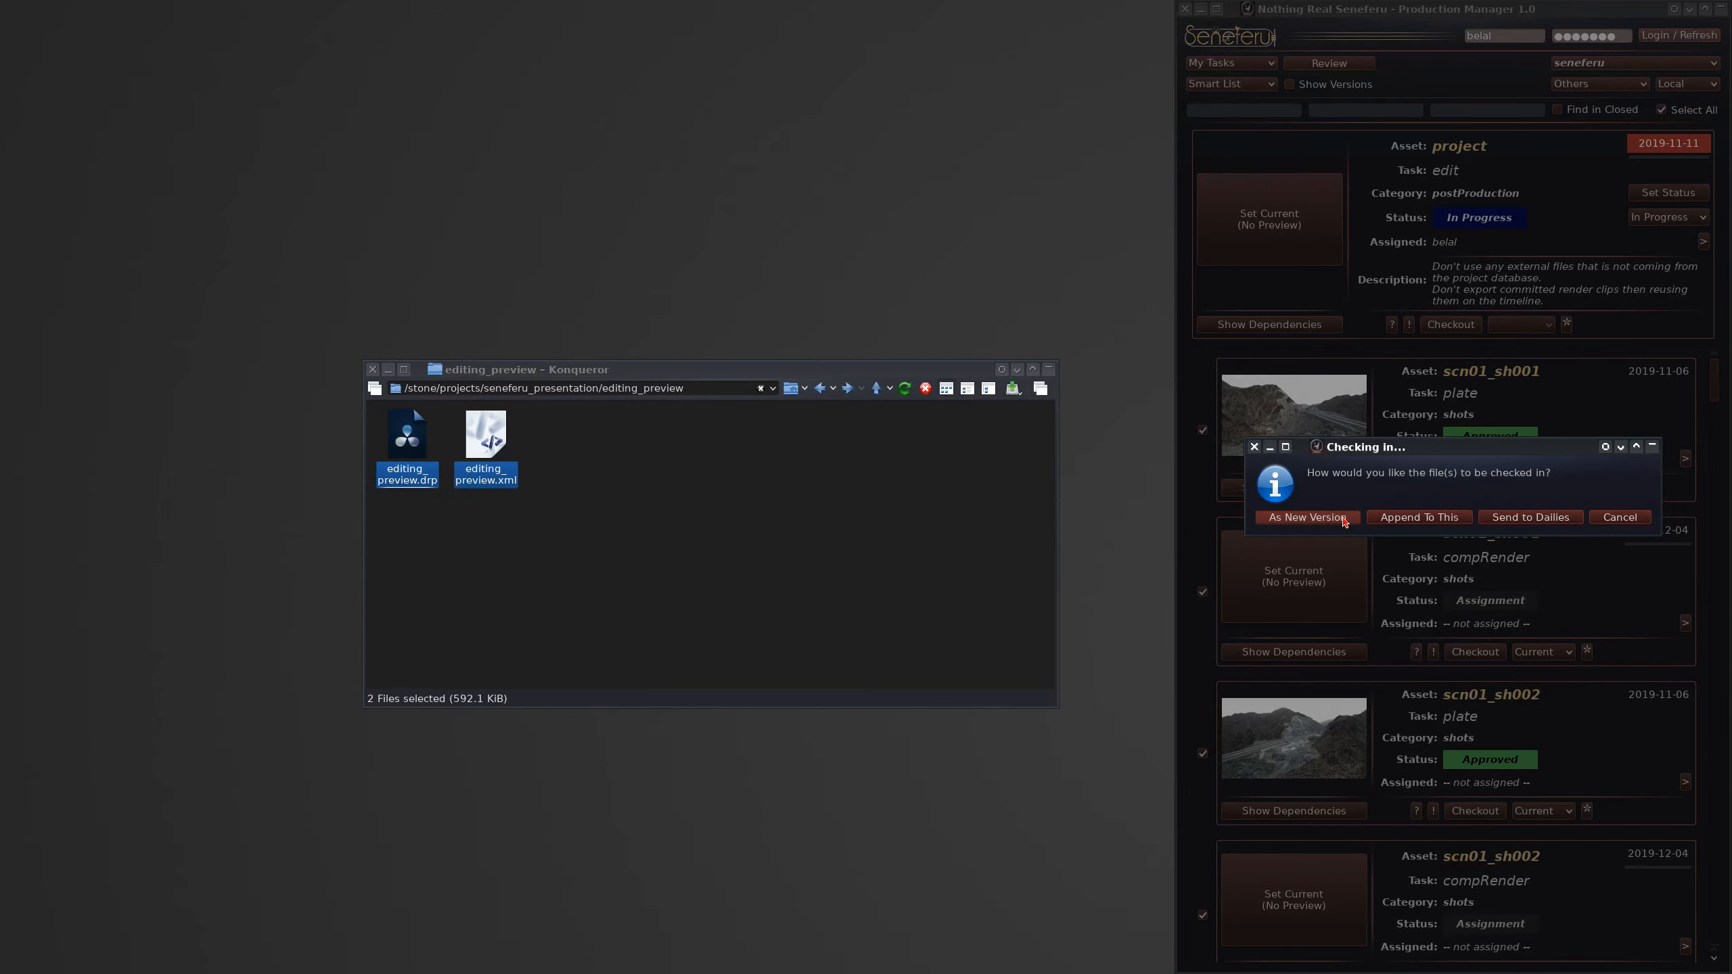
click(1341, 518)
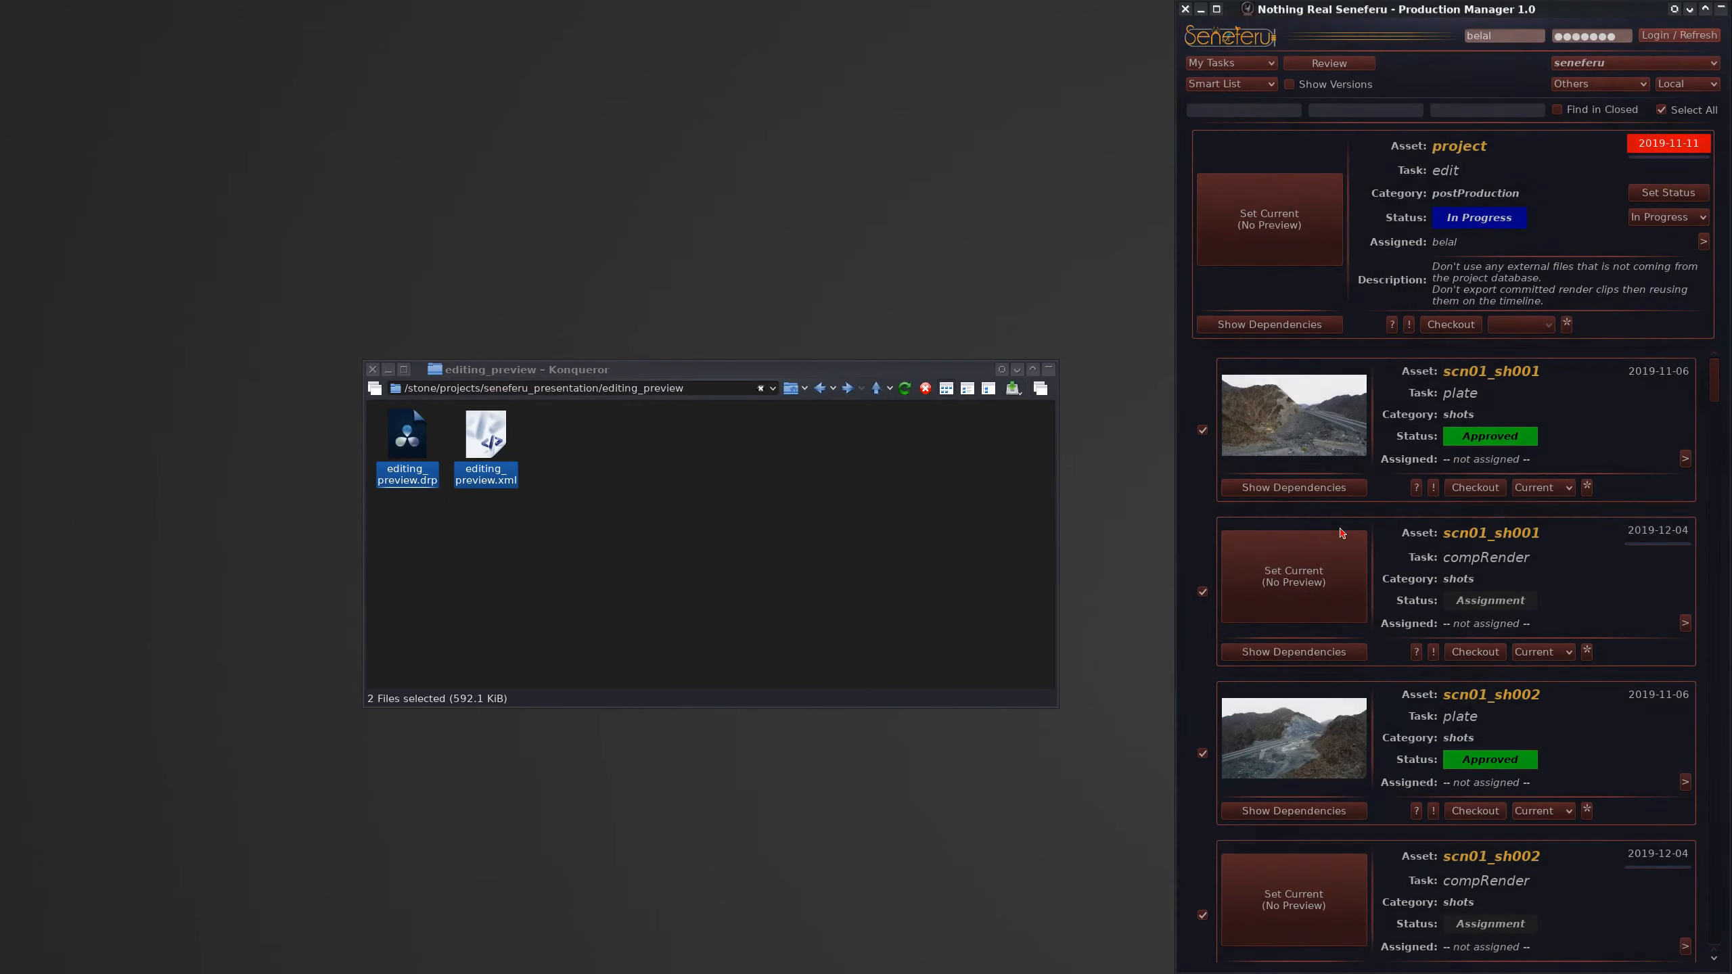
click(373, 371)
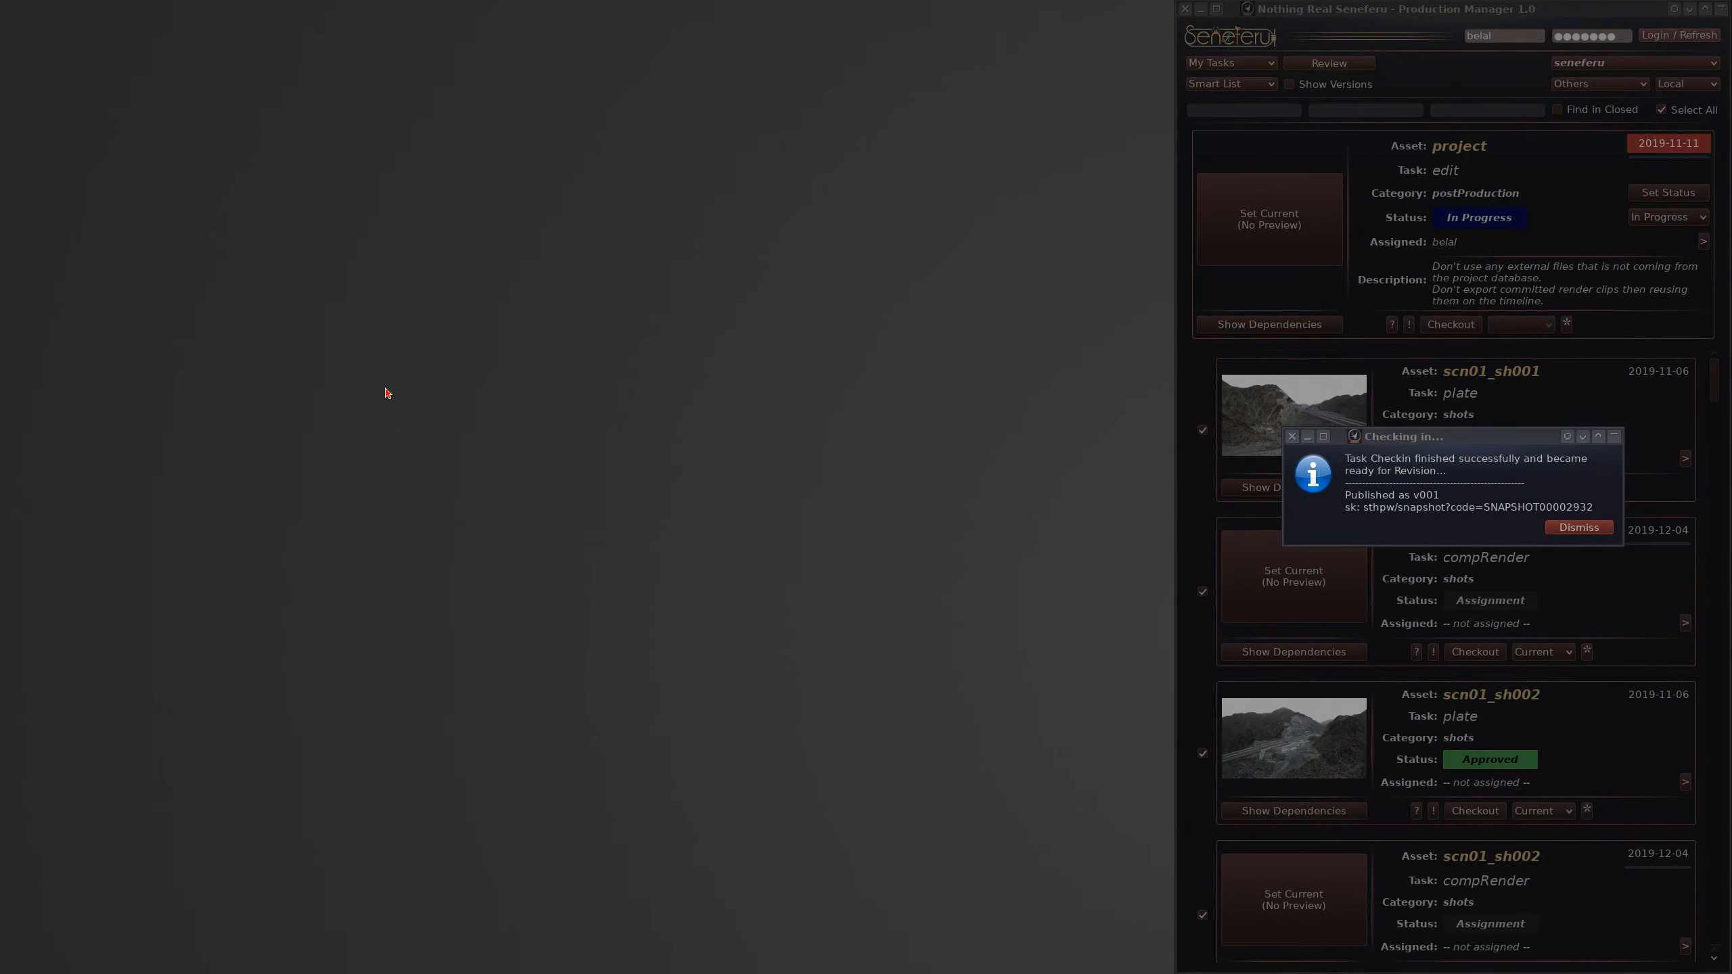
click(1576, 527)
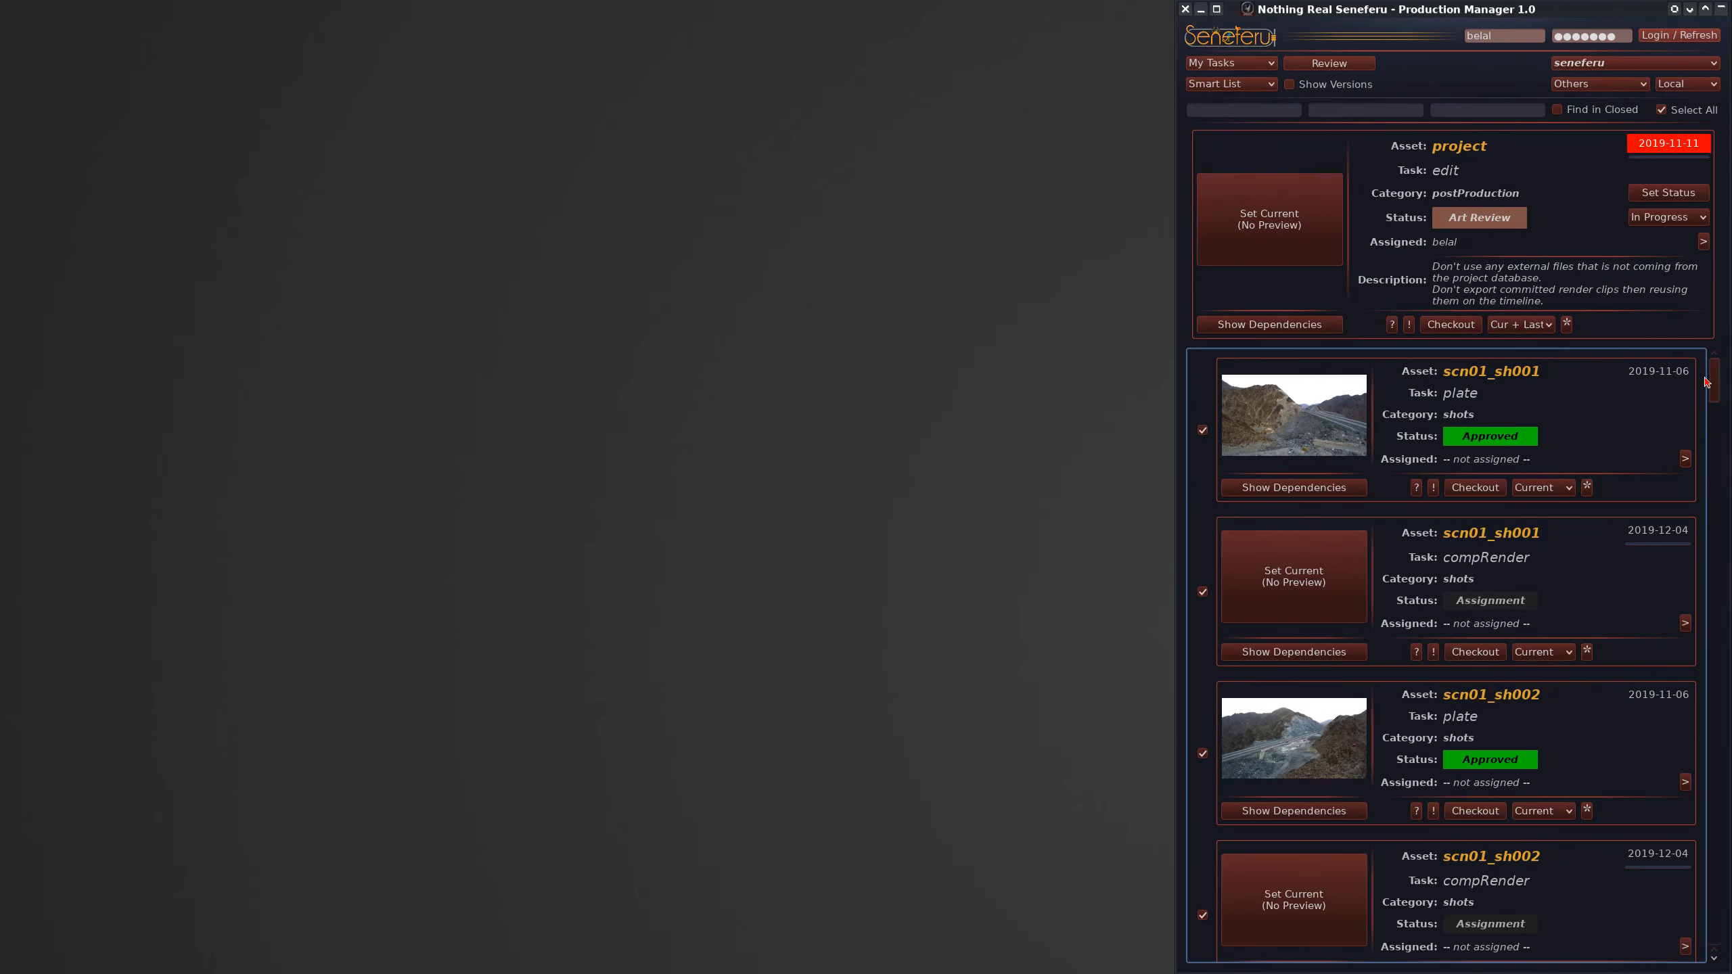
Step: Check out the edit task to inspect the published files in its v001 folder, and close that folder
drag(1713, 379, 1712, 344)
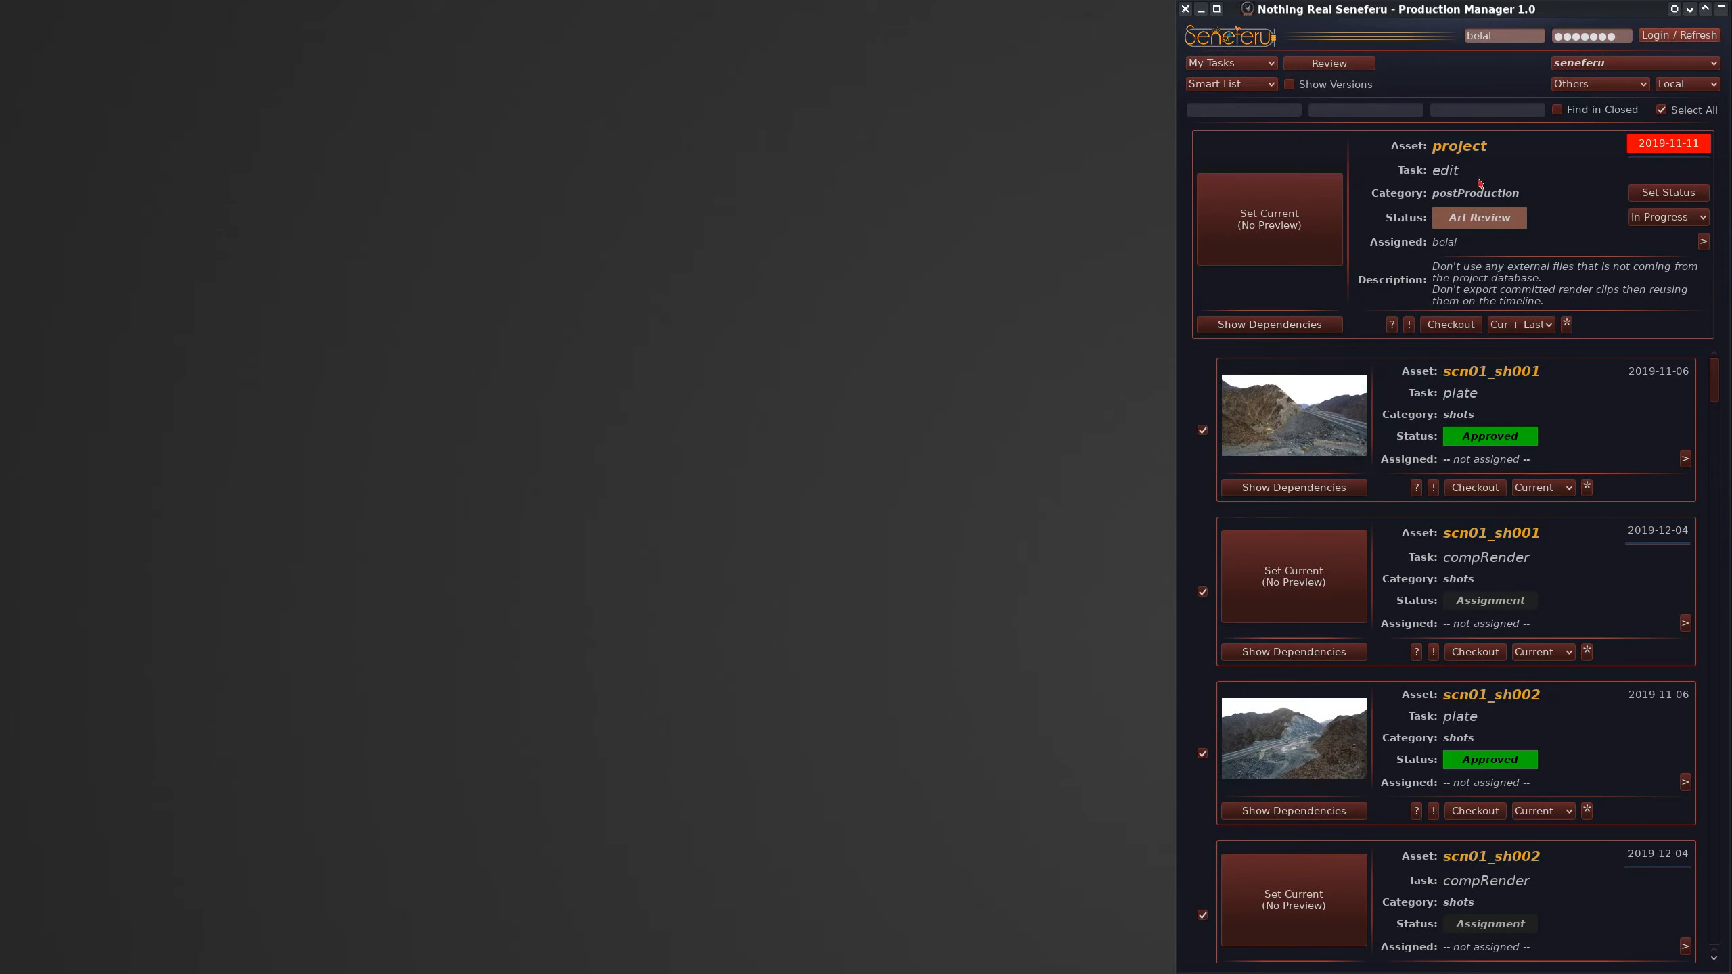
click(1463, 329)
click(1463, 329)
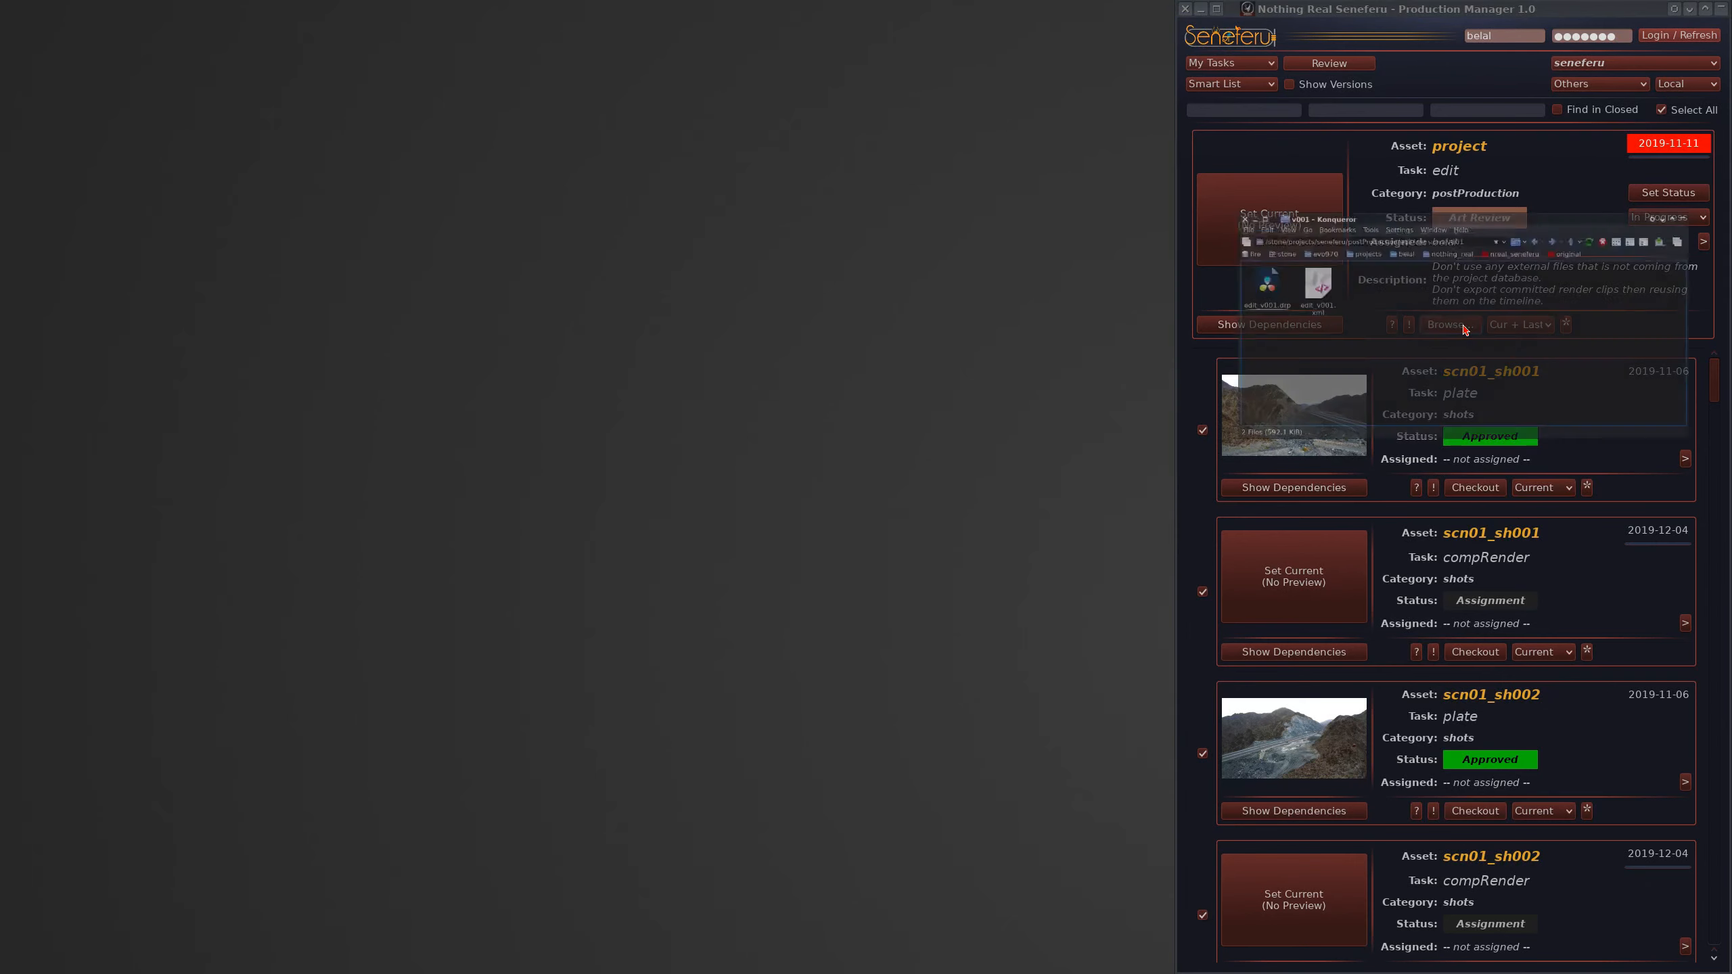
drag(1366, 163, 609, 312)
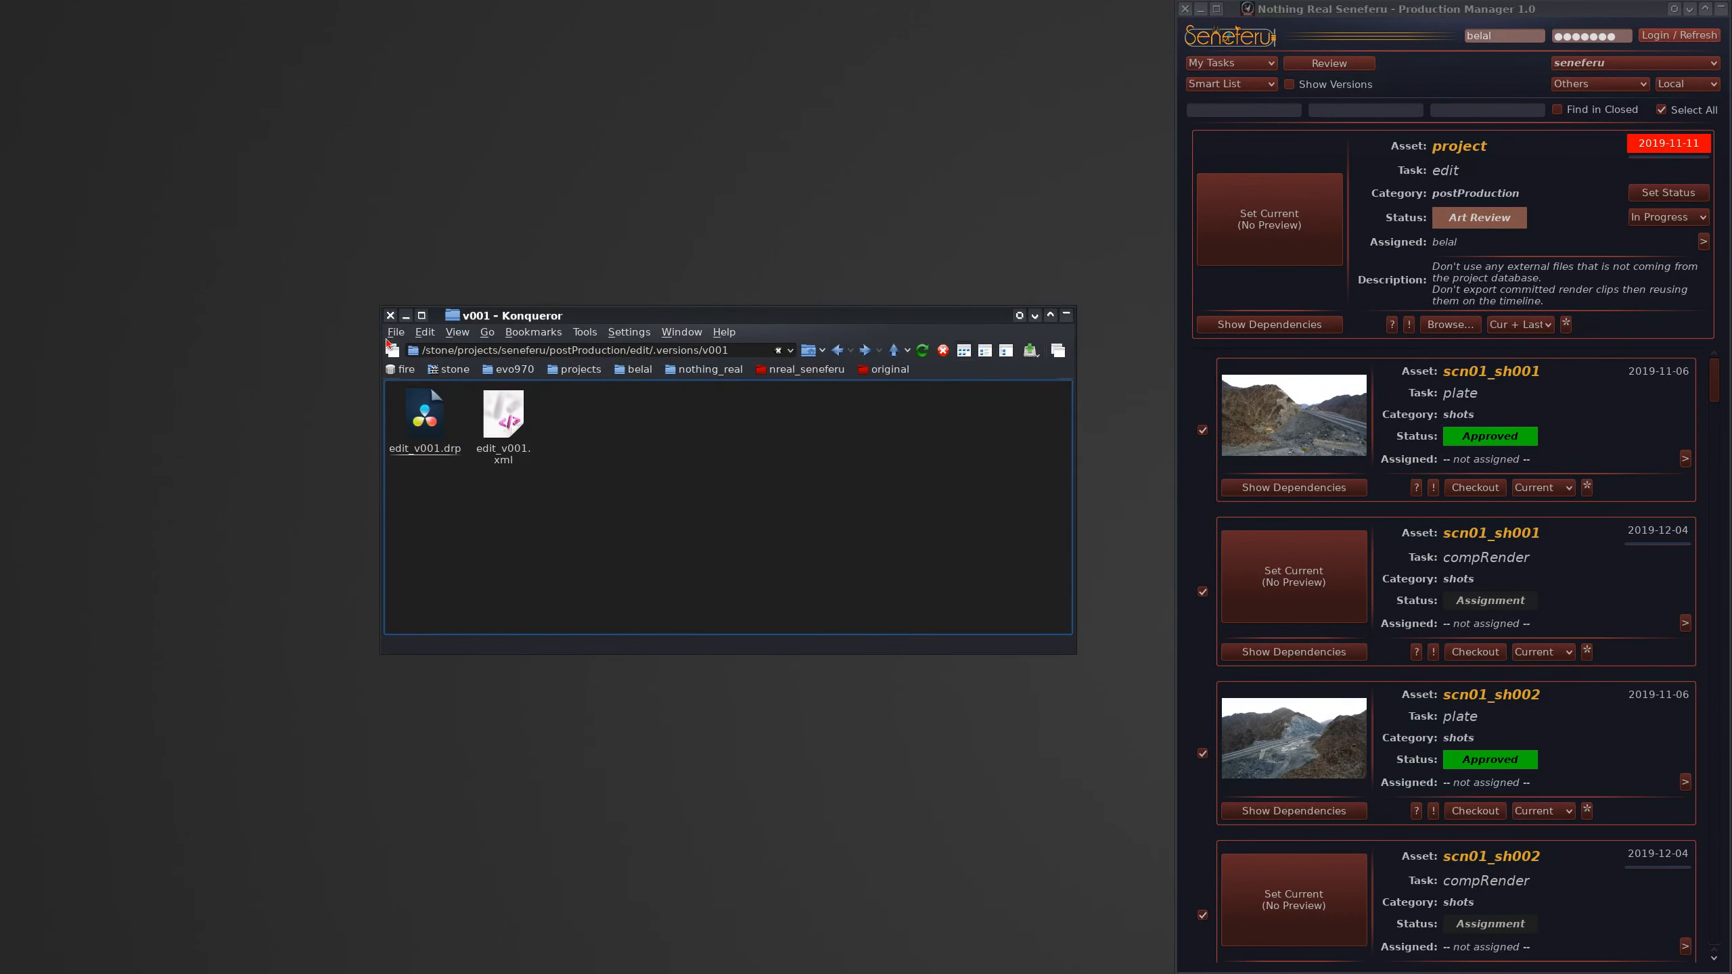
click(387, 315)
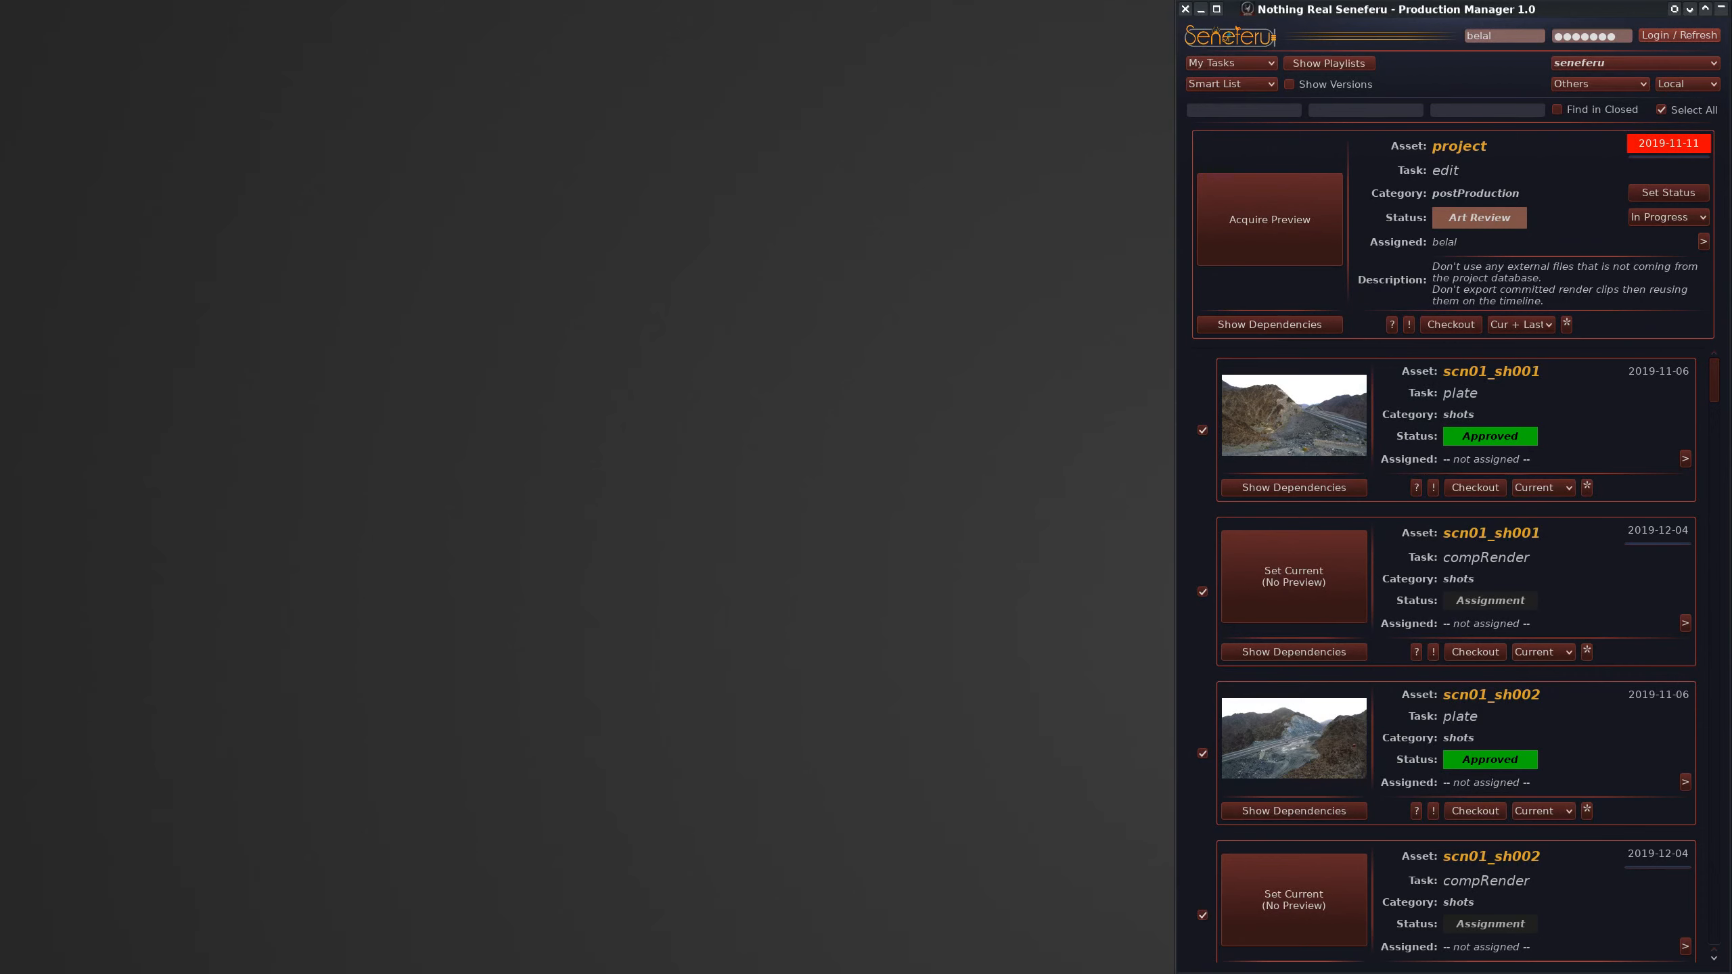
Step: Set the edit task's status to In Progress and arrange NukeStudio and Nuke Task Control beside the production manager
drag(879, 1, 1730, 948)
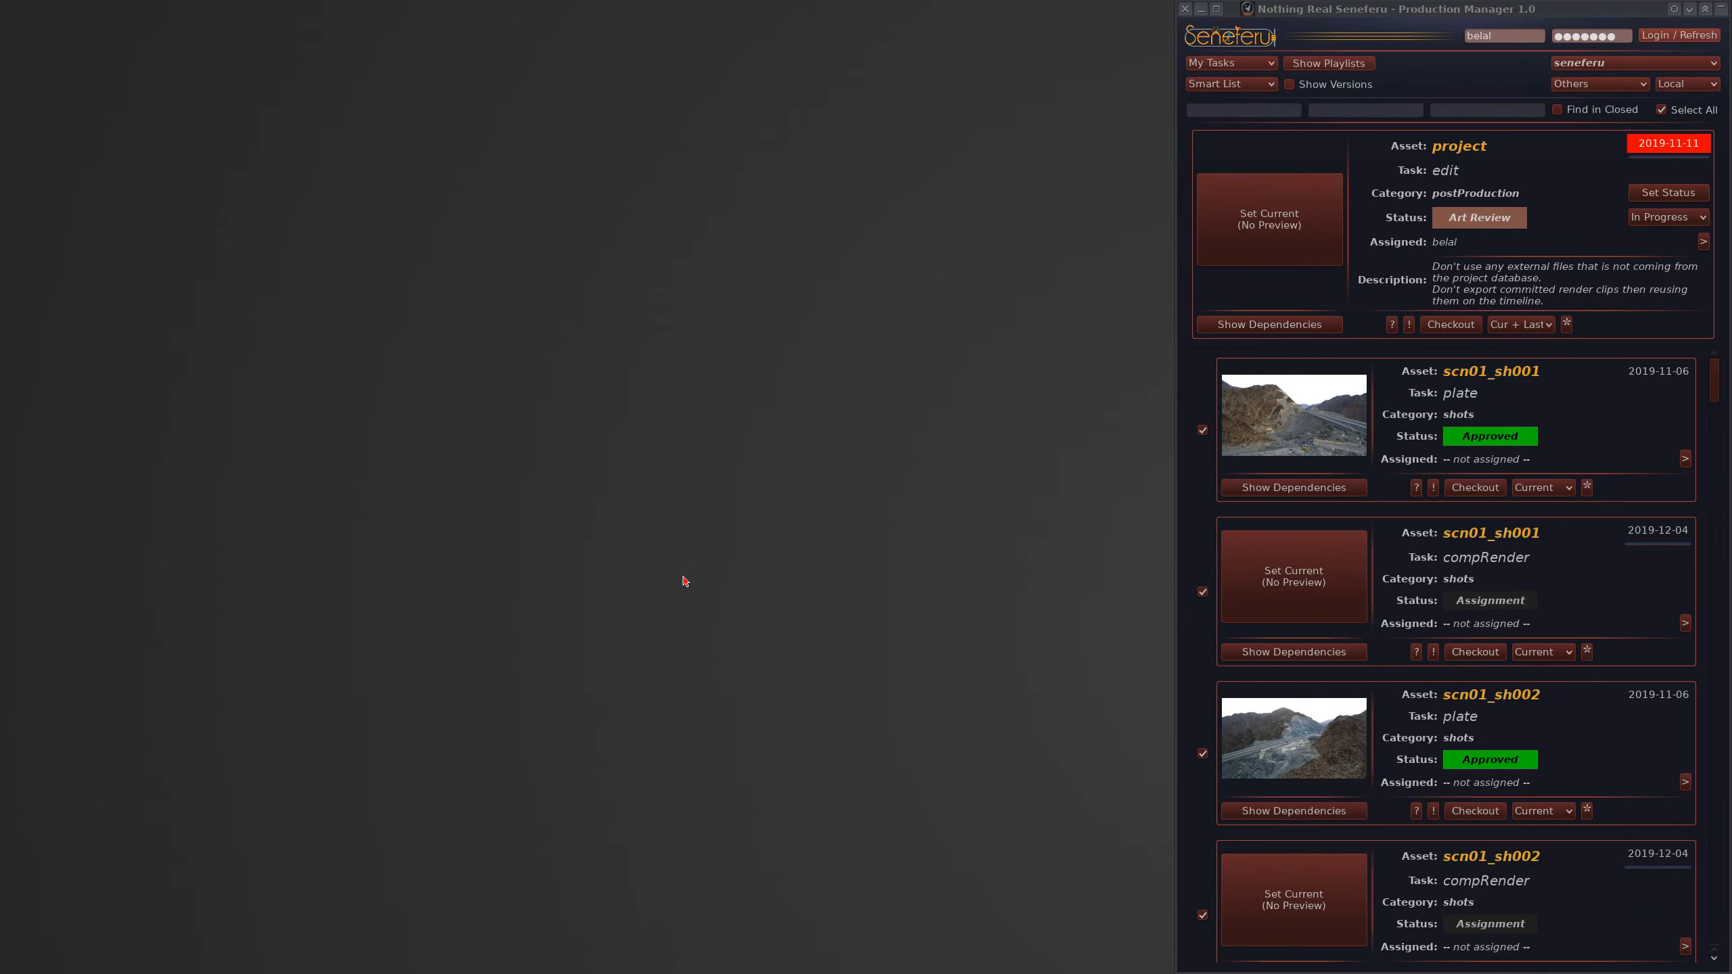
click(1670, 194)
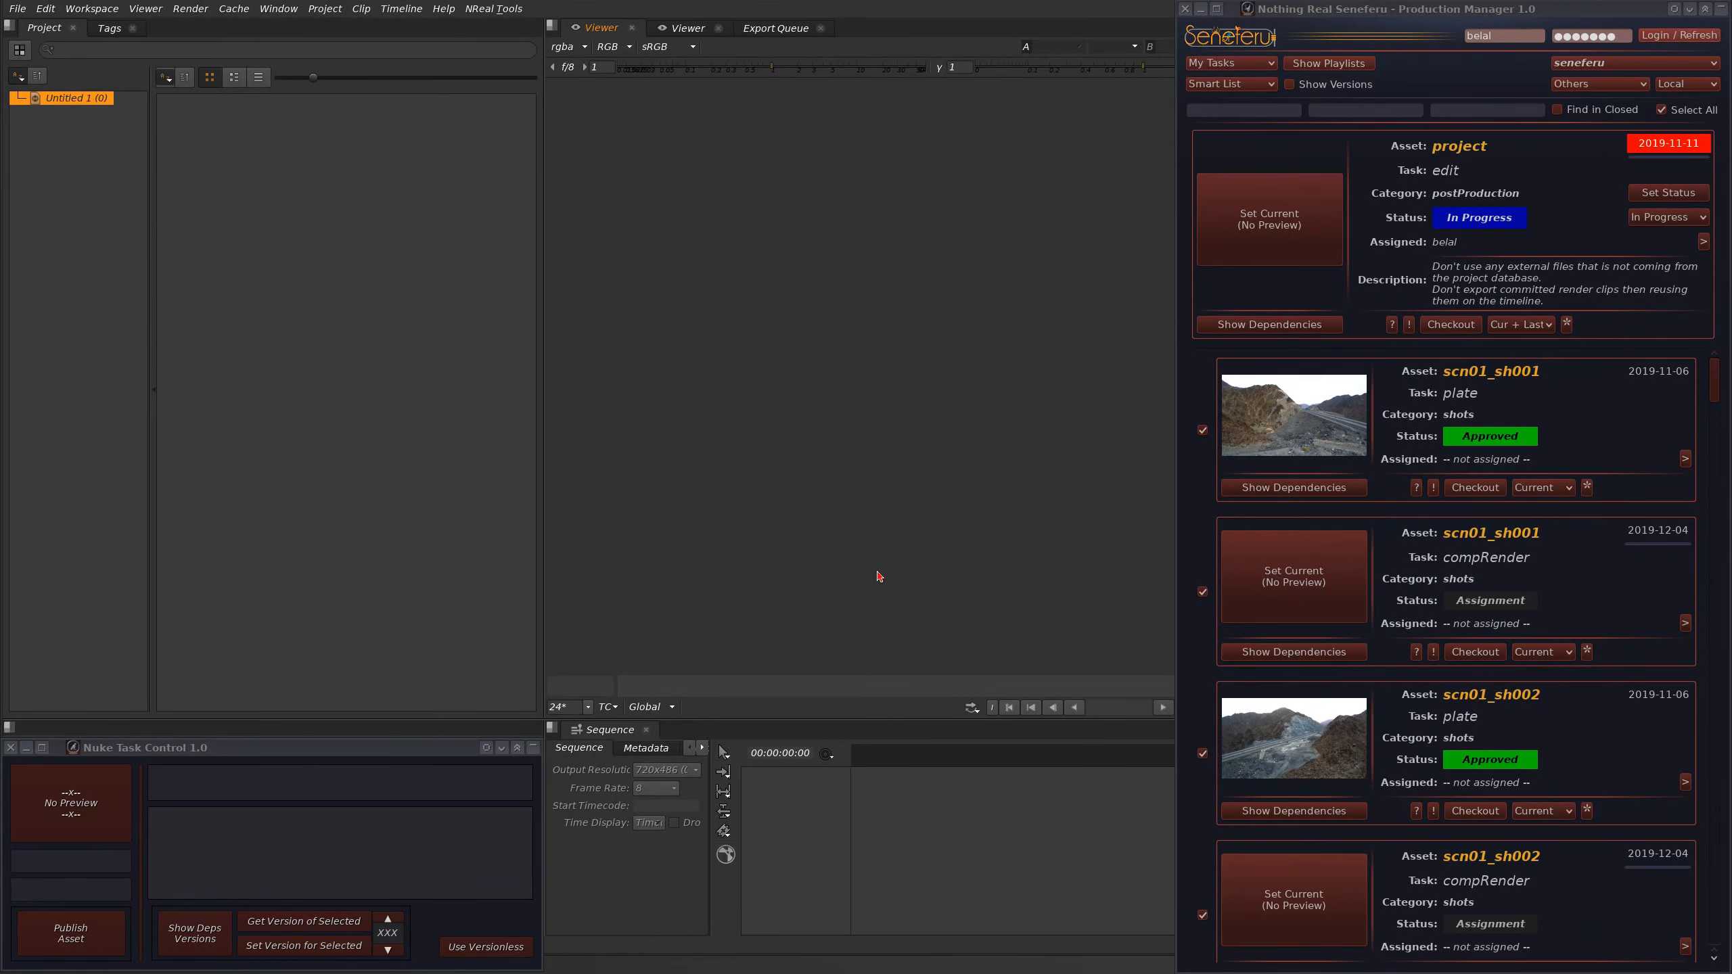
drag(283, 746, 301, 729)
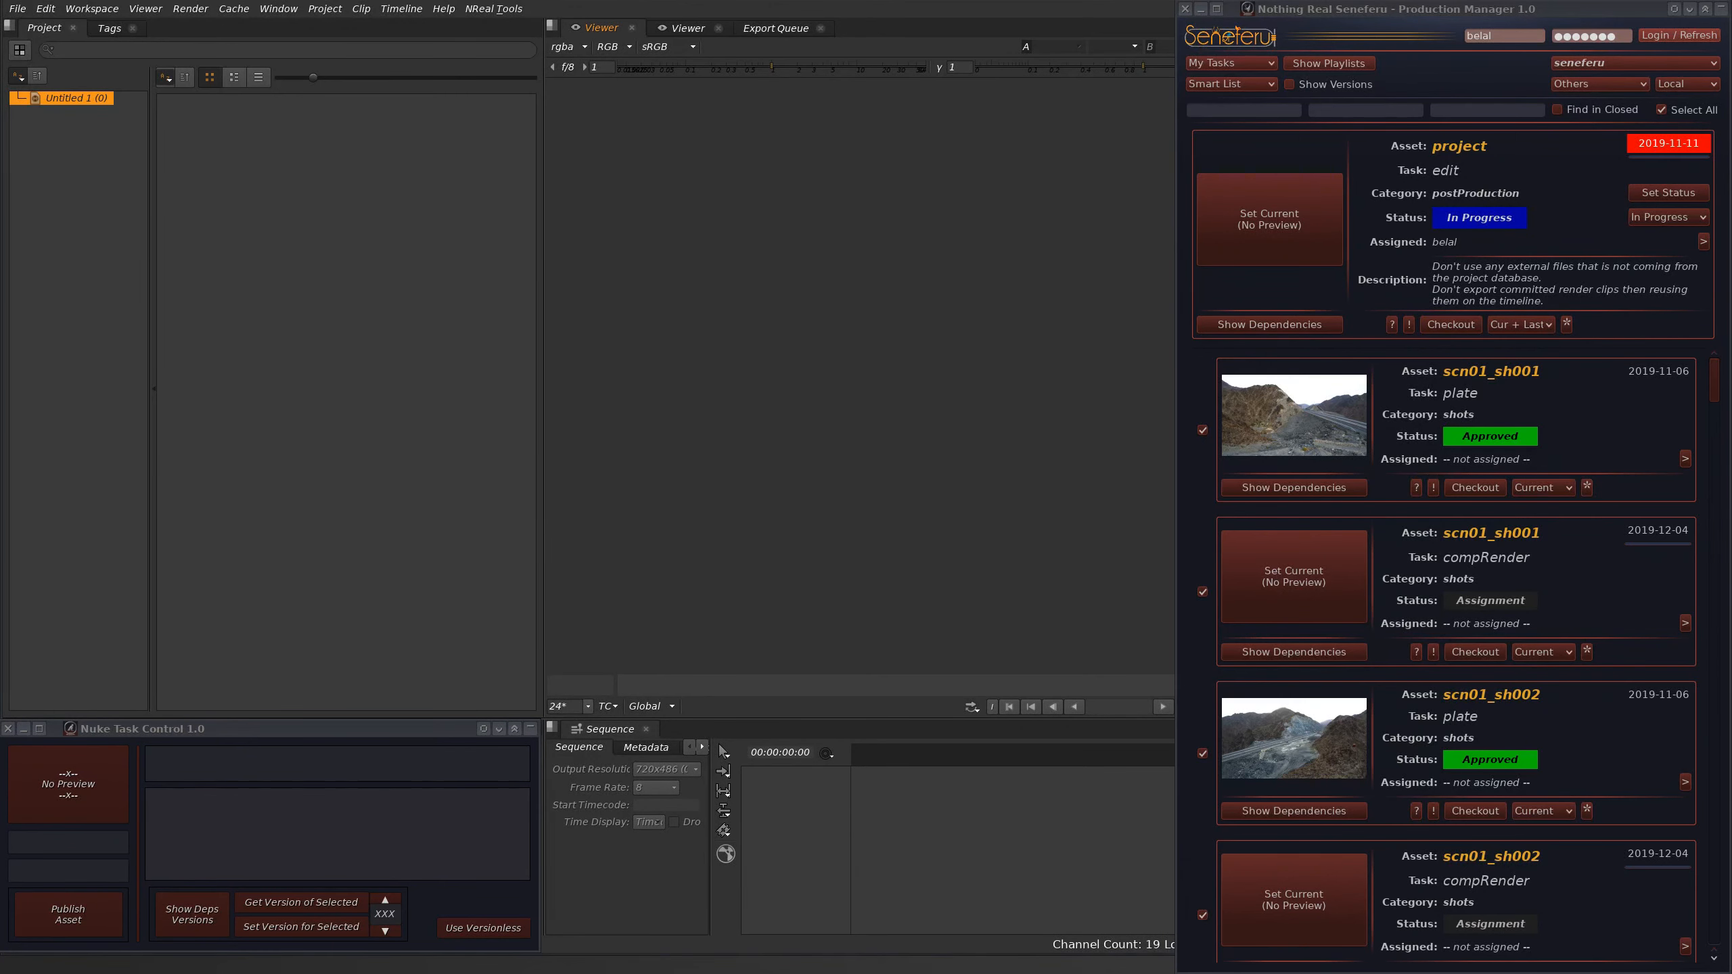
drag(763, 0, 760, 3)
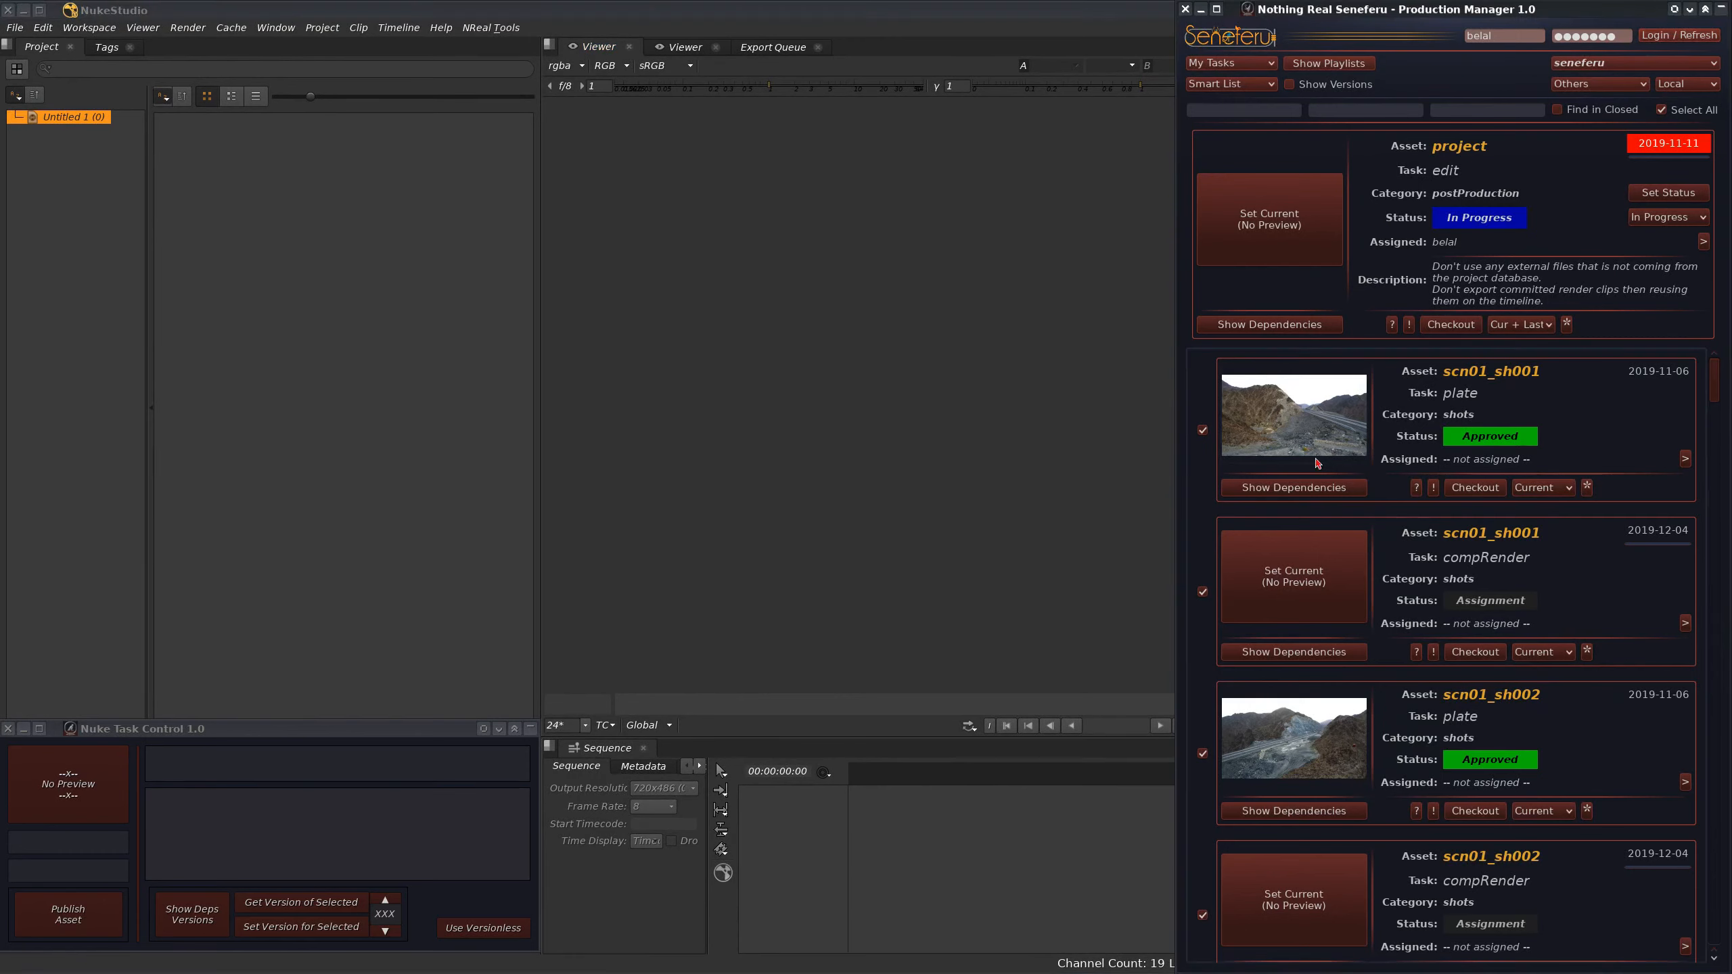
Step: Choose Nuke as the production manager's target application, load the edit task into Nuke Task Control and read through its description
click(1285, 229)
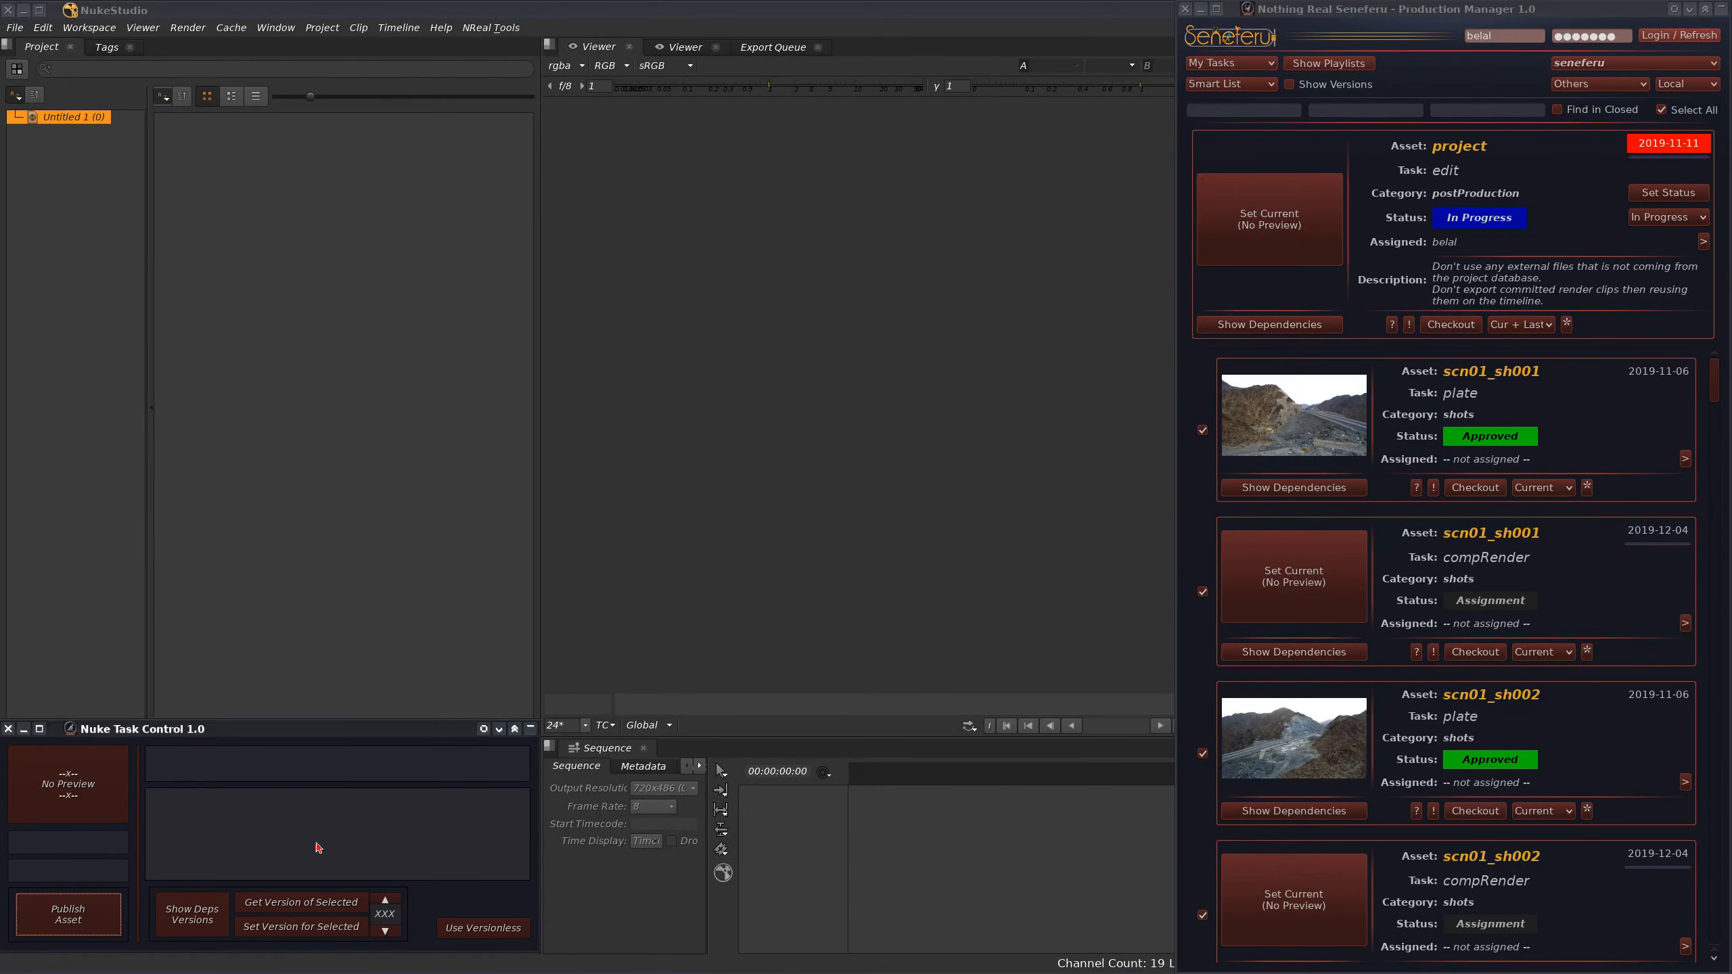
click(1284, 232)
click(1285, 234)
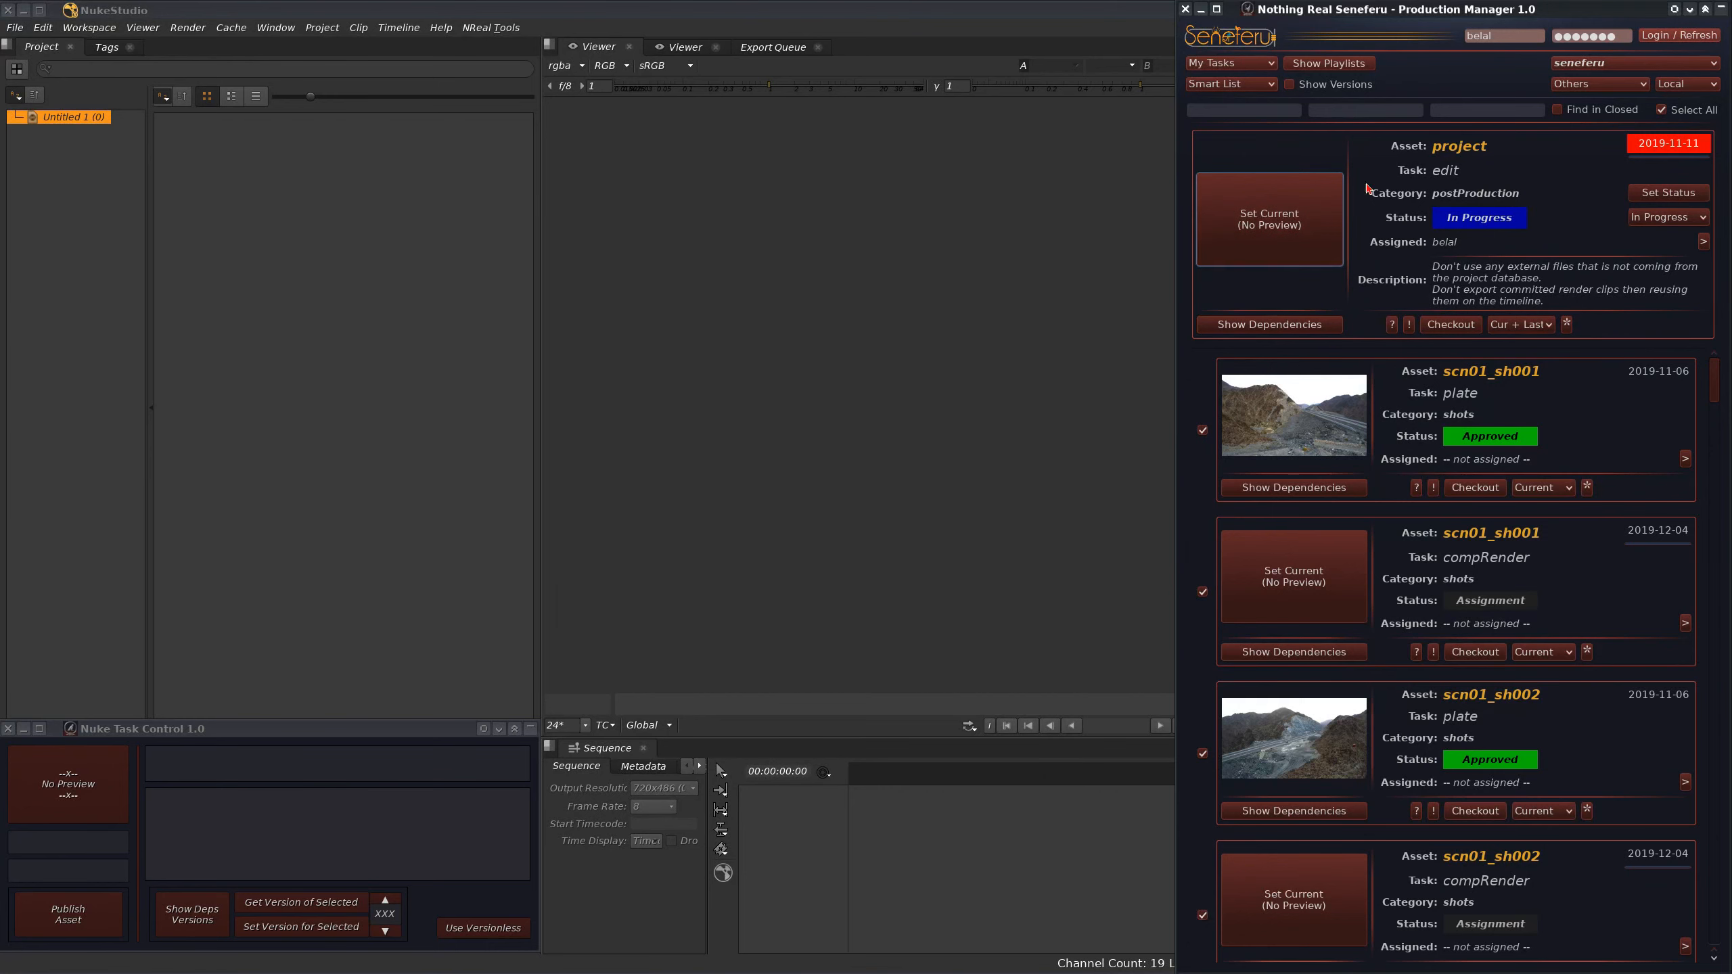
click(1568, 84)
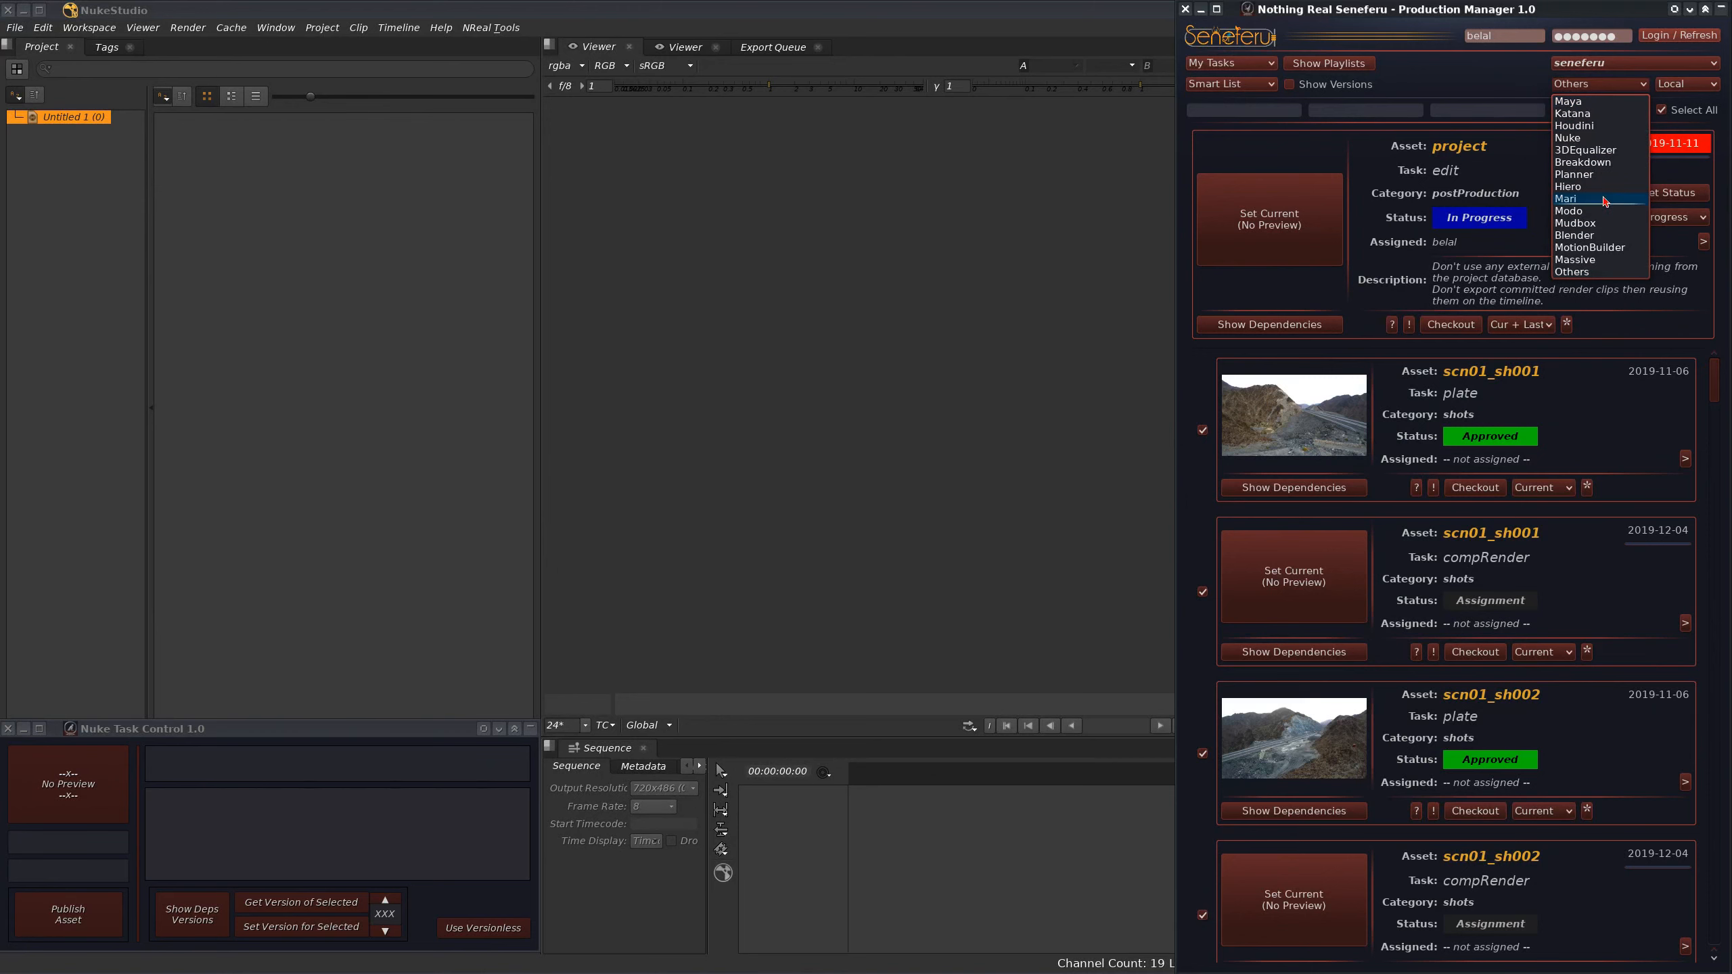
click(1586, 138)
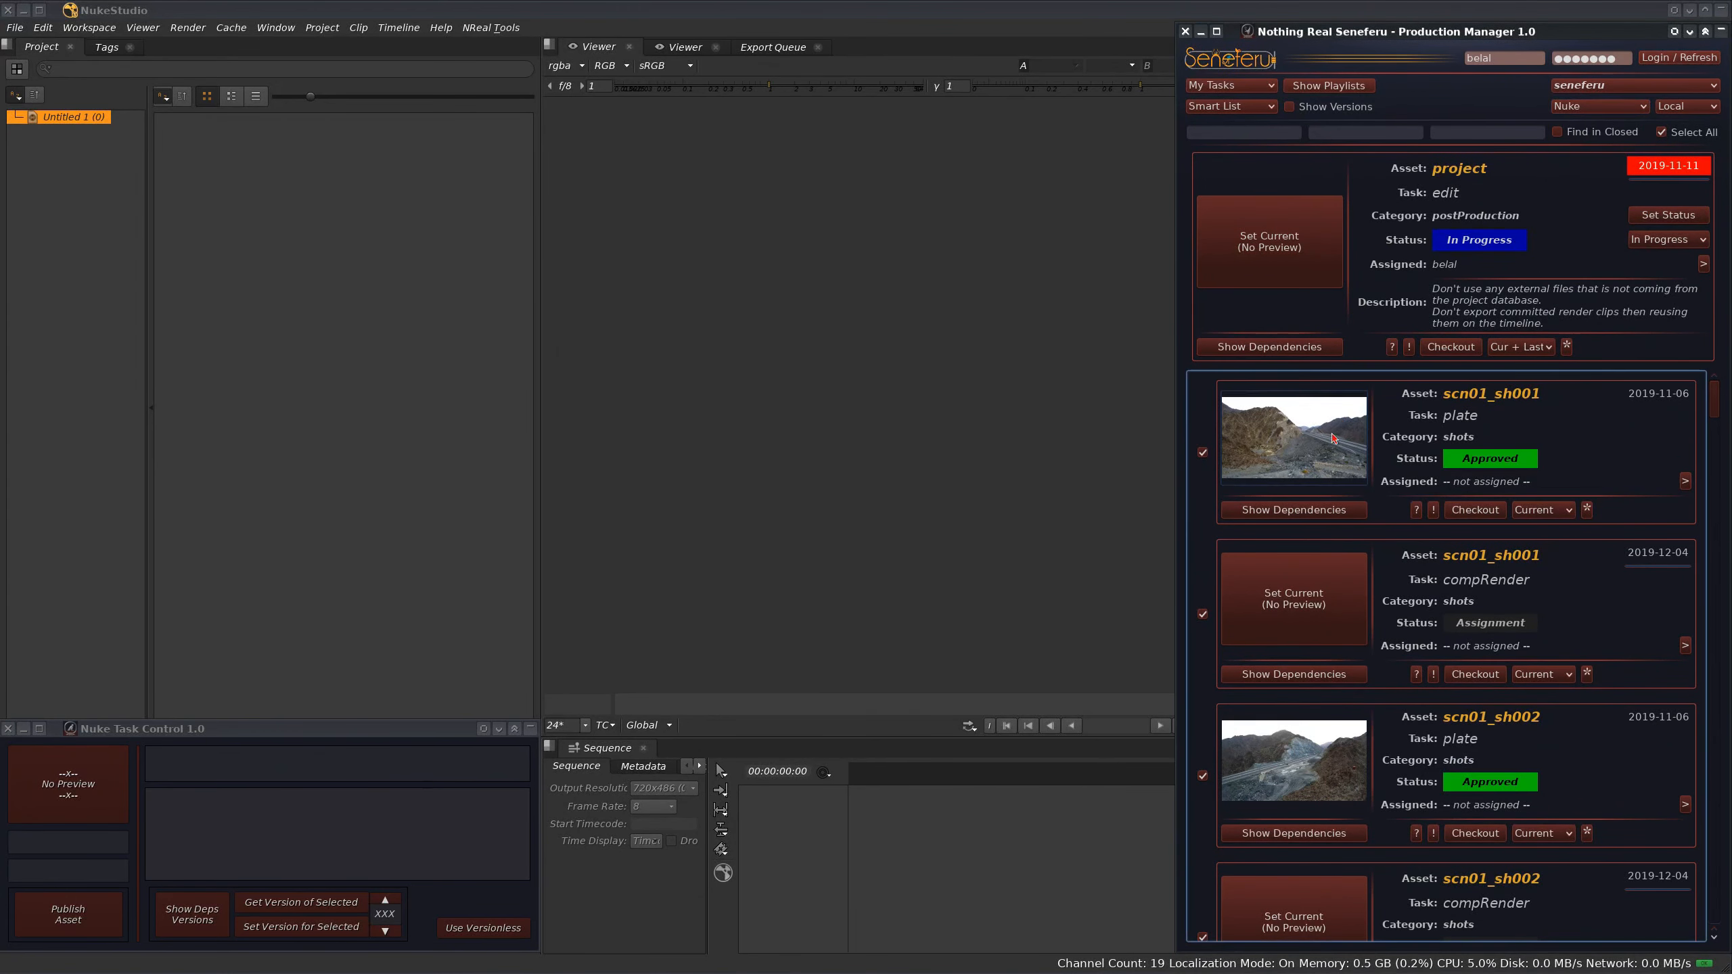
click(1278, 252)
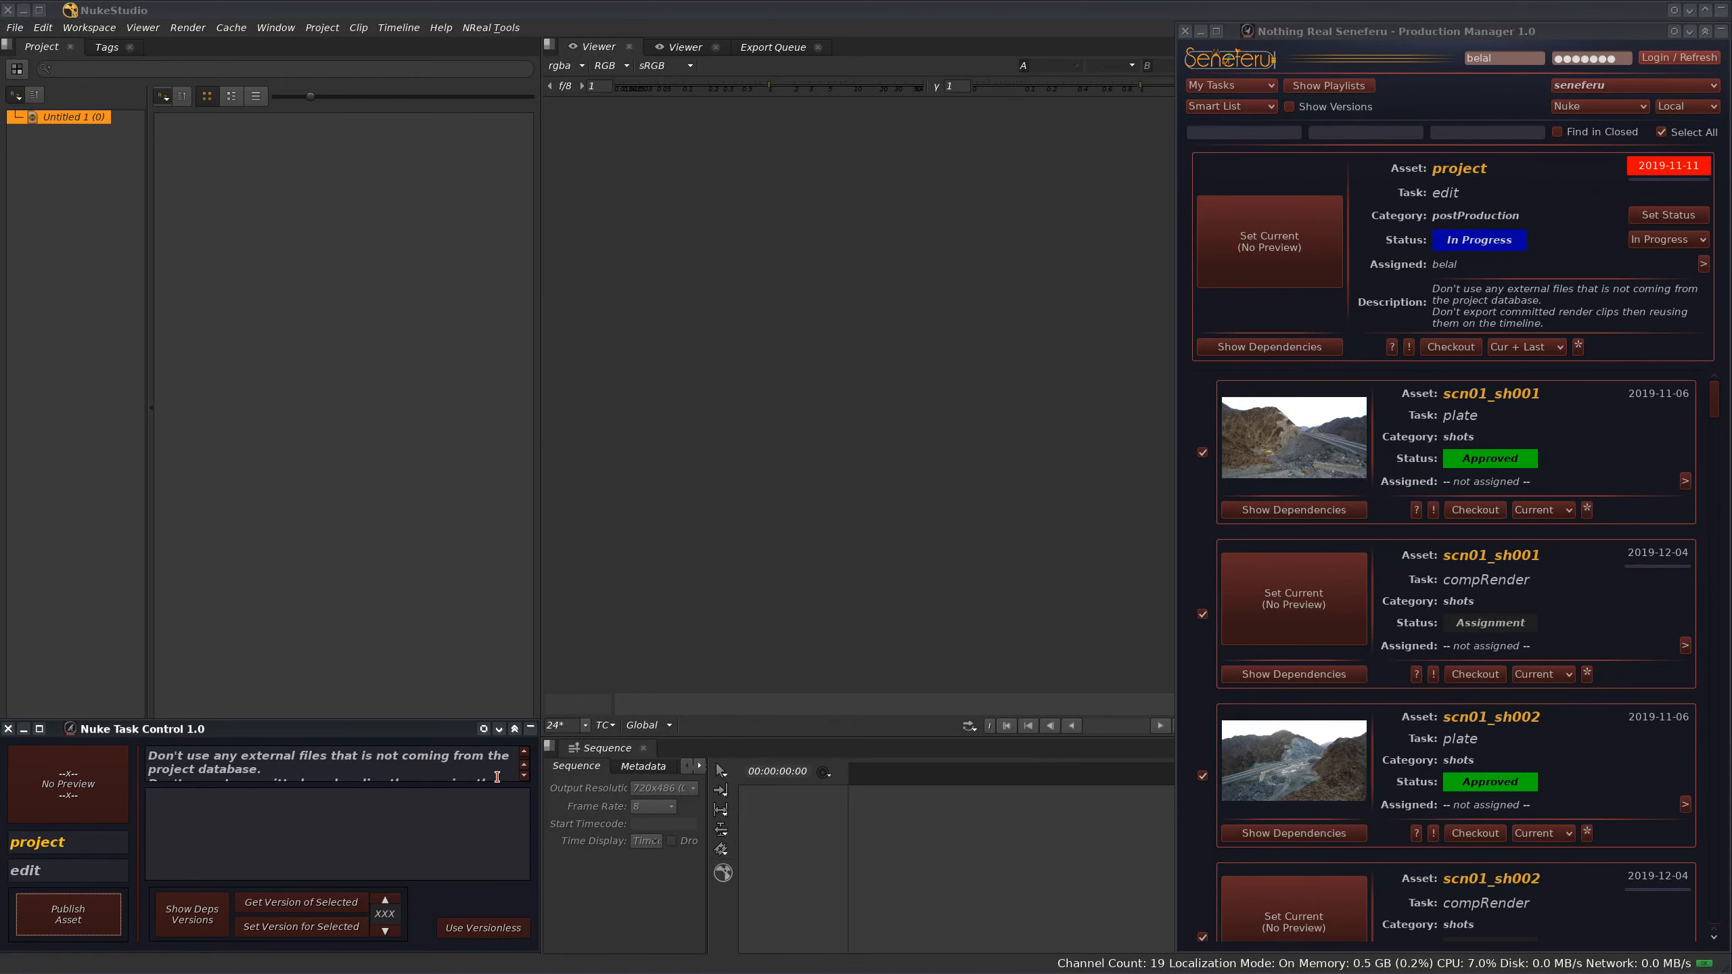
click(524, 776)
click(524, 776)
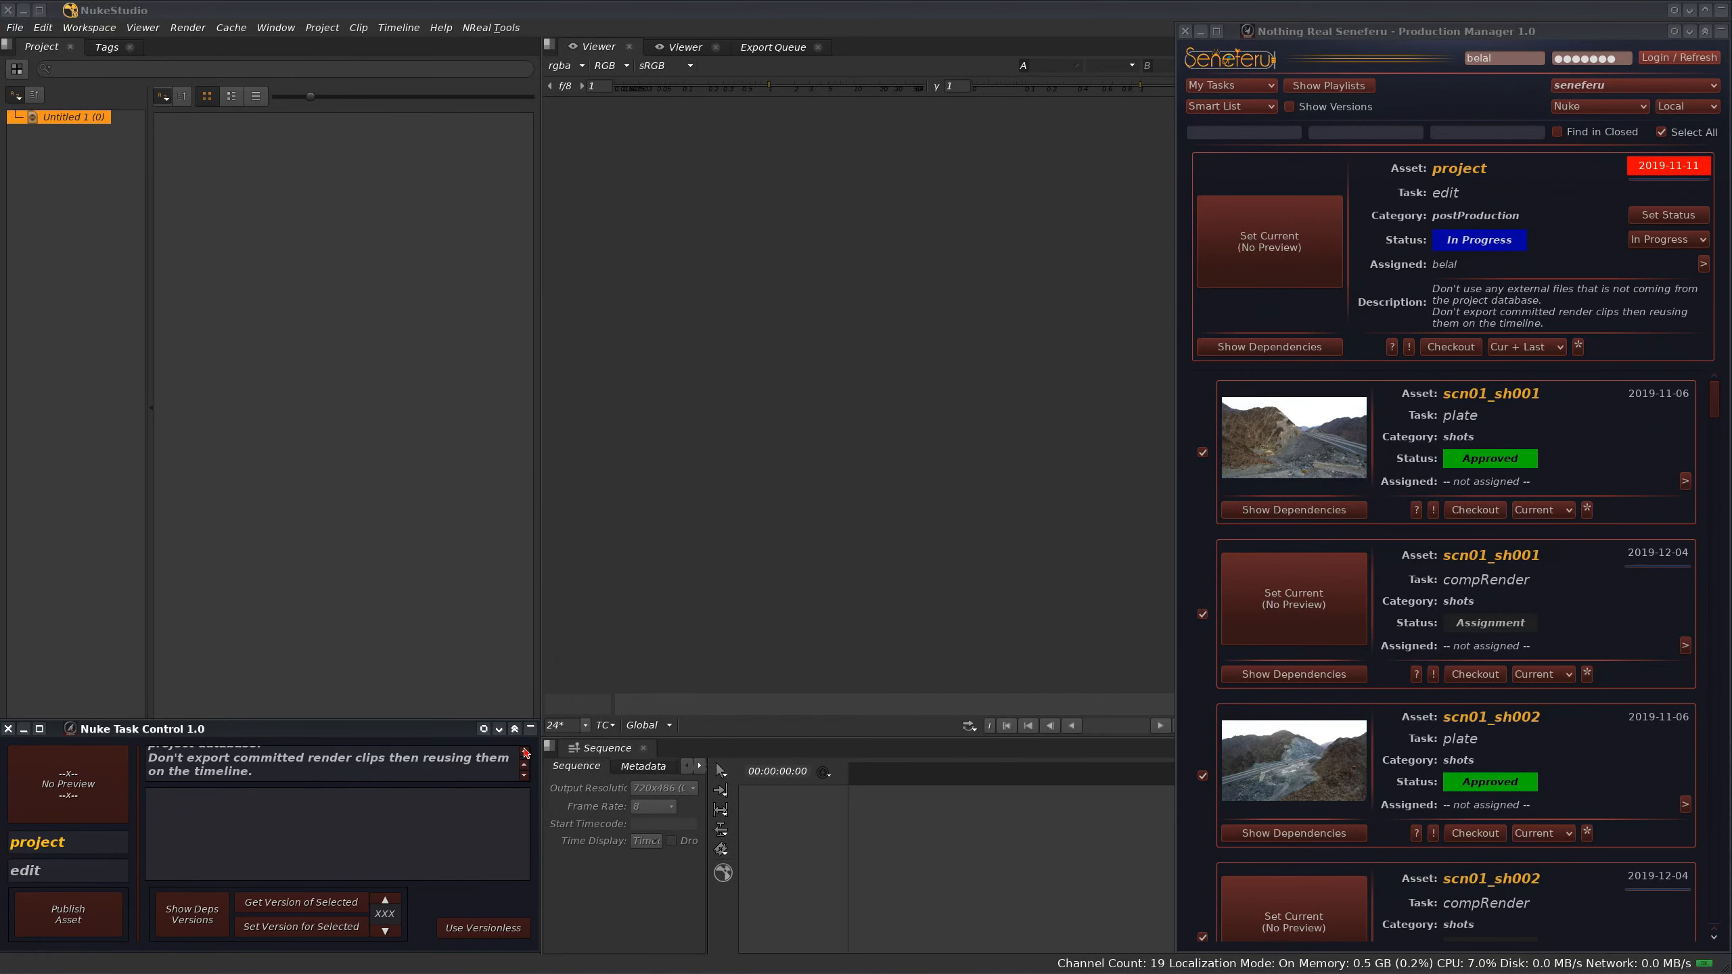
click(524, 752)
click(524, 752)
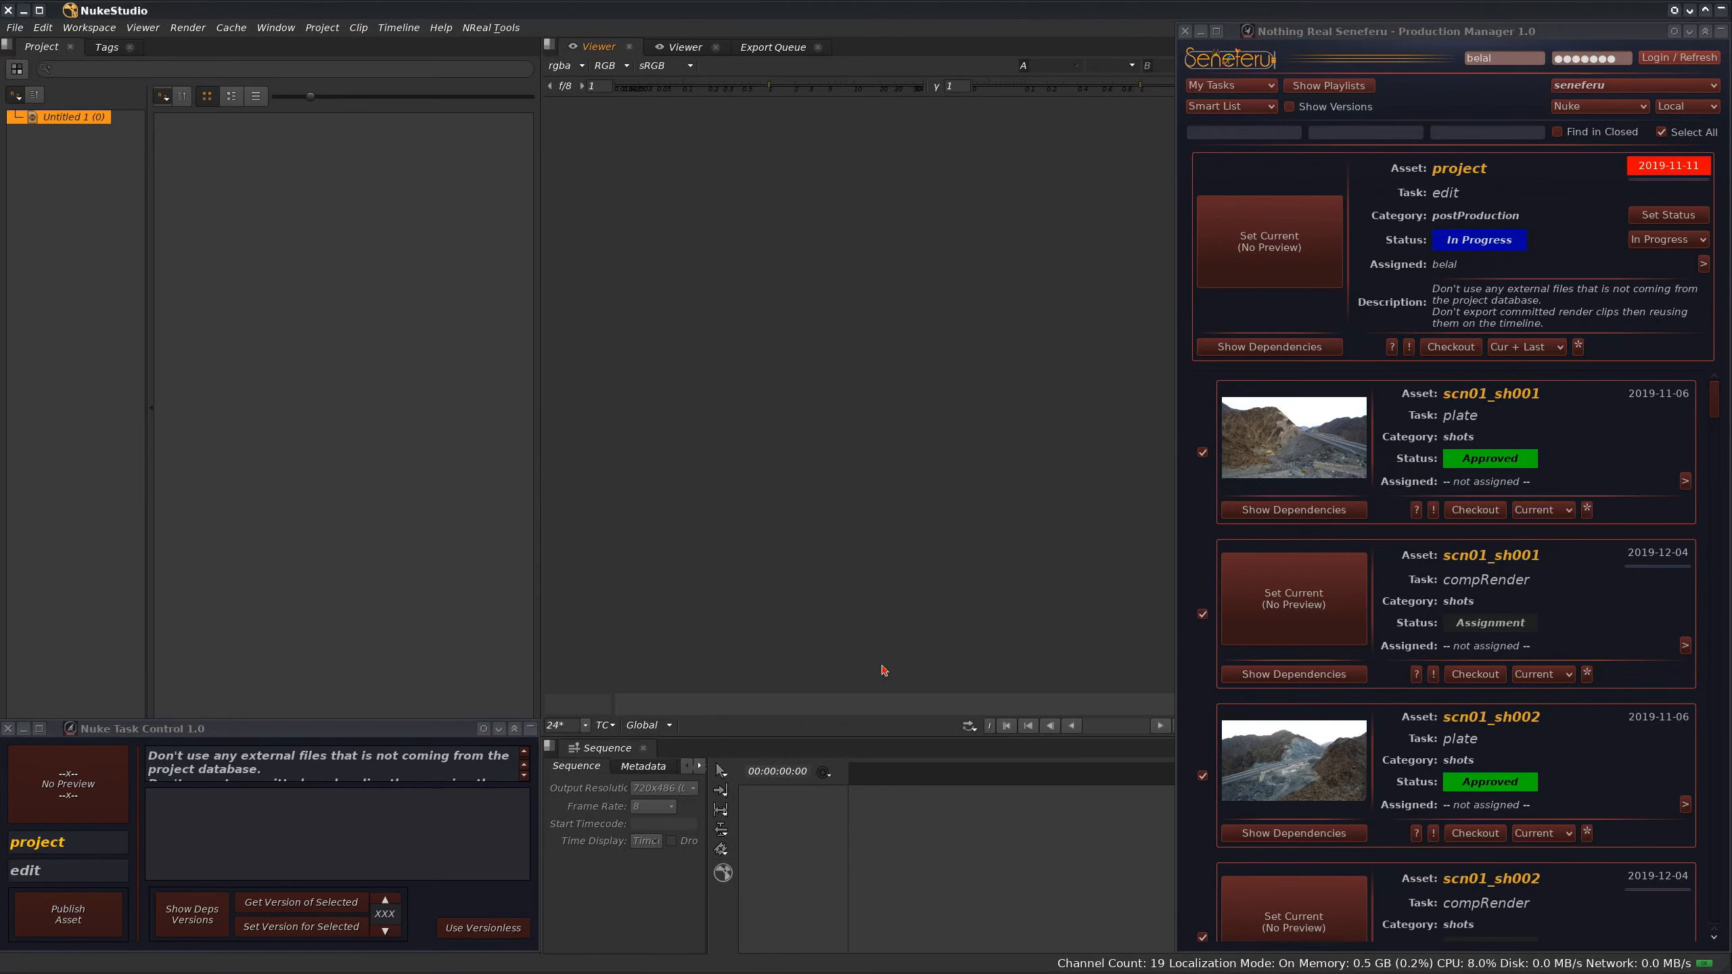
Step: Load the edit task's dependencies into the NukeStudio project, open the edit sequence and collapse the production manager window
click(1273, 347)
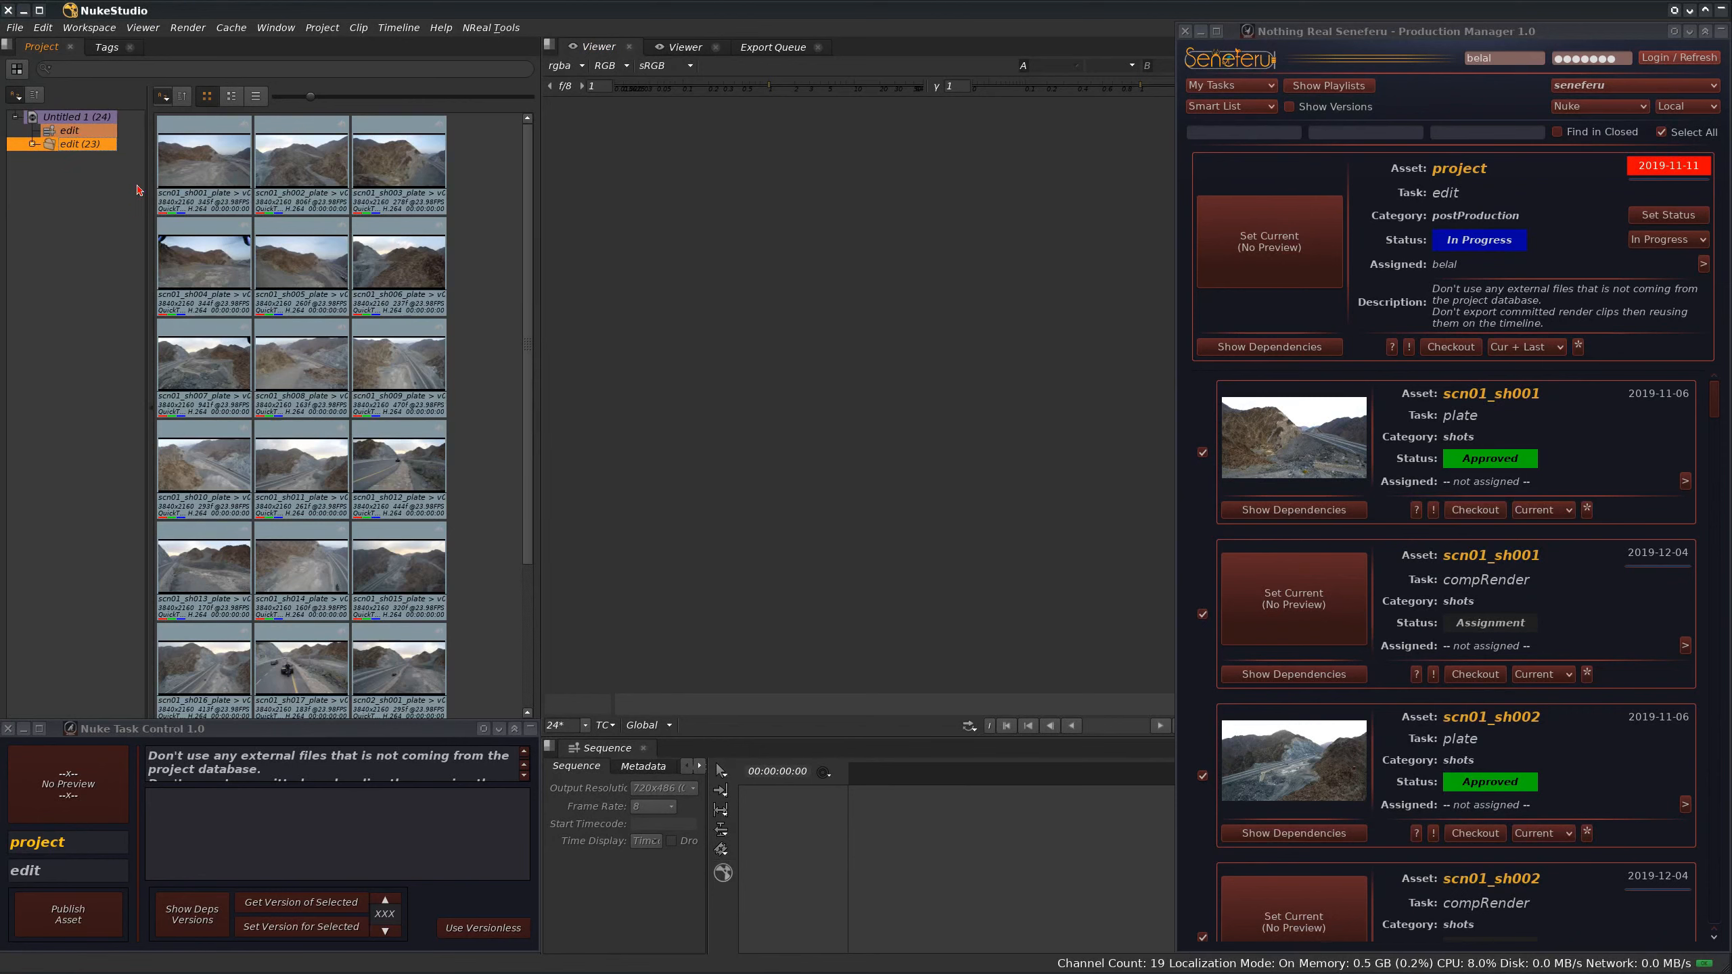
double_click(51, 132)
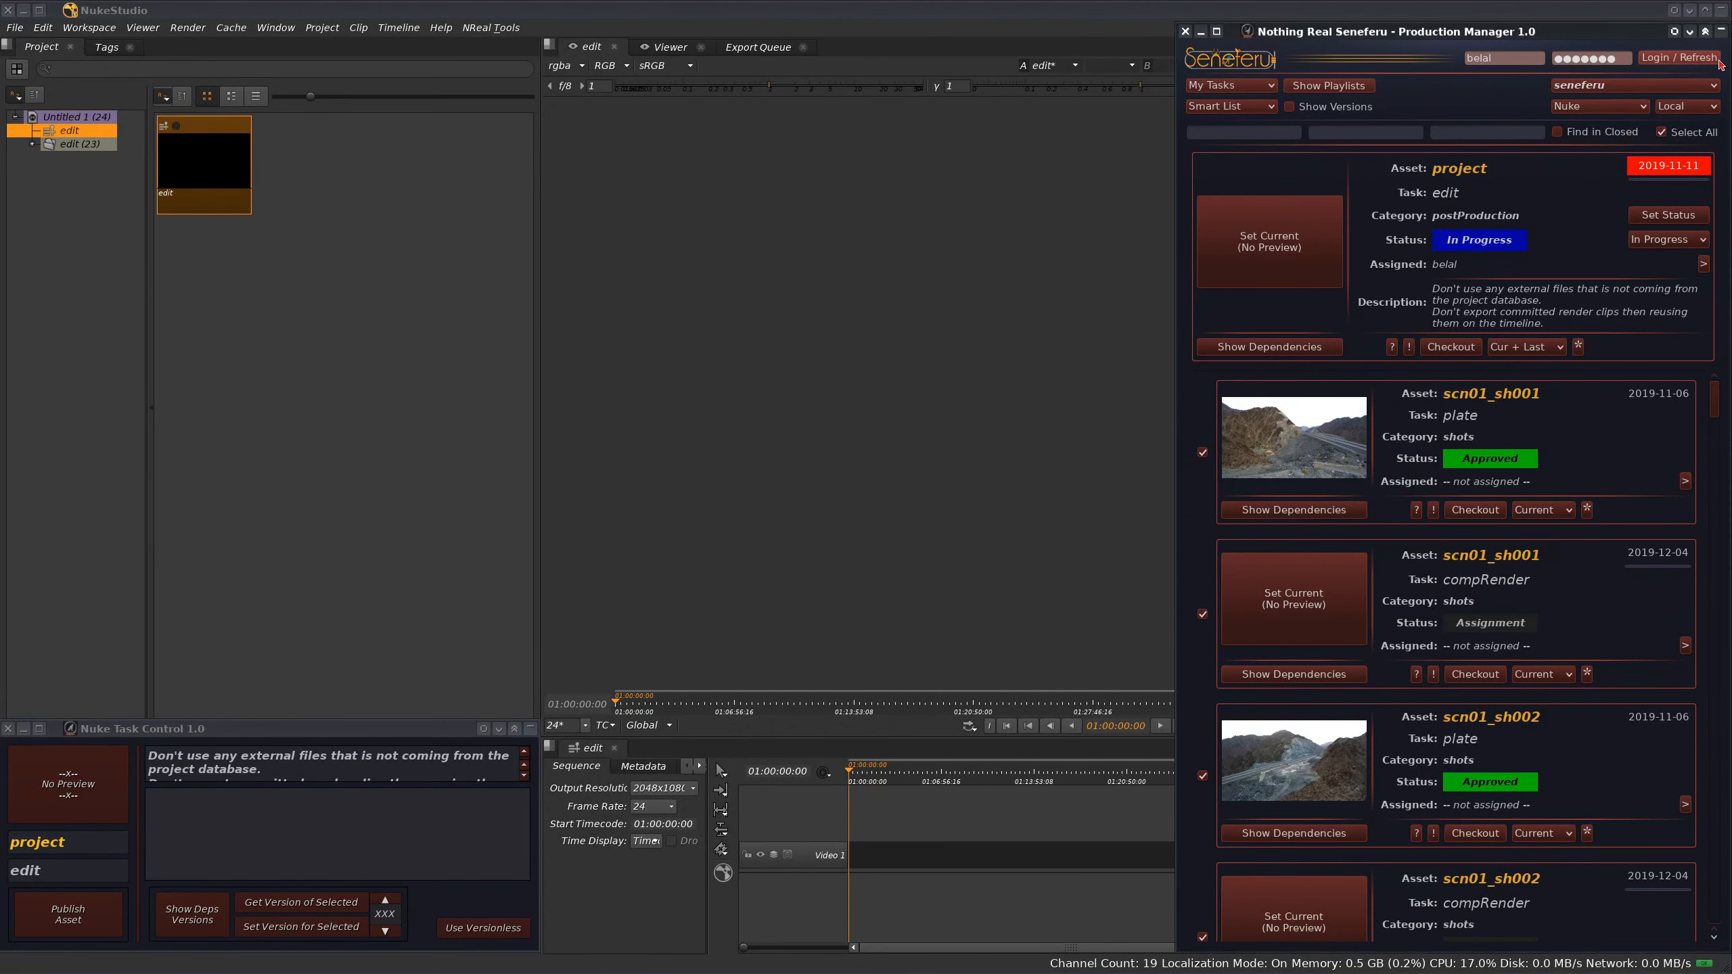
click(1721, 30)
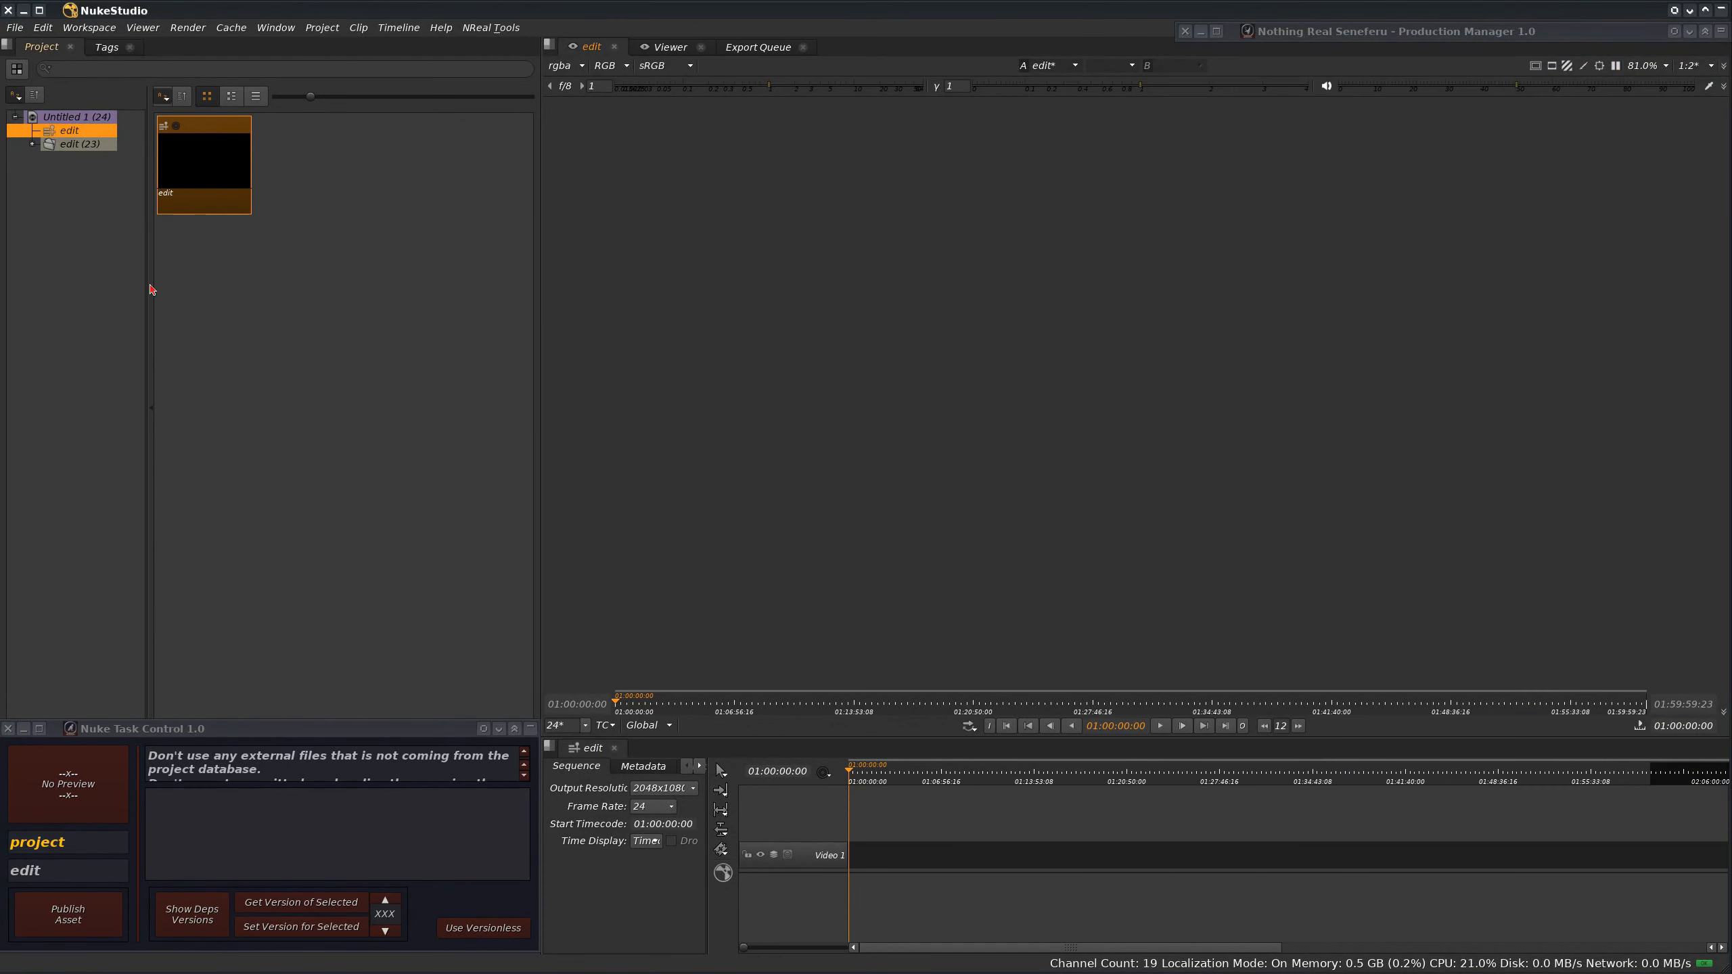
Step: Place all the plates from the edit bin at the start of the sequence, changing its frame rate to match the clips (23.98 fps)
click(66, 148)
click(224, 178)
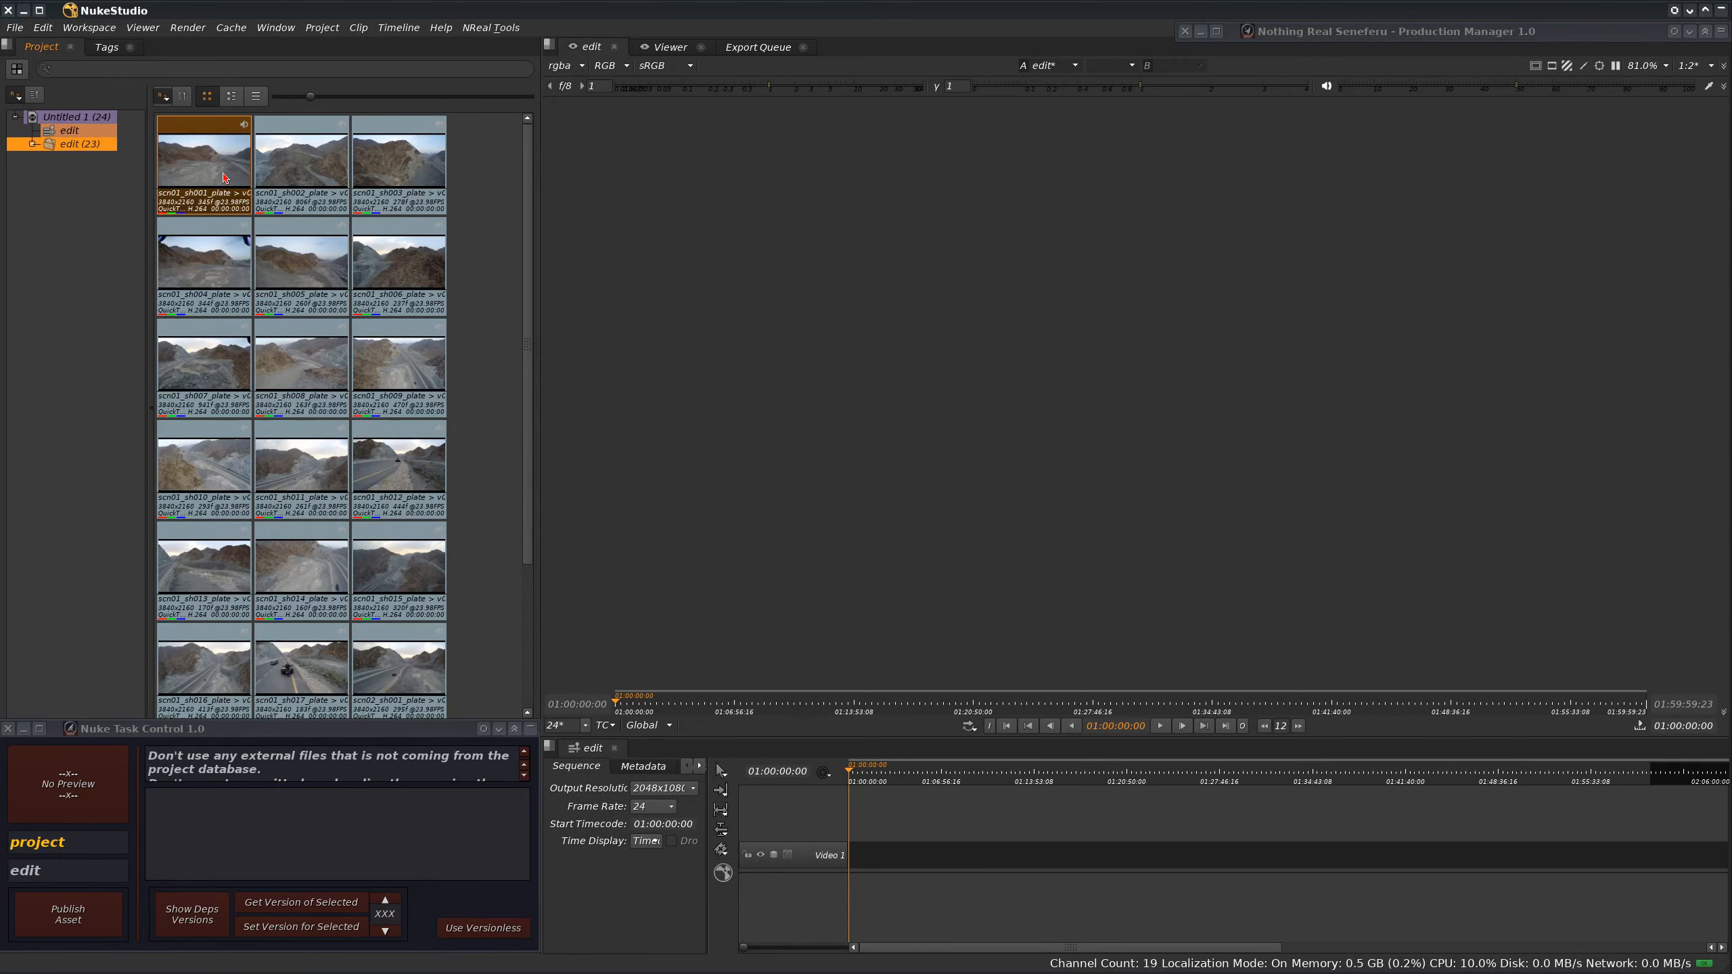
key(ctrl+a)
drag(205, 180, 856, 853)
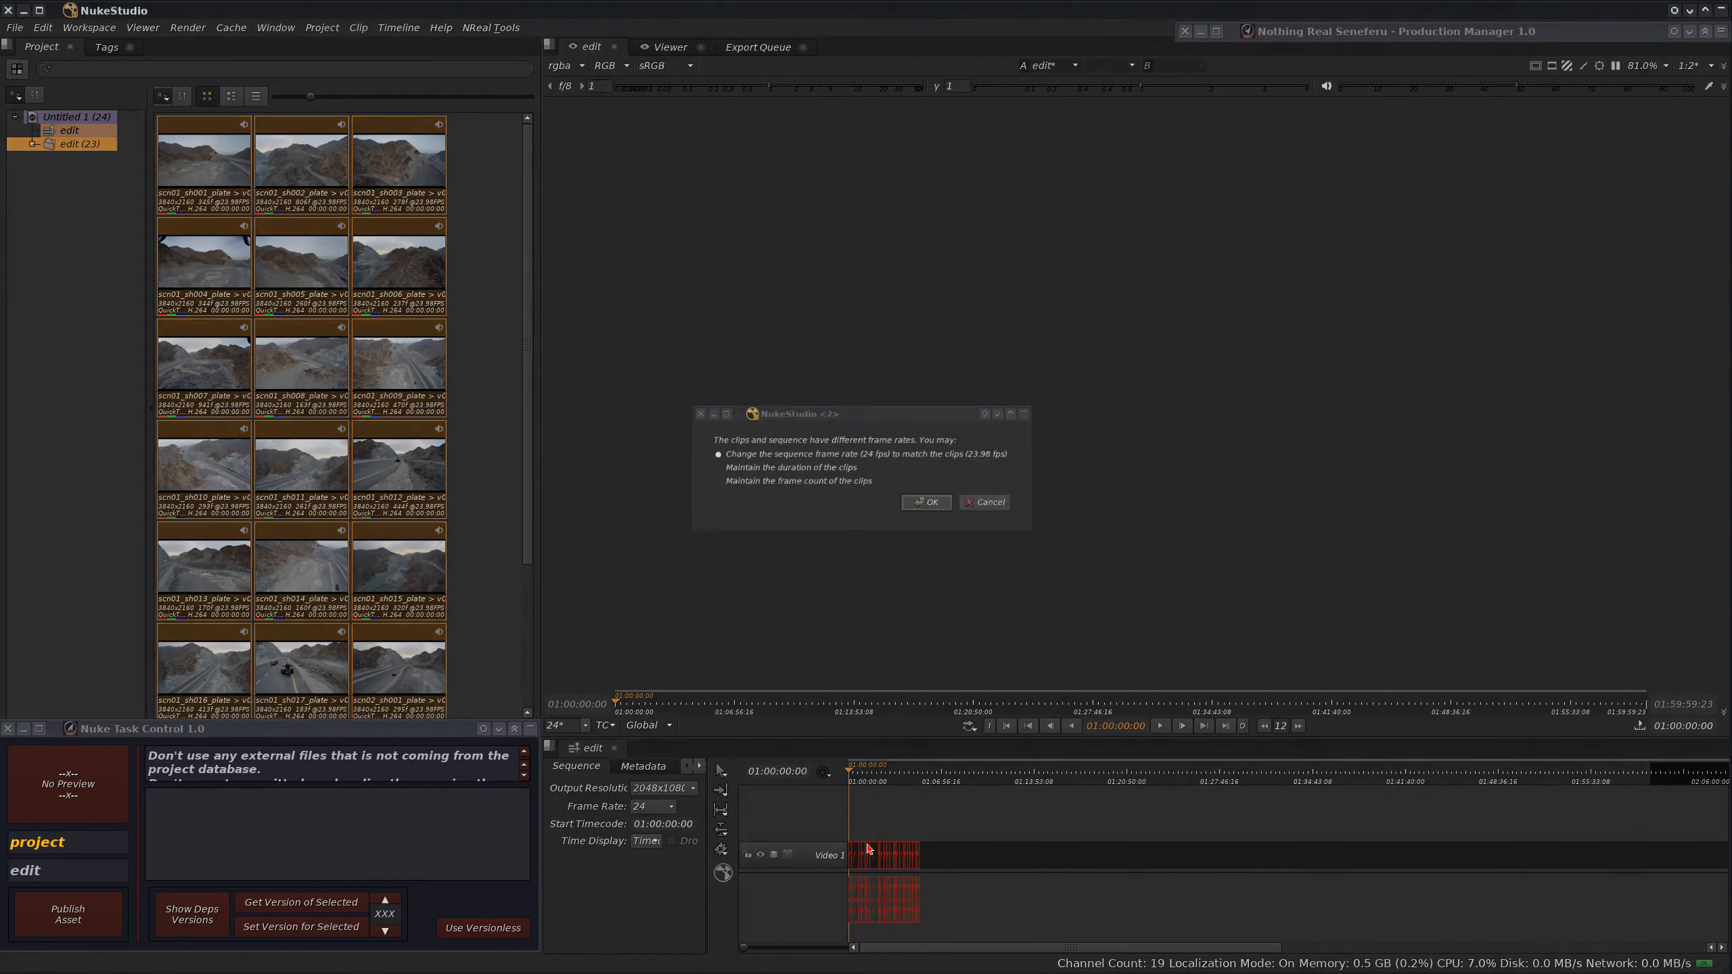
click(927, 510)
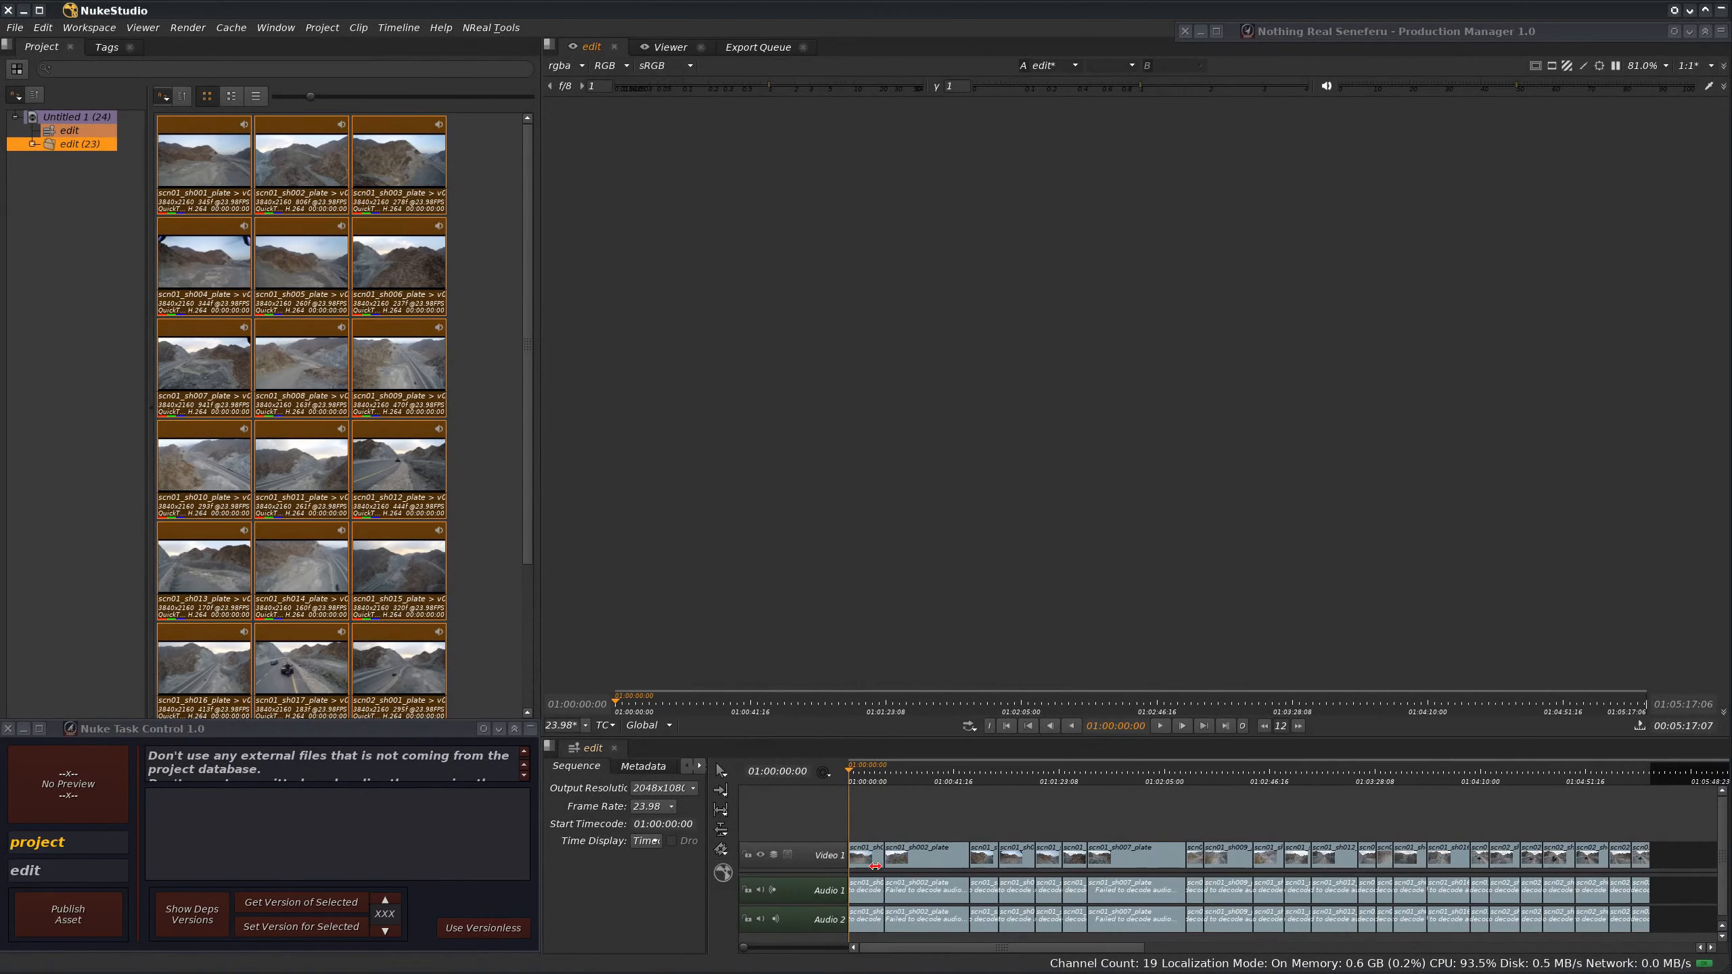
Step: Review the remaining plates in the bin and check frames from different shots along the edit sequence
mouse_move(867, 772)
mouse_down()
mouse_move(885, 772)
mouse_move(862, 775)
mouse_up()
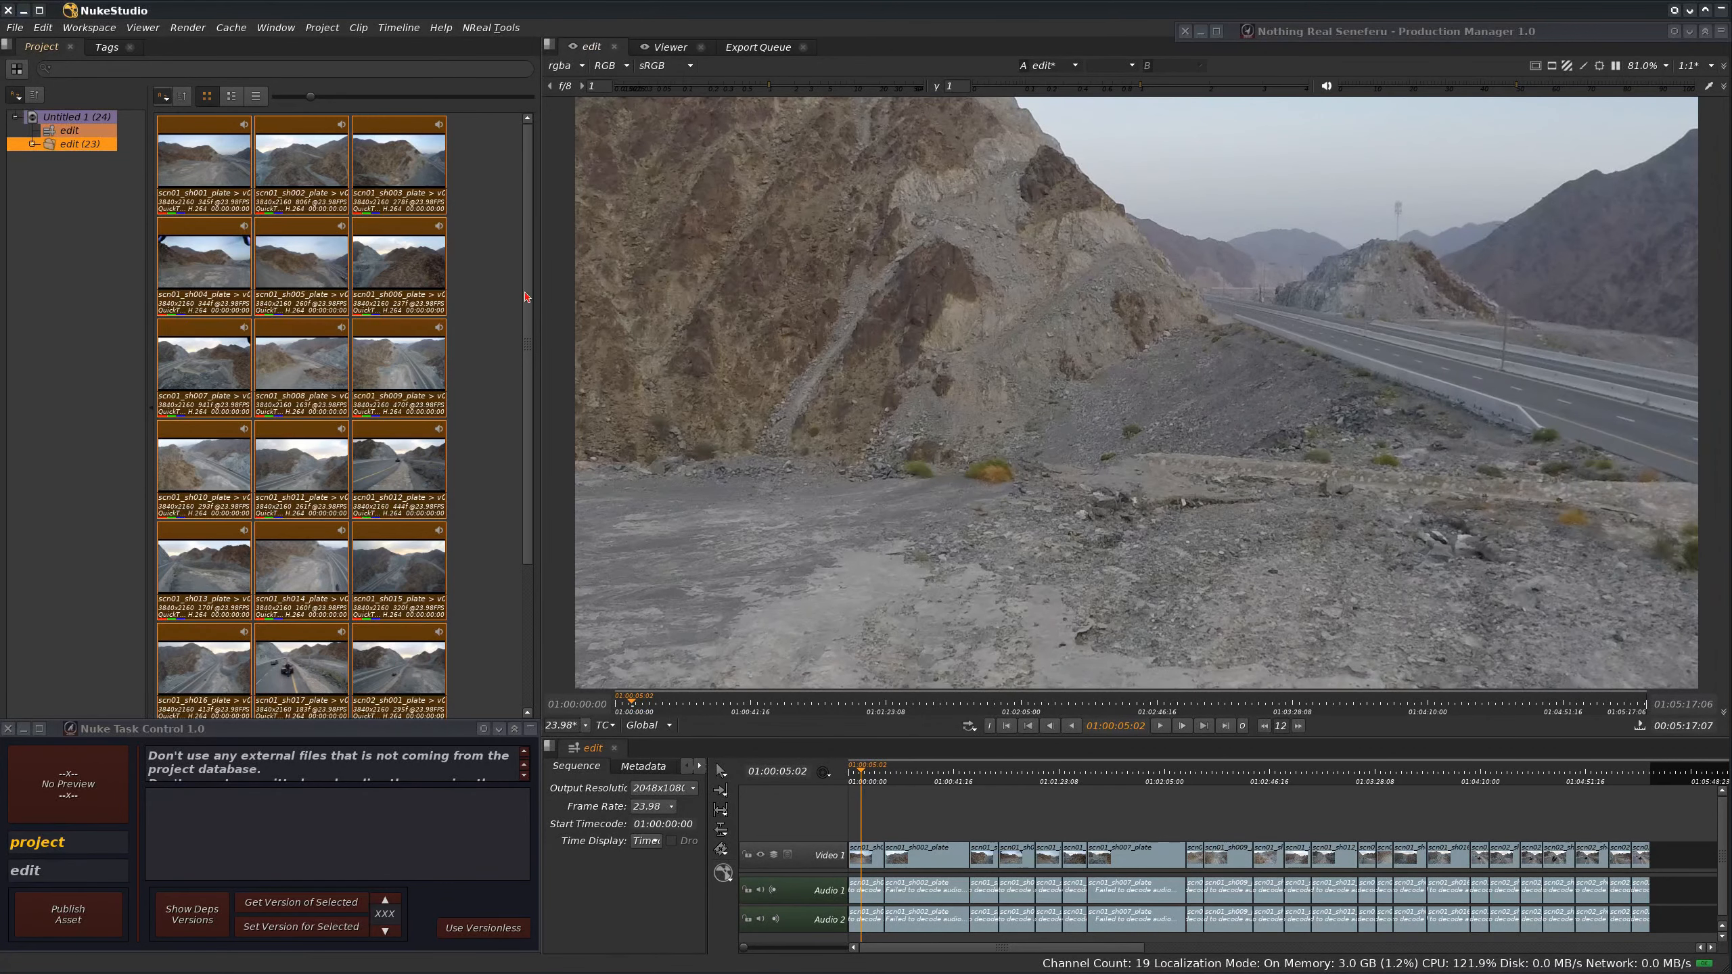
drag(528, 295, 531, 461)
click(413, 671)
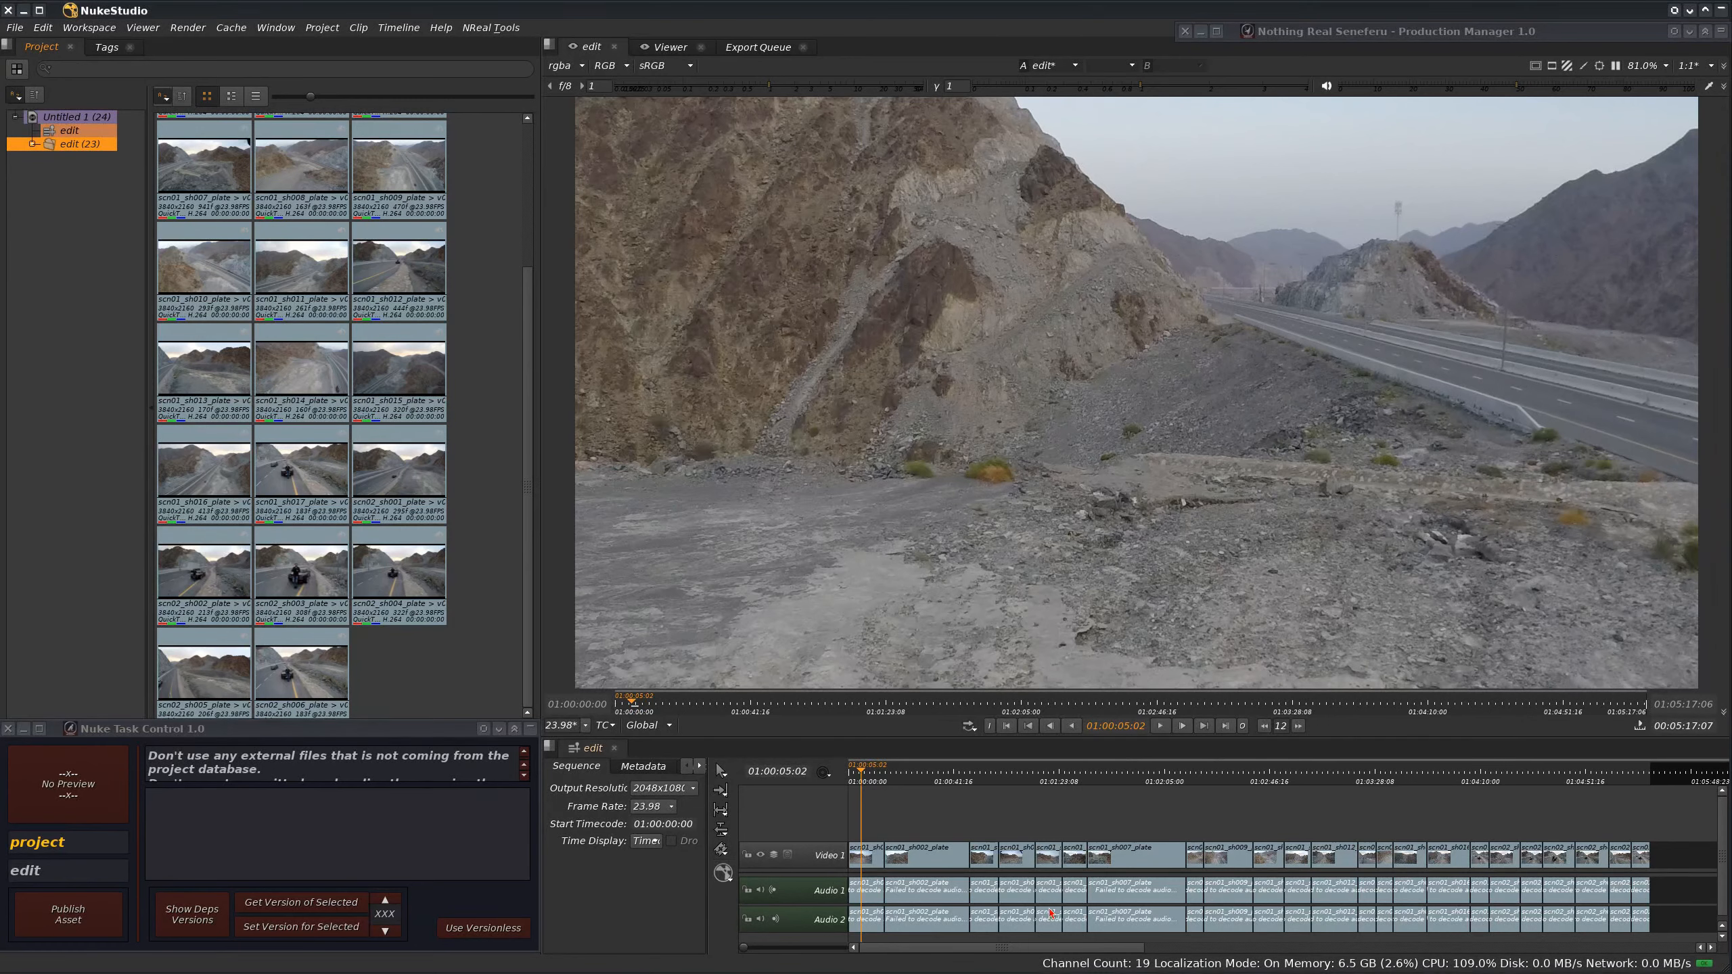
click(1073, 778)
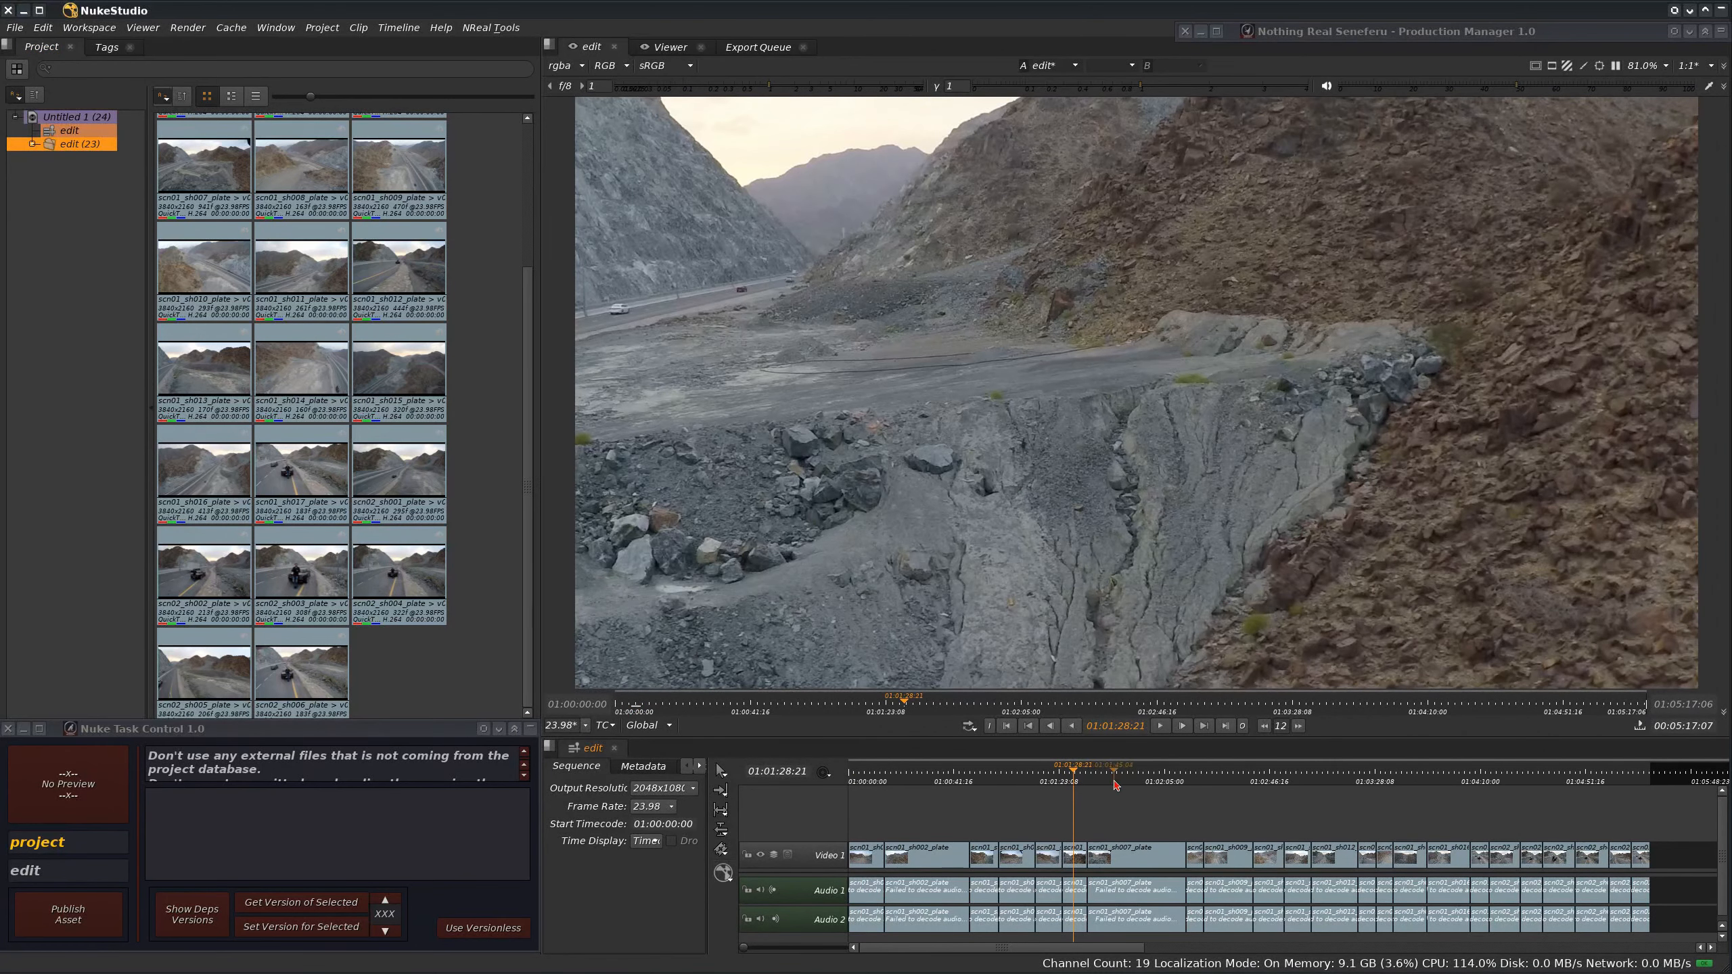
click(1109, 779)
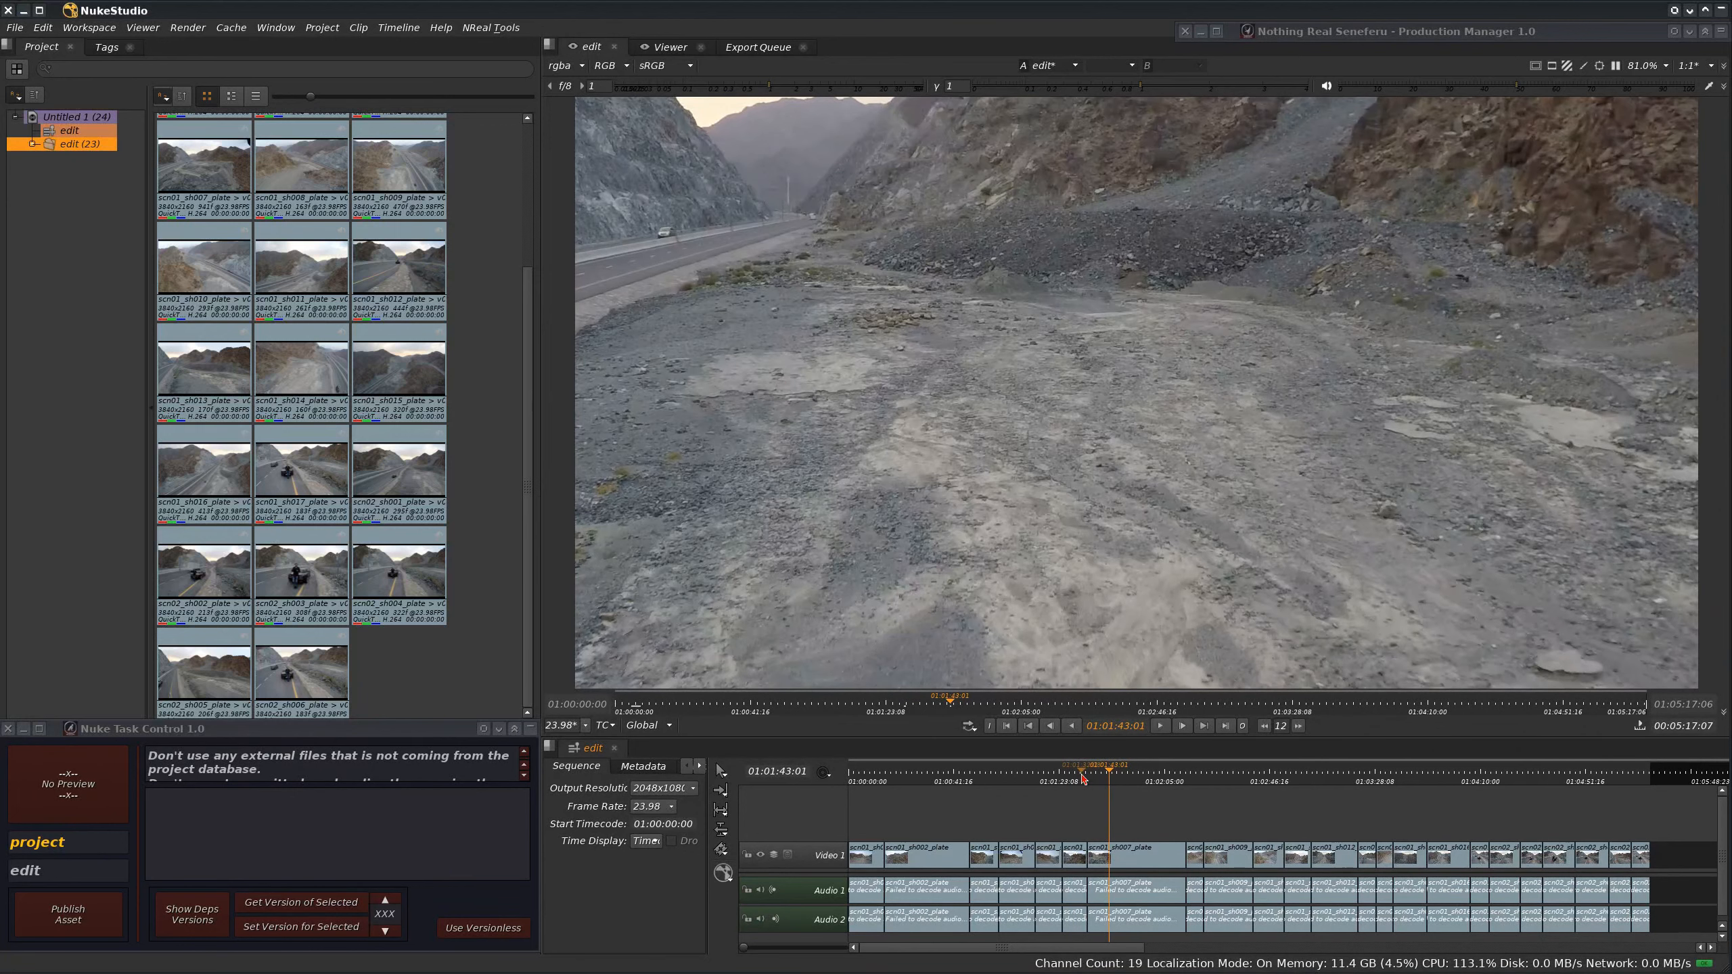
click(1546, 777)
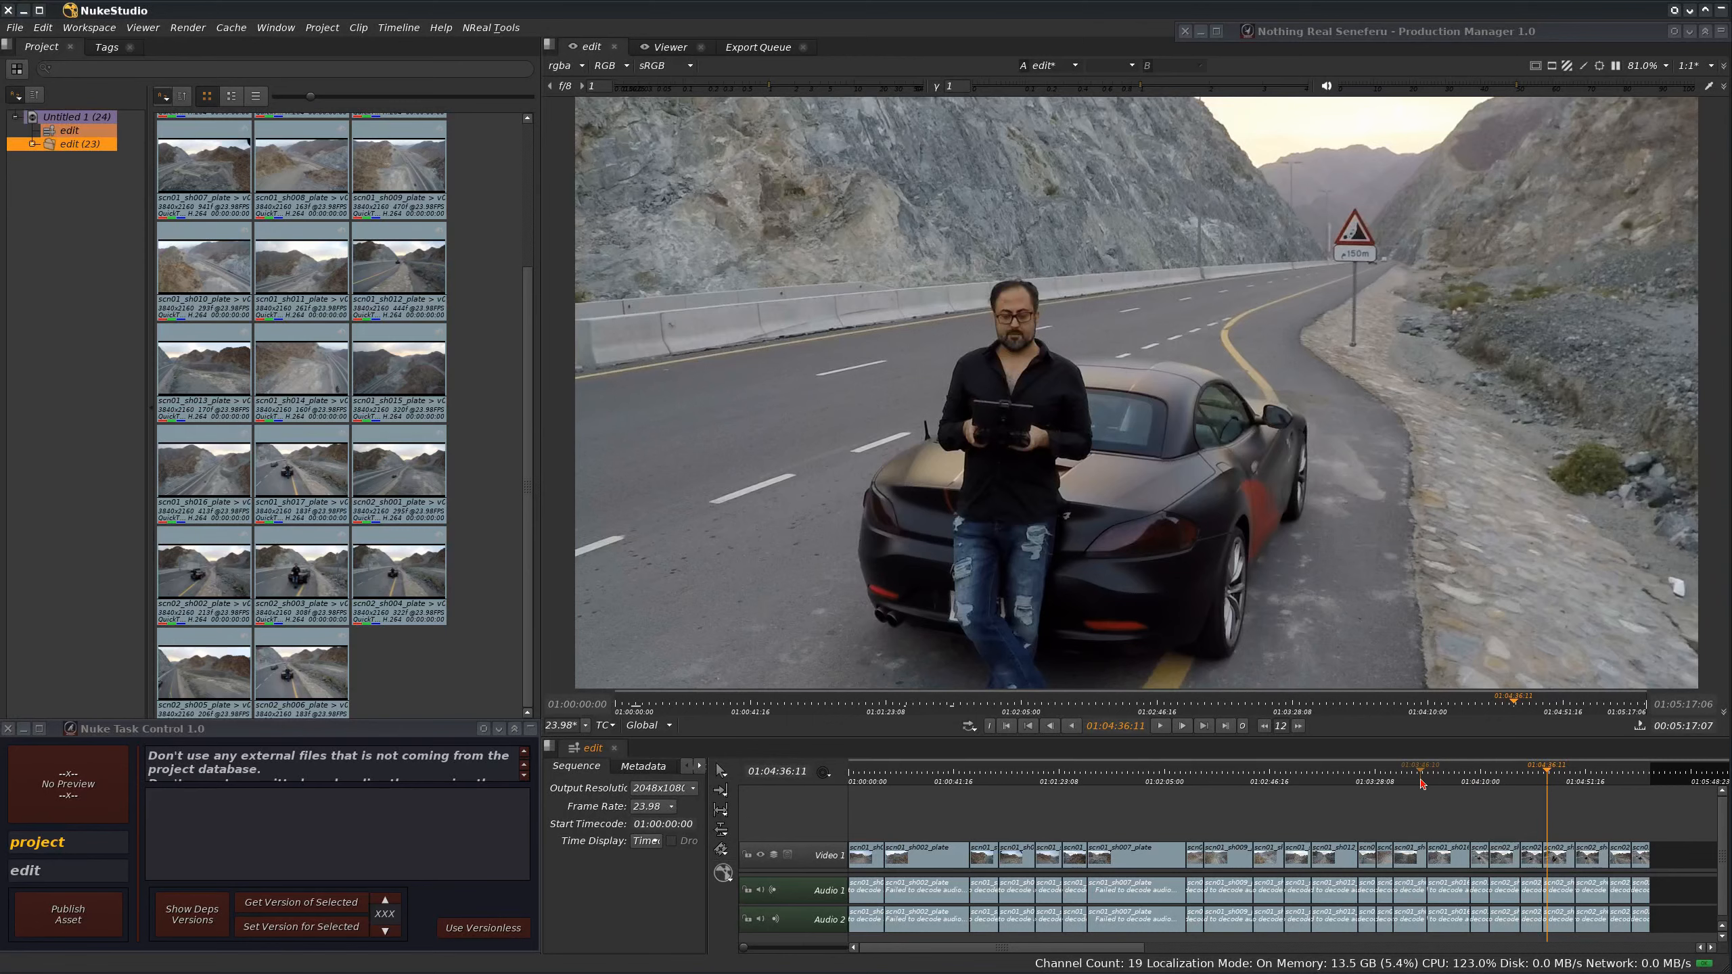
drag(1421, 783, 1364, 785)
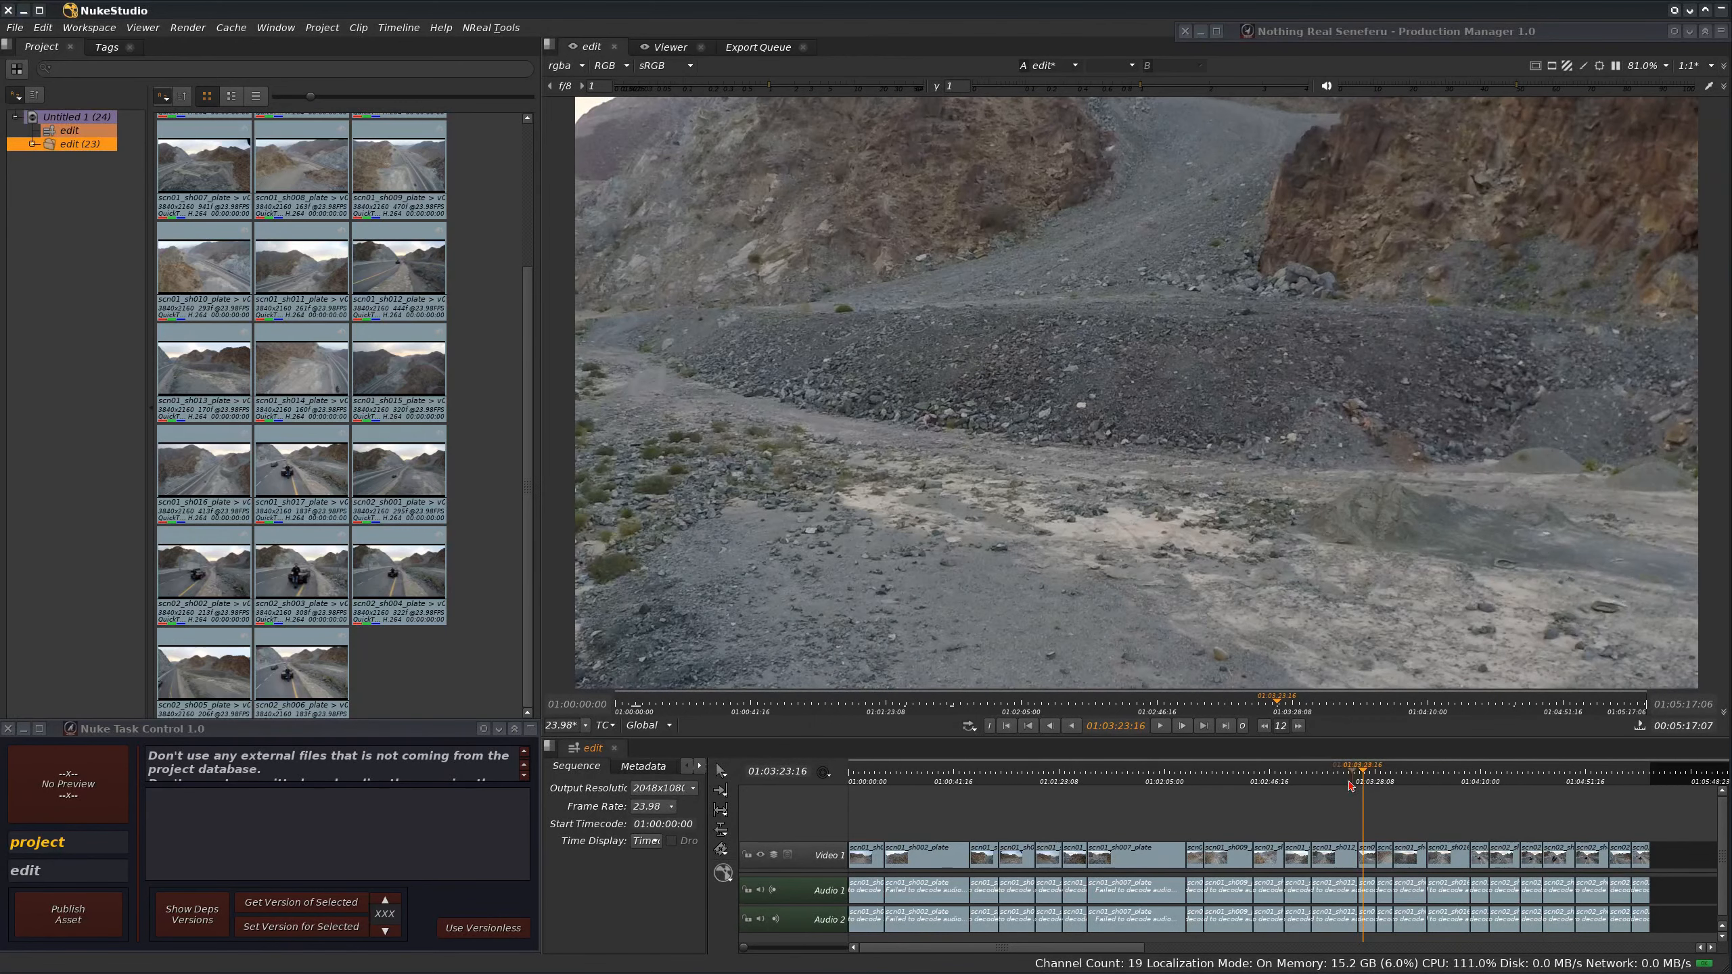
click(1108, 782)
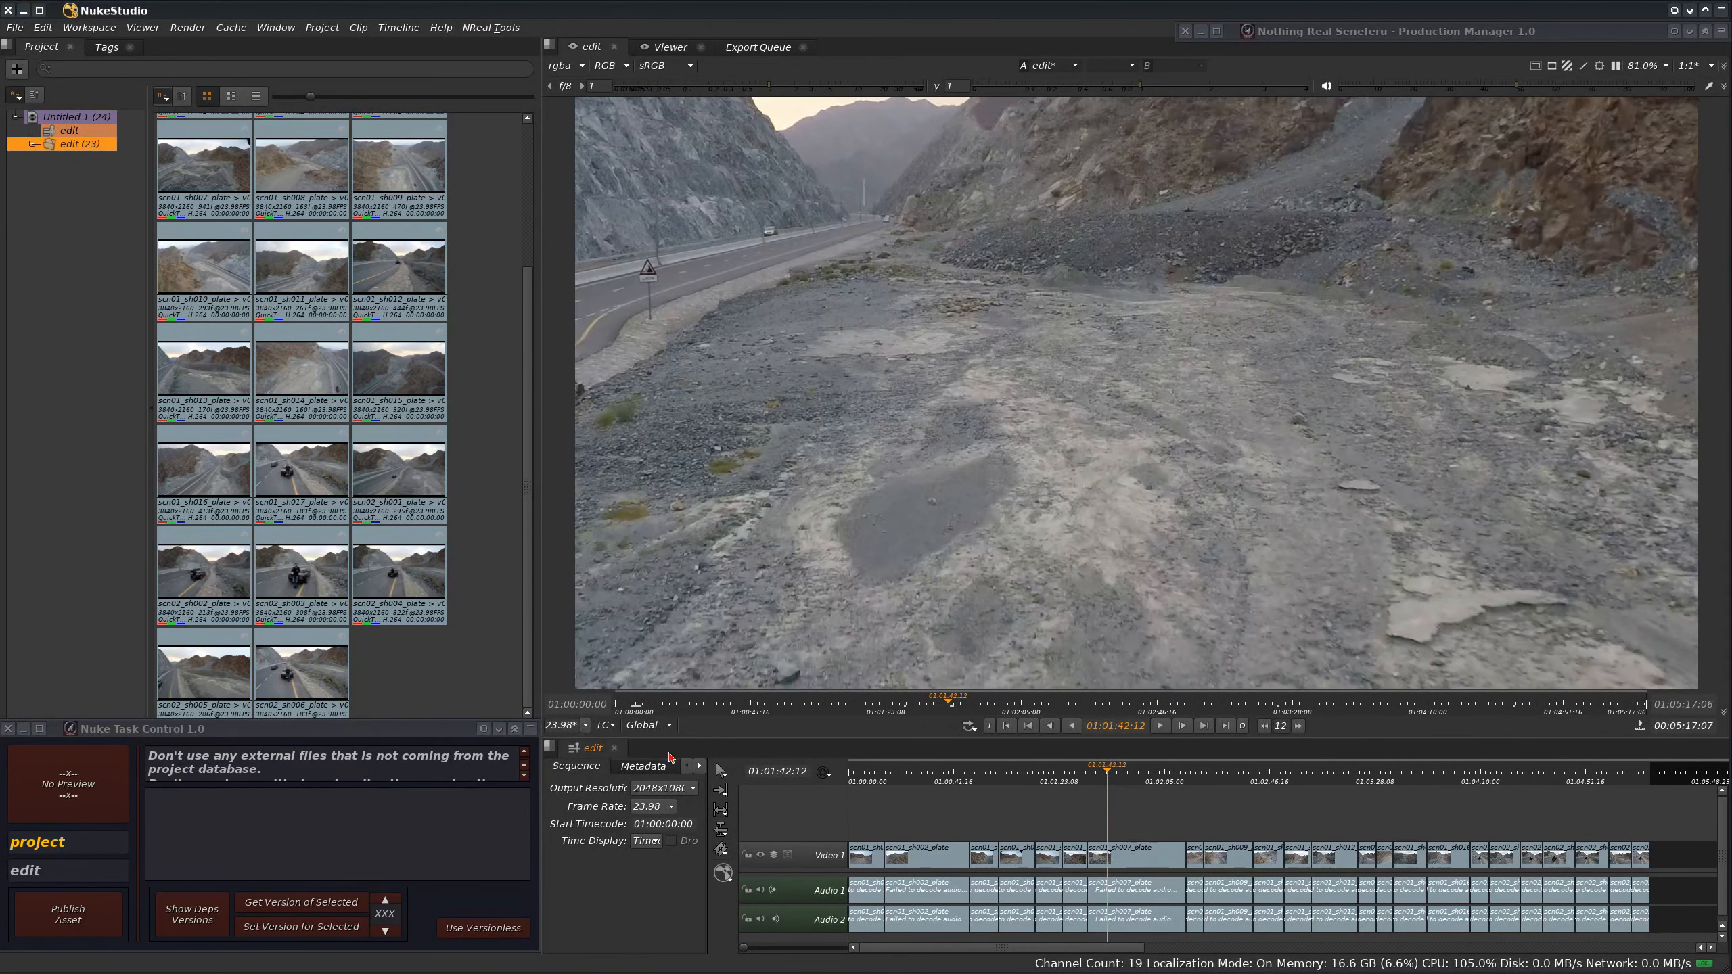
Step: Publish the edit asset with a preview captured from nearly the whole viewer image, adding no extra files, and expand the production manager window
click(67, 929)
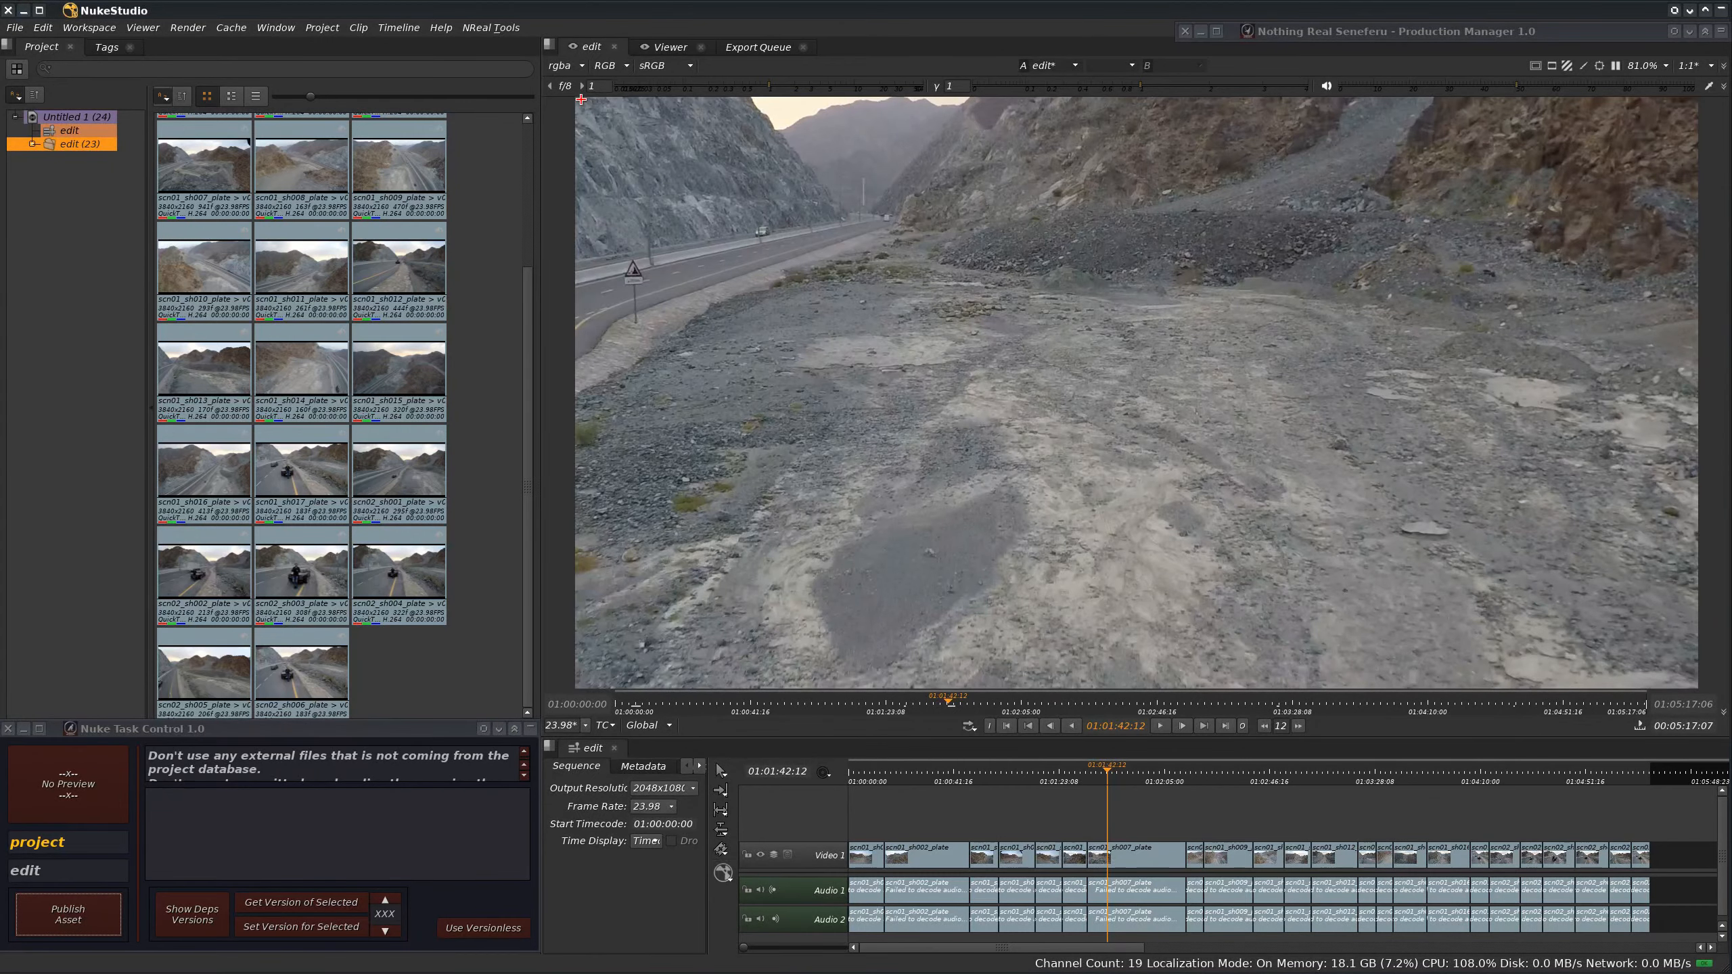
drag(582, 100, 1694, 685)
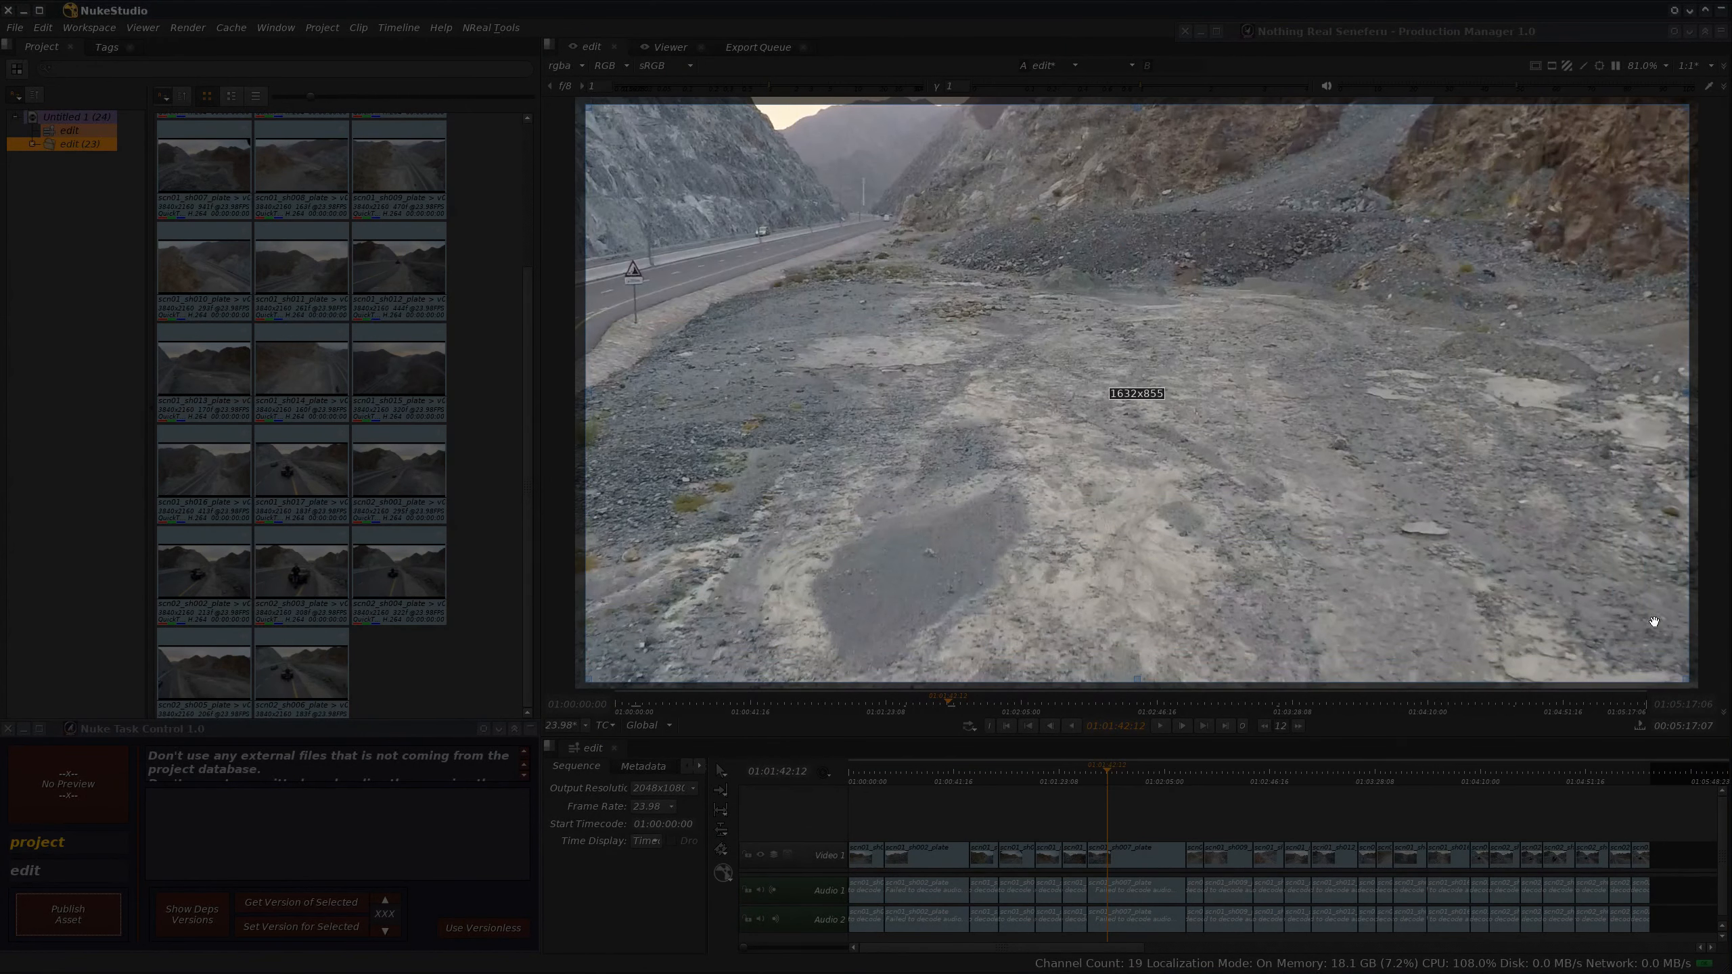
double_click(1339, 483)
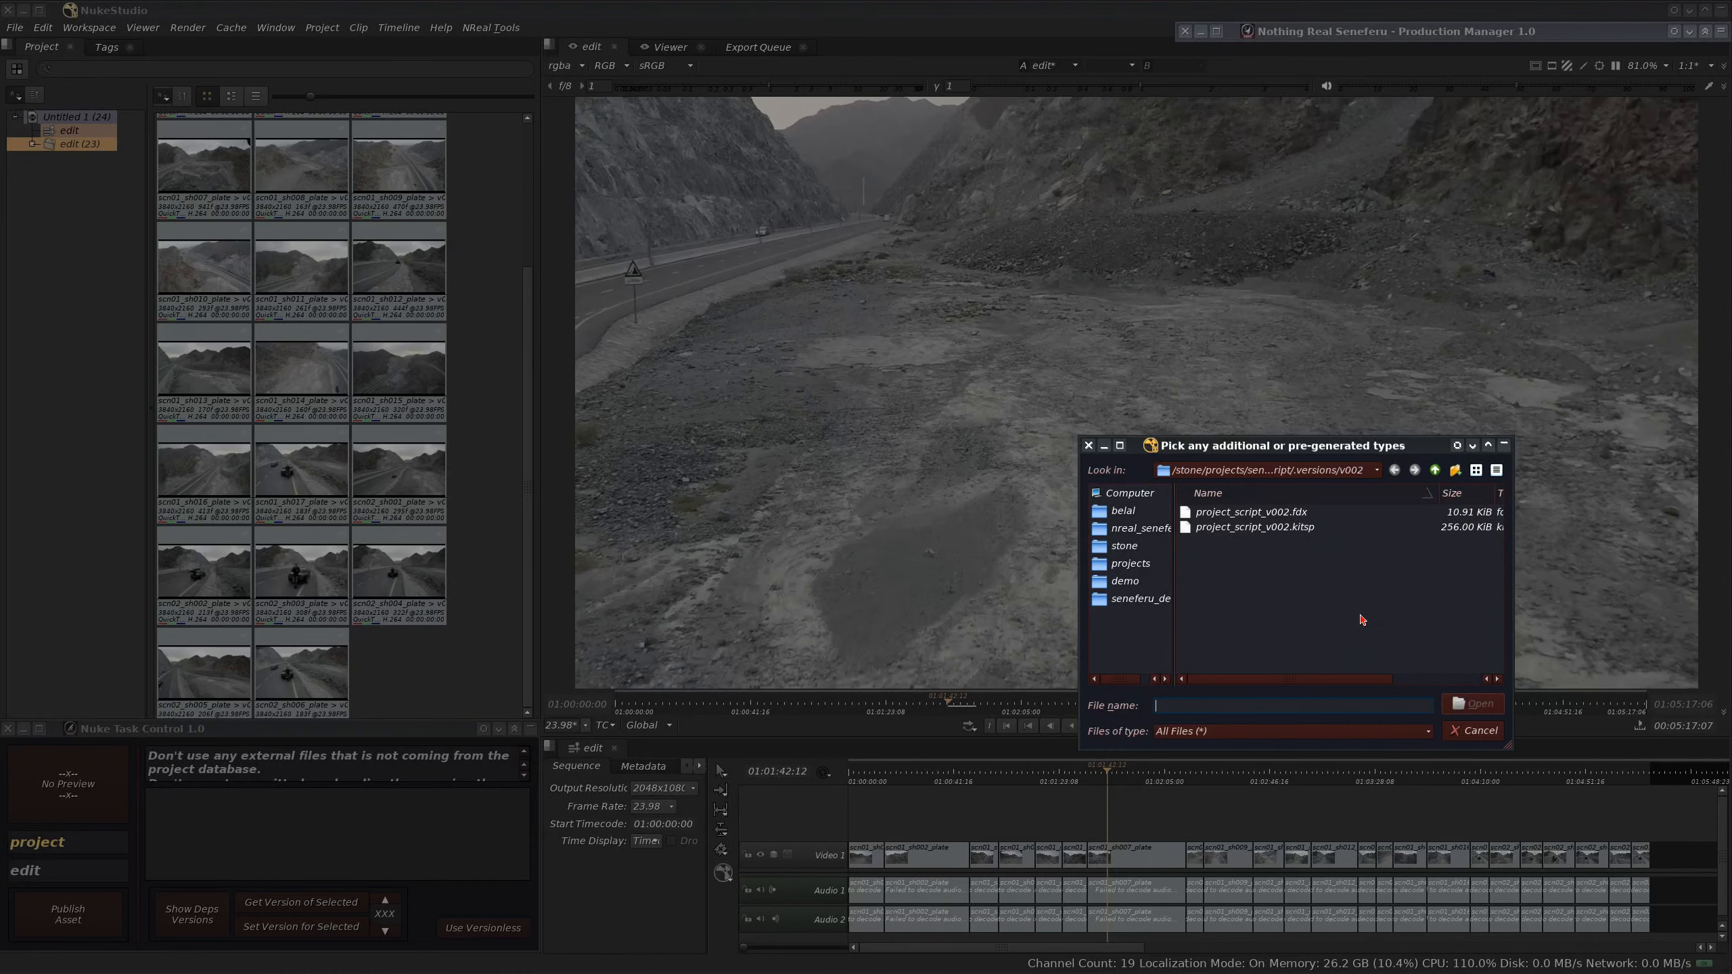
click(1489, 735)
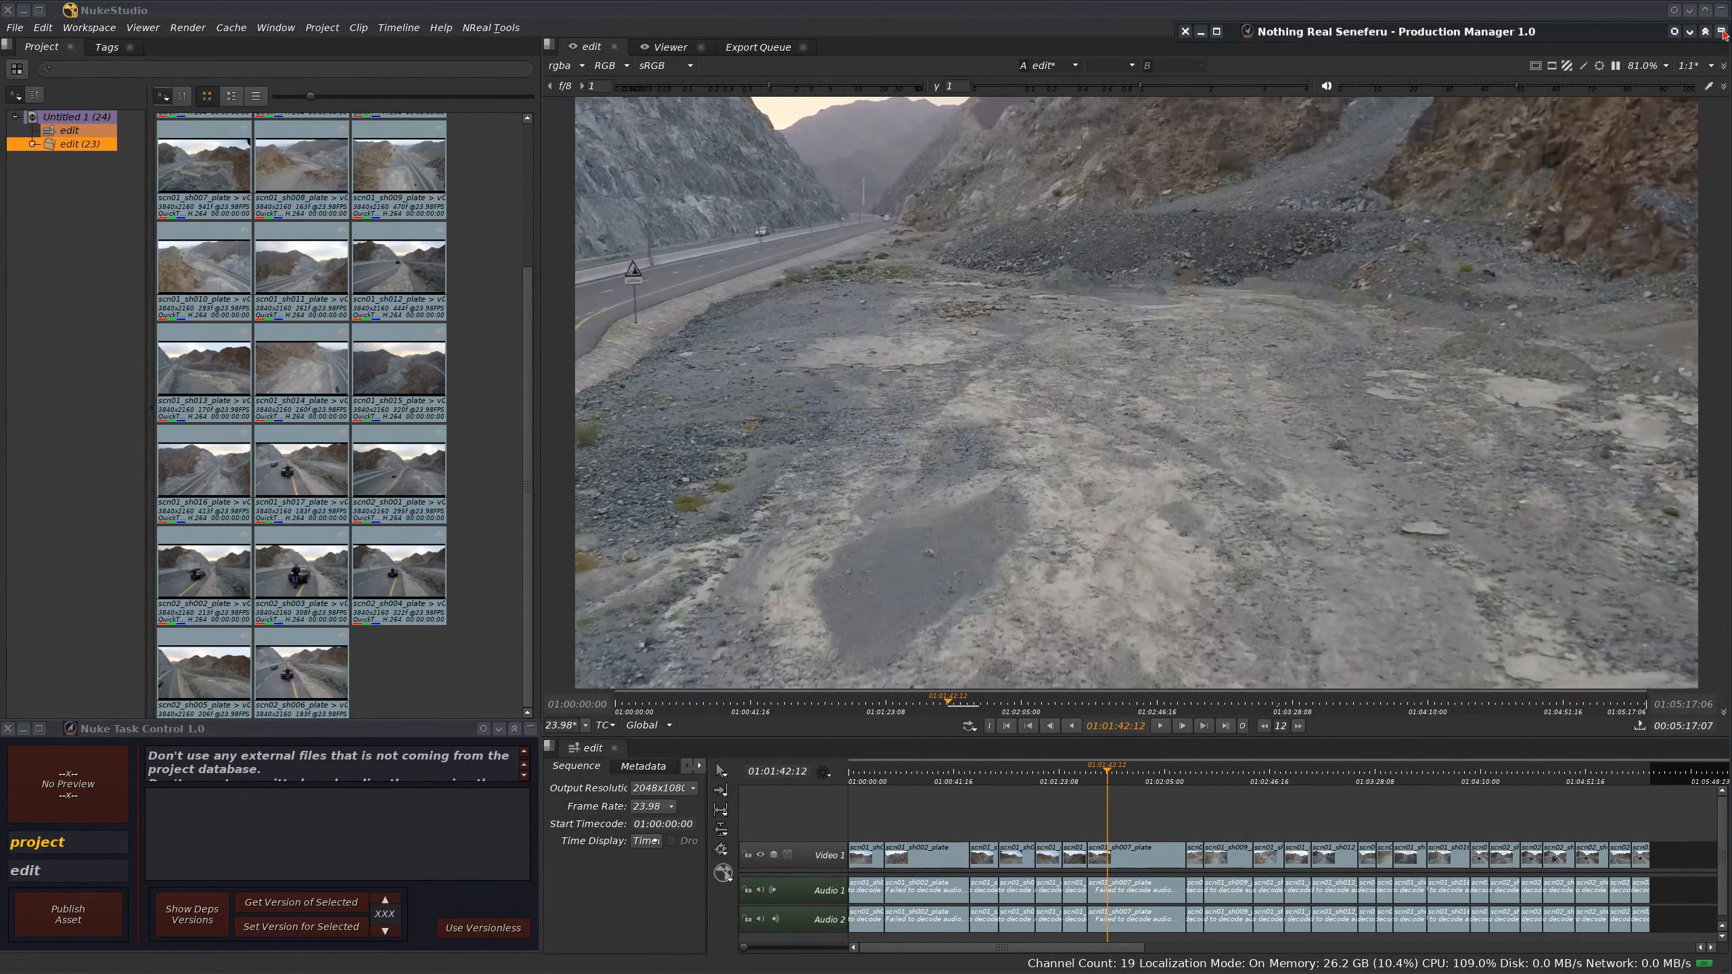
click(1720, 31)
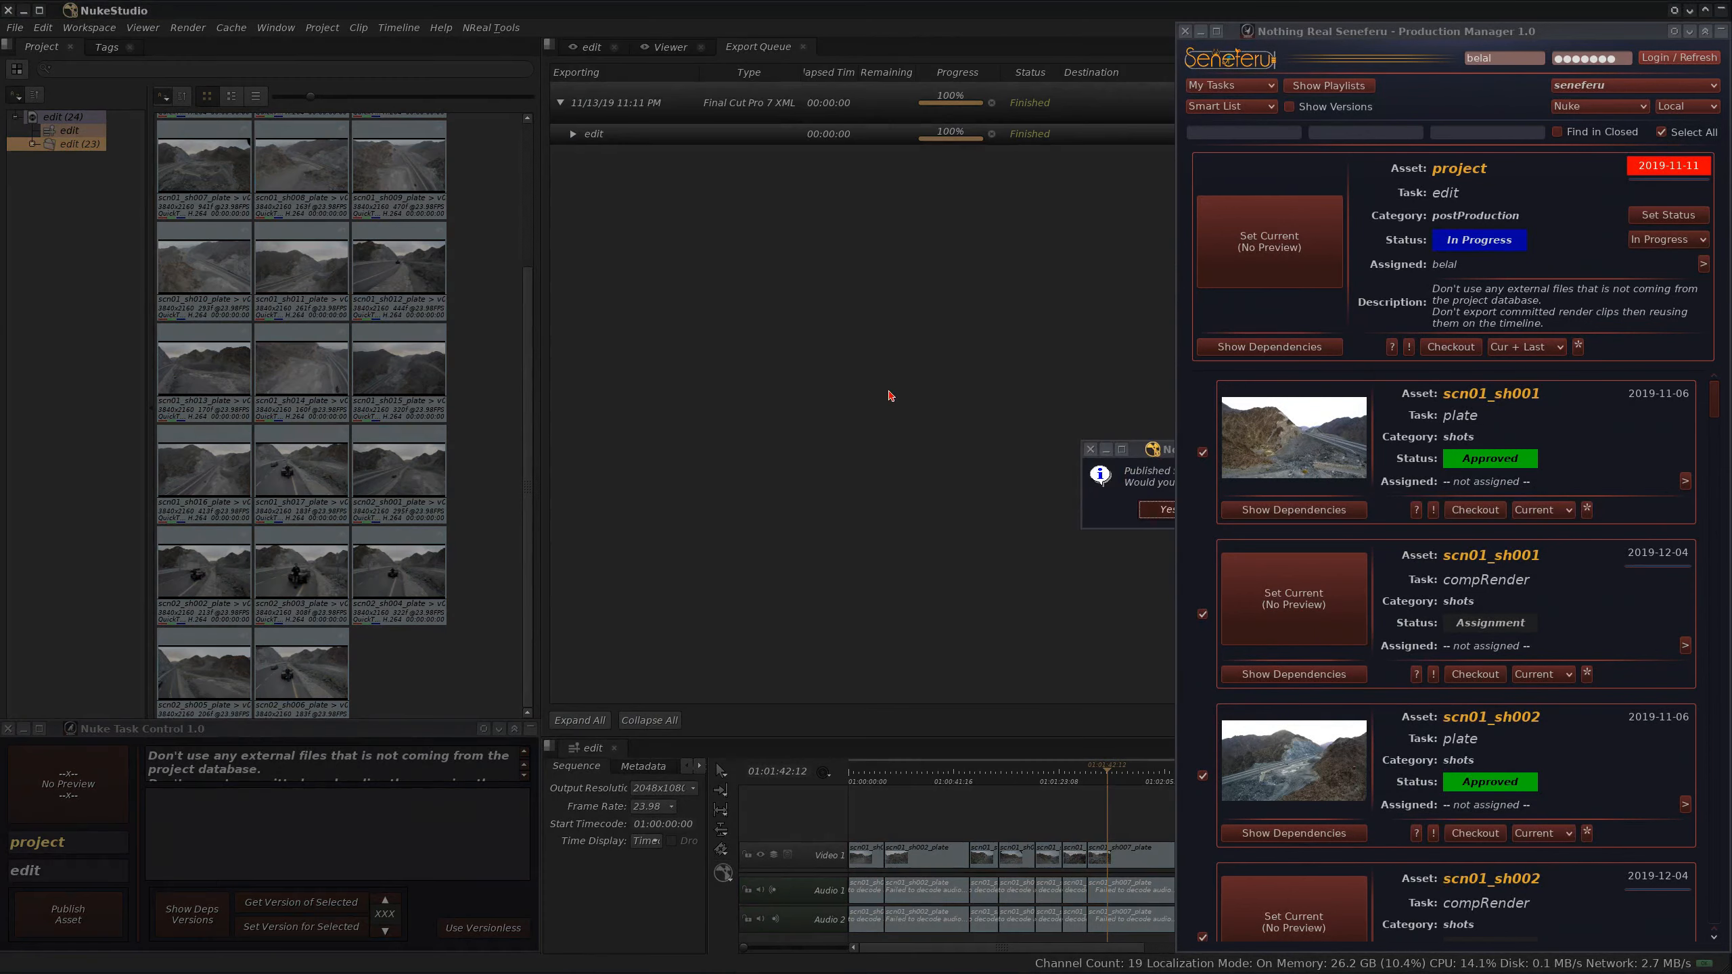
Step: Move the publish notification clear of the production manager and accept setting the edit task's status to Art Review
click(1123, 450)
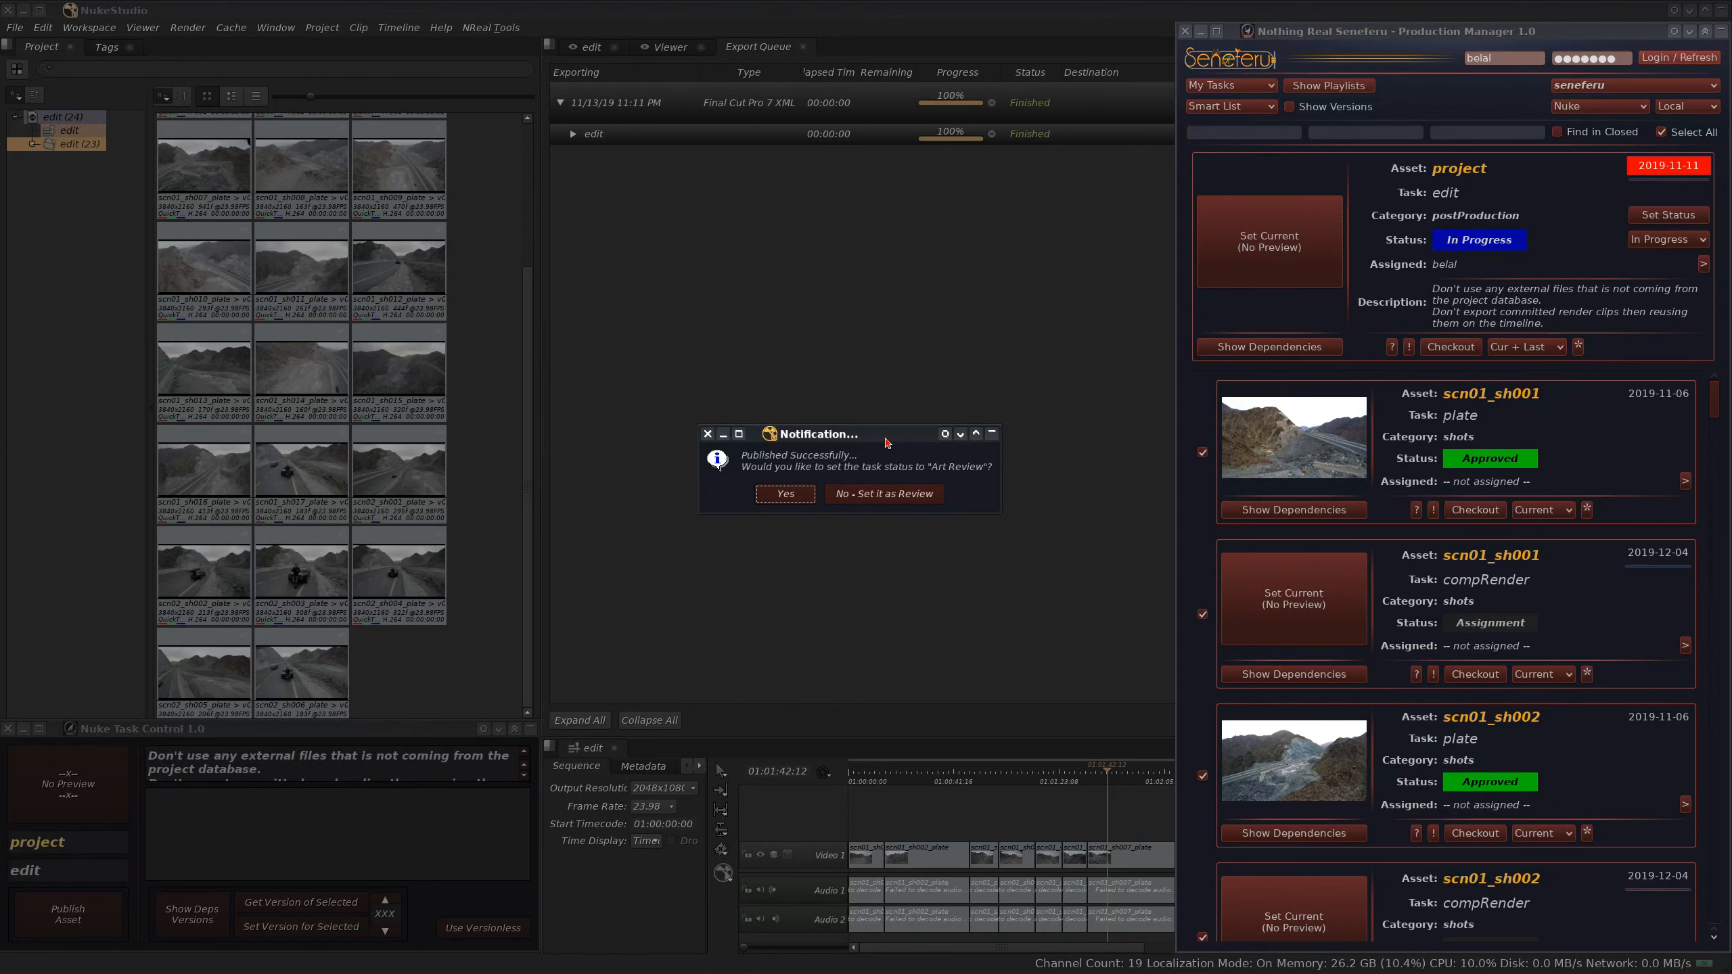
drag(886, 442, 841, 422)
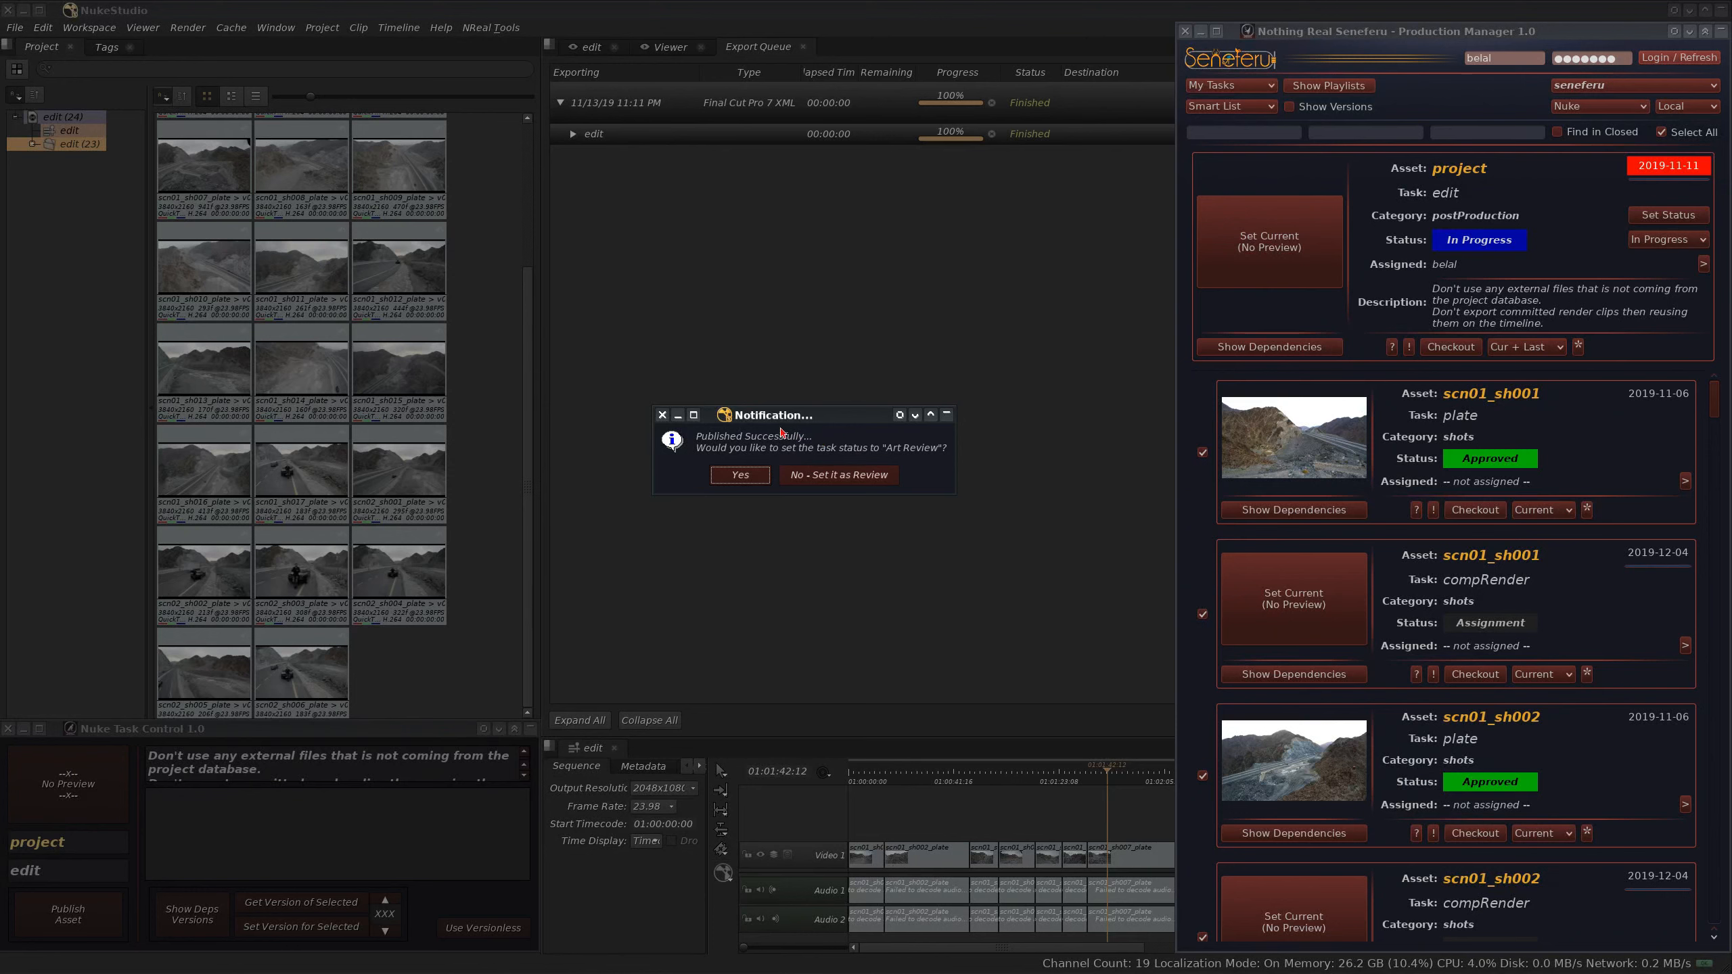
drag(791, 423, 808, 359)
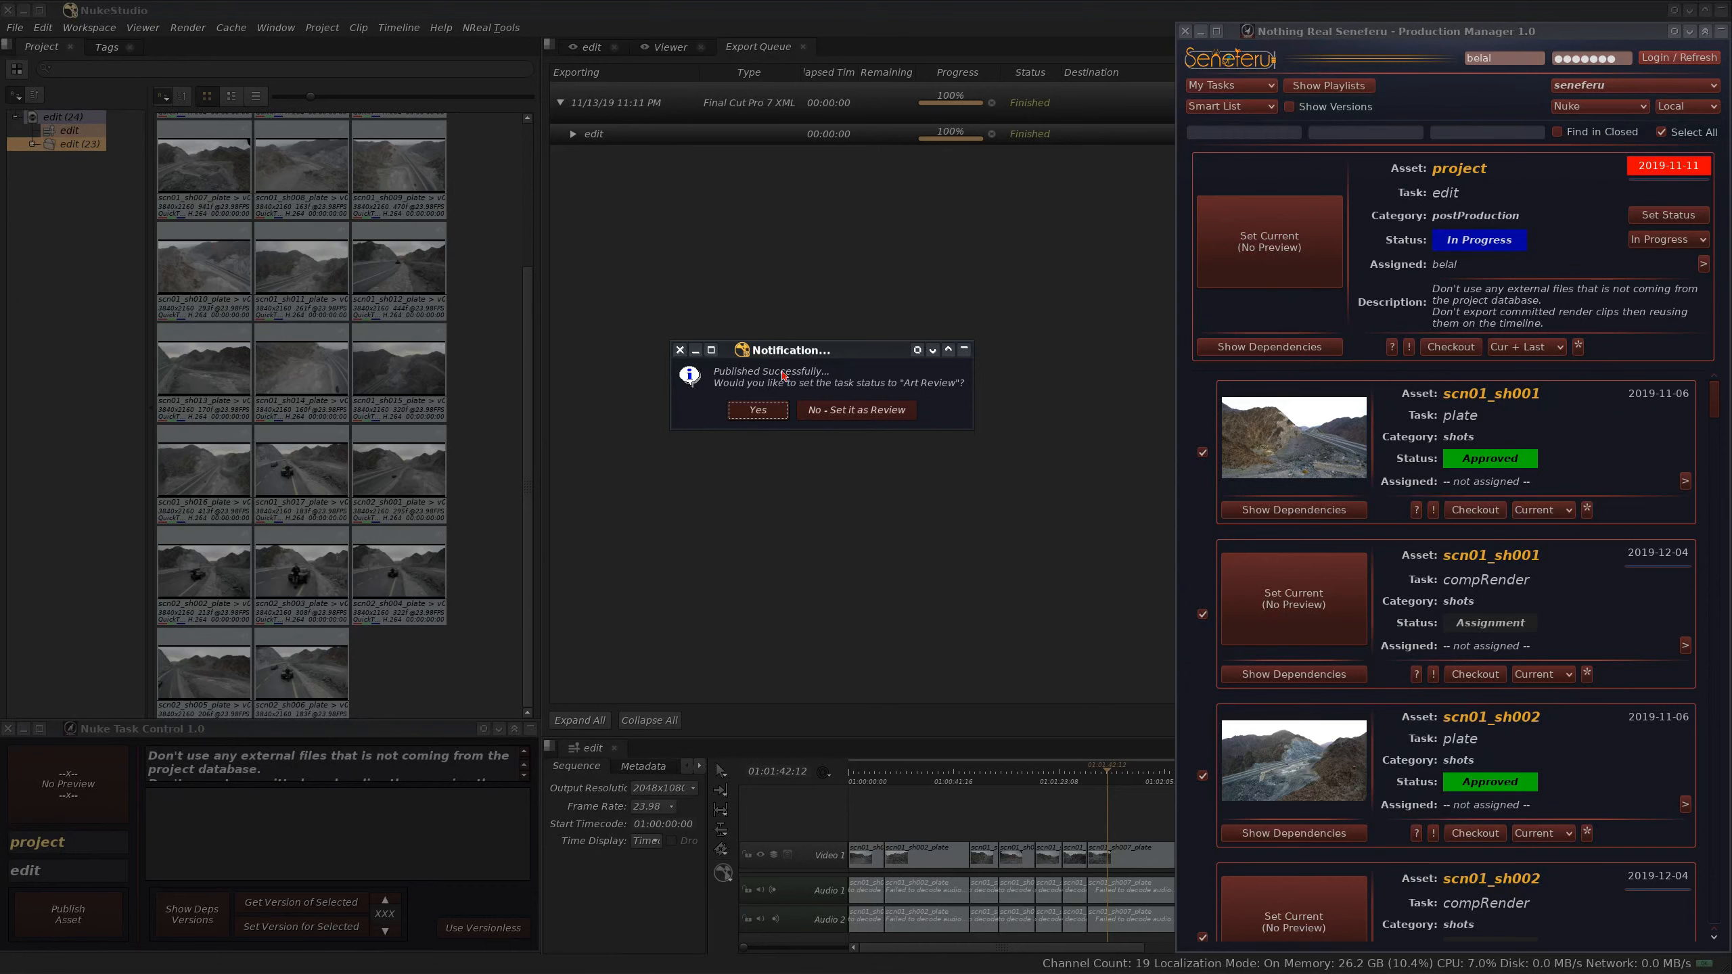
drag(822, 356, 778, 388)
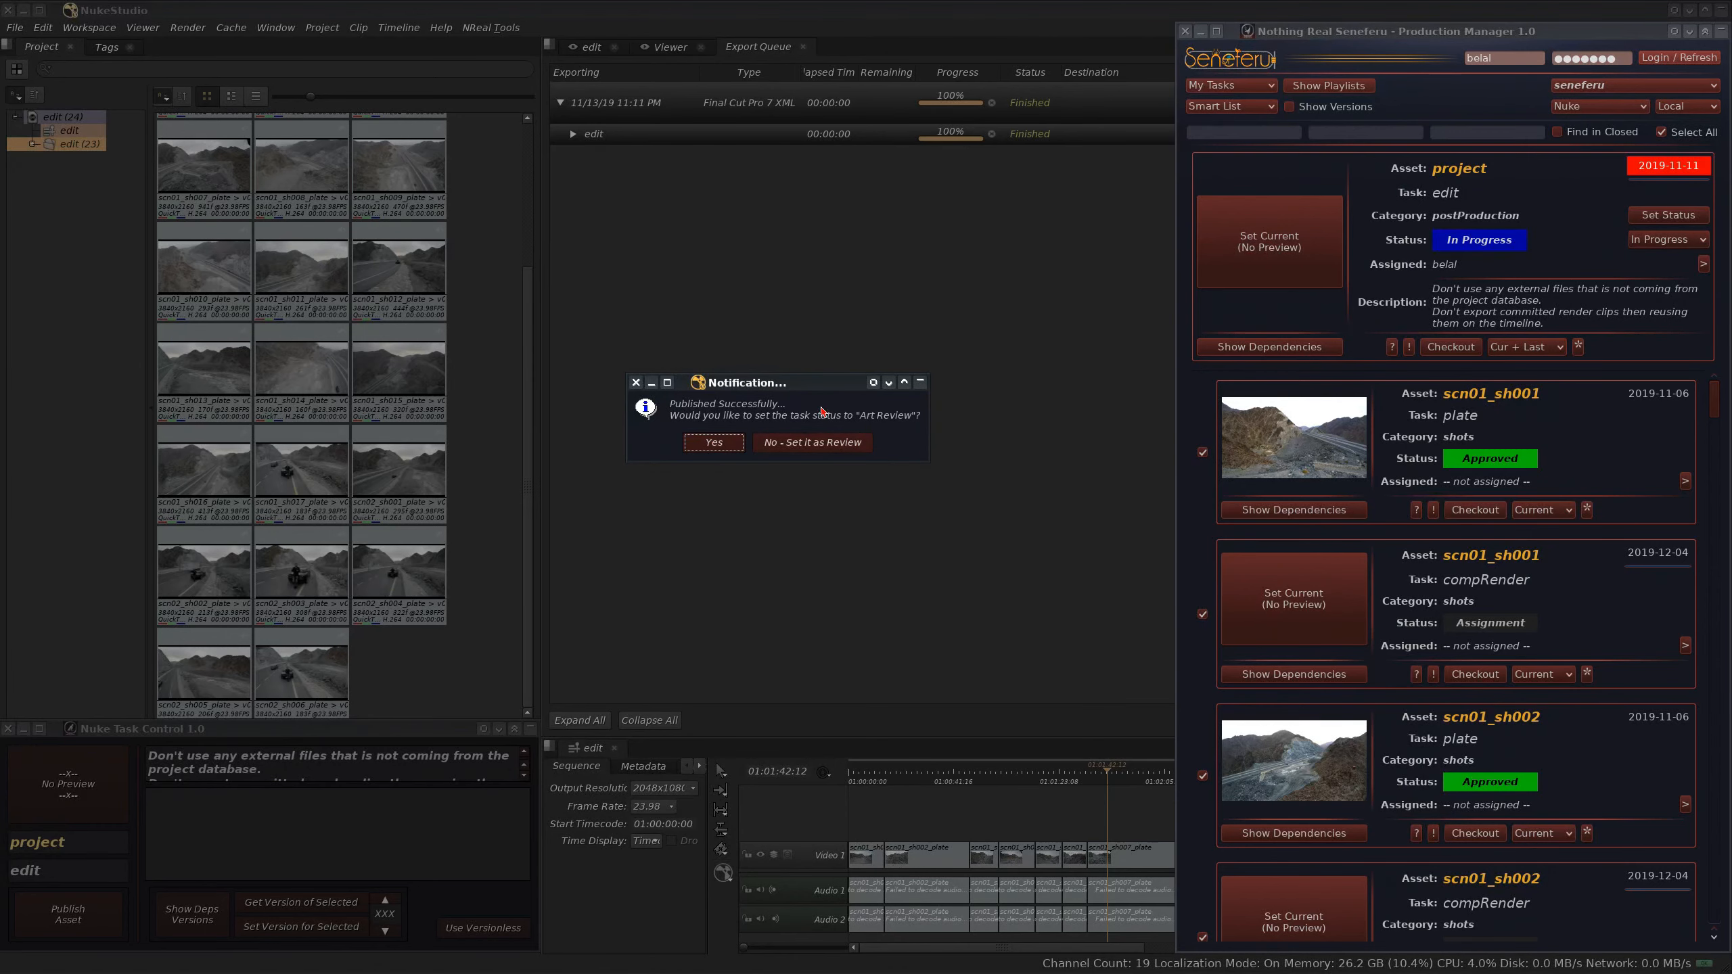
click(712, 444)
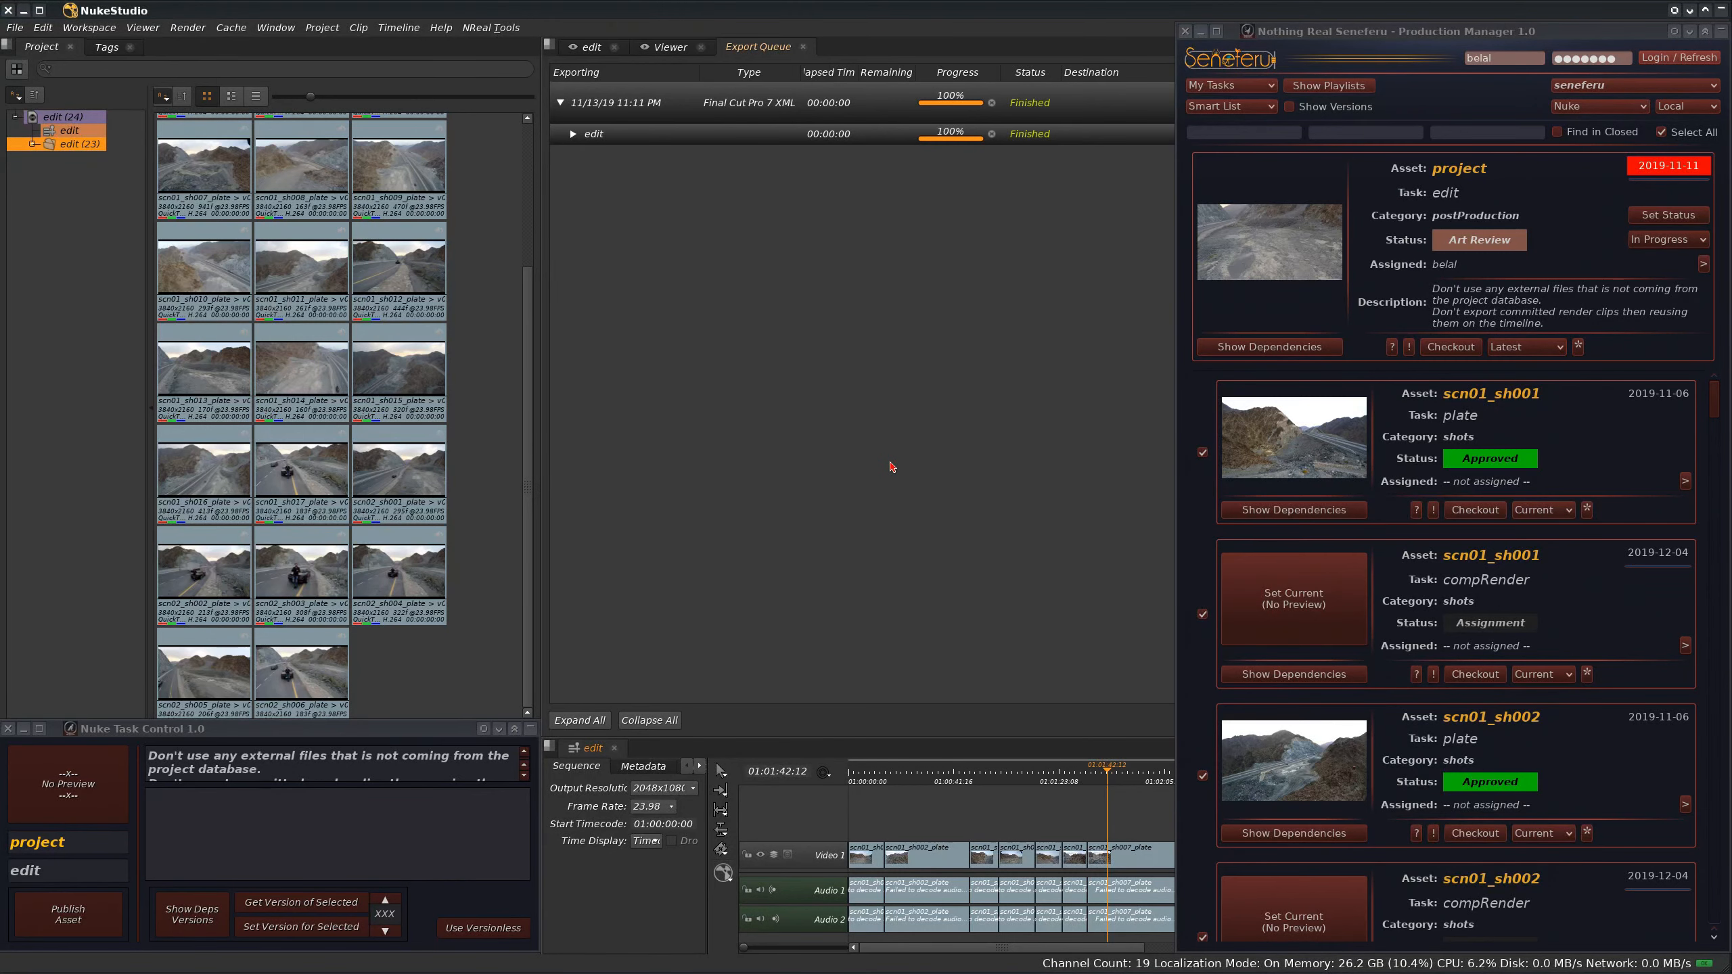
Step: On the empty desktop, check the production manager's VFX/CG Sup and Director lists for the published edit task and examine its entry
key(super+Page_Down)
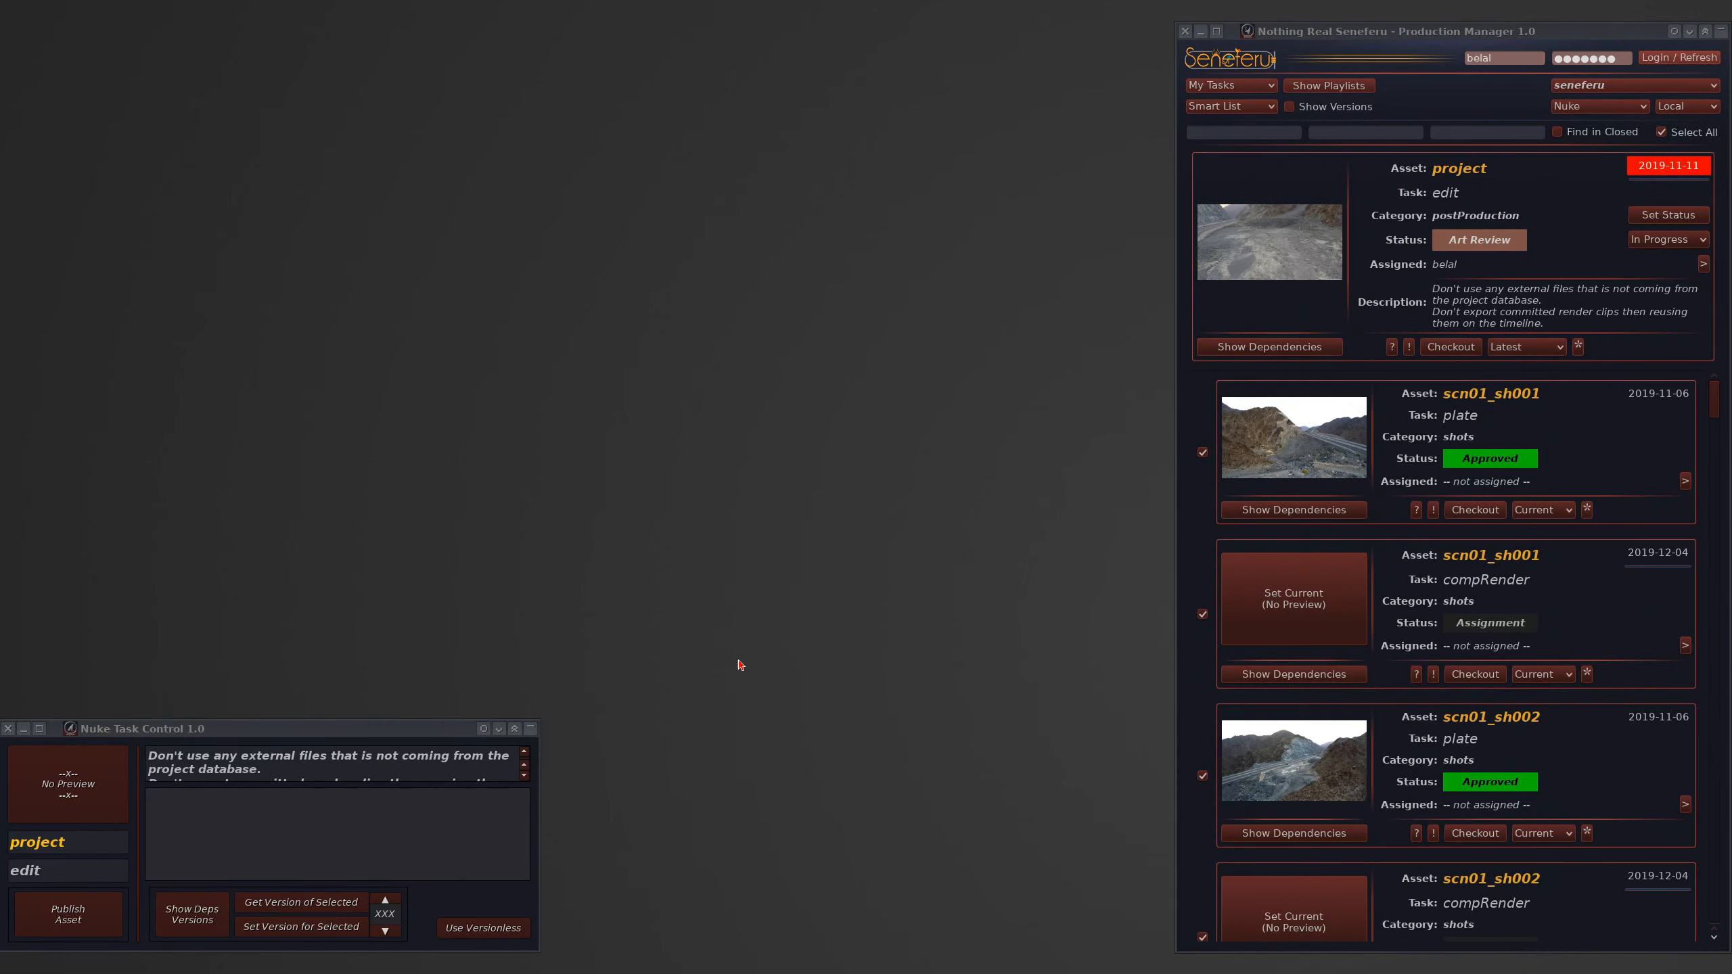
key(super+Page_Down)
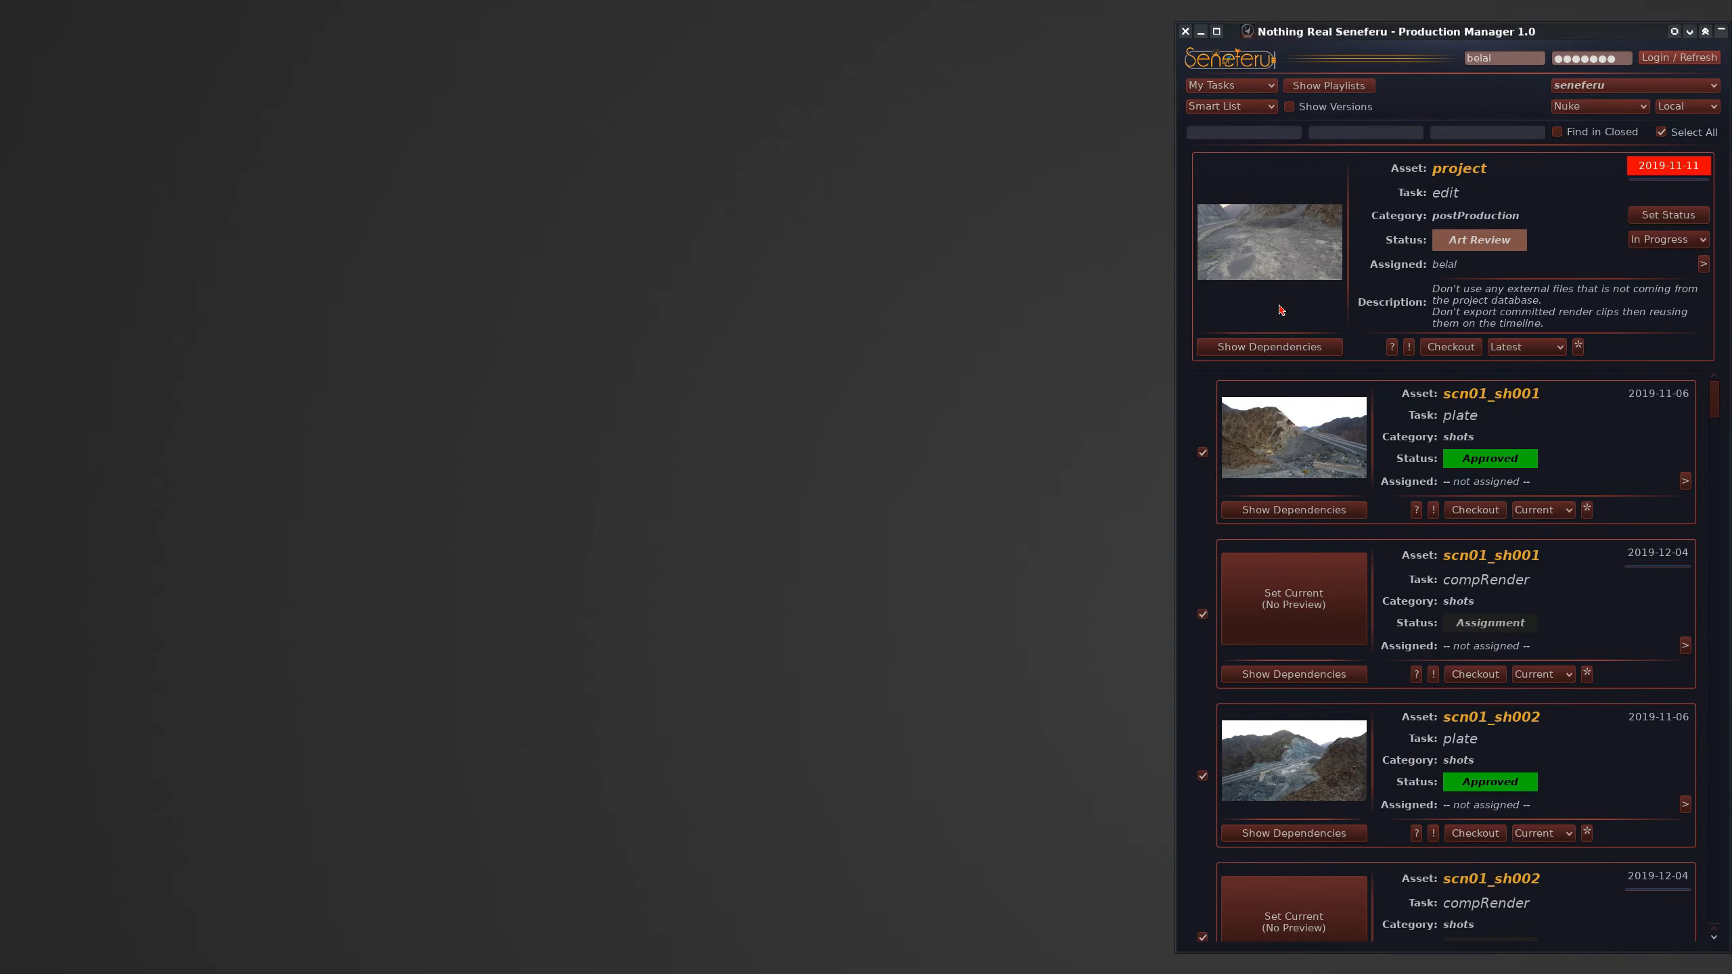
click(1306, 231)
click(1261, 89)
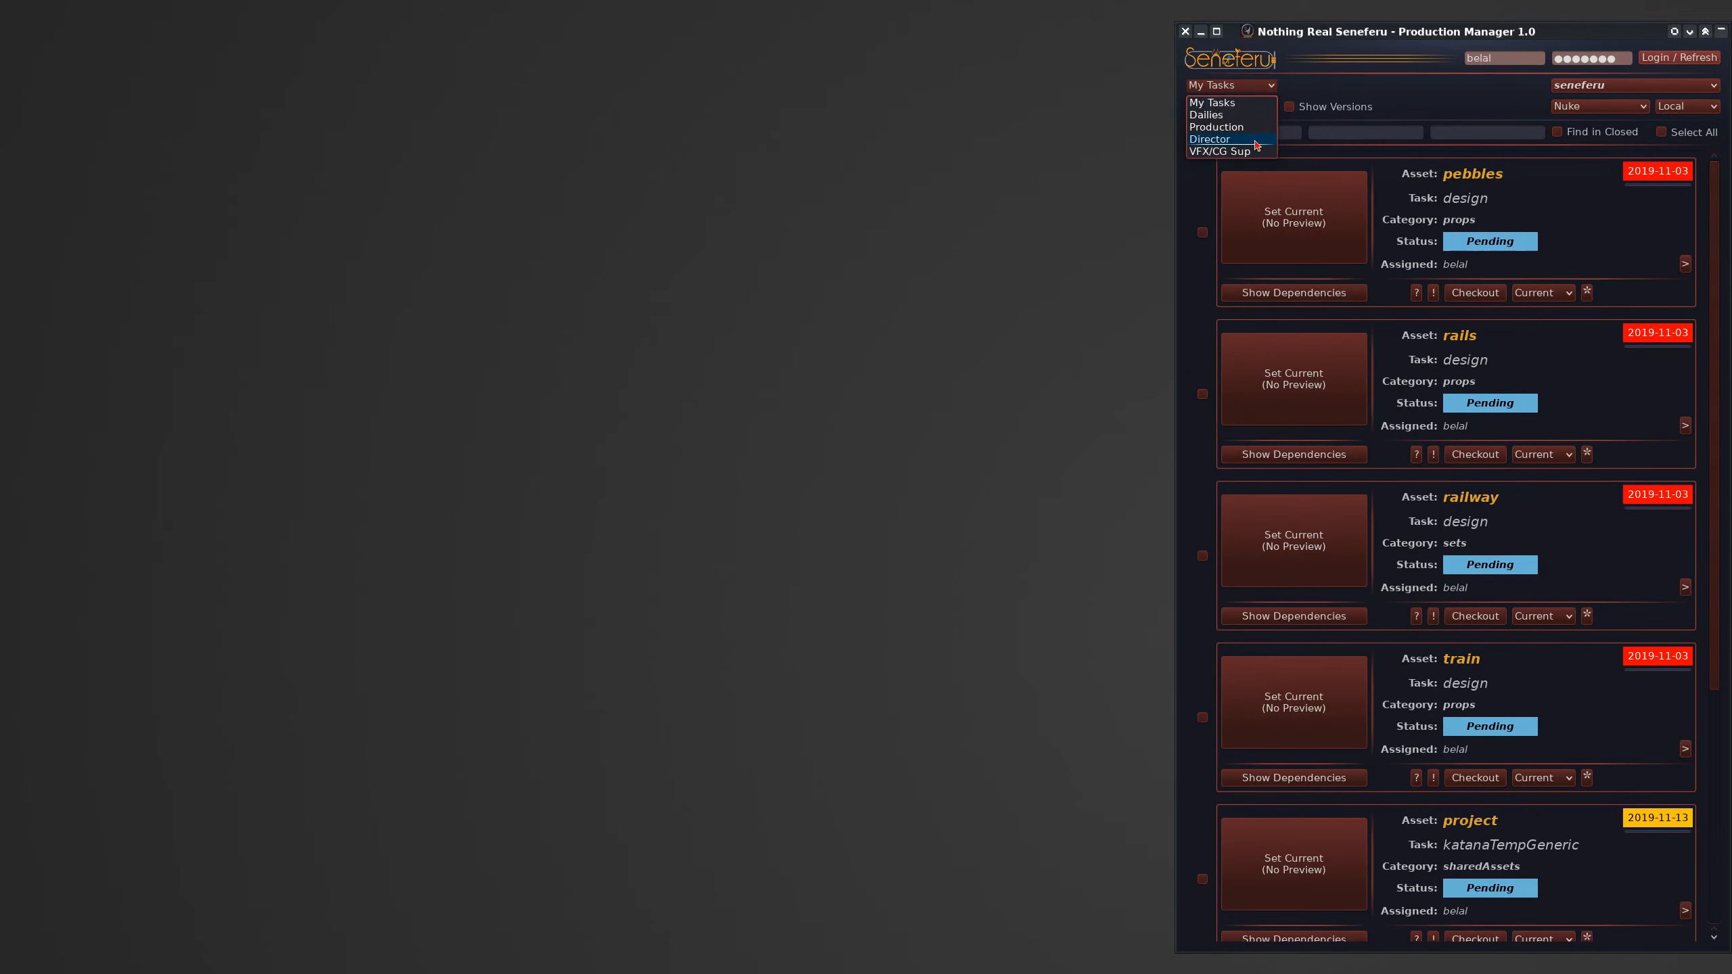
click(1256, 156)
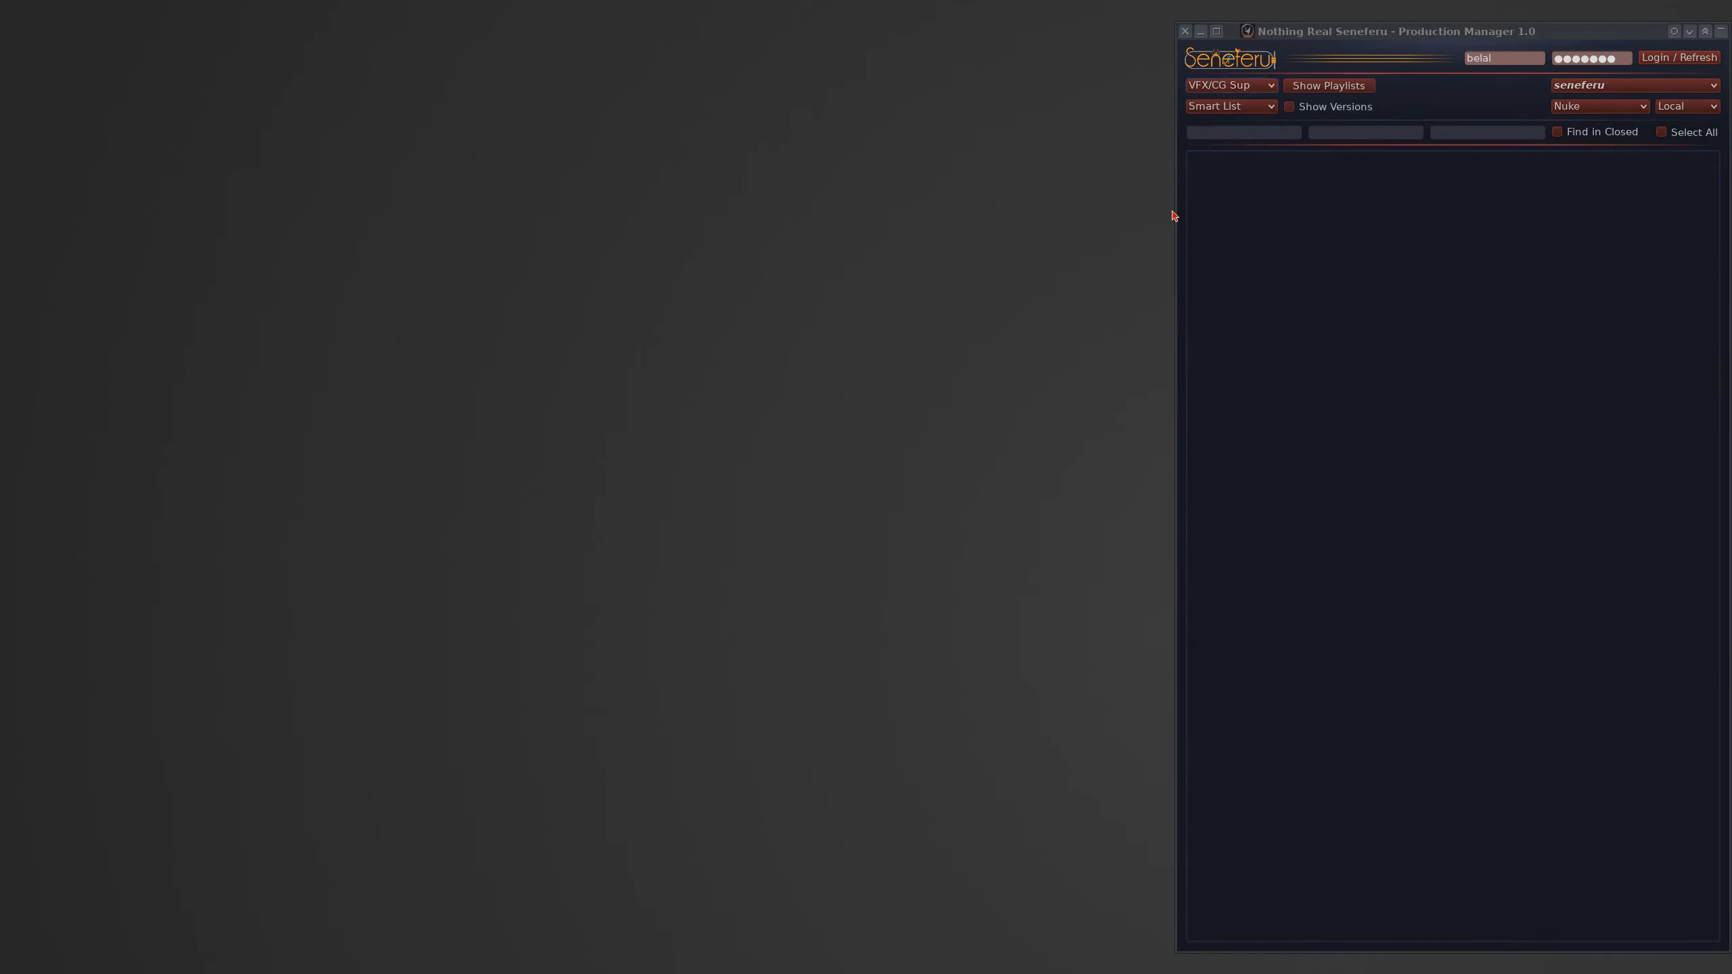
click(1252, 89)
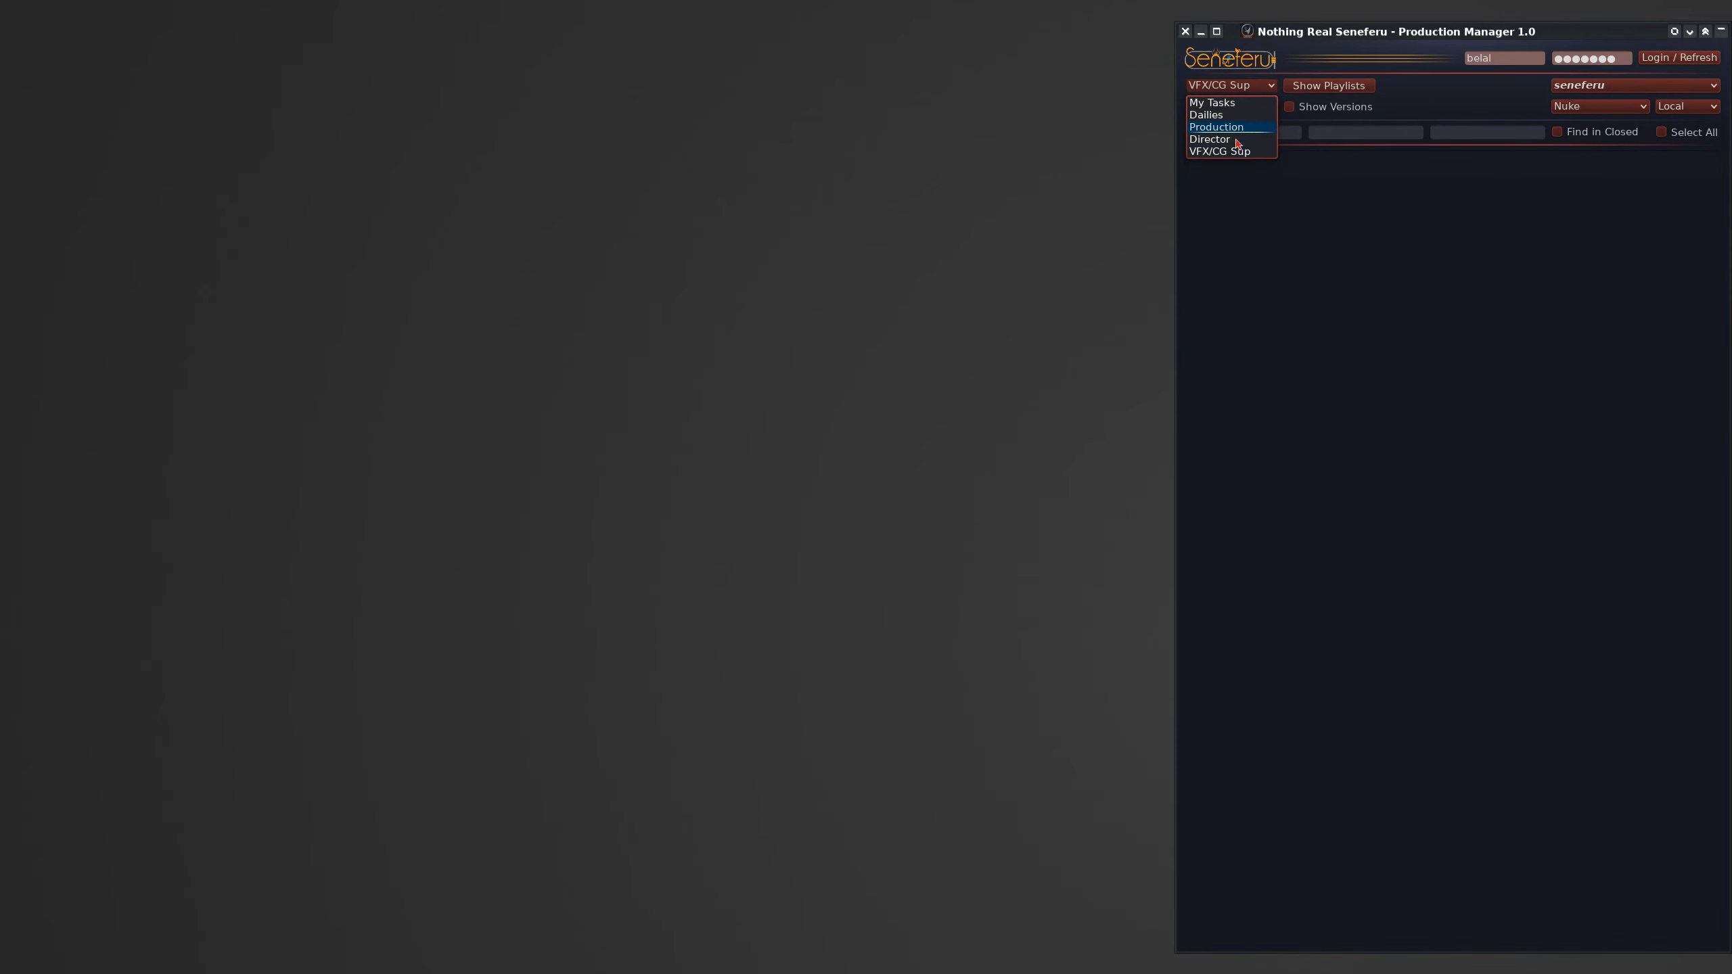
click(1231, 140)
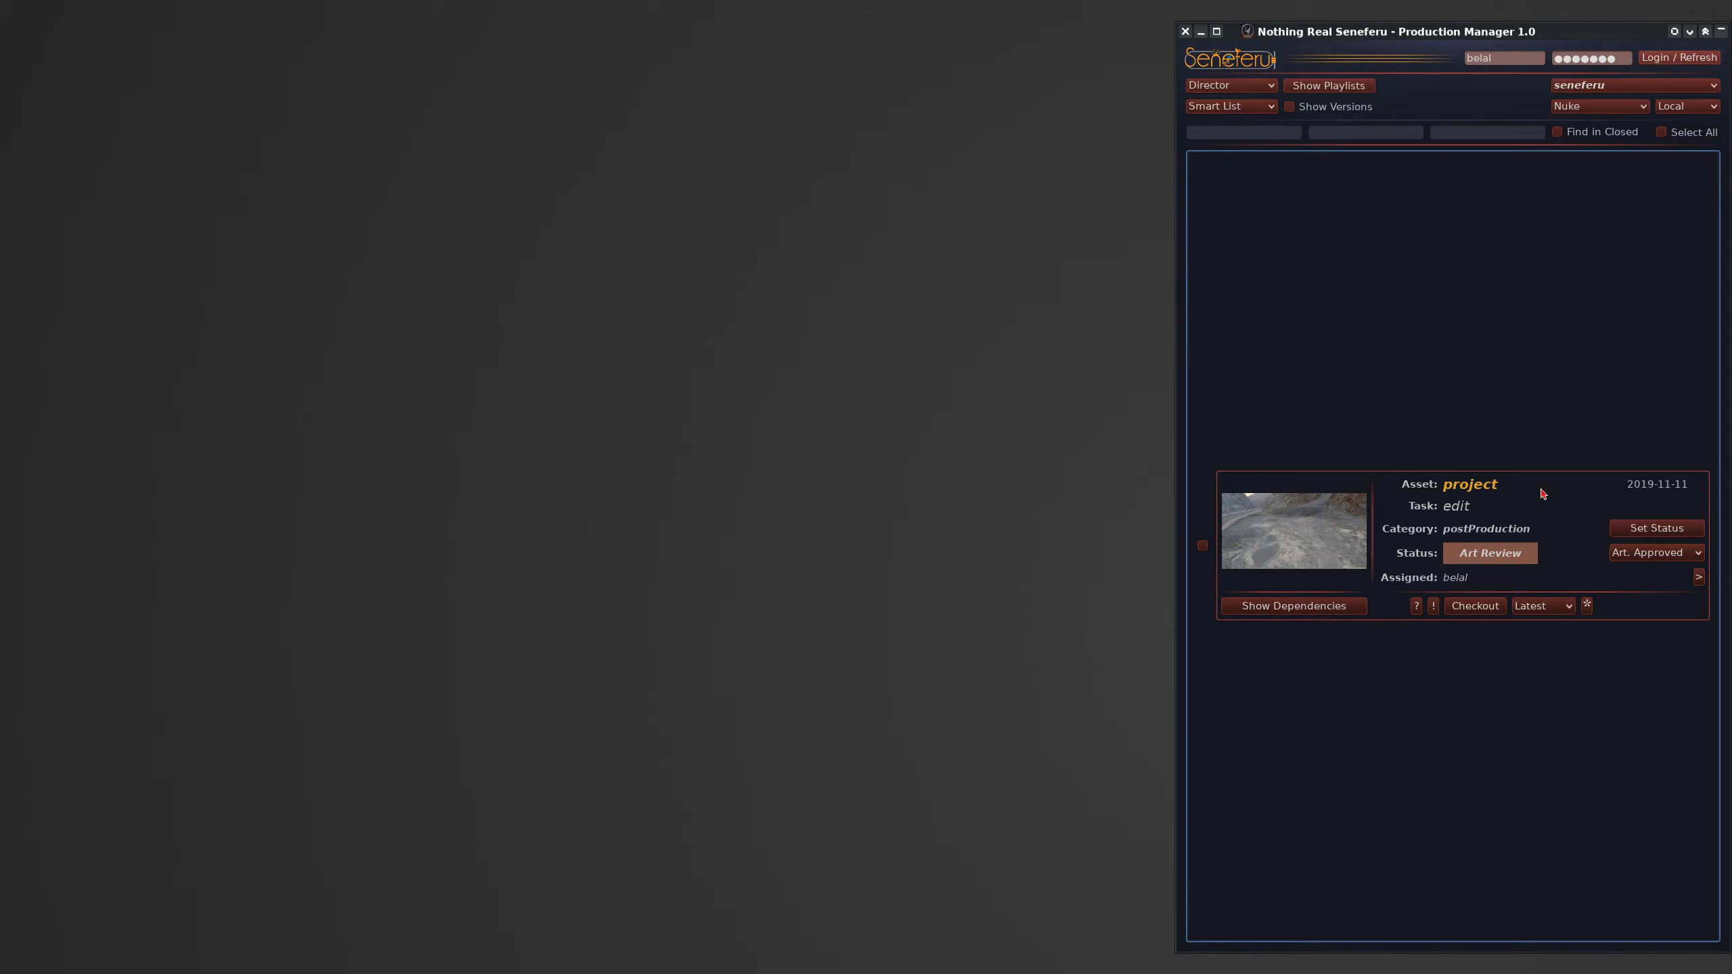
click(1319, 531)
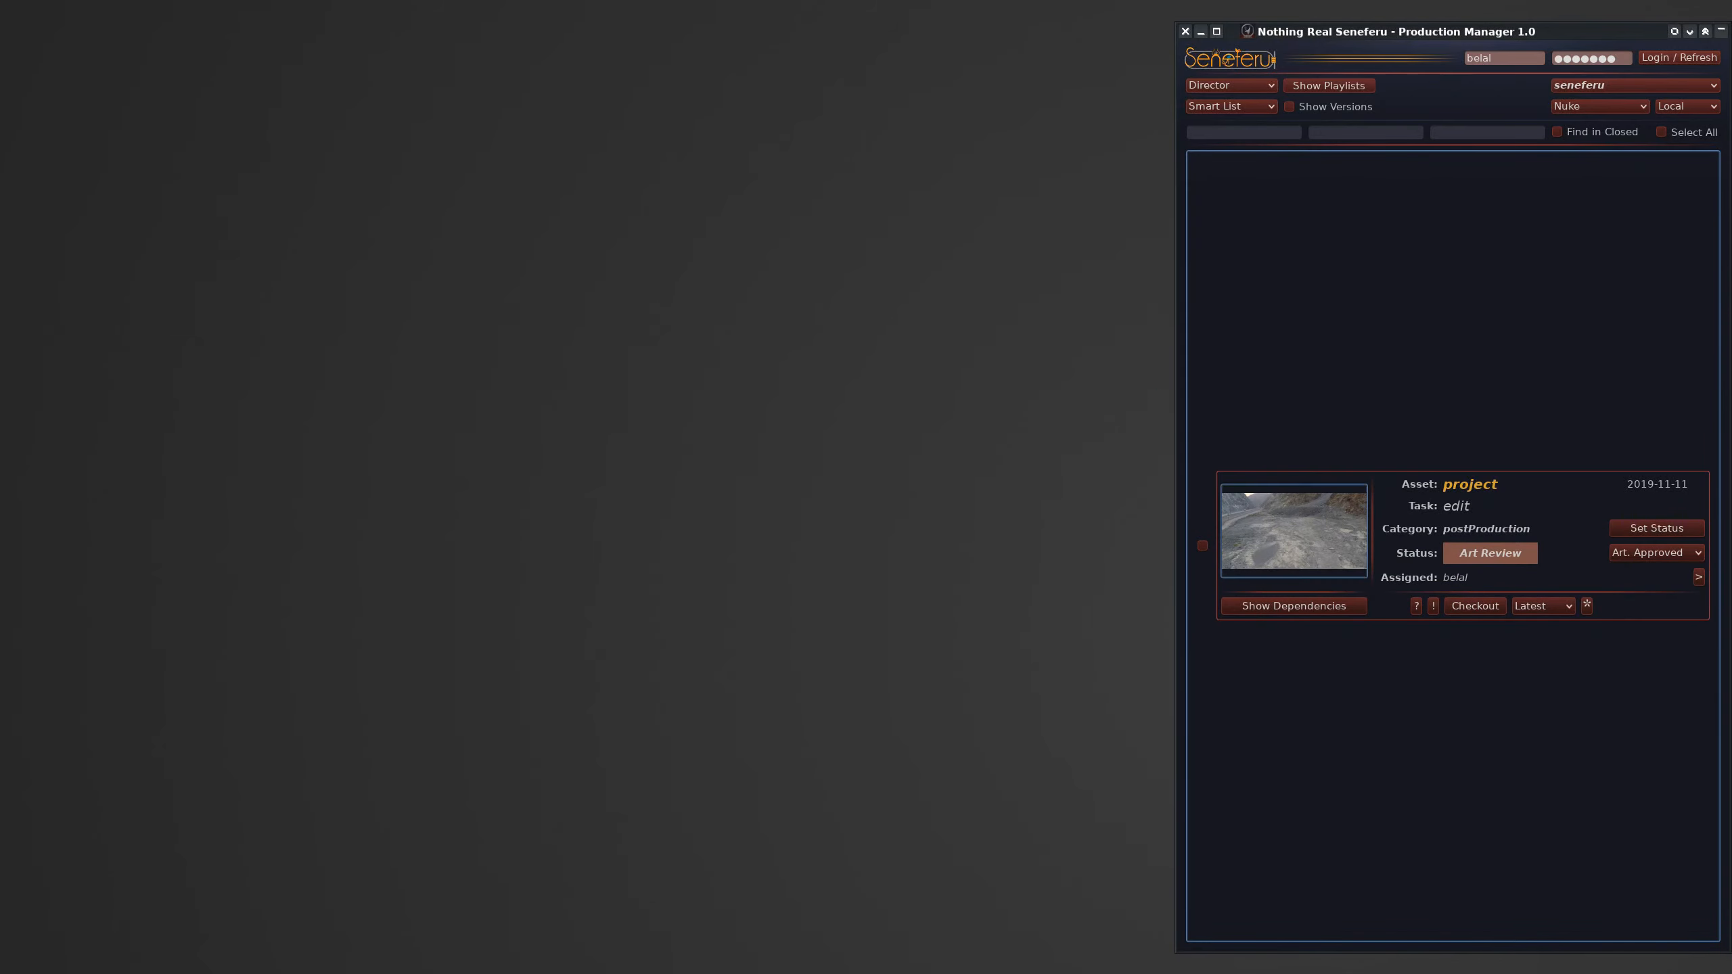
click(1592, 517)
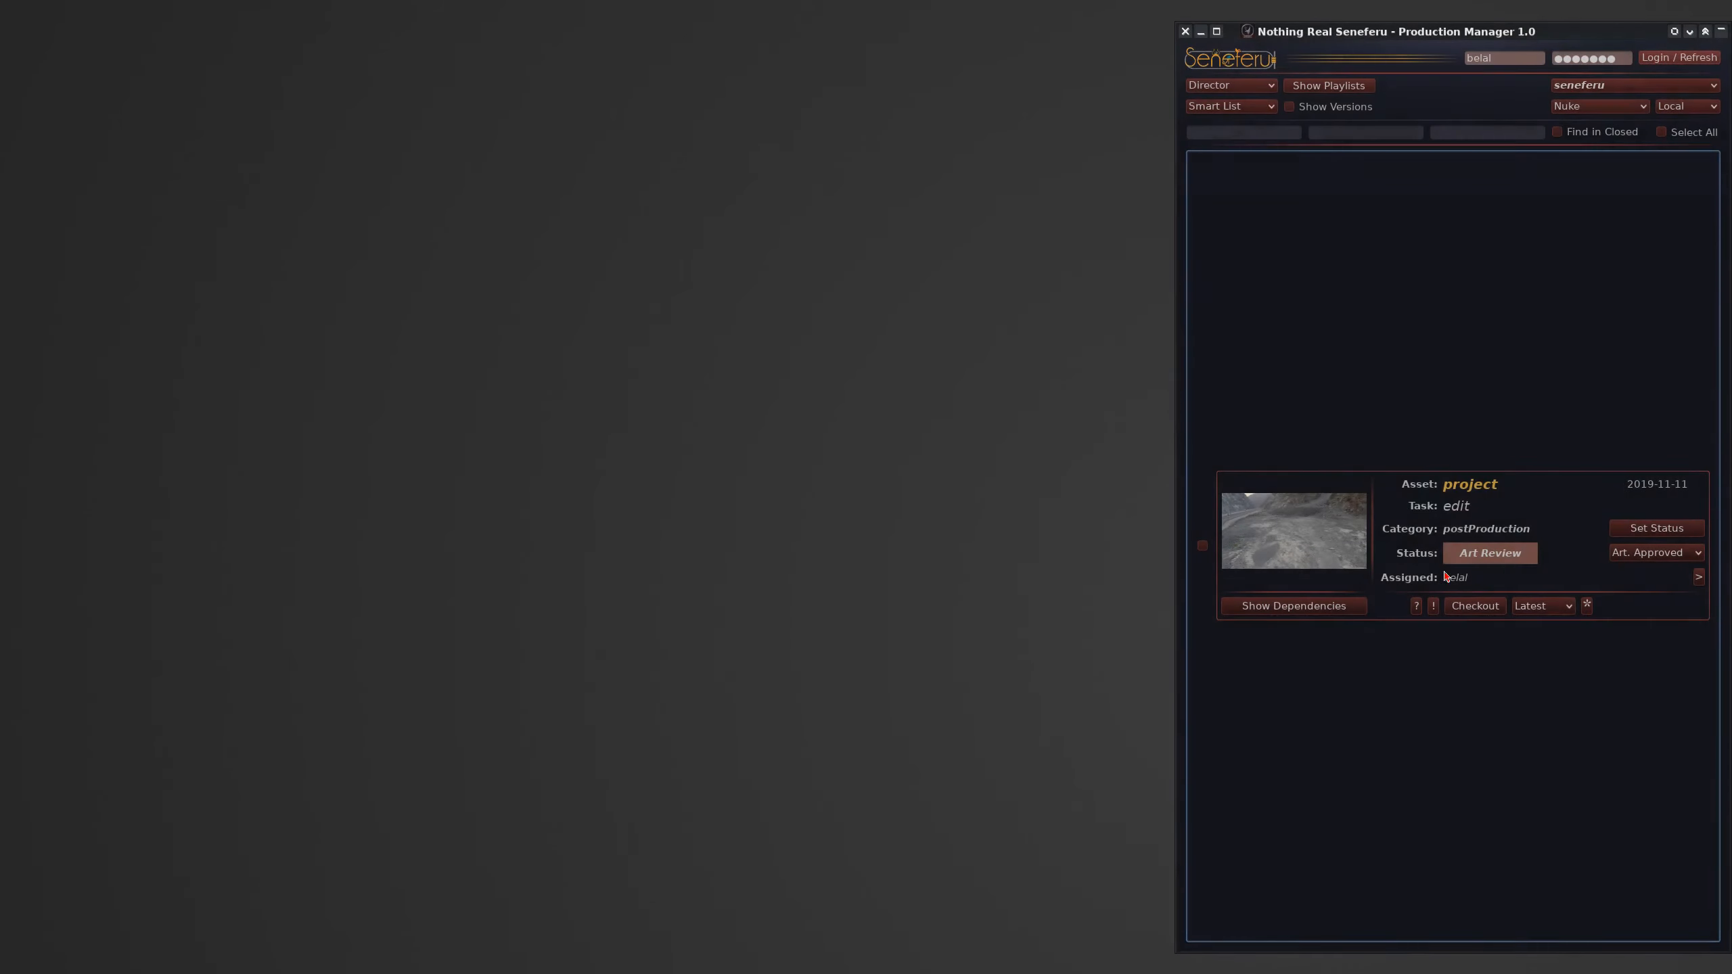
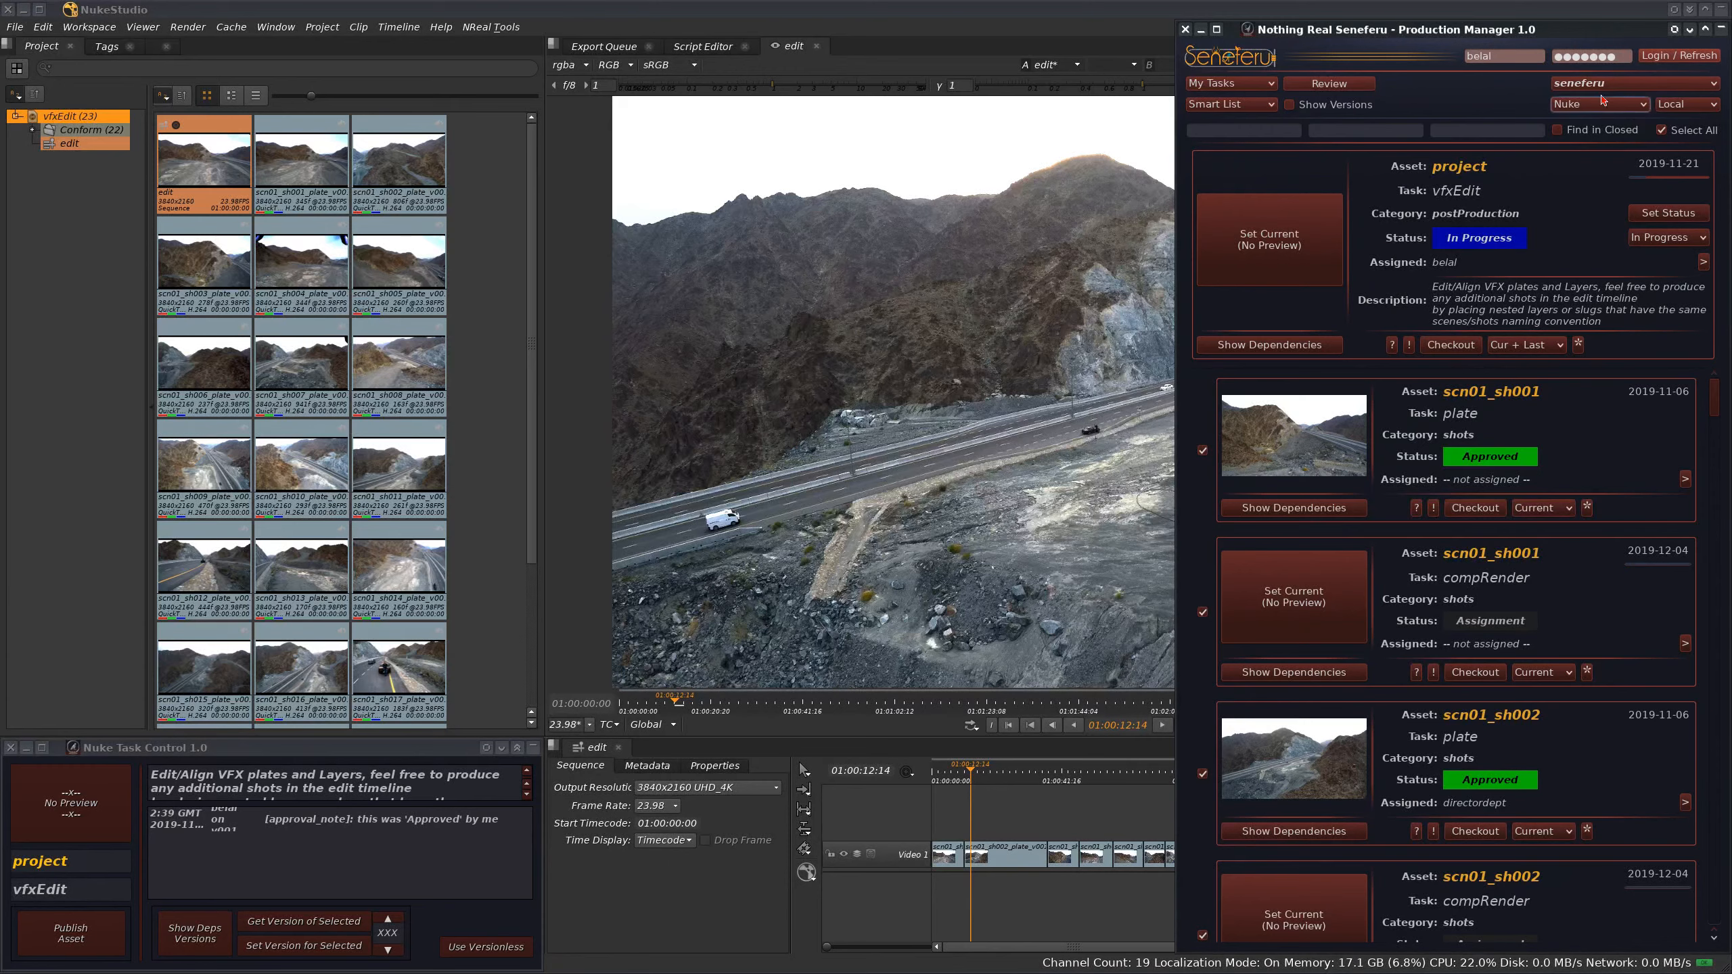
Step: Publish the vfxEdit asset with a preview of nearly the whole viewer image and no extra files, setting its task status to Art Review
click(1721, 30)
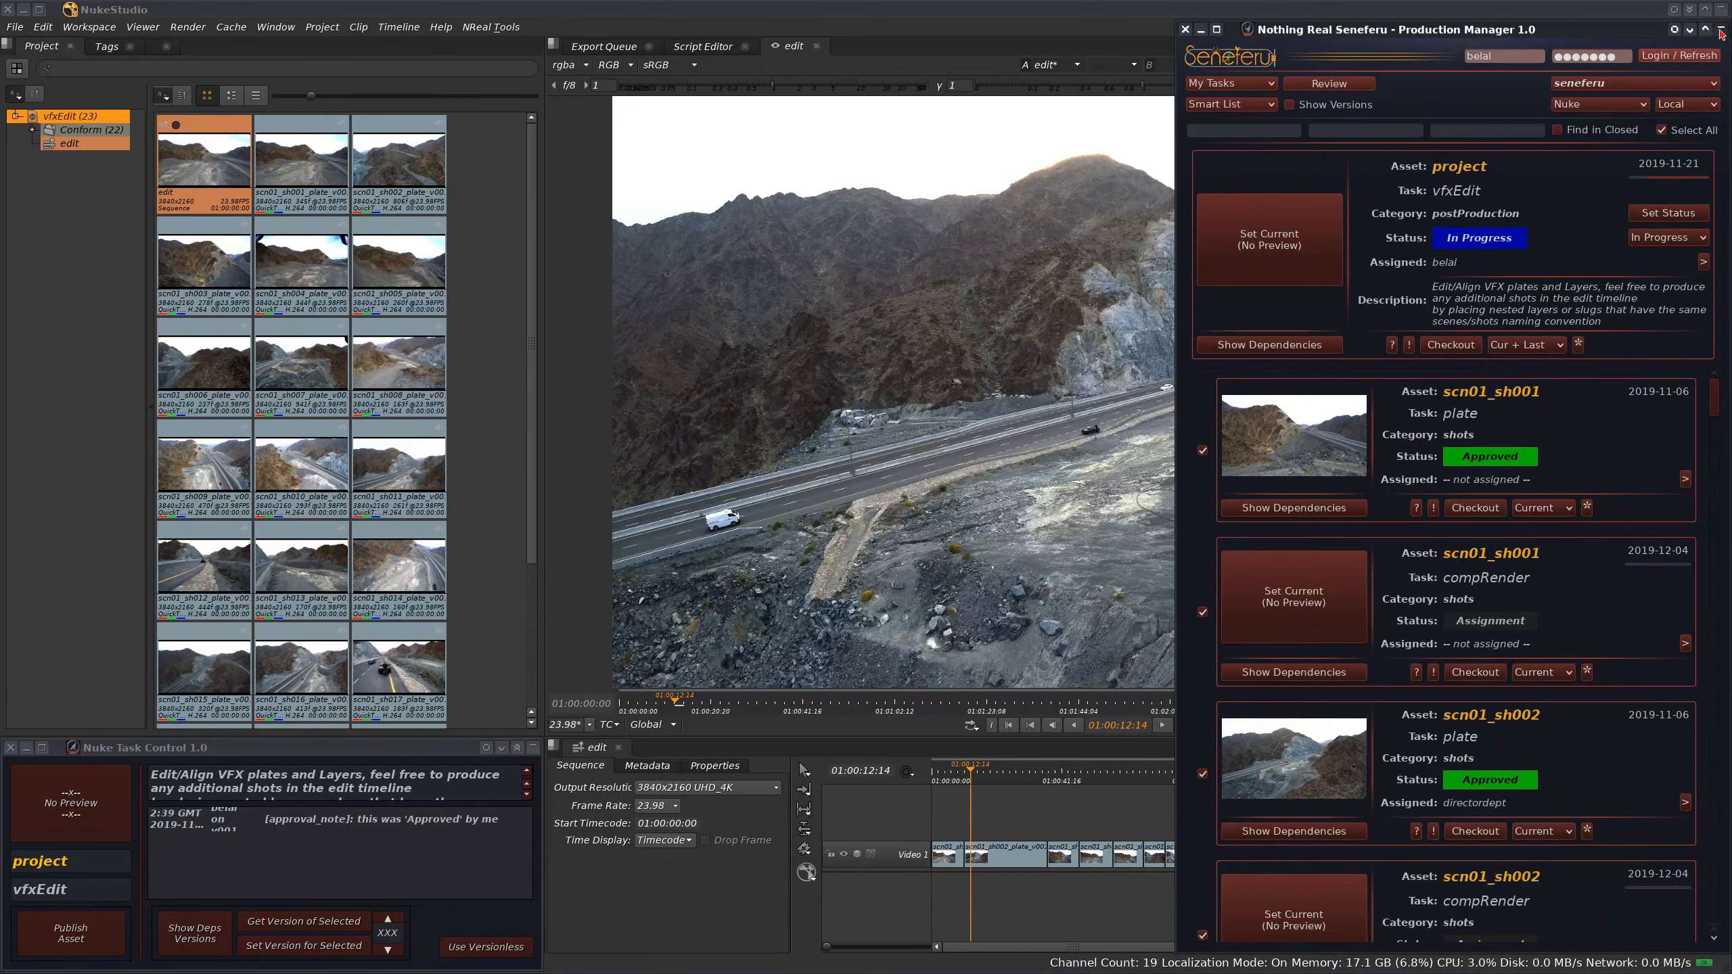
click(1721, 29)
click(107, 927)
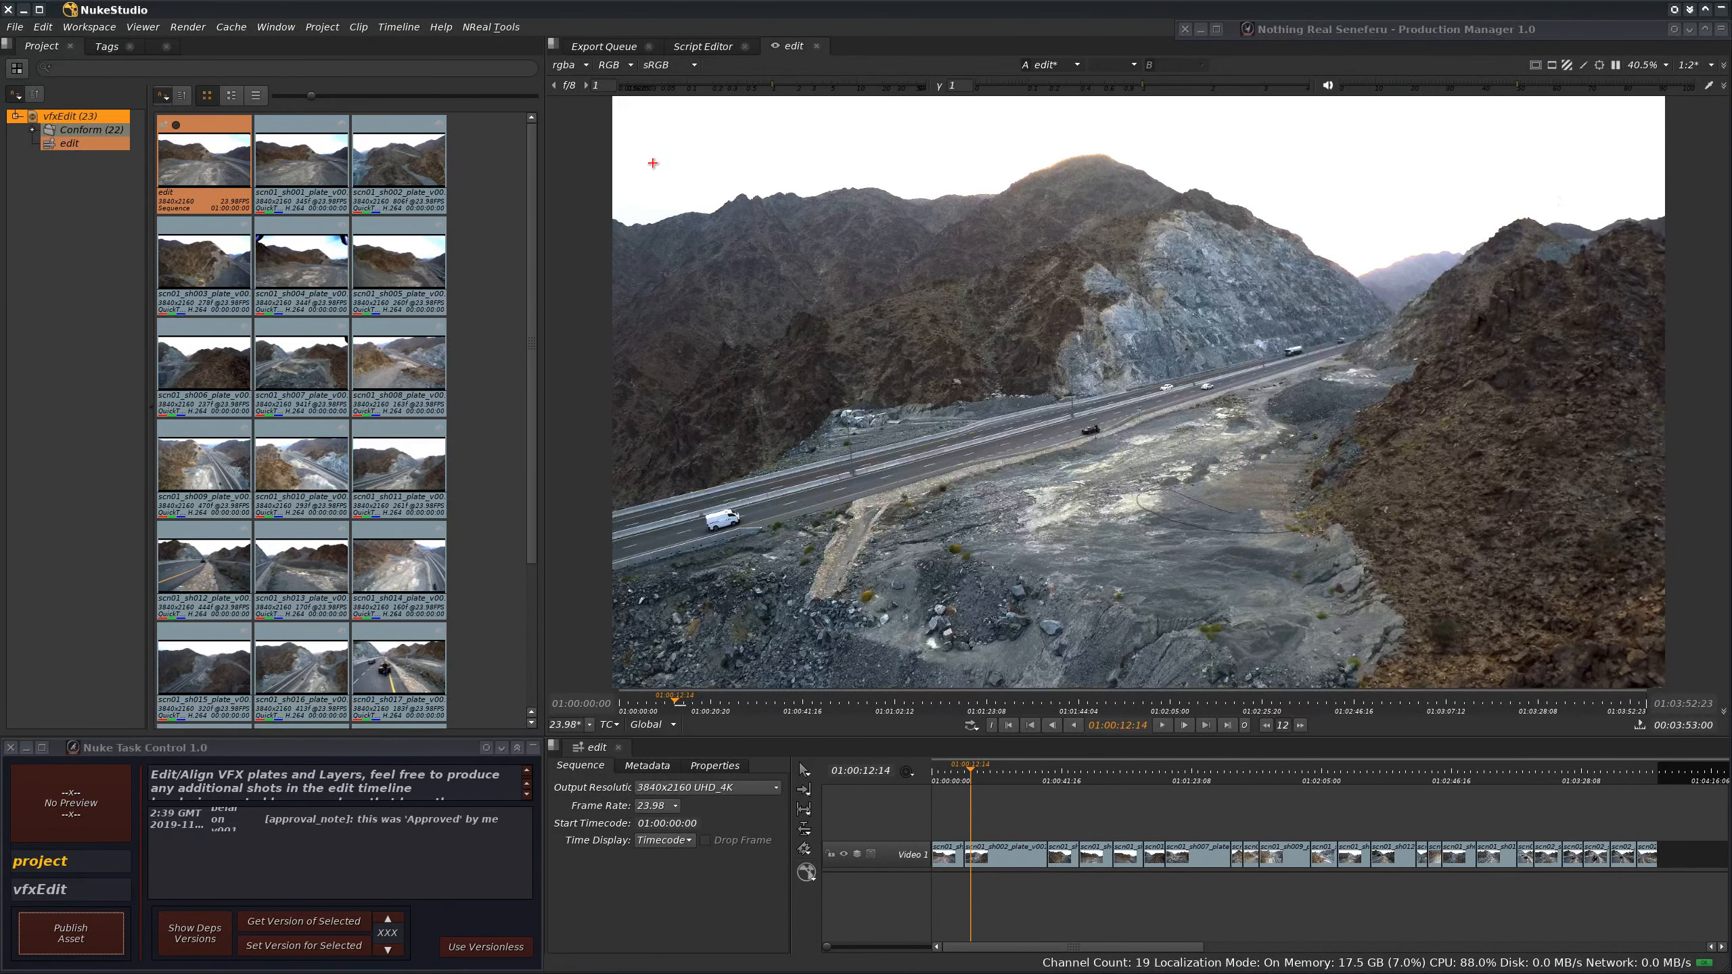
drag(633, 107, 1655, 679)
double_click(1431, 505)
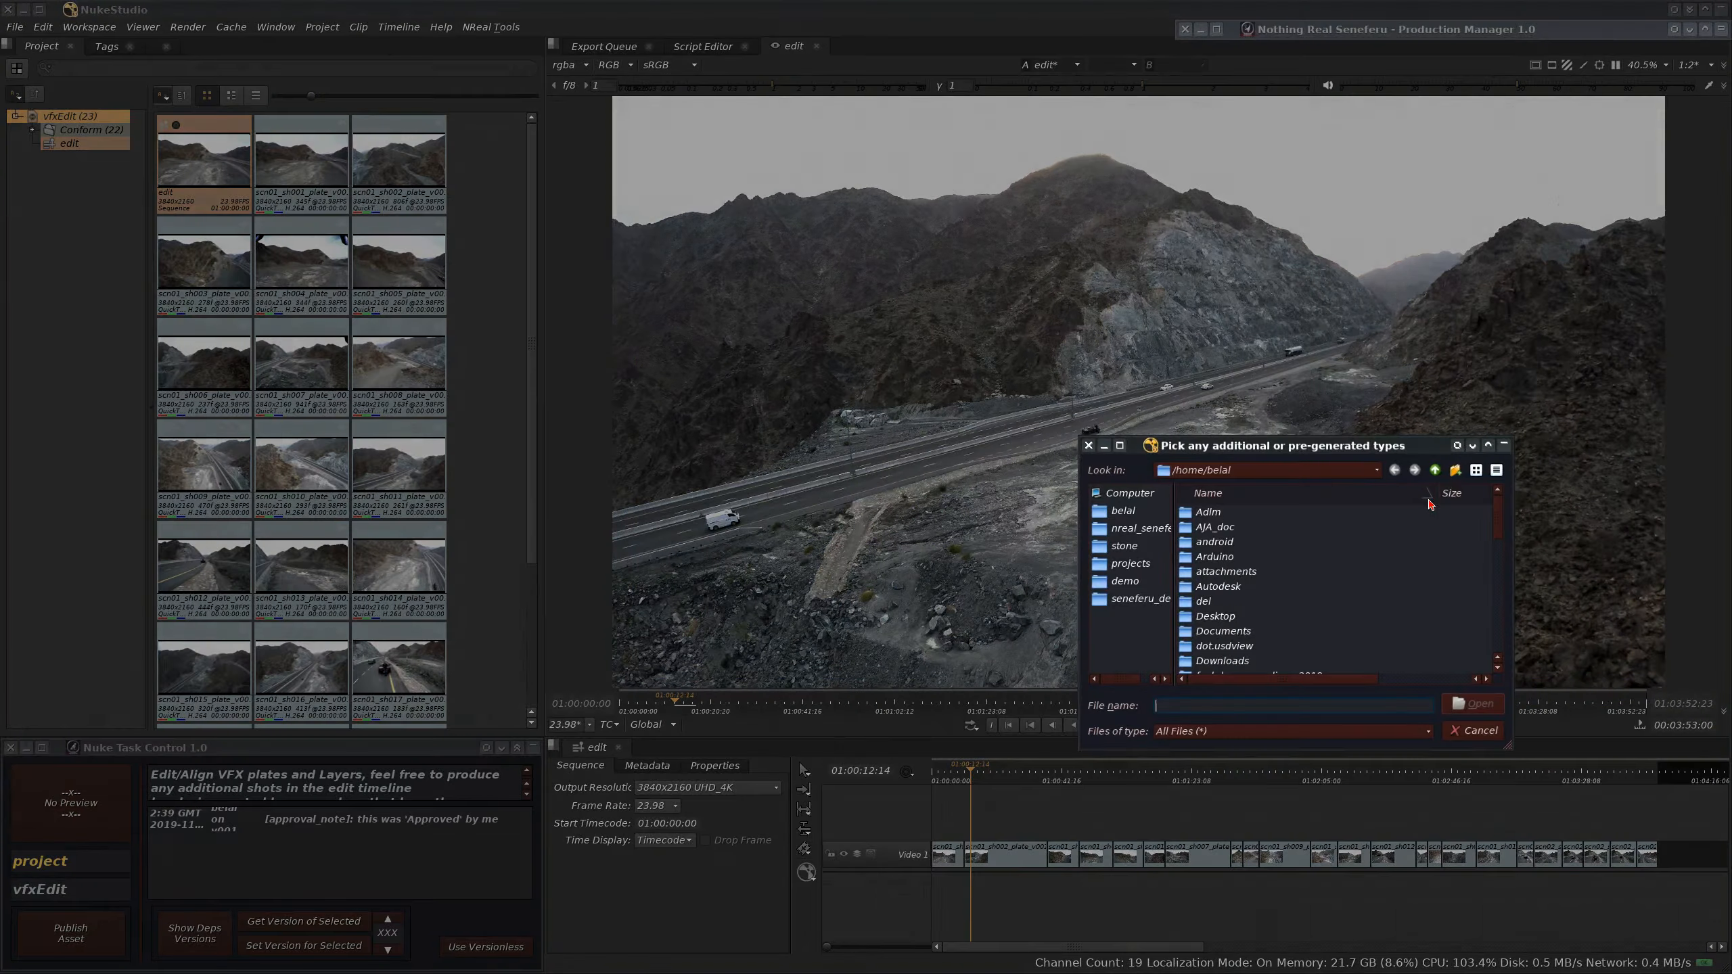
click(1485, 733)
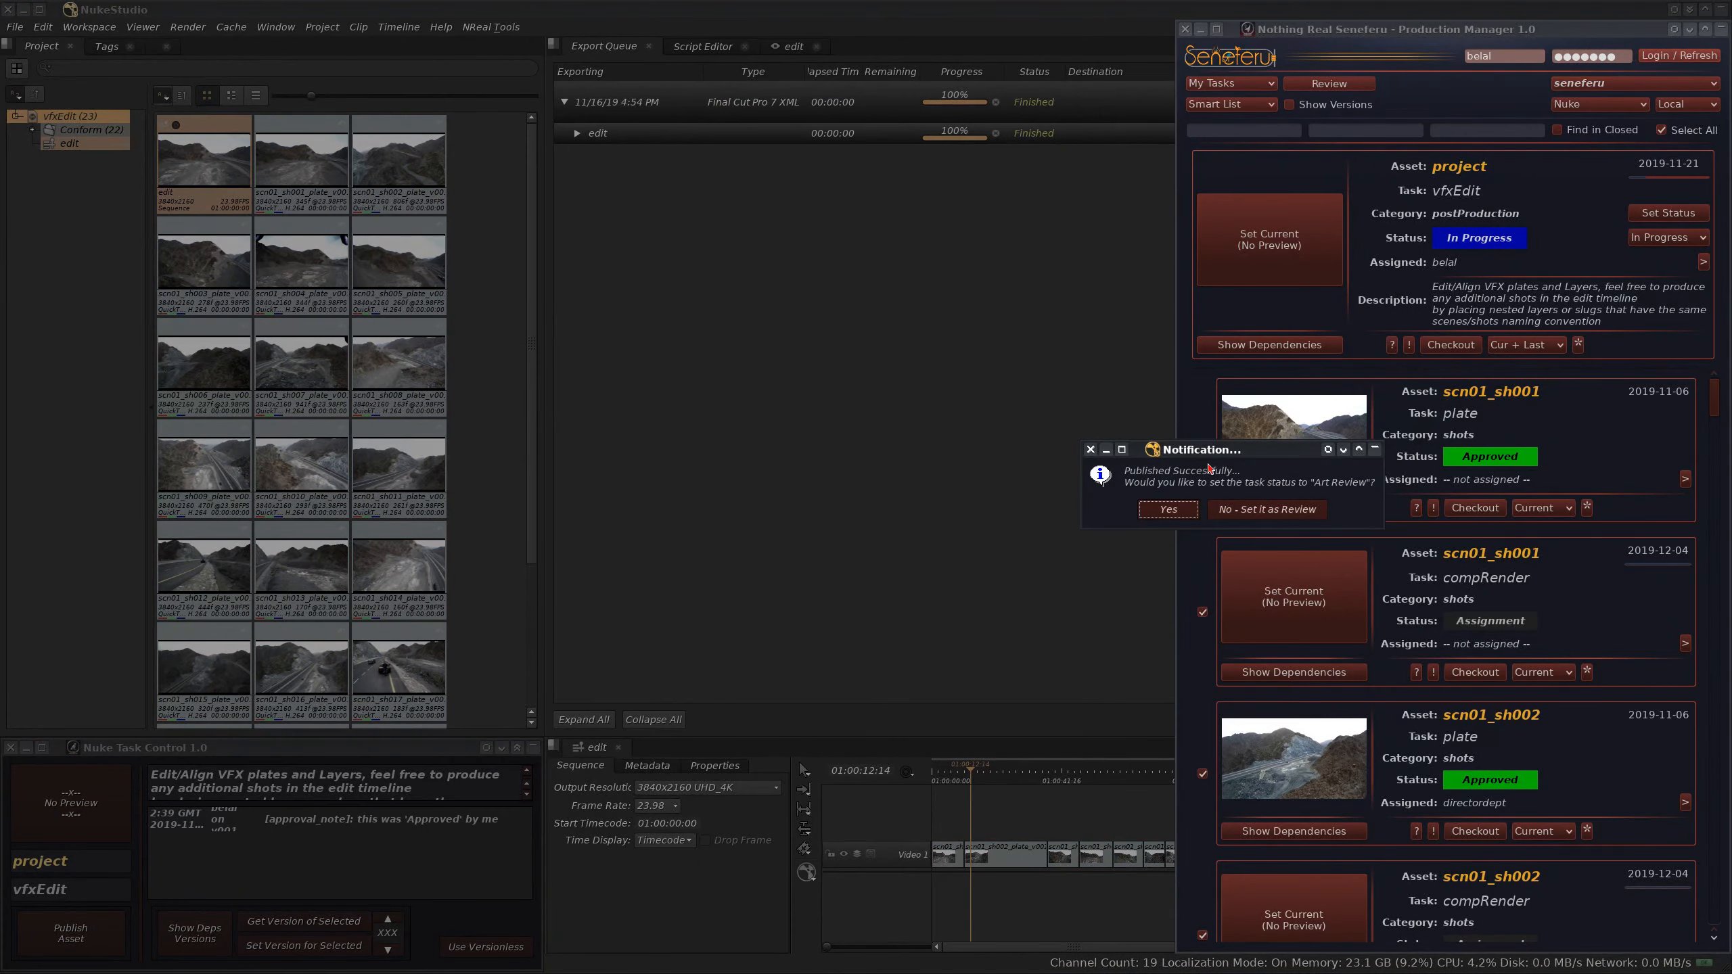
key(Return)
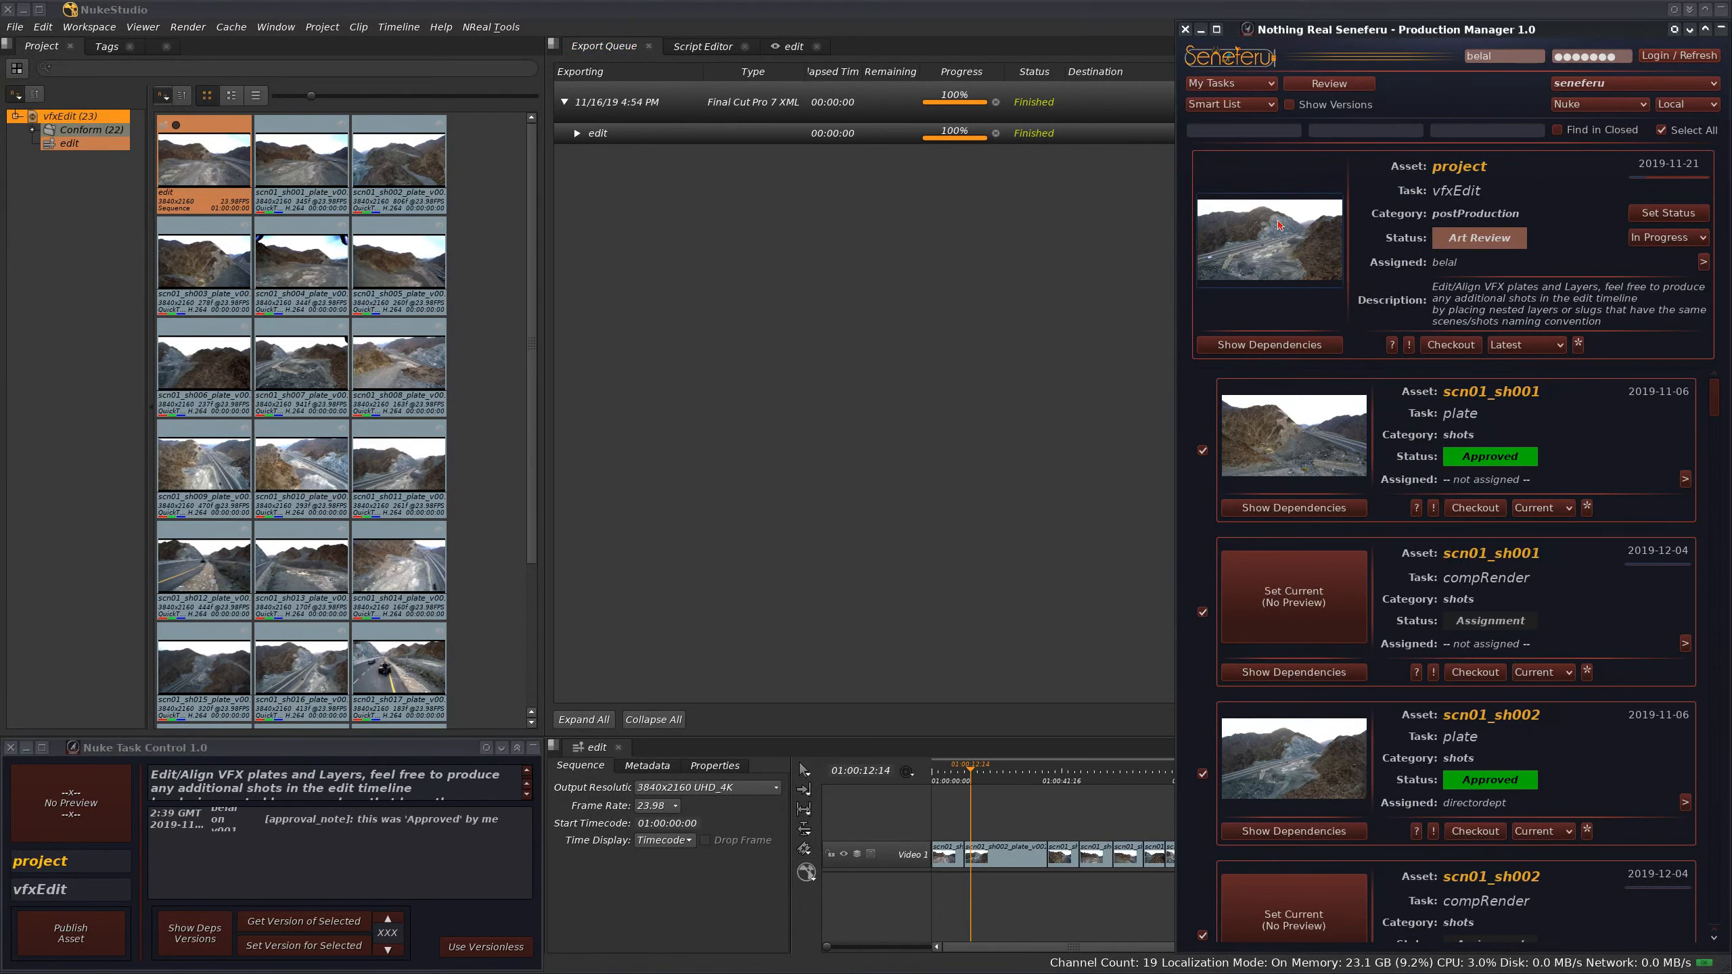
Step: Check the VFX/CG Sup task list, and set the vfxEdit task's status to Art. Approved from the Director list
click(1230, 83)
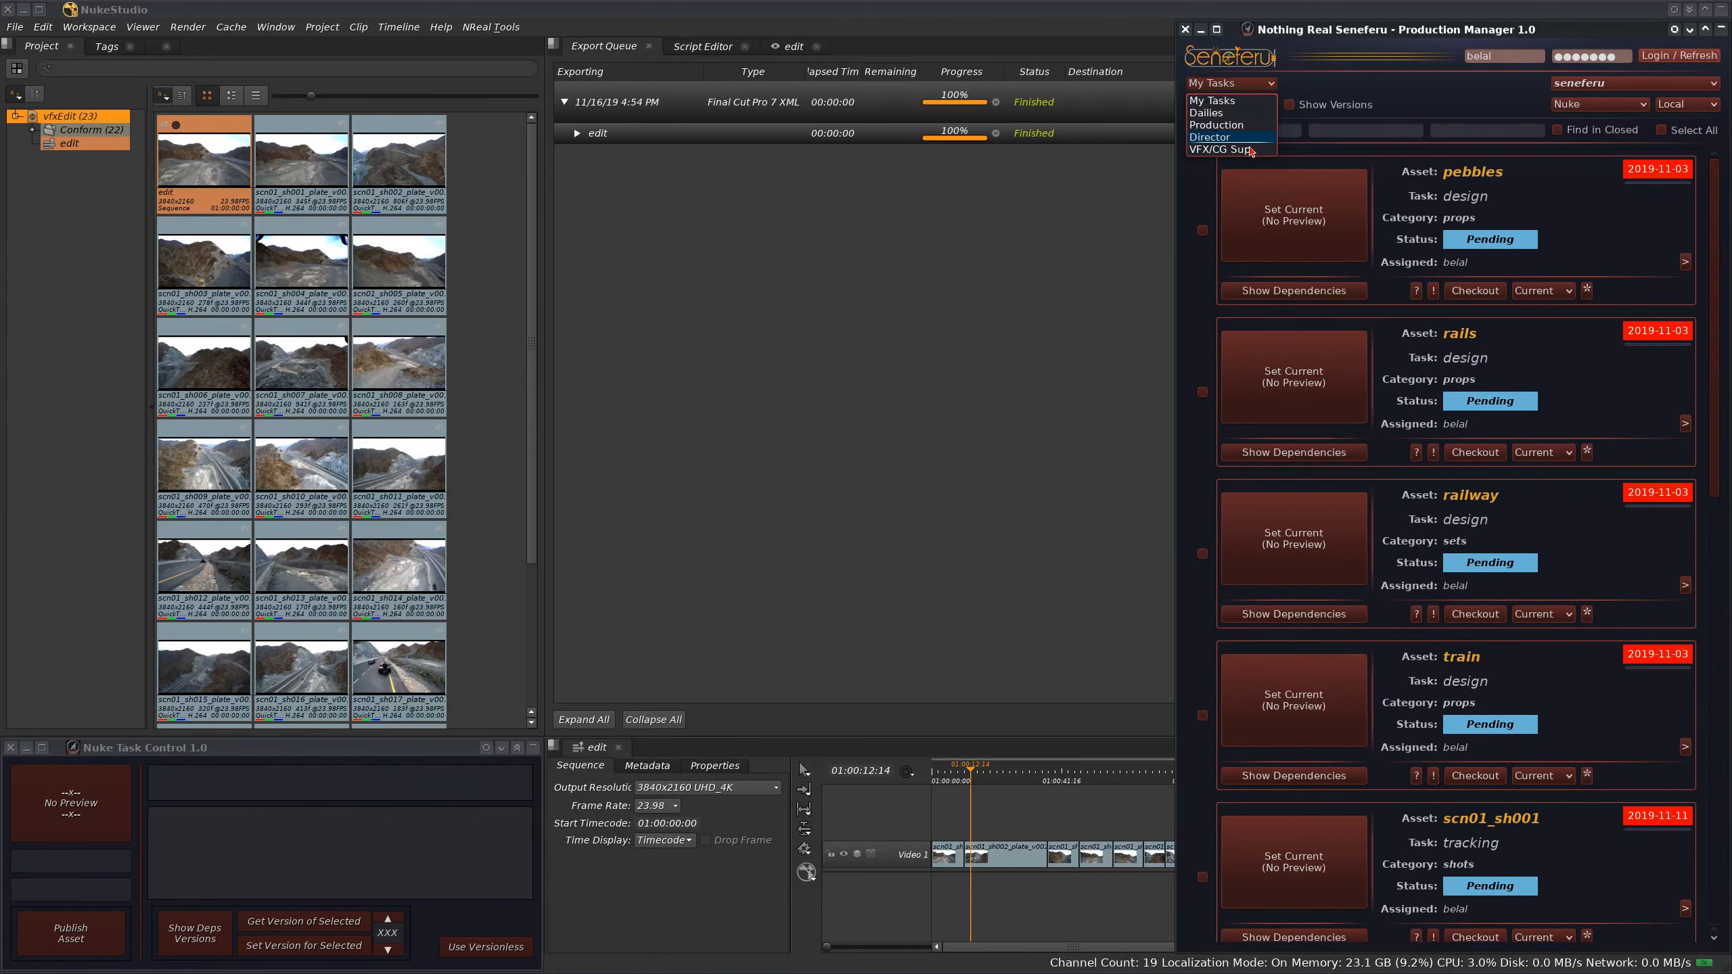
click(1250, 151)
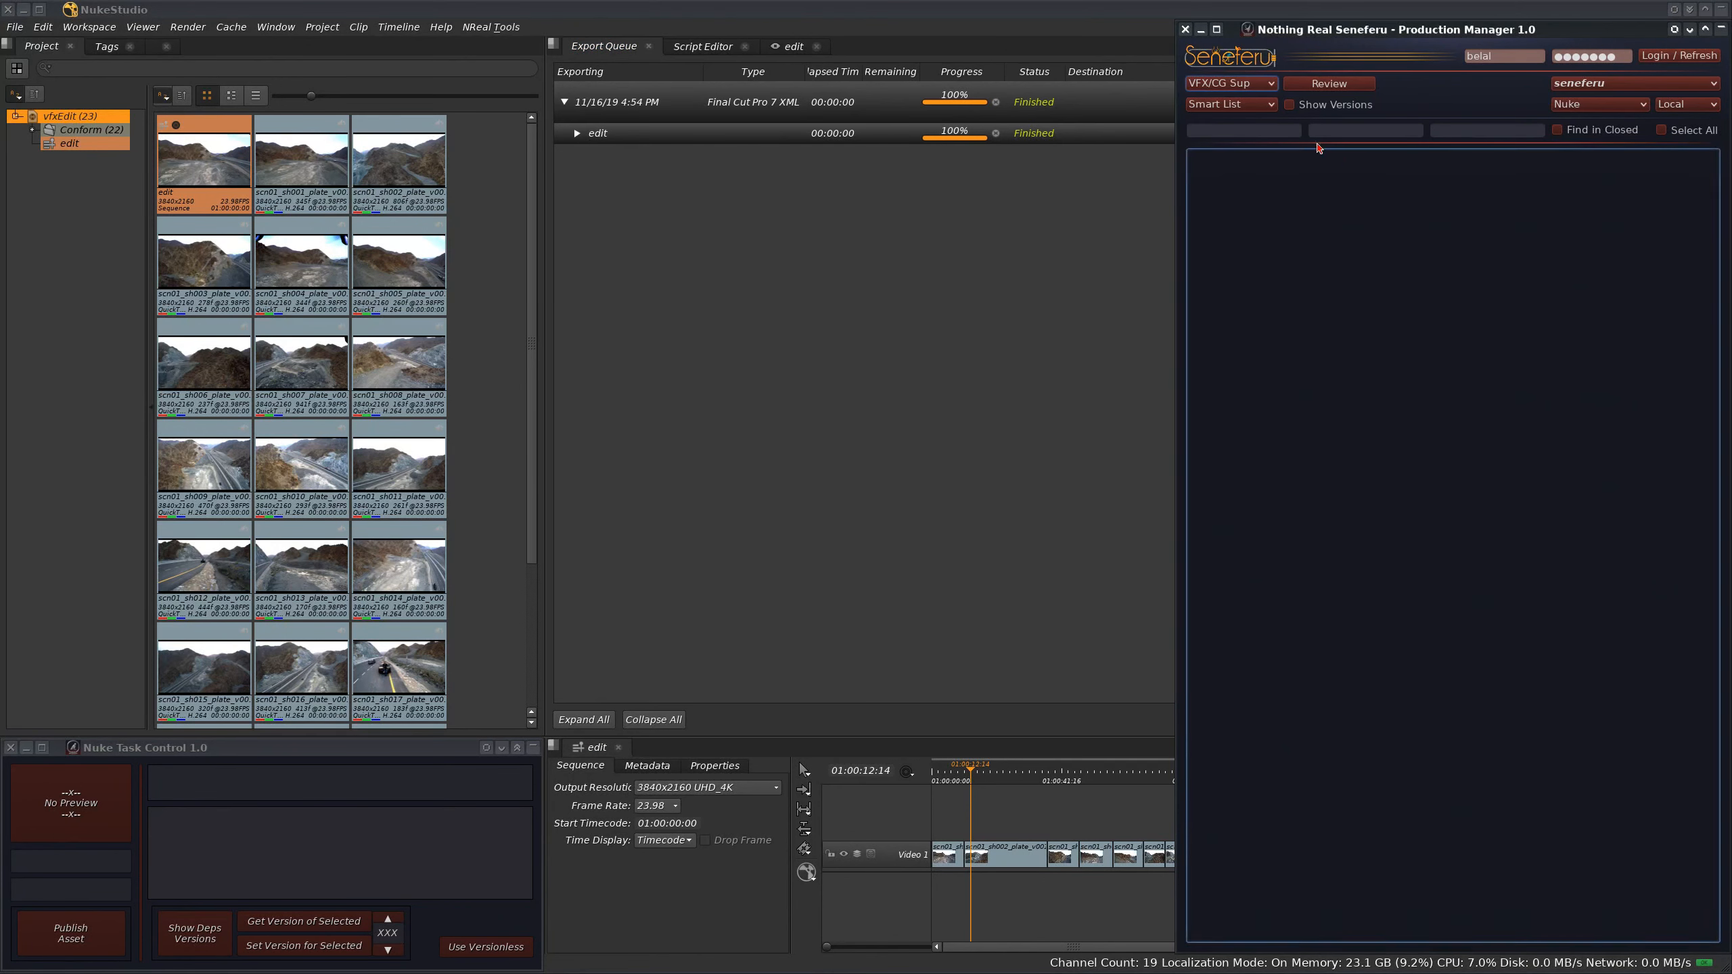
click(1269, 84)
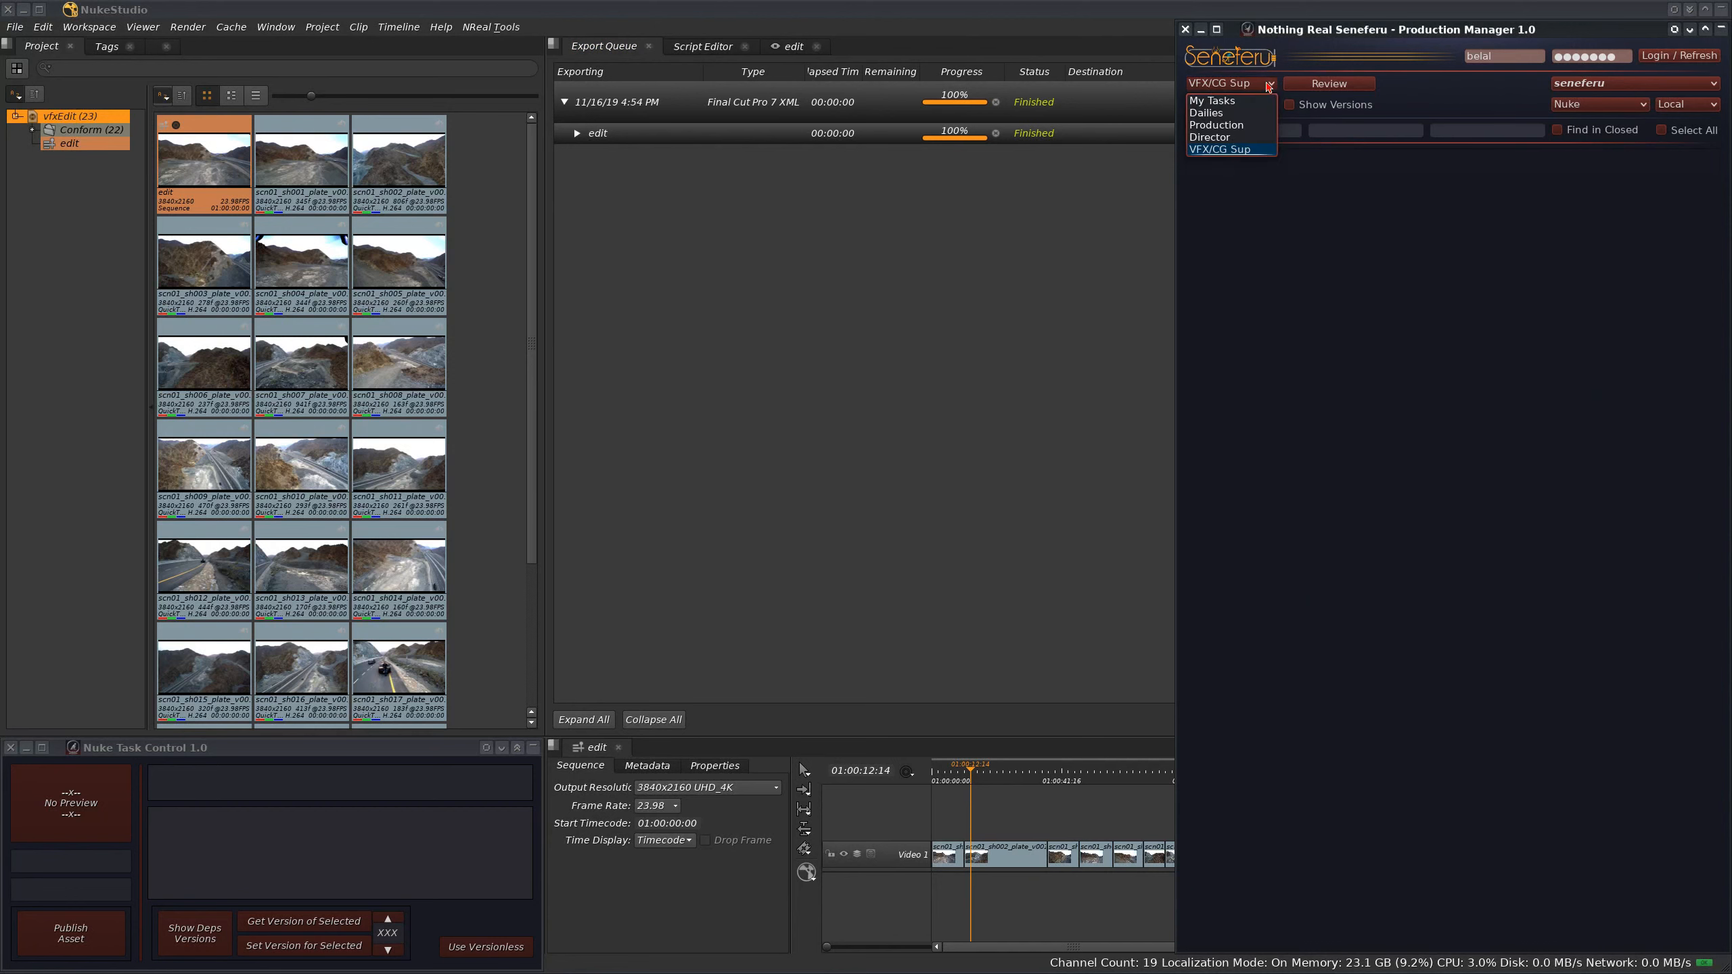
click(1239, 149)
click(1242, 130)
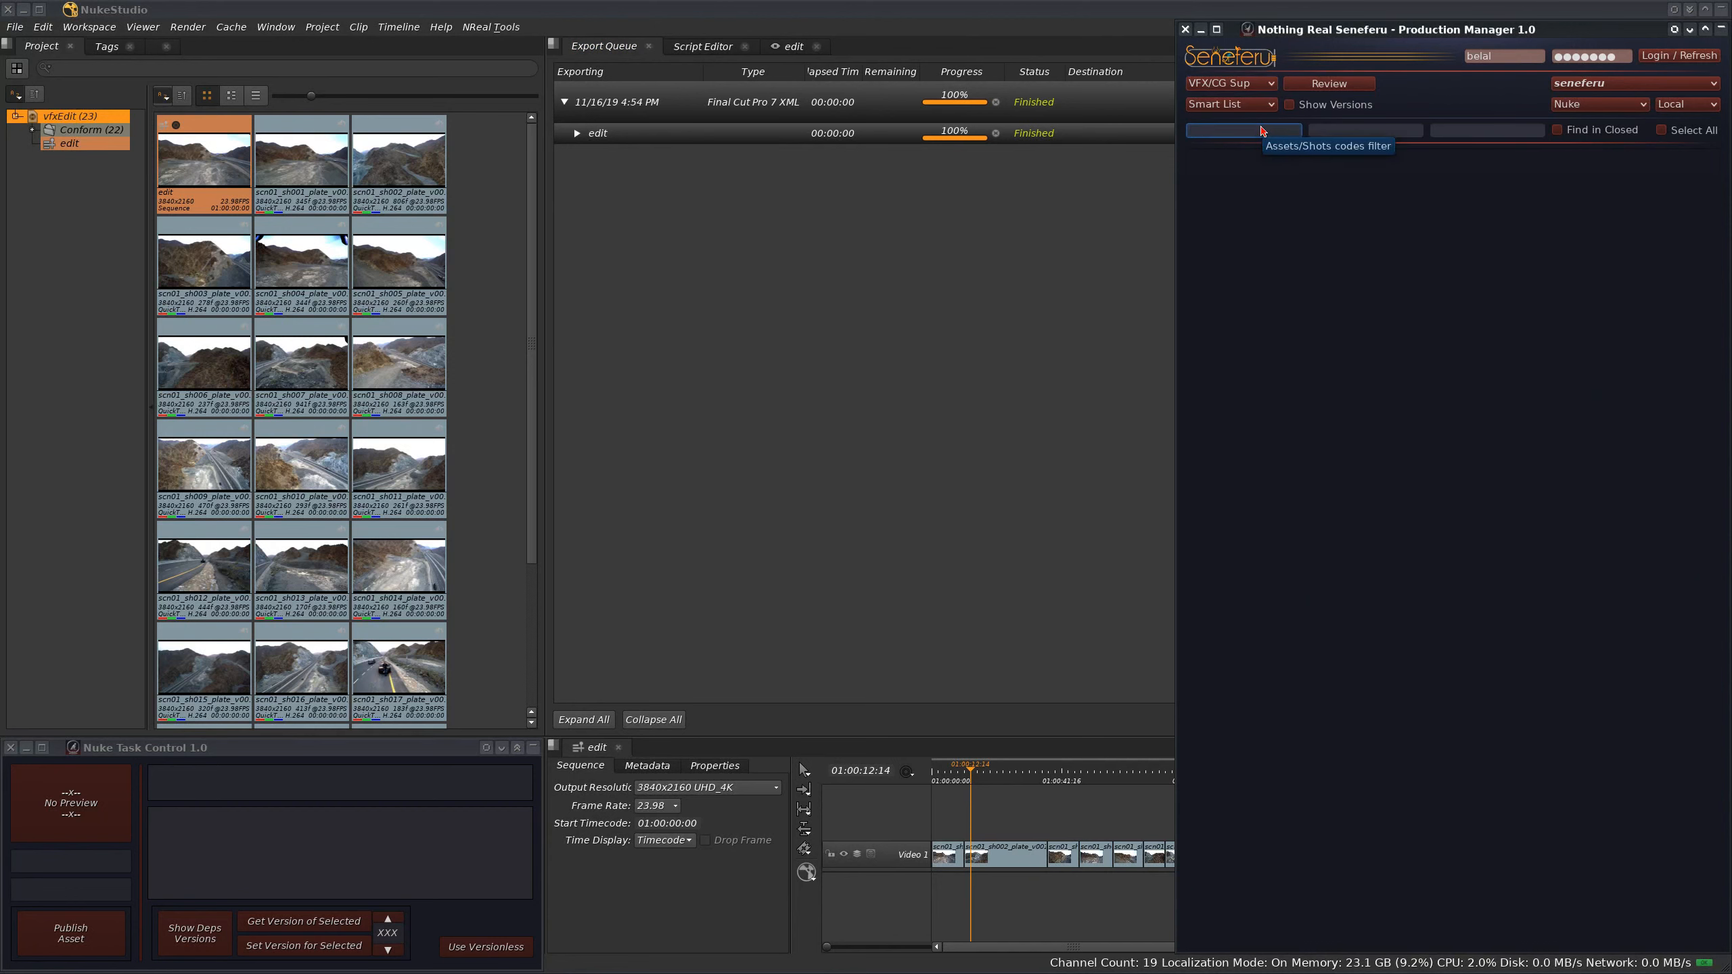
click(1231, 83)
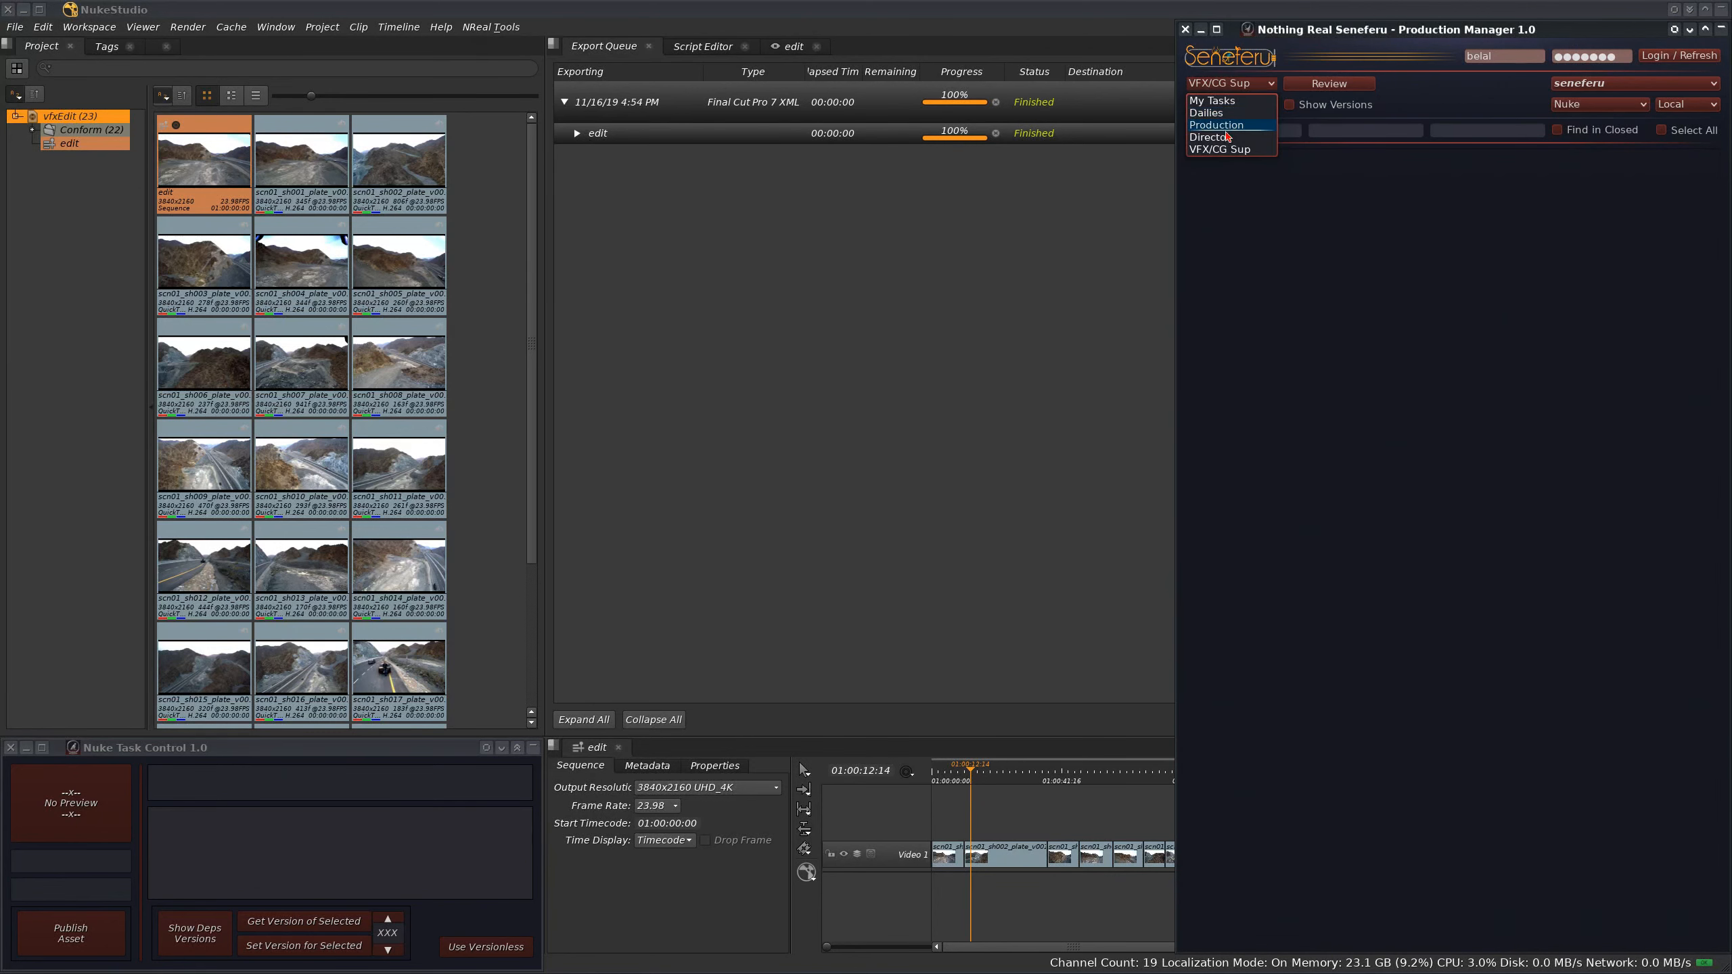
click(1226, 137)
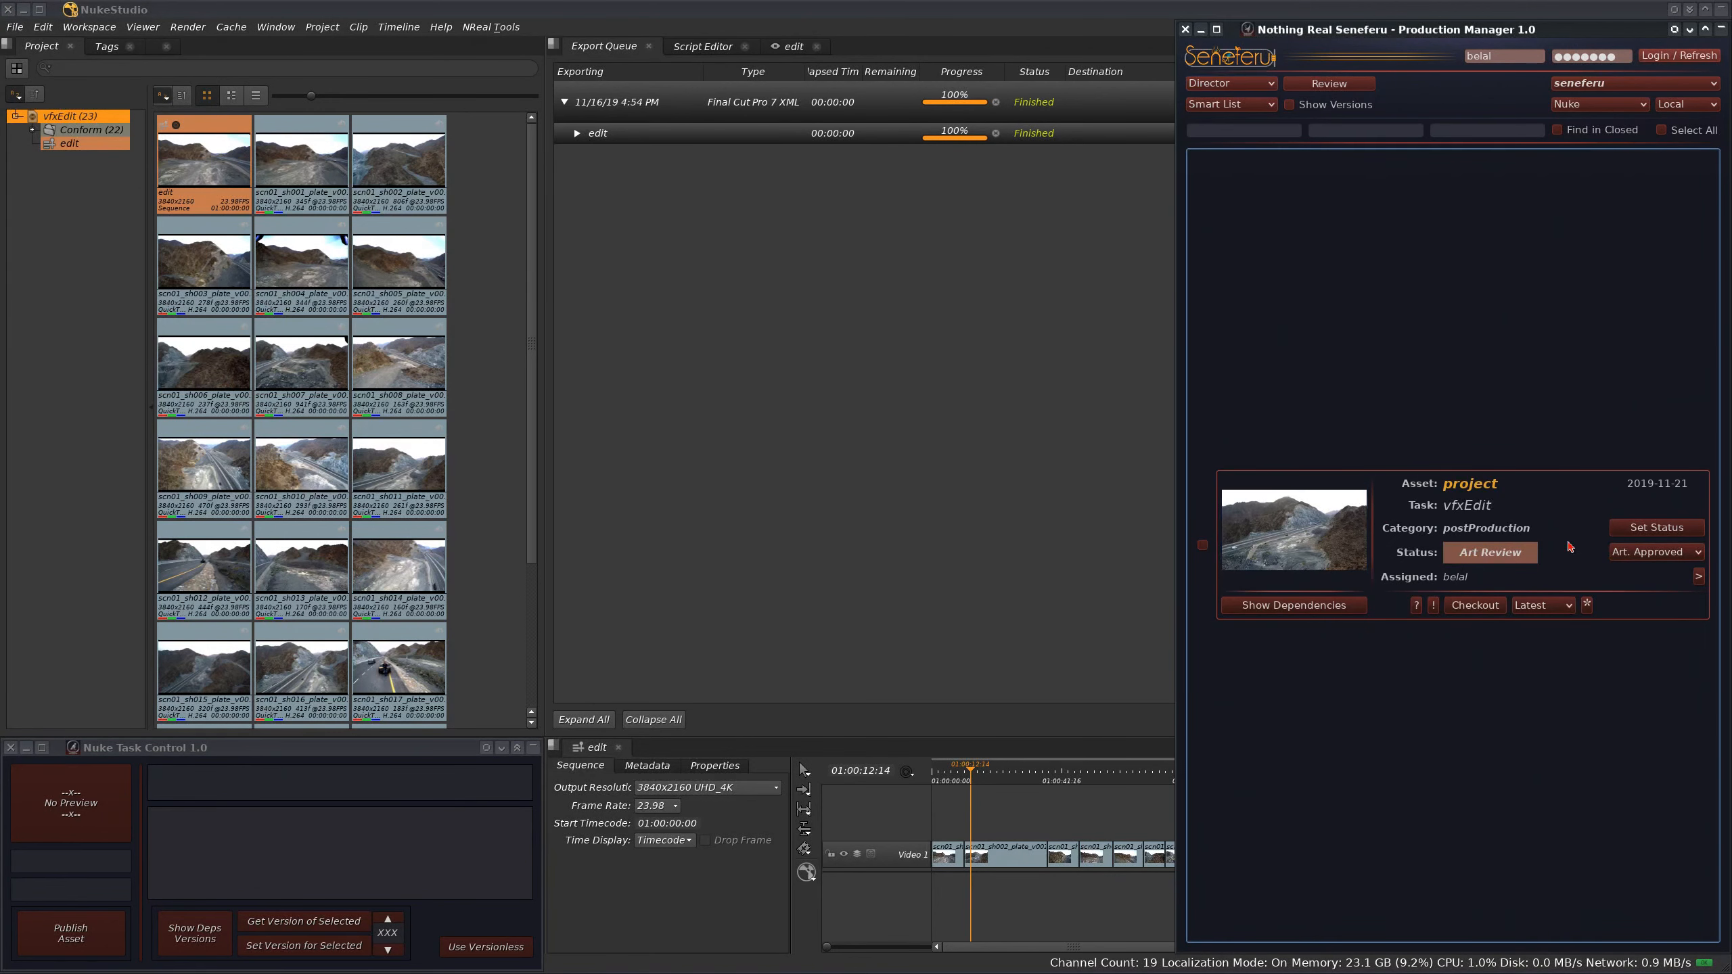
click(1654, 522)
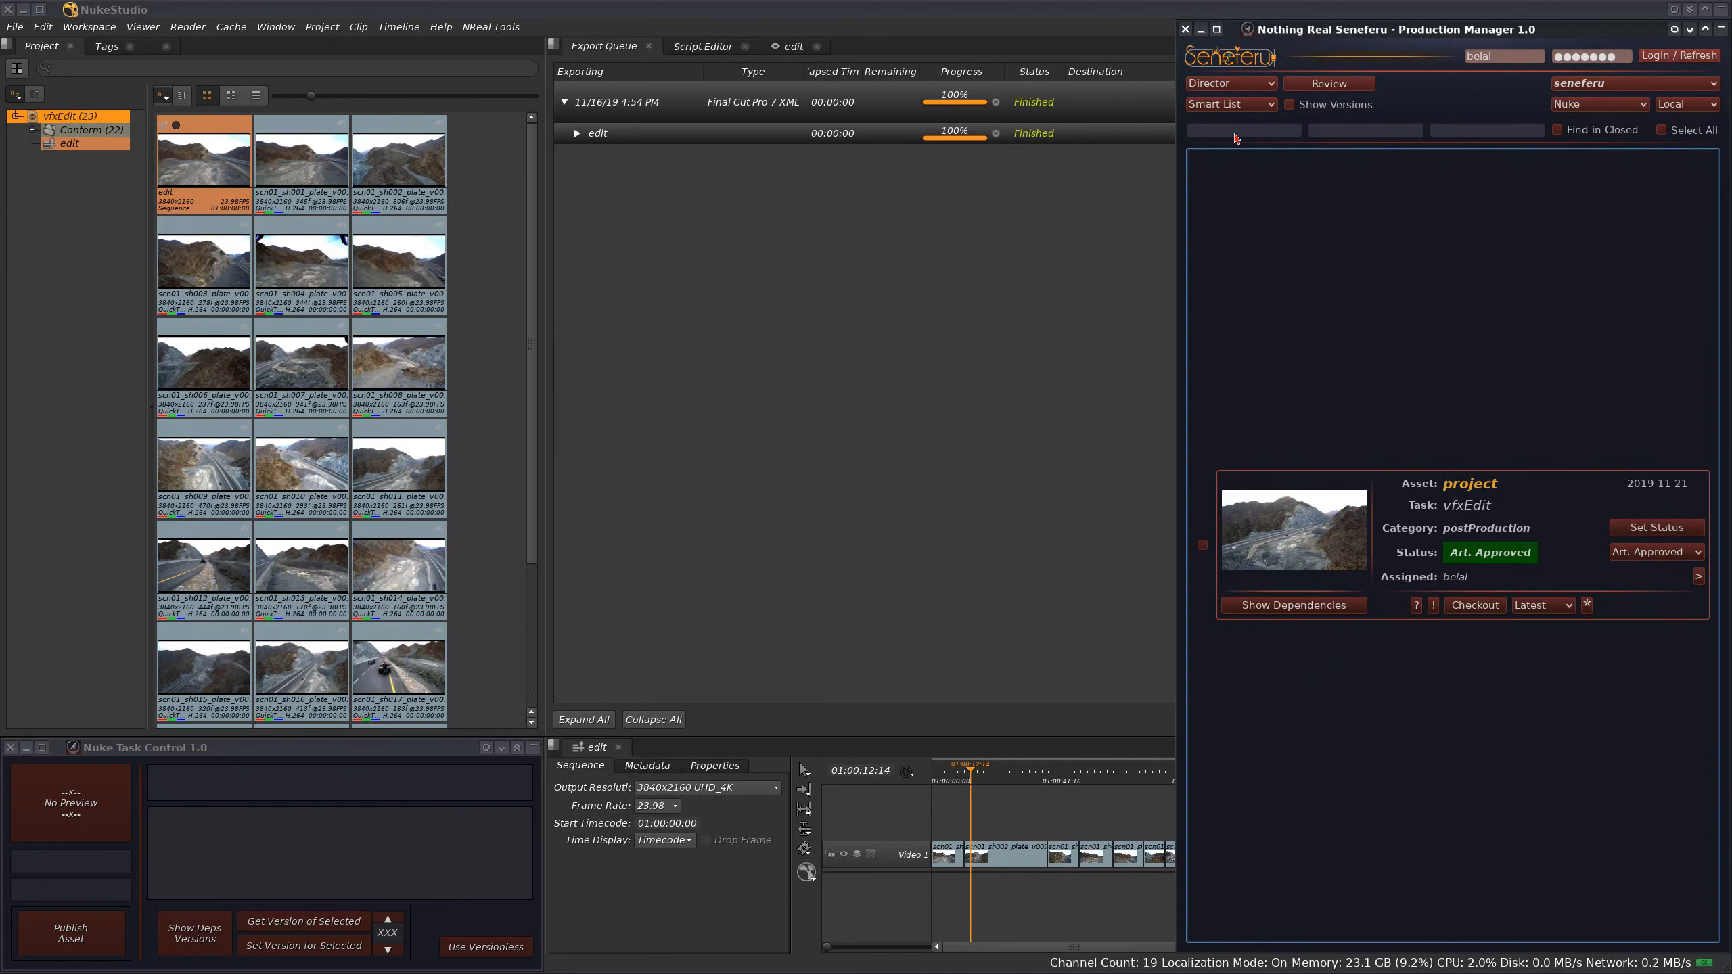
Step: Switch the production manager to the VFX/CG Sup list and apply the supervisor's status to the vfxEdit task
click(1230, 82)
click(1237, 152)
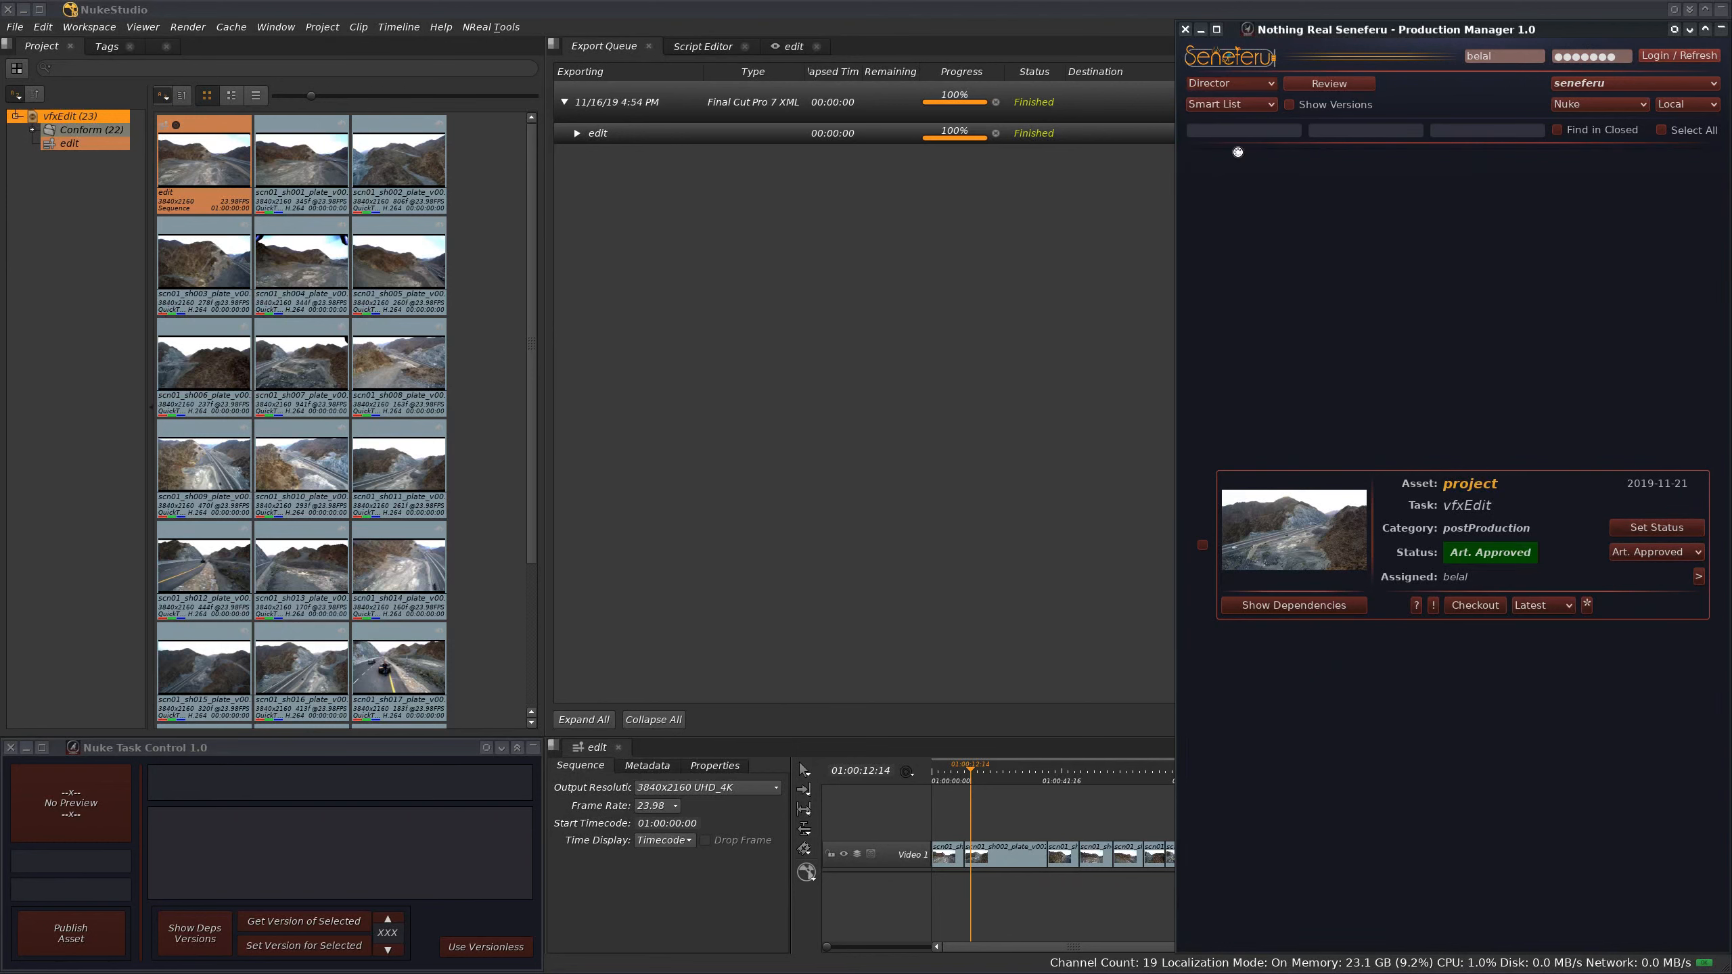
click(1629, 522)
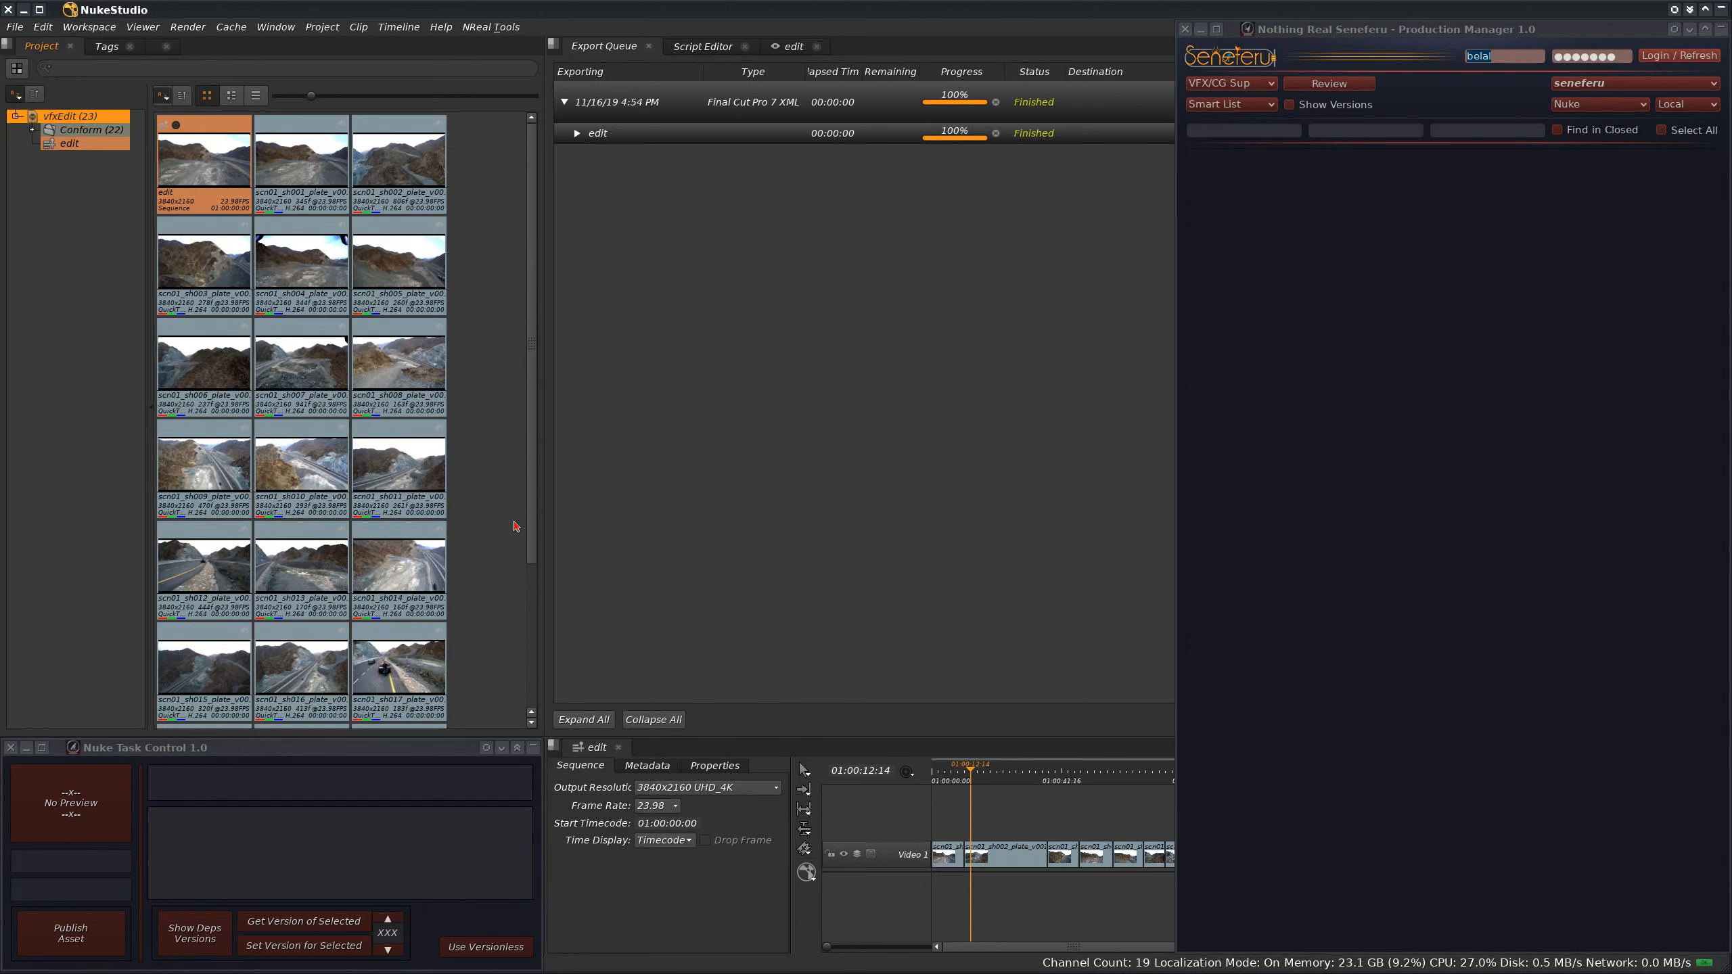
scroll(525, 440, down, 1)
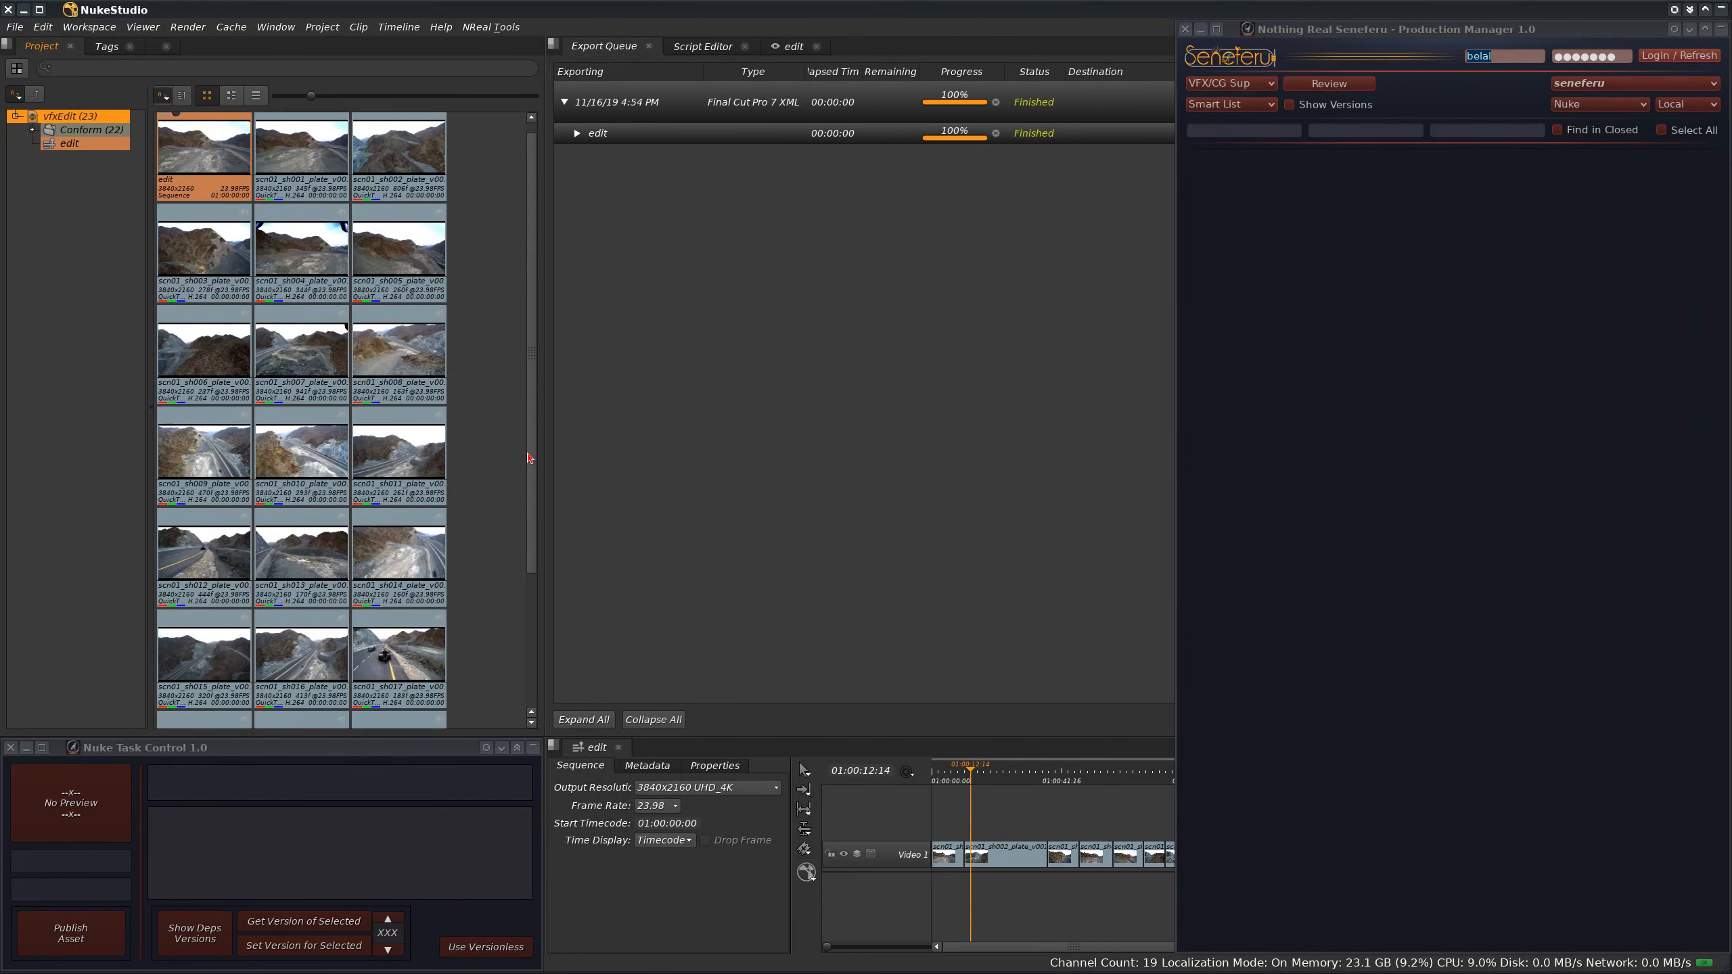
scroll(524, 395, up, 1)
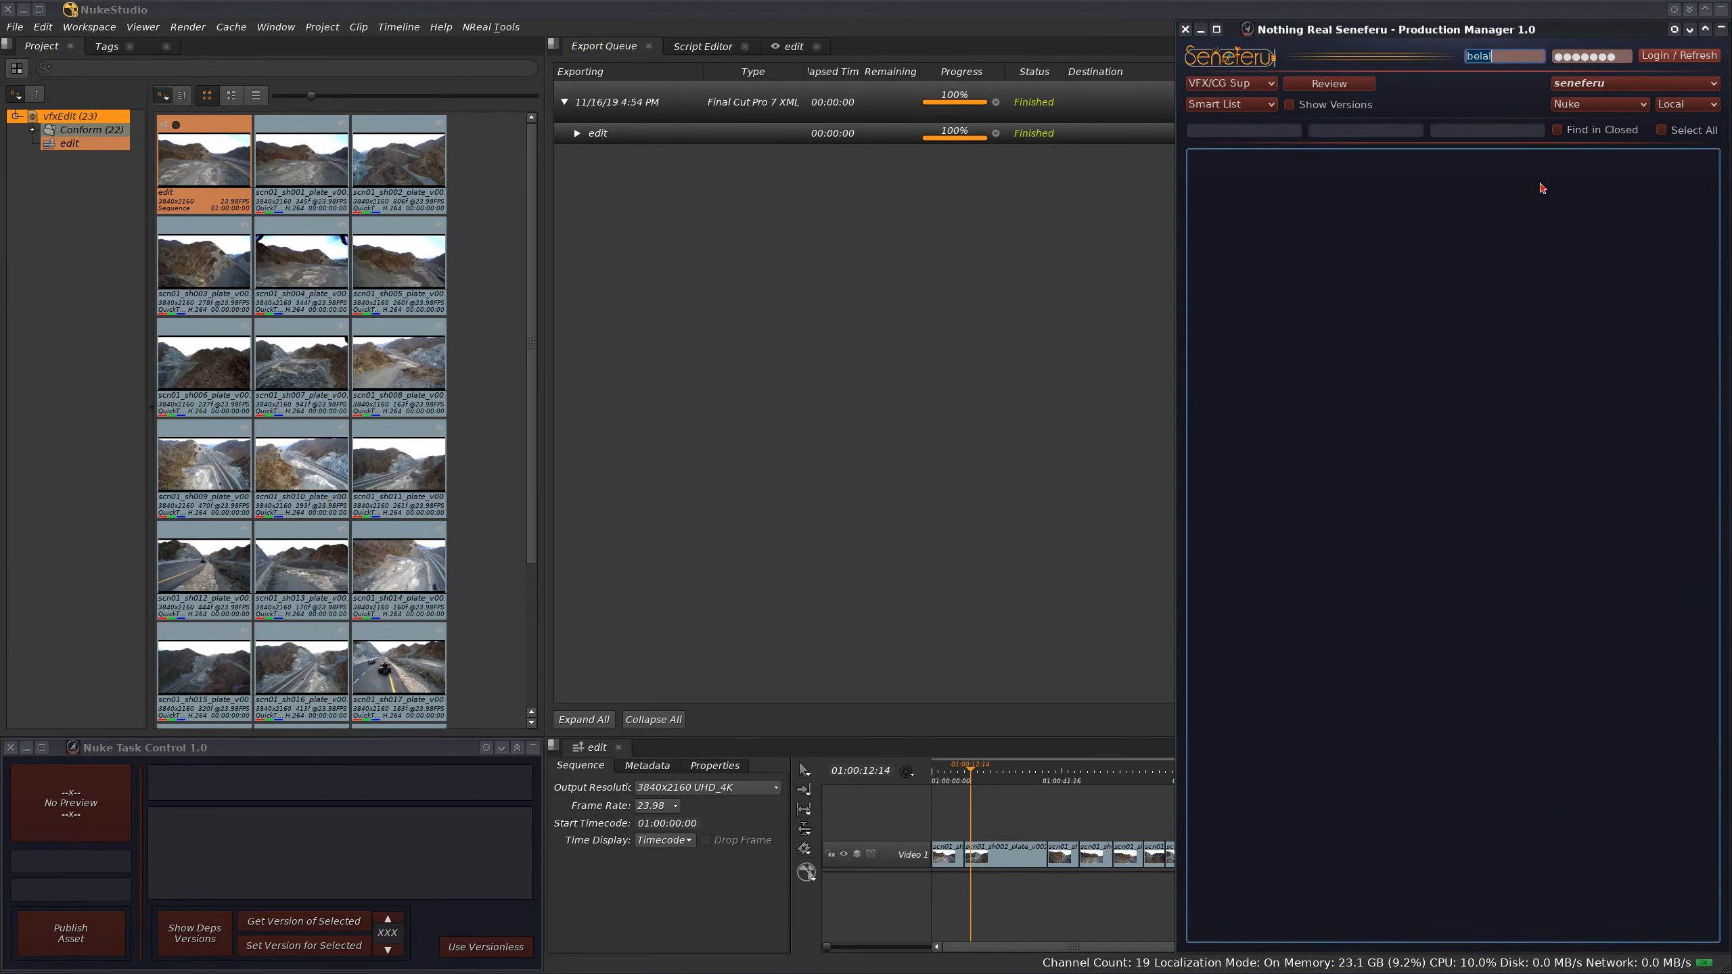
Step: Leave NukeStudio, restore the production manager window on the empty desktop, and switch to the Seneferu web project page
click(1721, 29)
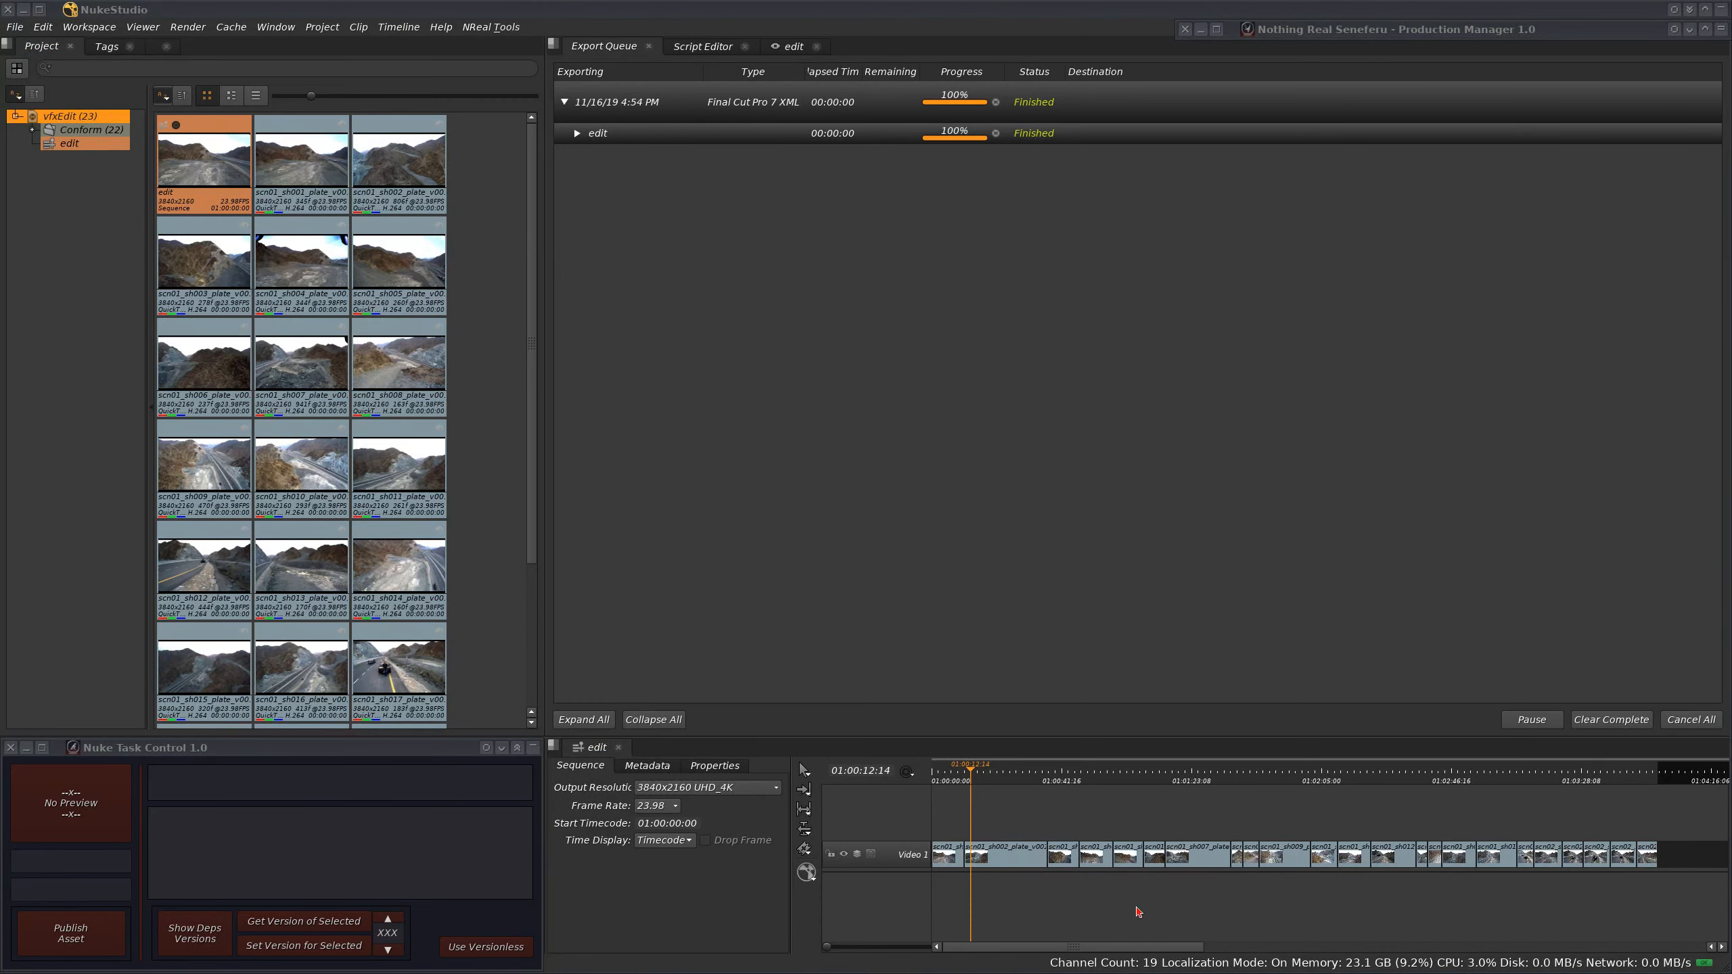
key(ctrl+F2)
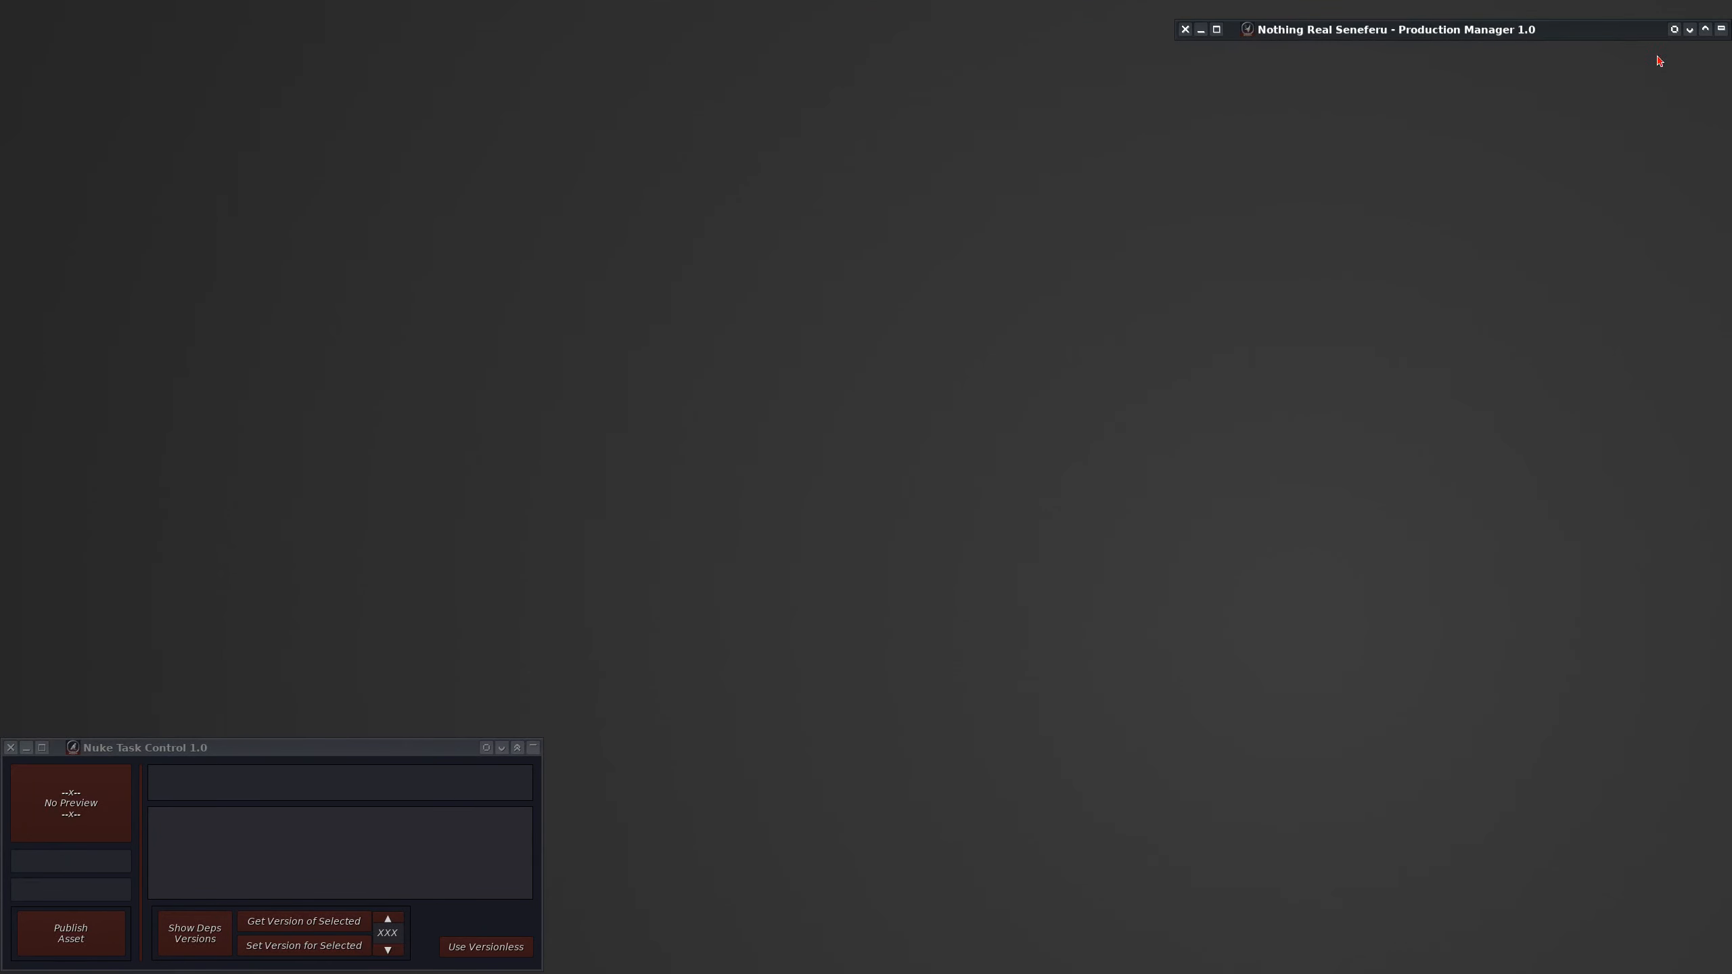
click(1718, 31)
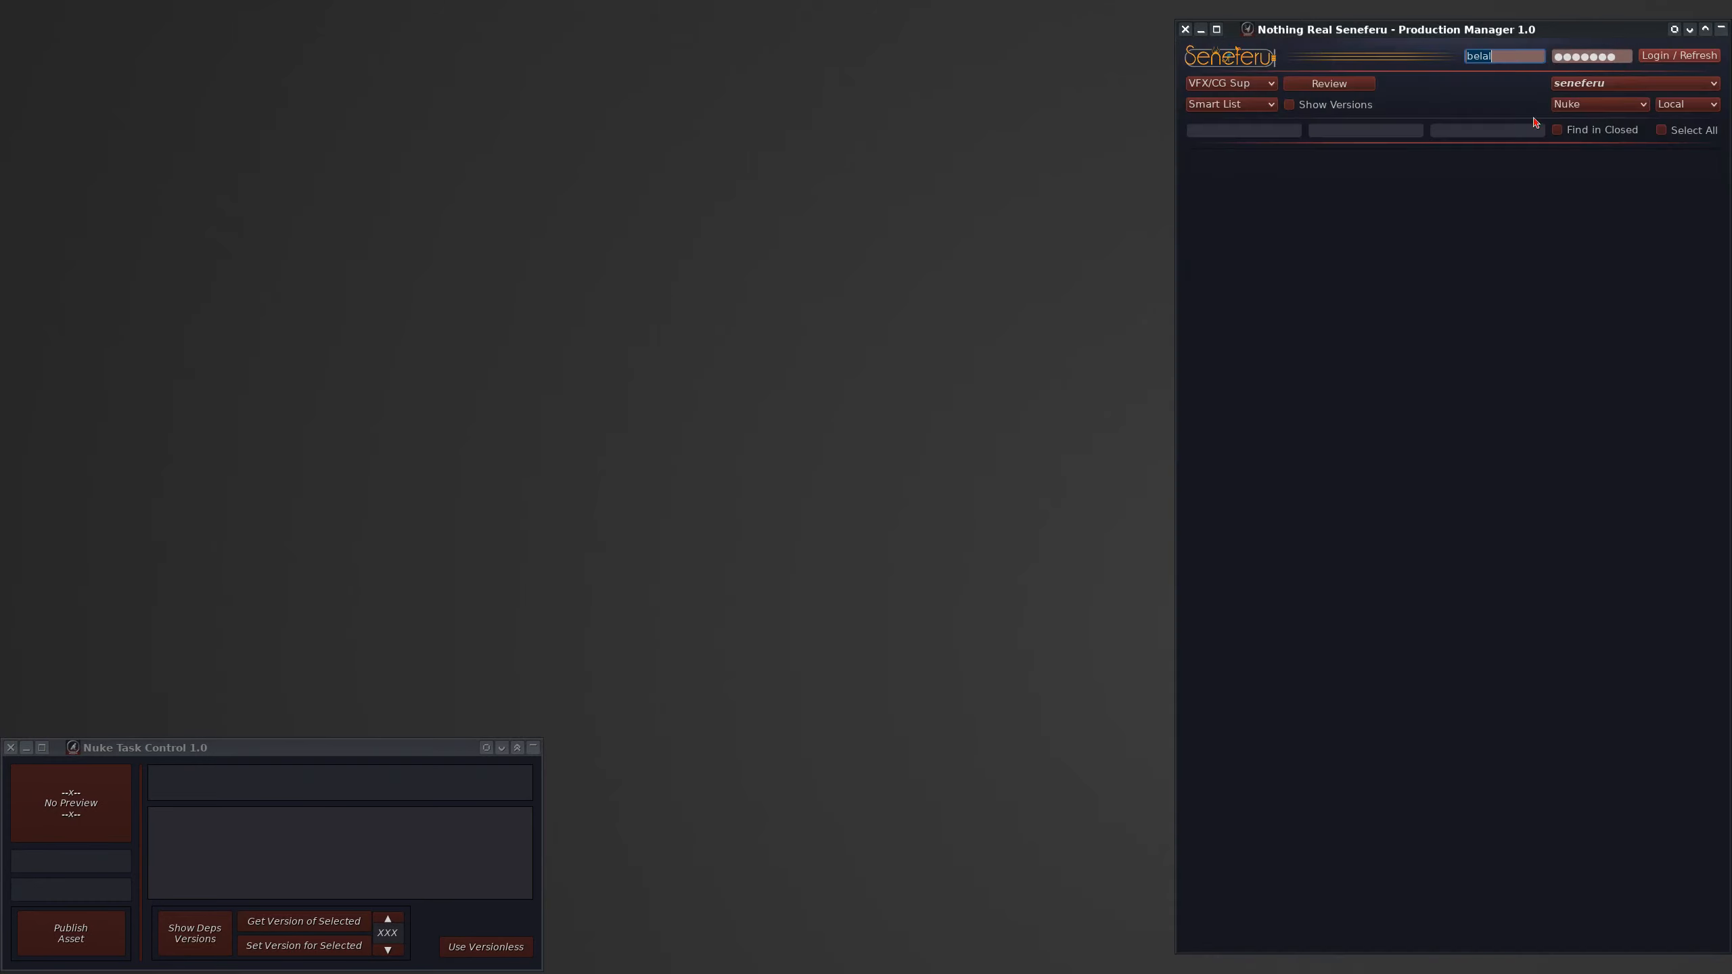
key(ctrl+F3)
key(ctrl+F4)
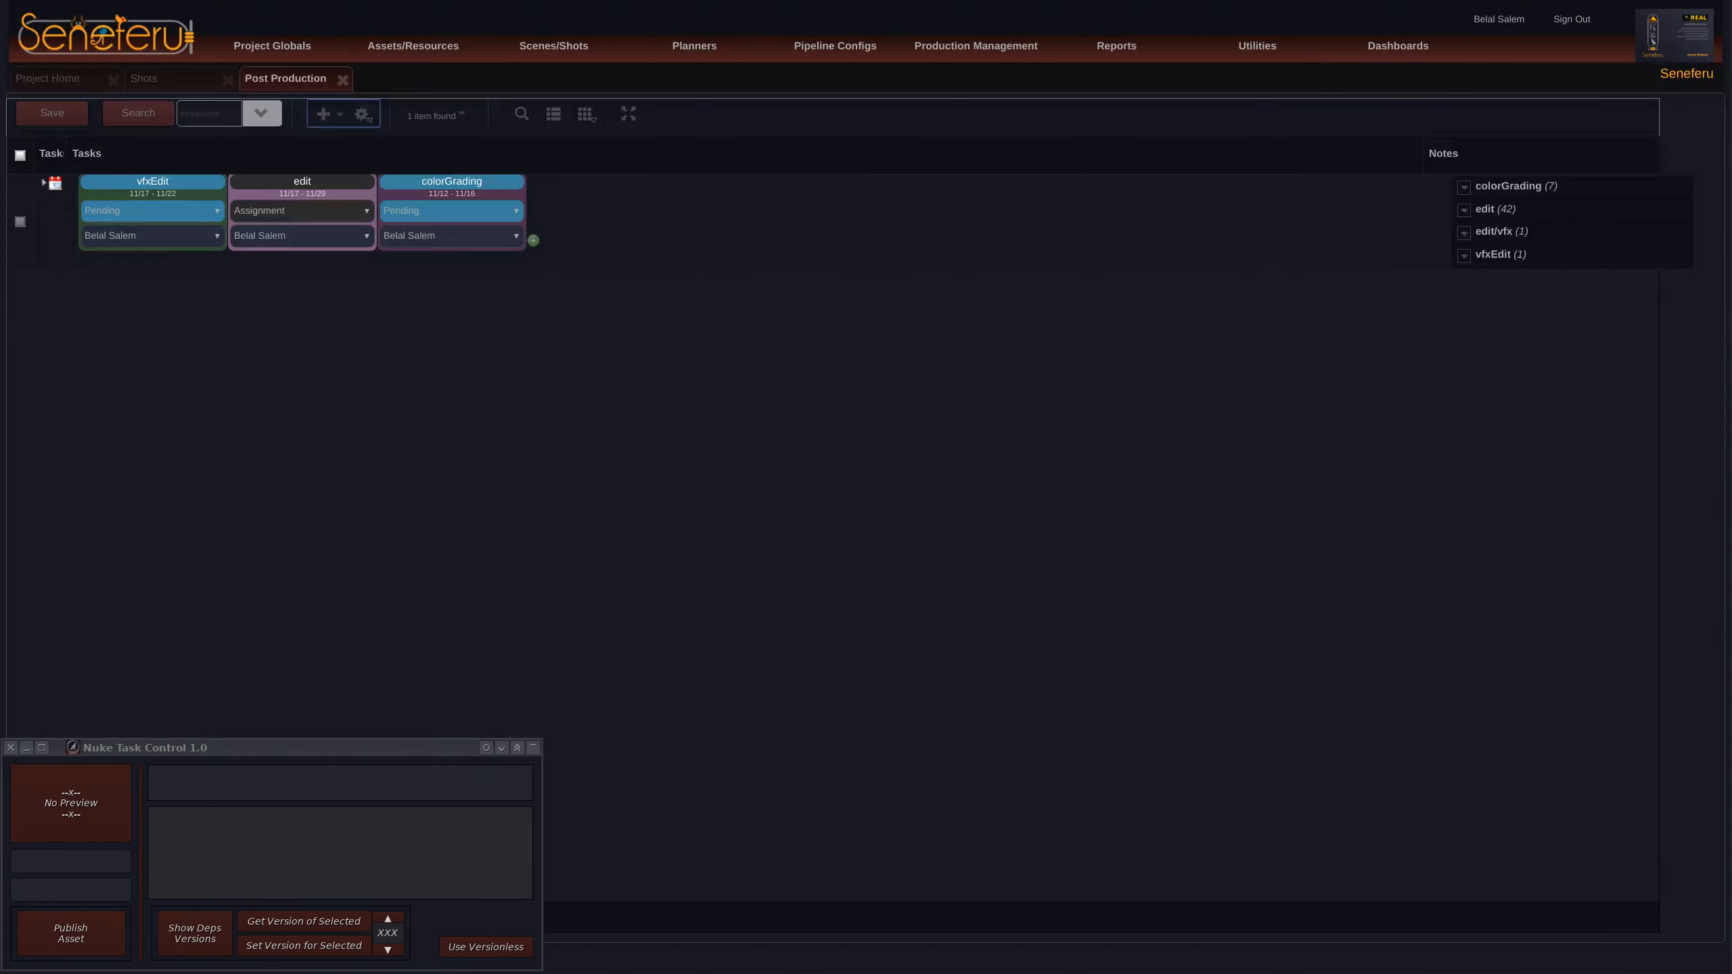
Step: Close the open Post Production and Shots tabs and reopen the project's Shots list
key(alt+F4)
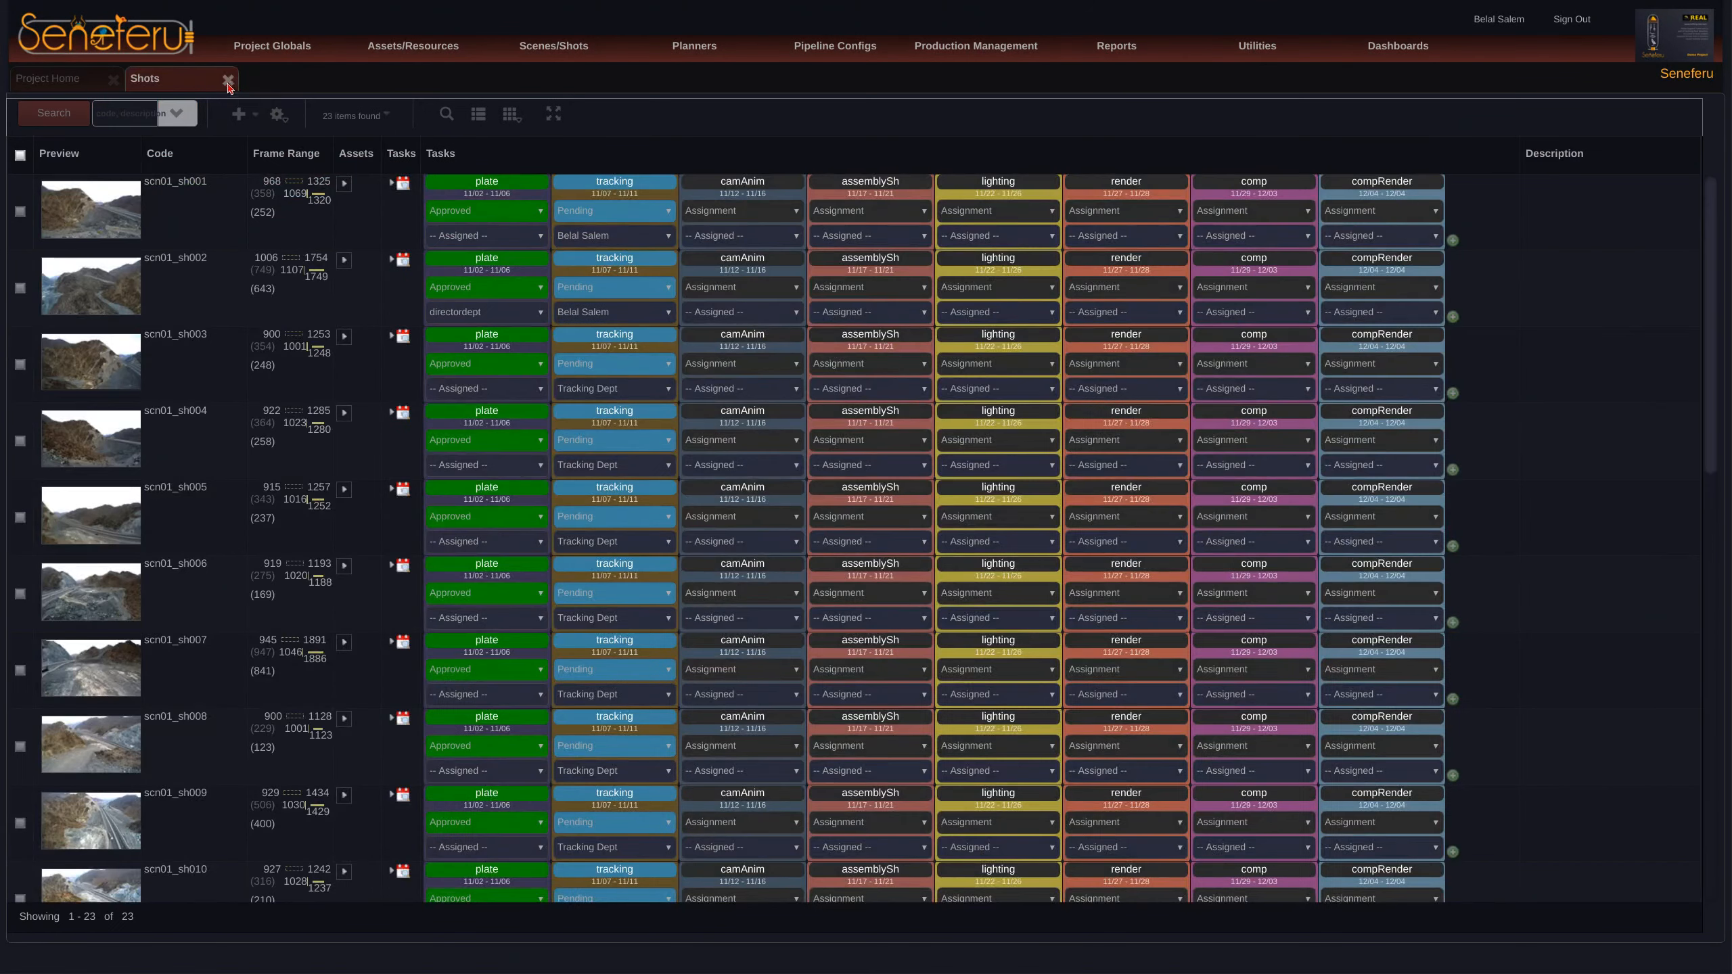
click(228, 80)
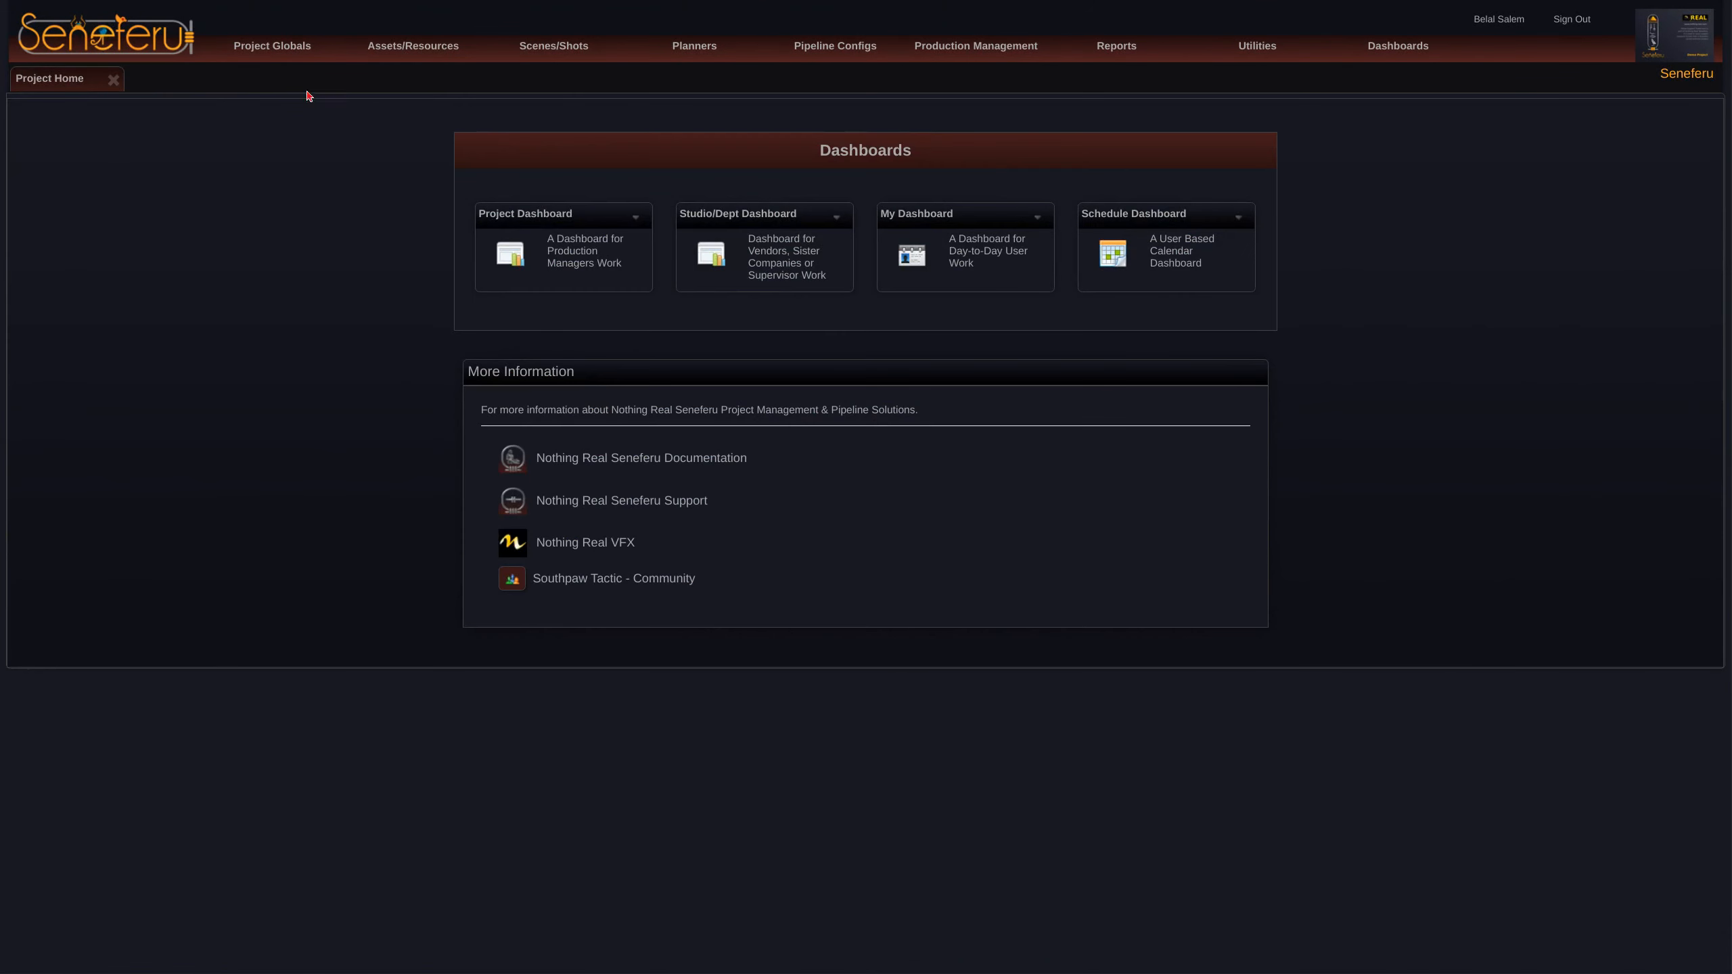
click(539, 46)
click(531, 140)
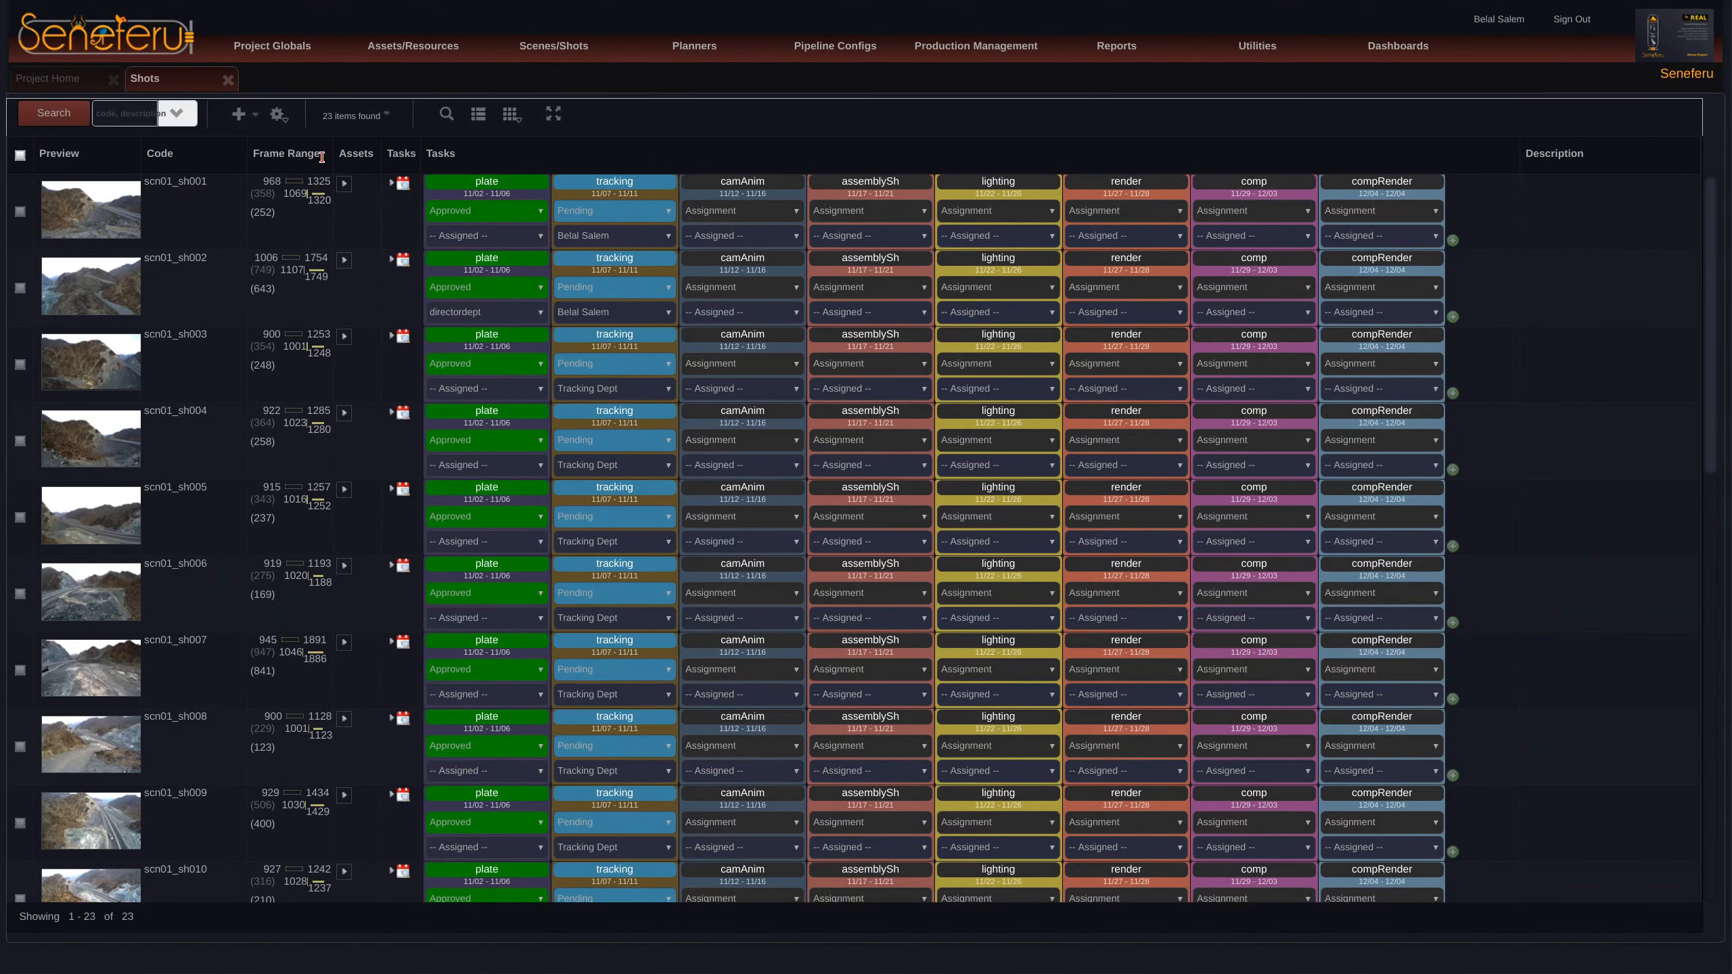
Step: Widen the Frame Range column of the Shots list slightly and look through the frame ranges of all shots
drag(327, 155, 349, 178)
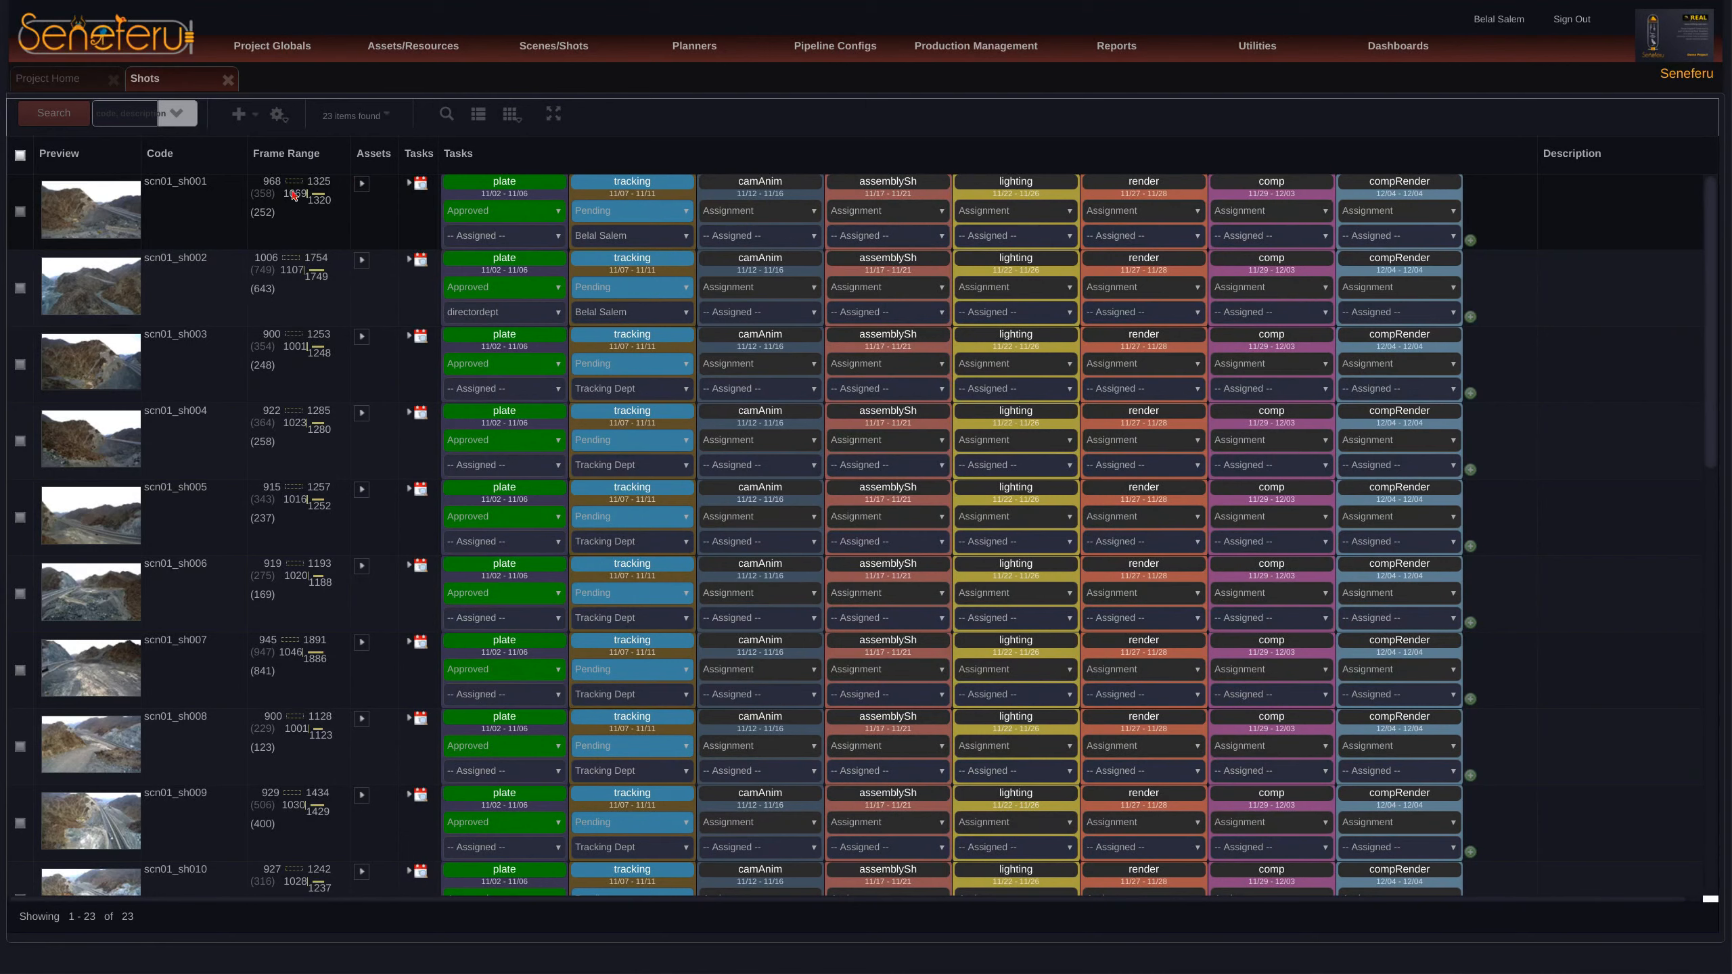
scroll(275, 232, down, 15)
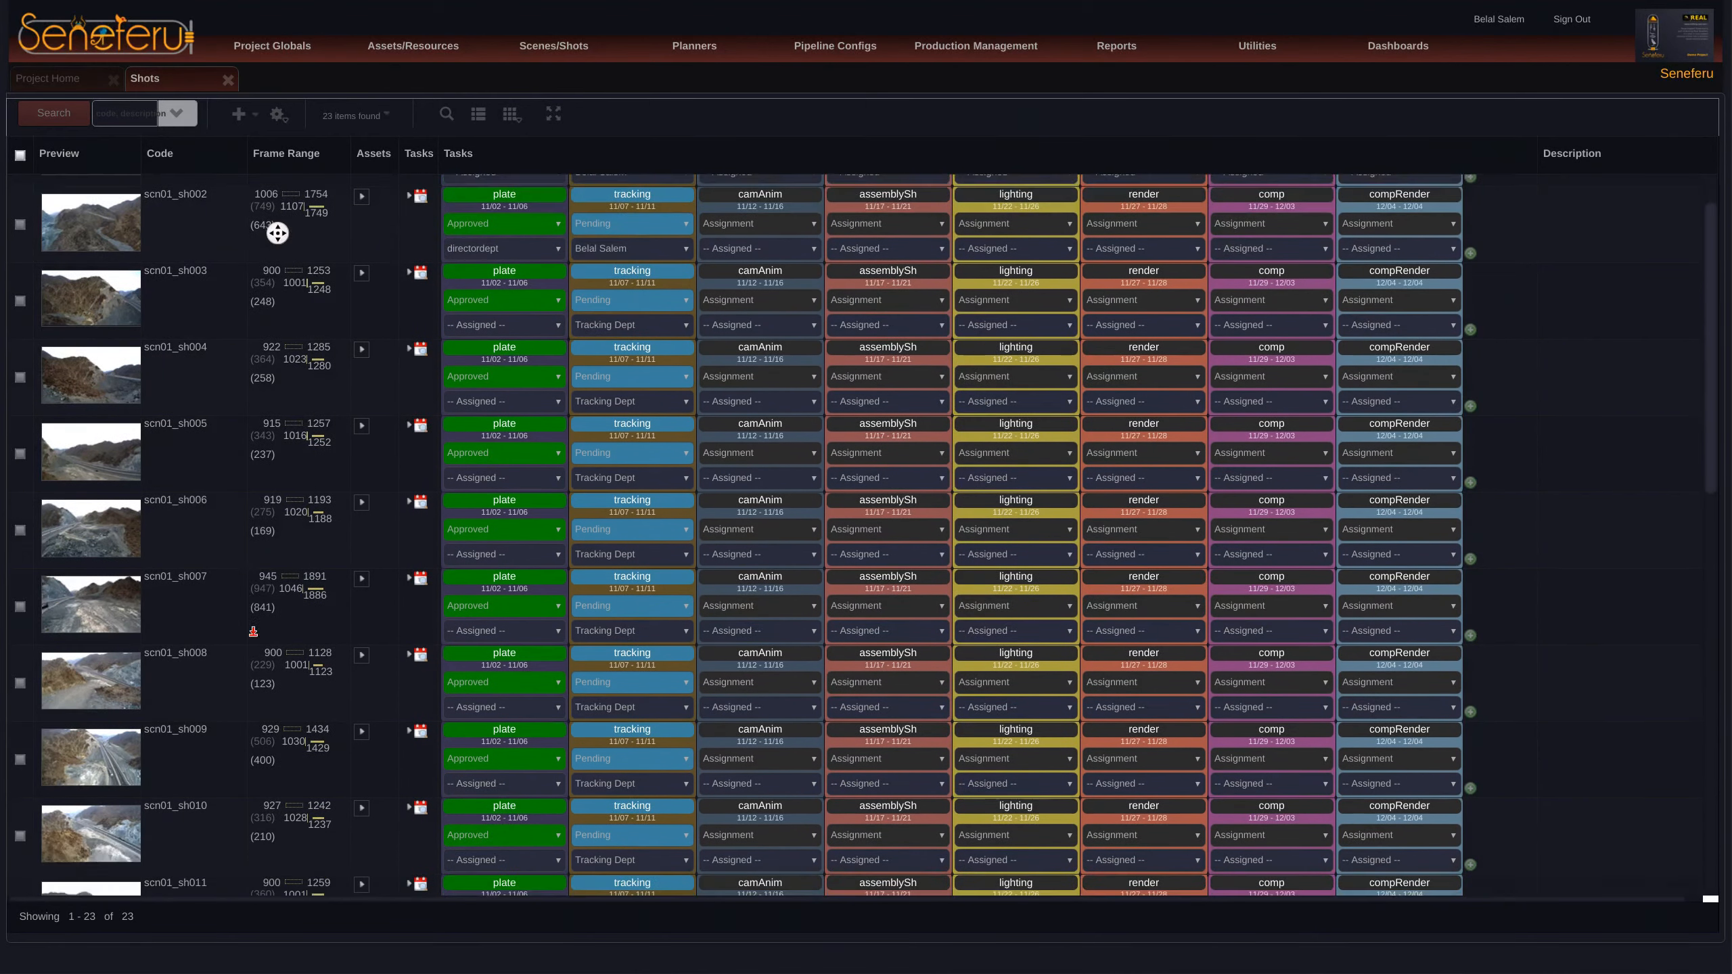
scroll(278, 797, up, 15)
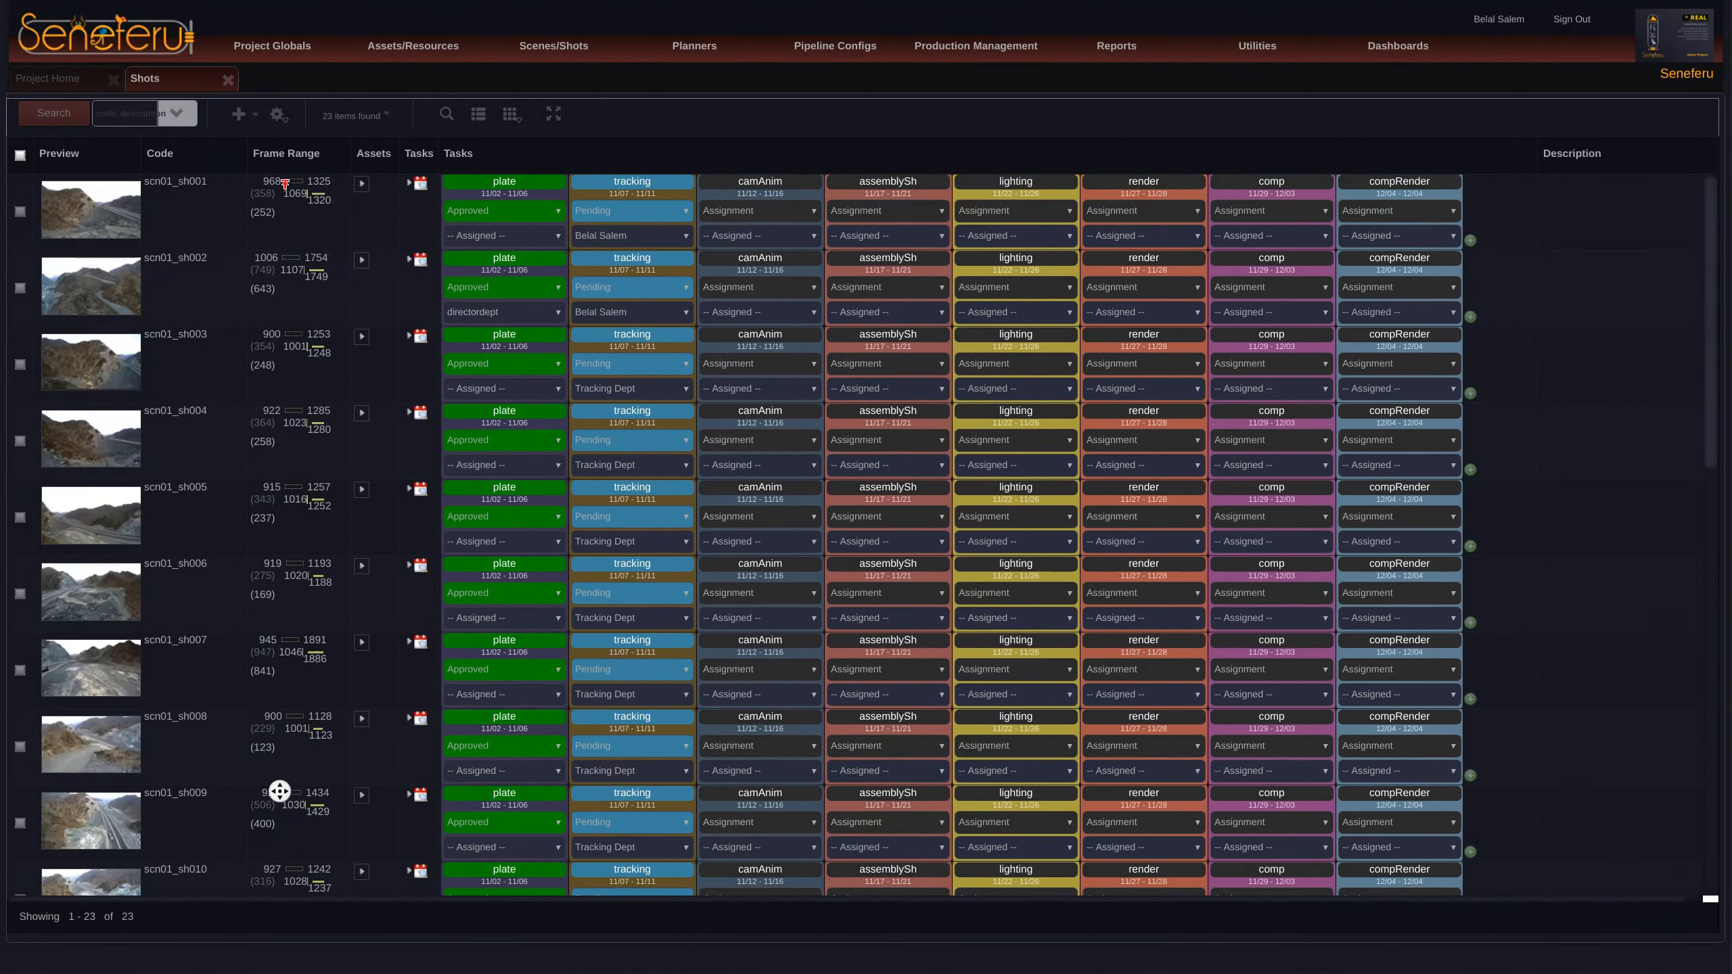
scroll(300, 199, down, 12)
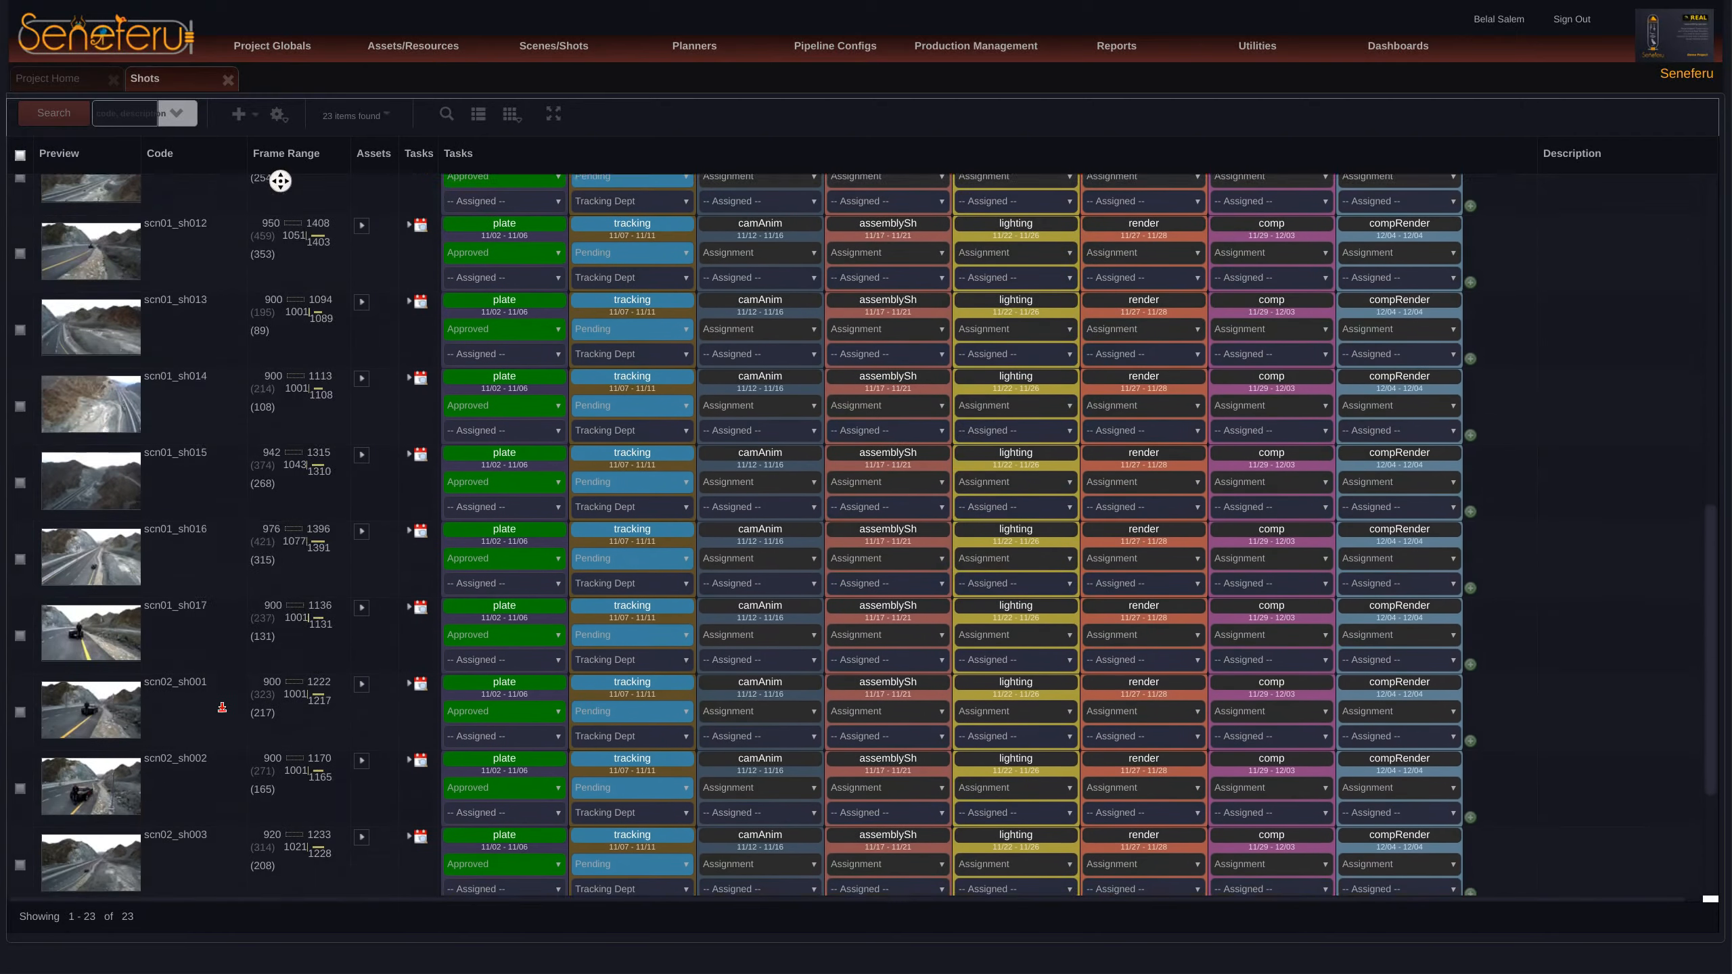
scroll(246, 633, up, 12)
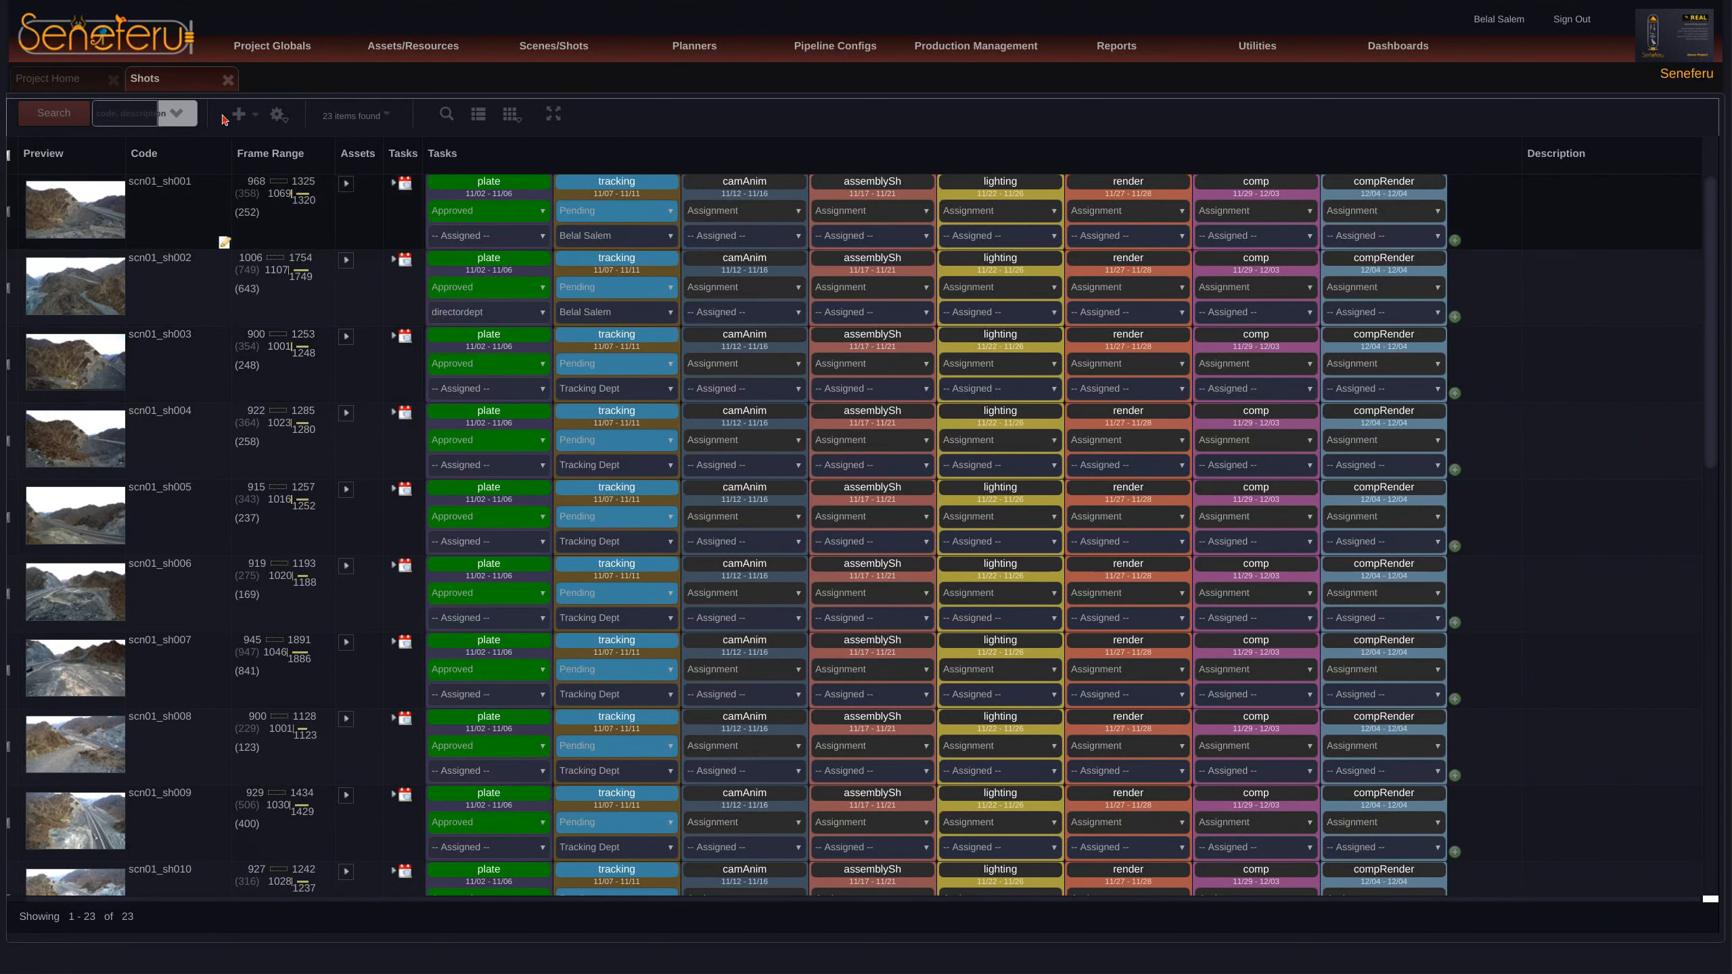
Step: Close the Post Production tab and slightly narrow the Tasks column of the Shots list
click(282, 162)
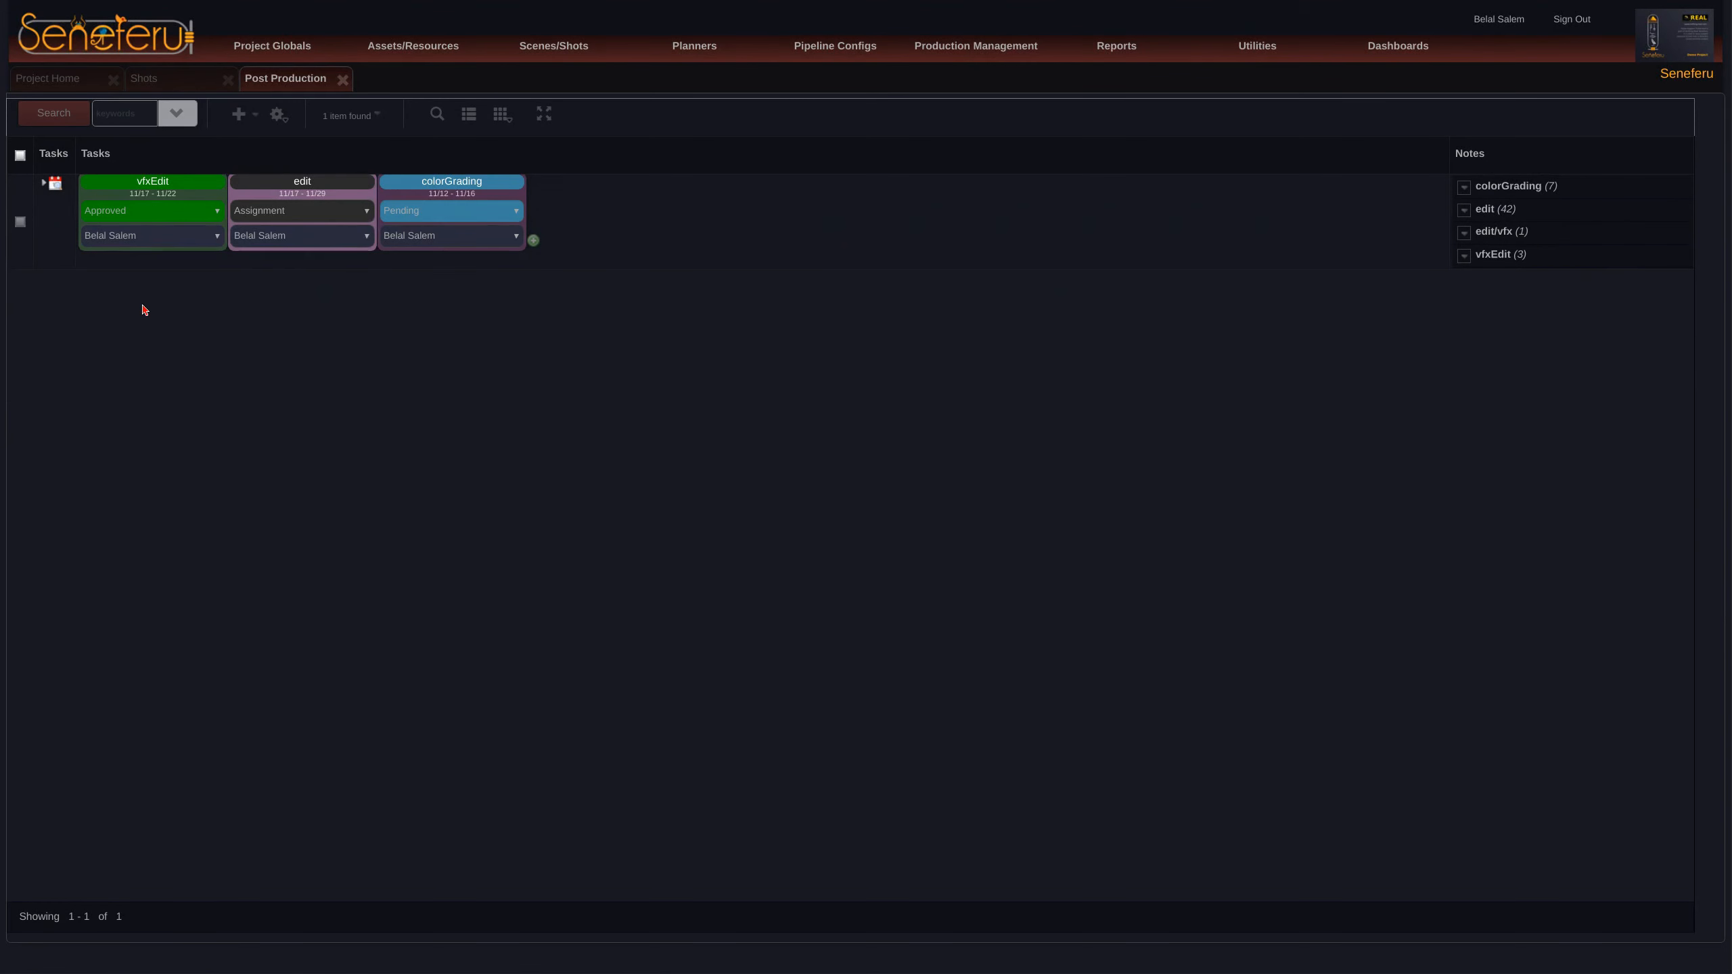
click(343, 79)
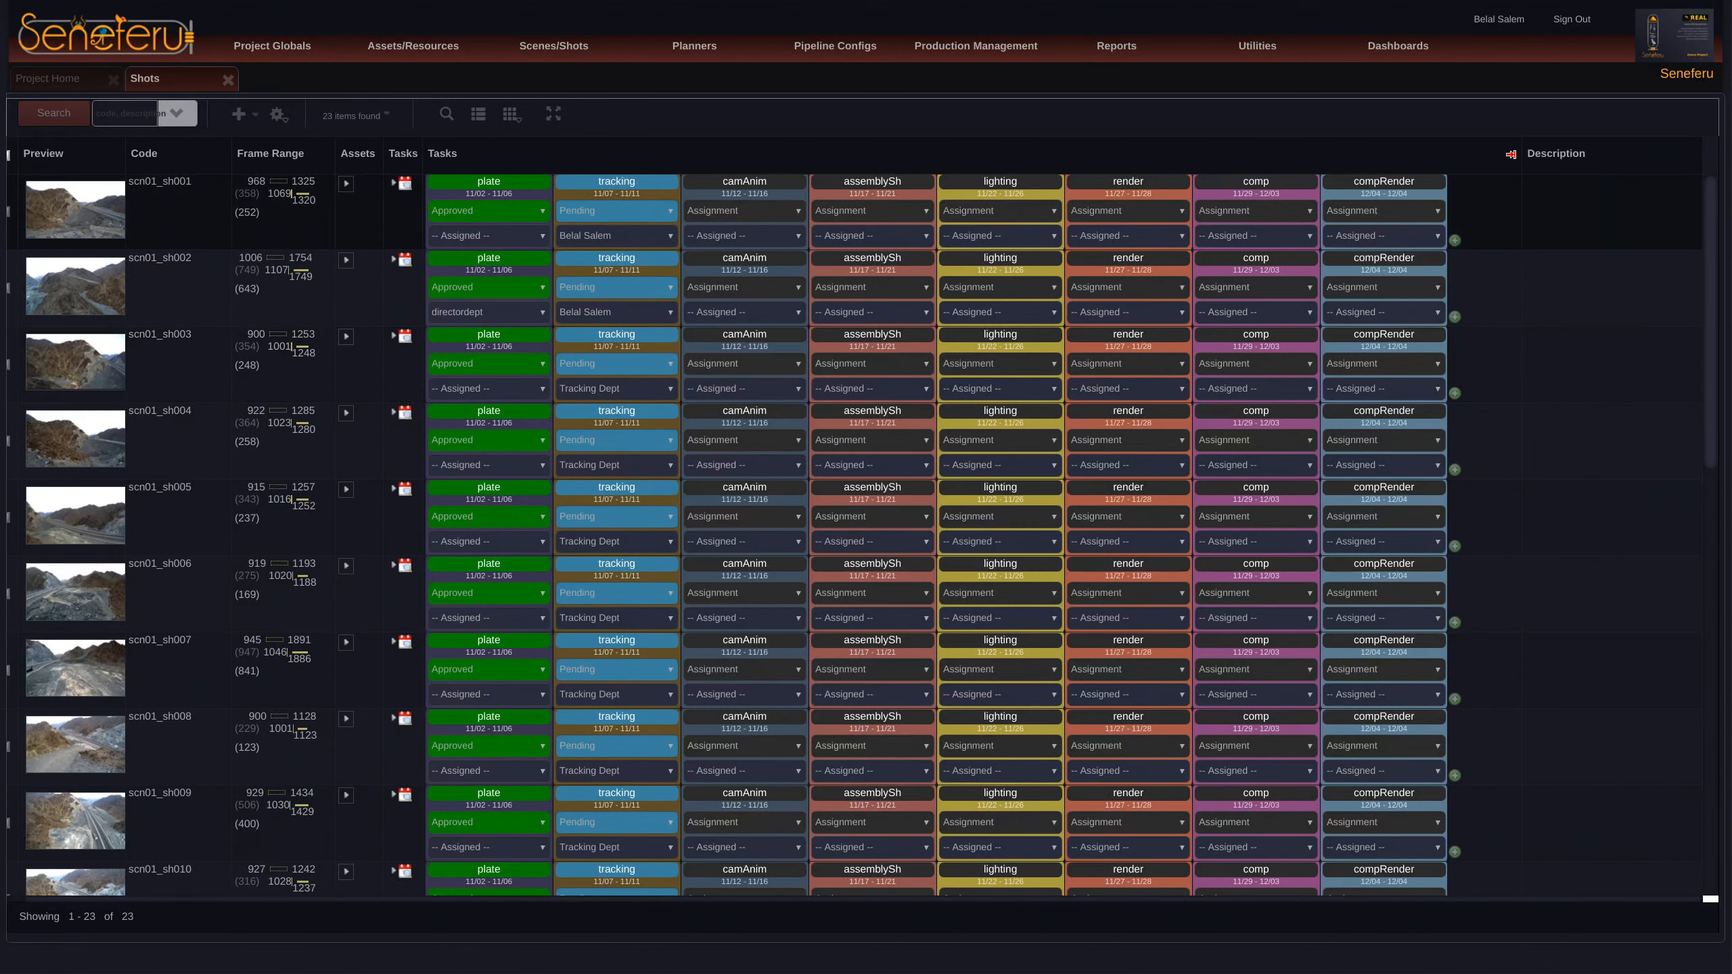
drag(1512, 158, 1496, 172)
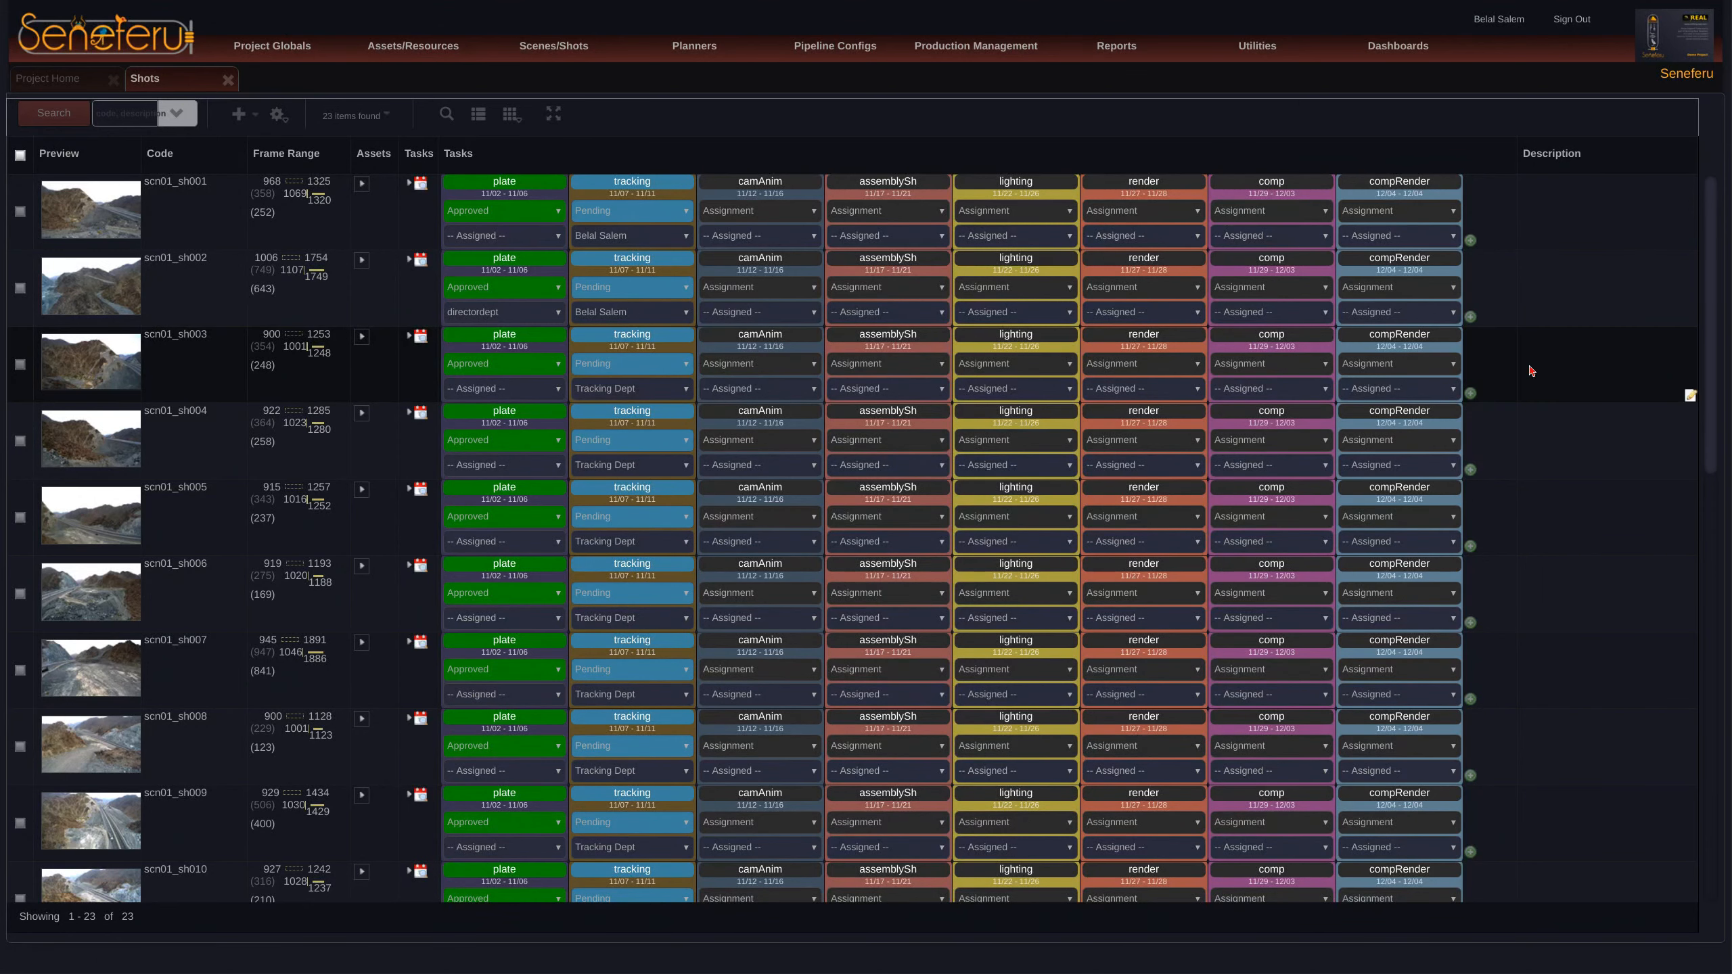
Step: Examine the frame range of shot scn01_sh001, comparing its start and end frames, inner cut frames and both durations
scroll(1698, 365, down, 1)
scroll(970, 220, up, 2)
double_click(289, 194)
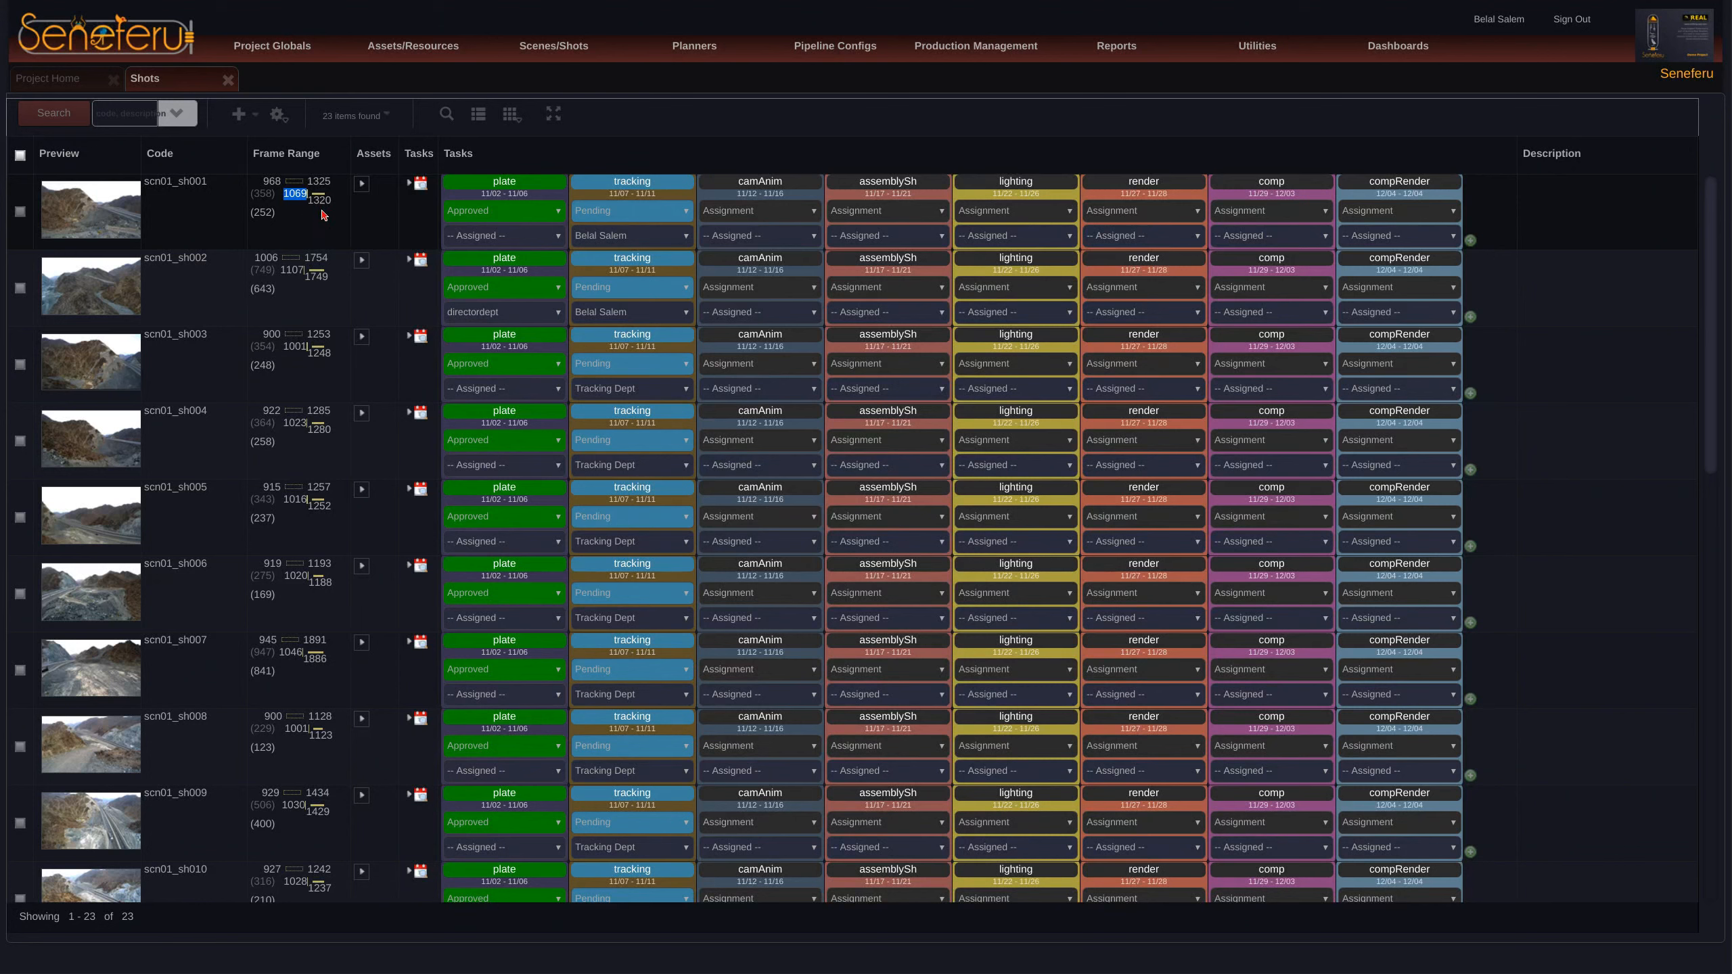
double_click(323, 199)
triple_click(327, 181)
click(326, 182)
triple_click(326, 180)
double_click(323, 199)
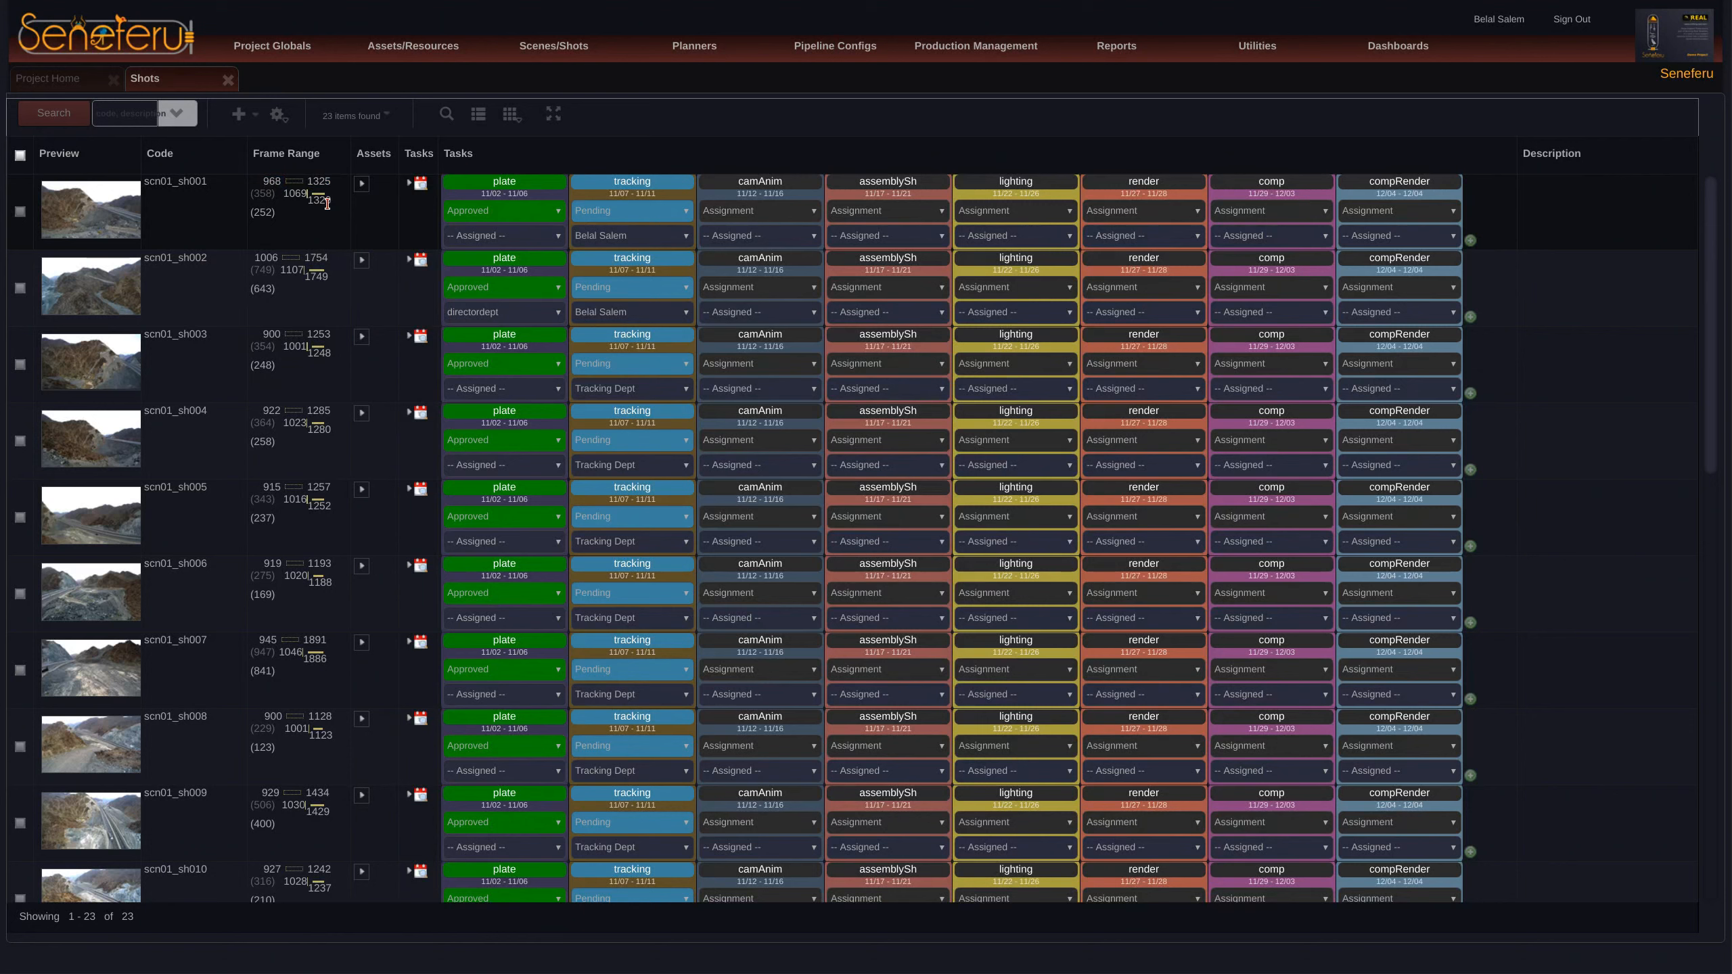
triple_click(275, 183)
double_click(272, 194)
click(271, 216)
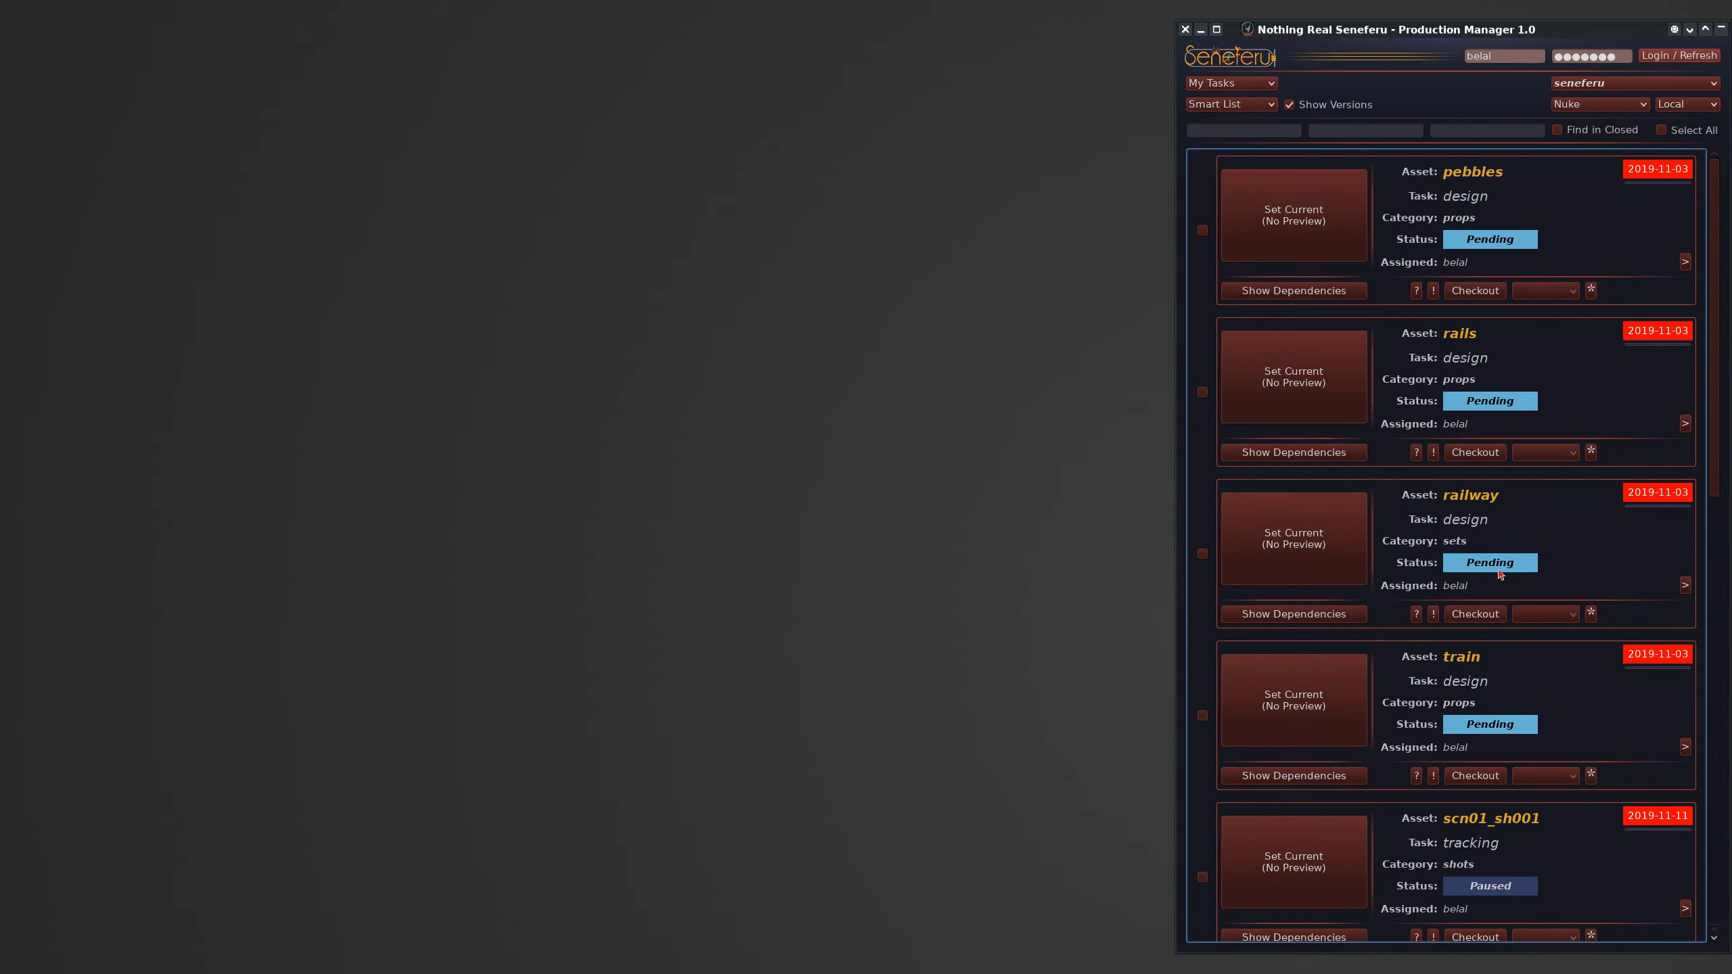
Step: In the production manager, filter My Tasks by asset "proj" and task "edi", and show the project edit task's dependencies
click(1260, 135)
text(p)
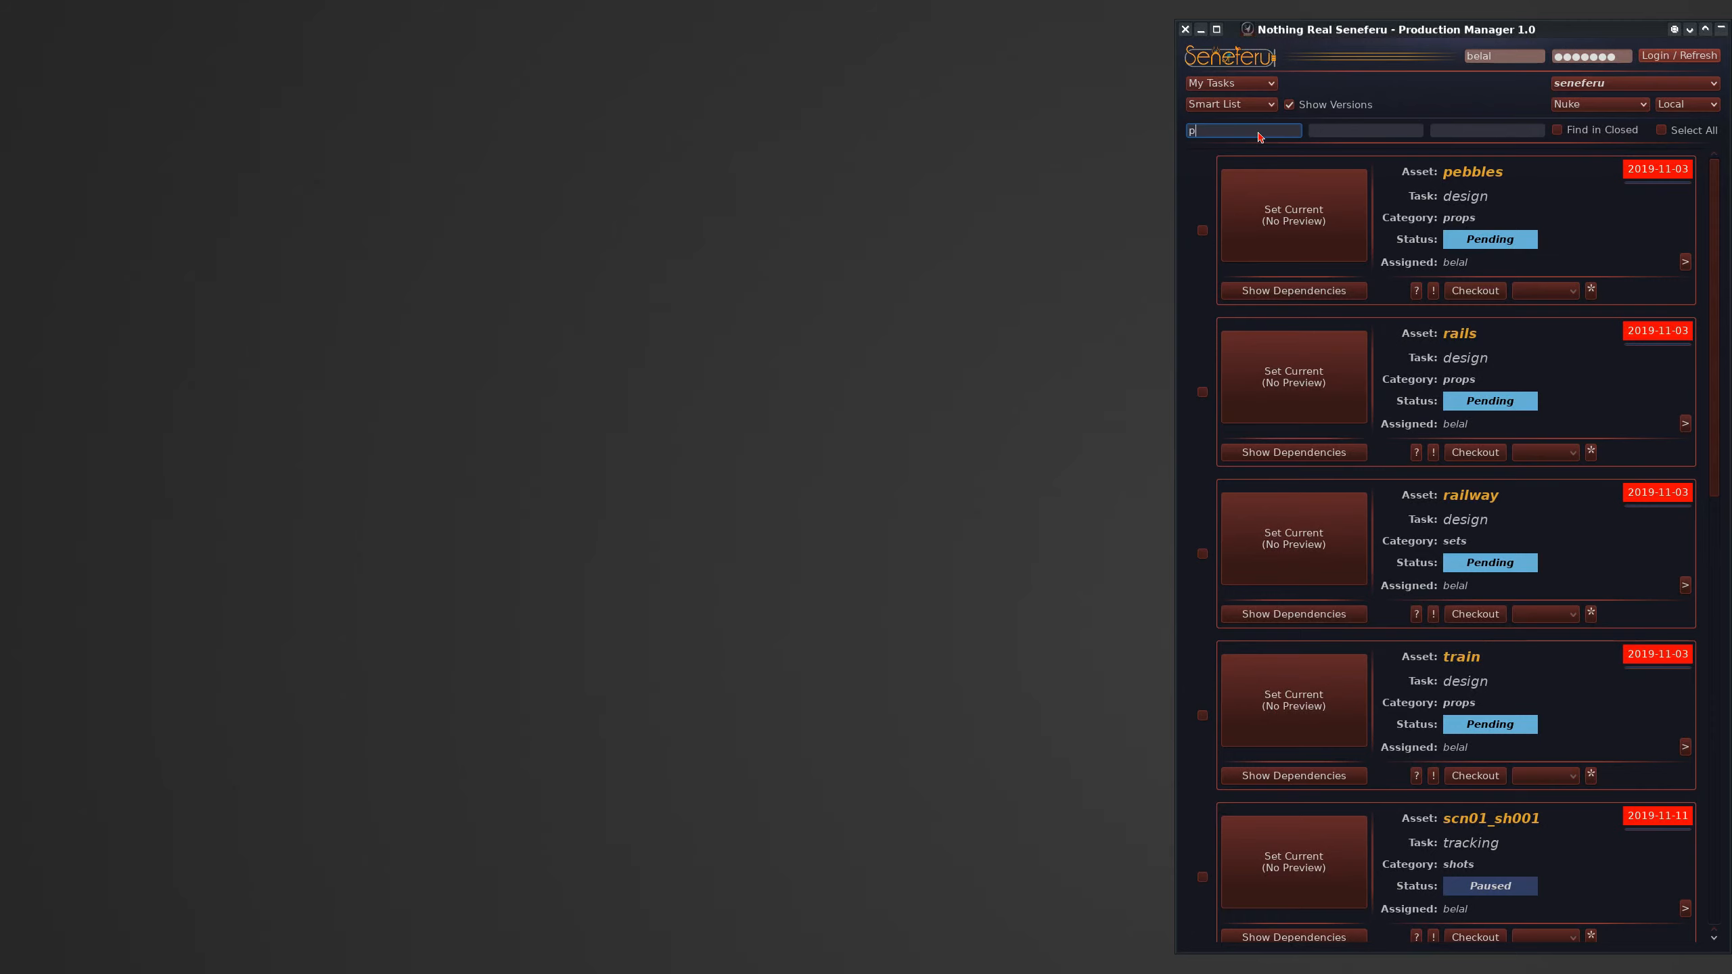
text(roj)
key(Tab)
text(edi)
click(1421, 520)
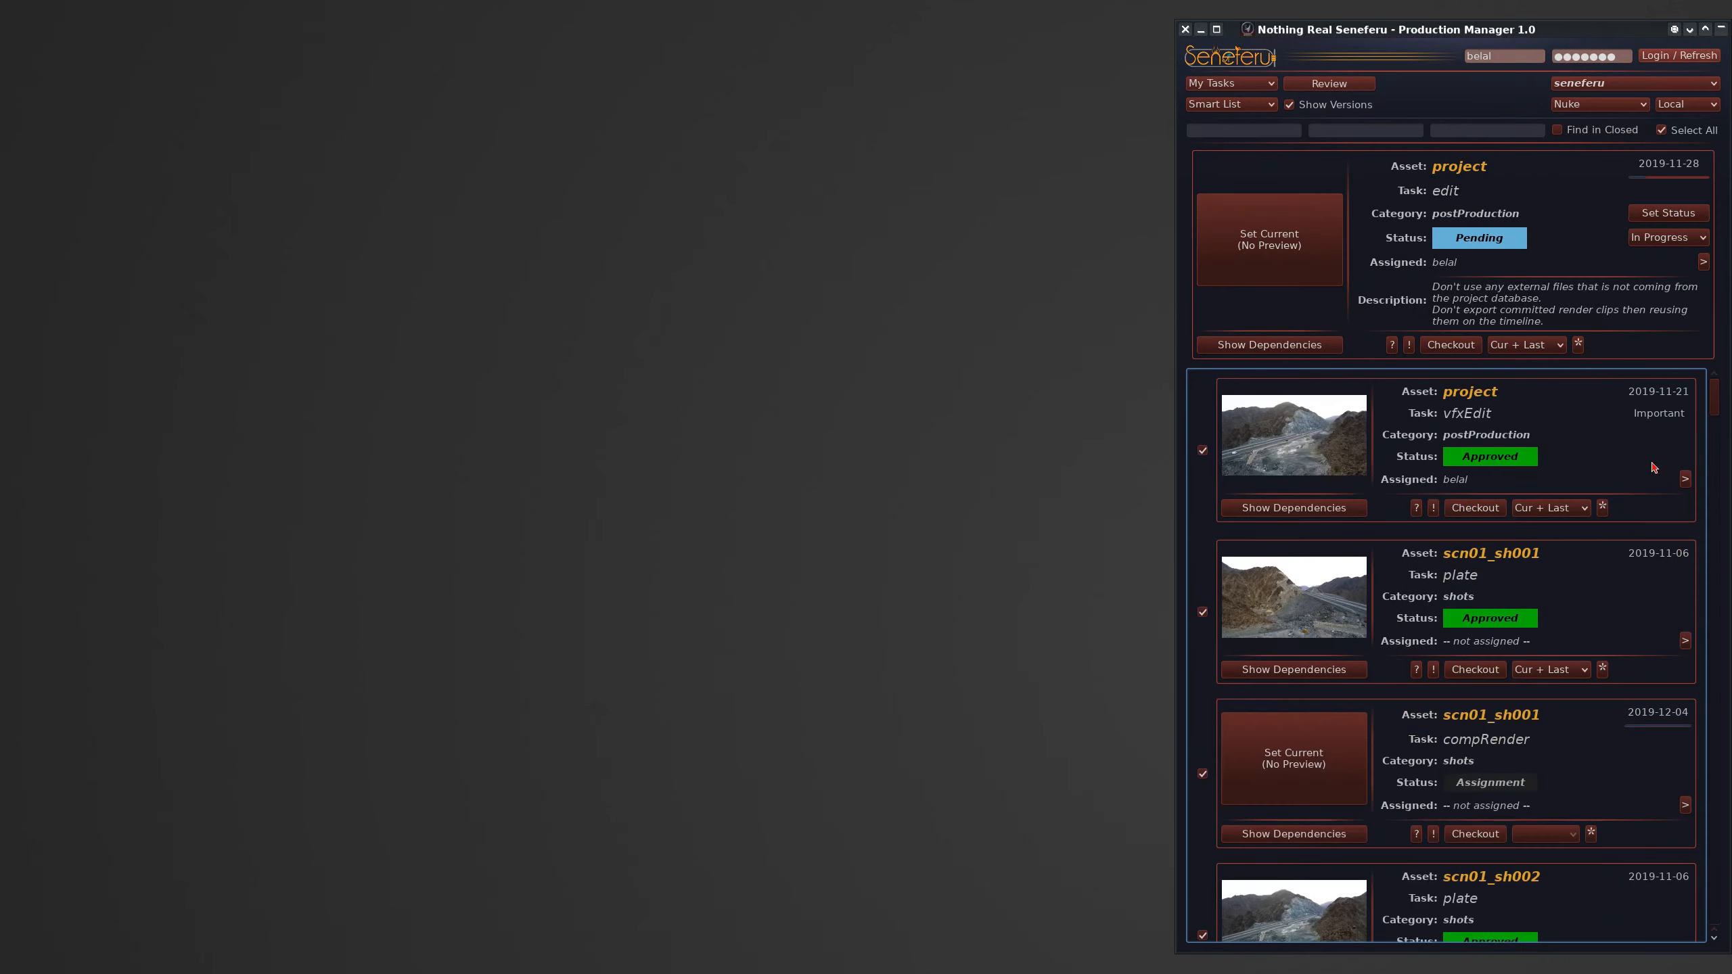
Step: Look through the edit task's dependencies and filter them by task "vf"
drag(1714, 410, 1723, 675)
click(1384, 132)
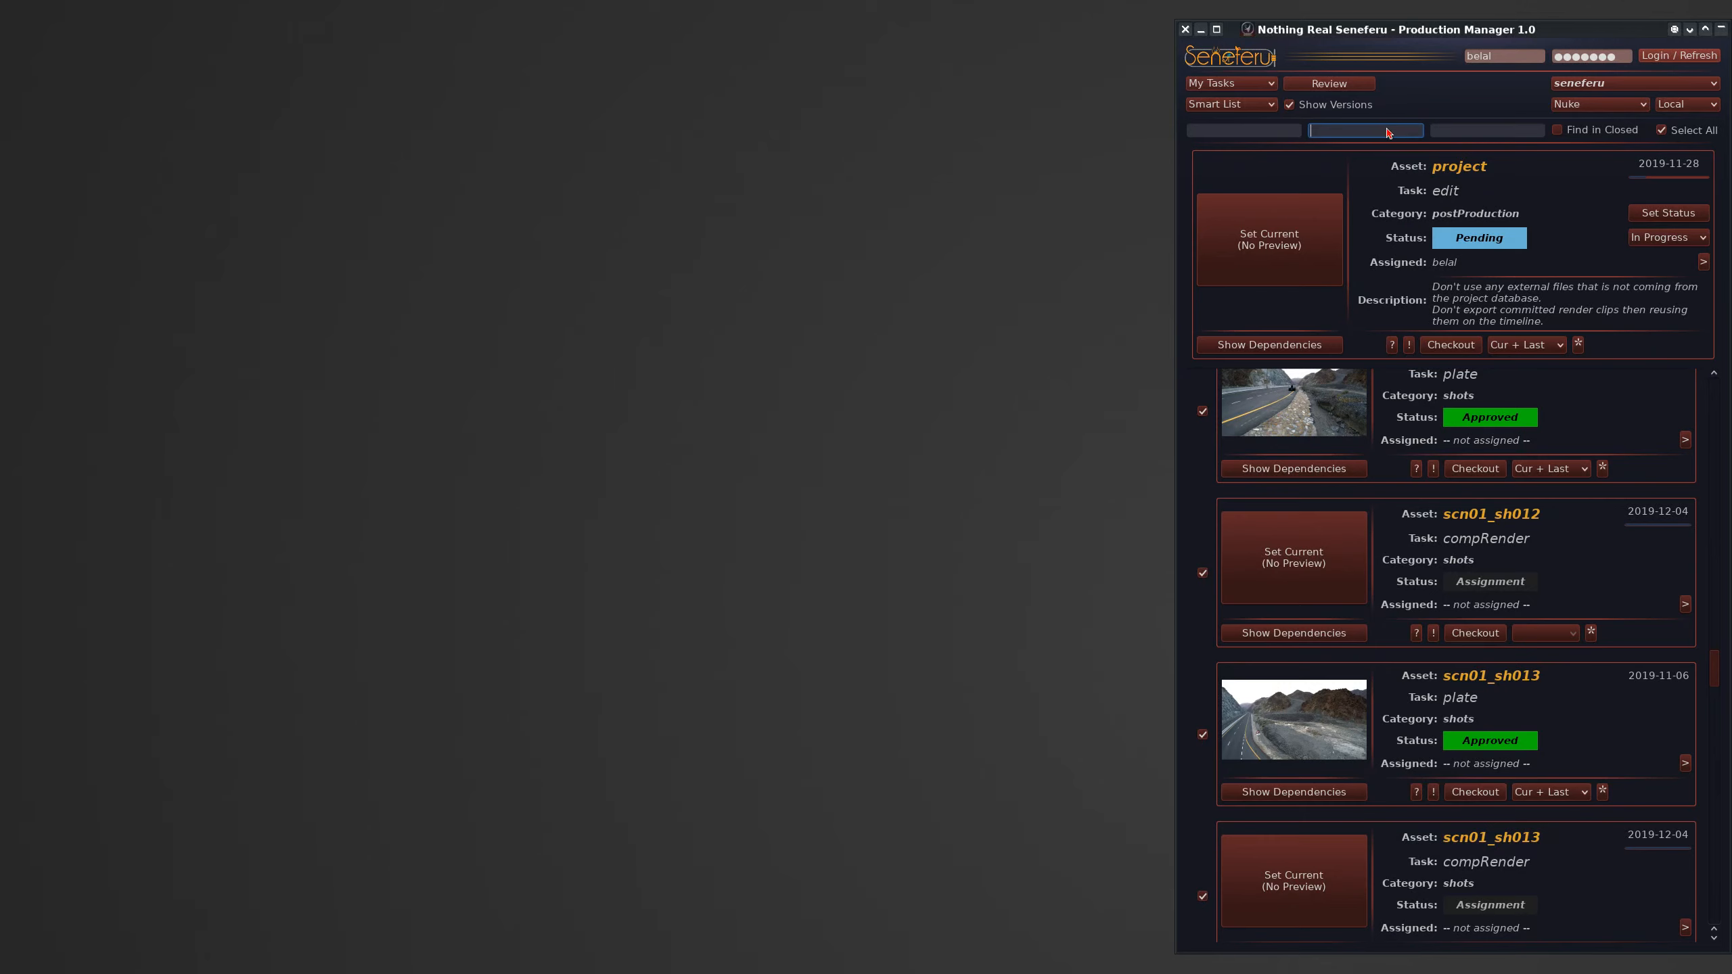
text(vf)
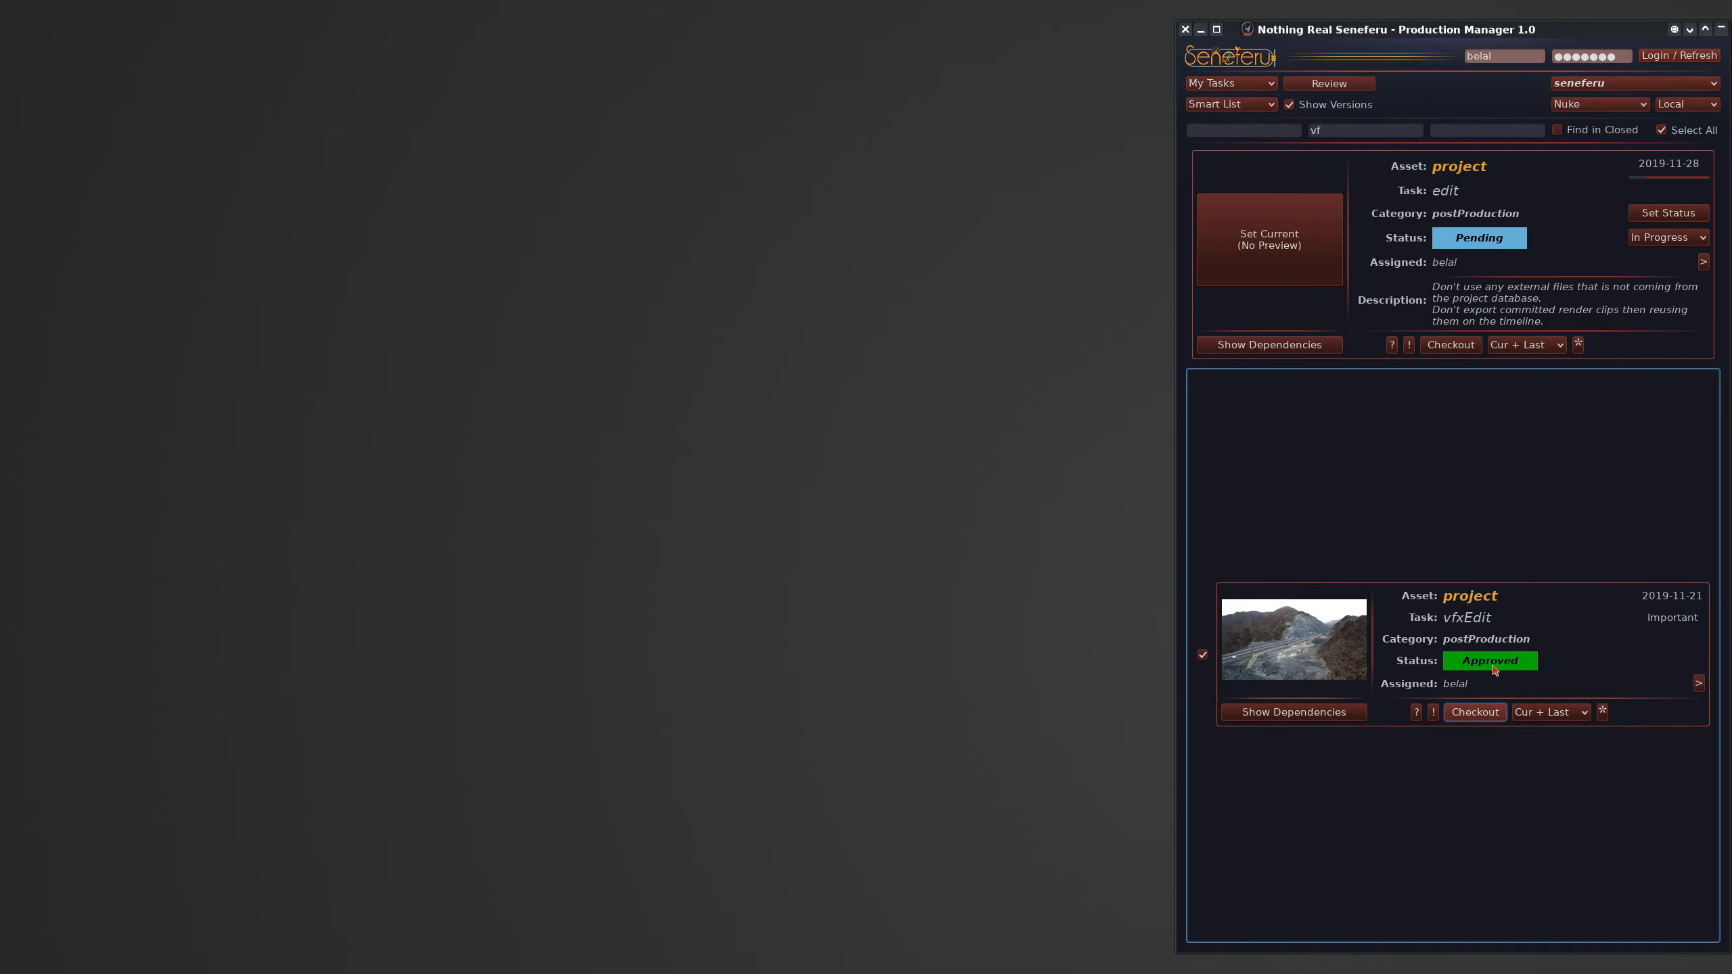